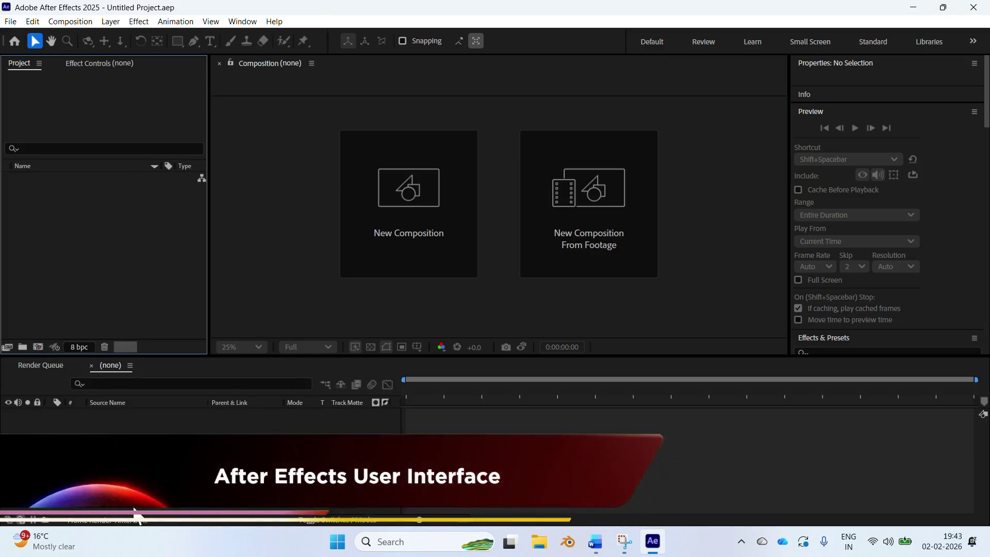
Collapse the Preview panel
{"action": "left_click", "coordinate": [935, 112]}
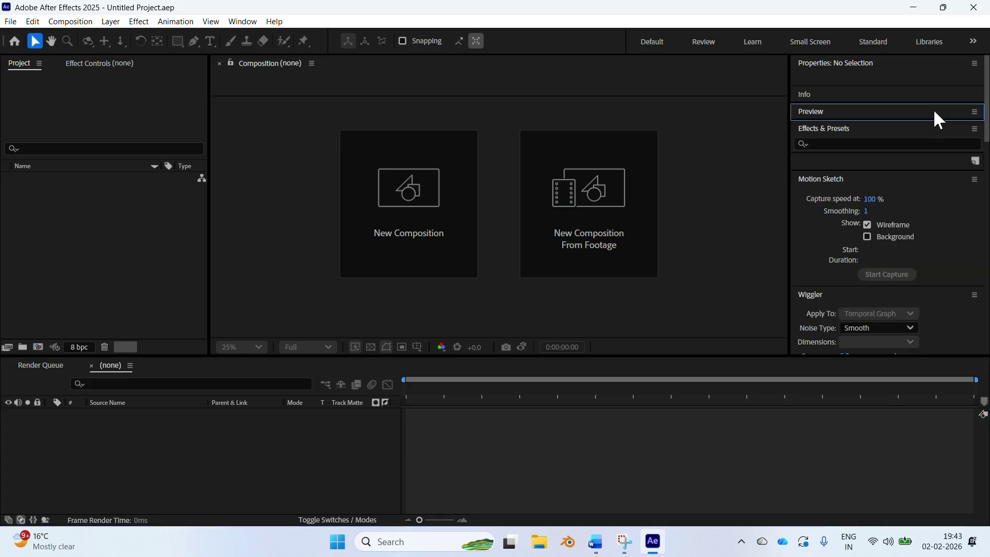
{"action": "left_click", "coordinate": [918, 81]}
{"action": "scroll", "coordinate": [986, 126], "scroll_direction": "down", "scroll_amount": 1}
{"action": "scroll", "coordinate": [987, 126], "scroll_direction": "up", "scroll_amount": 1}
{"action": "left_click", "coordinate": [441, 412]}
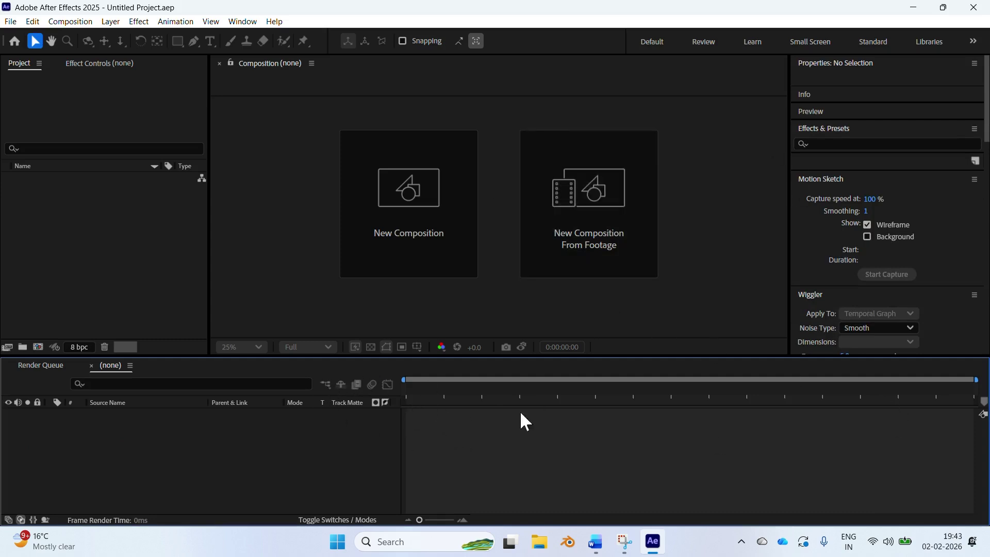
{"action": "left_click", "coordinate": [10, 22]}
{"action": "mouse_move", "coordinate": [36, 22]}
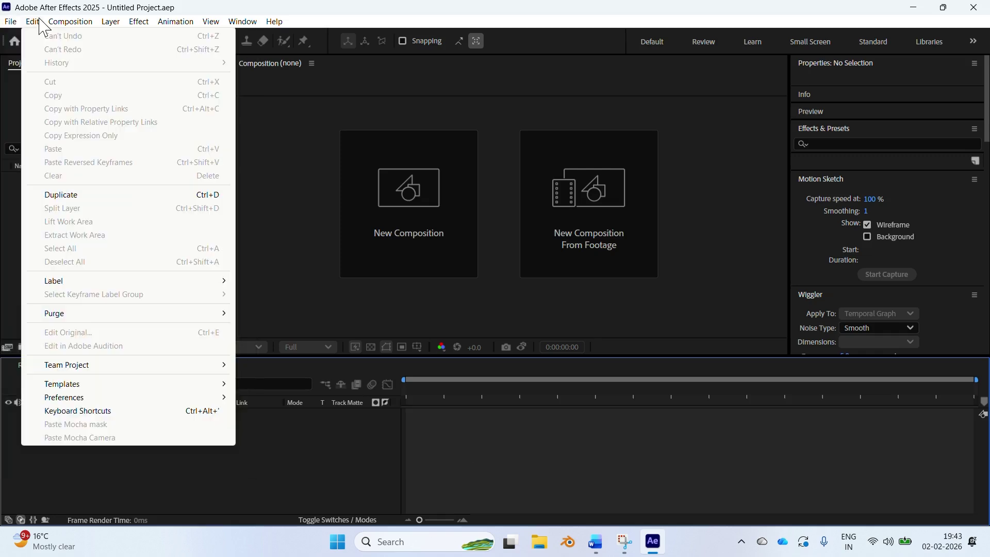
{"action": "mouse_move", "coordinate": [76, 24]}
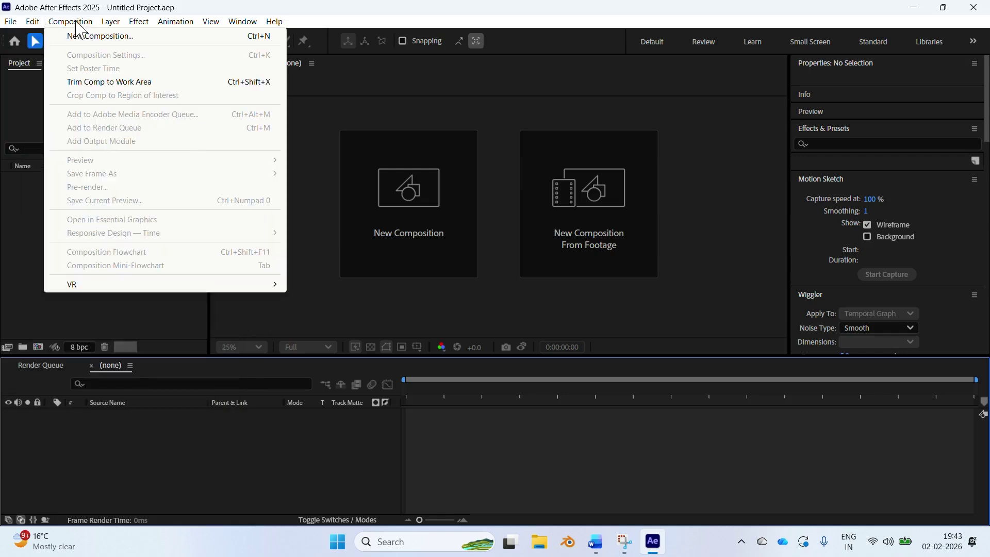
{"action": "mouse_move", "coordinate": [137, 27]}
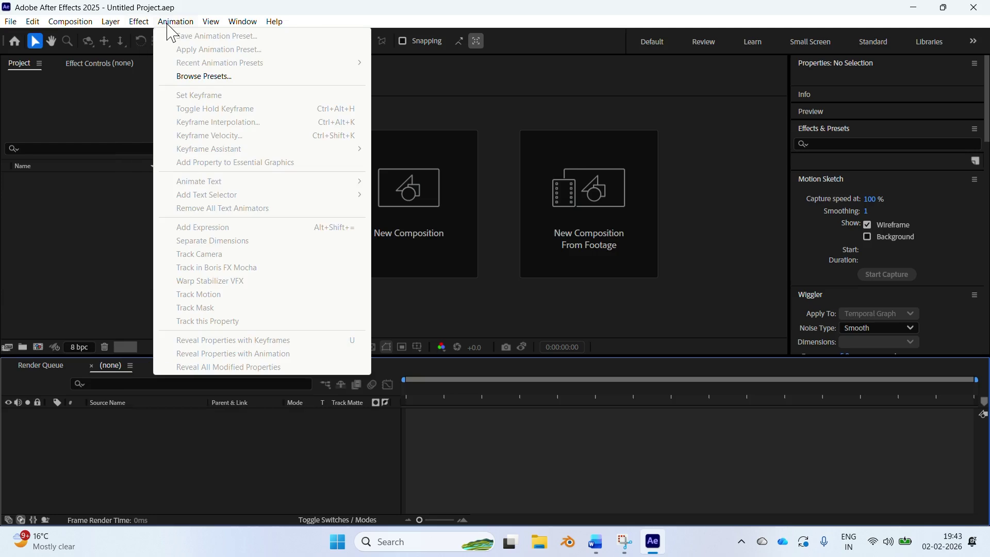
{"action": "mouse_move", "coordinate": [213, 27]}
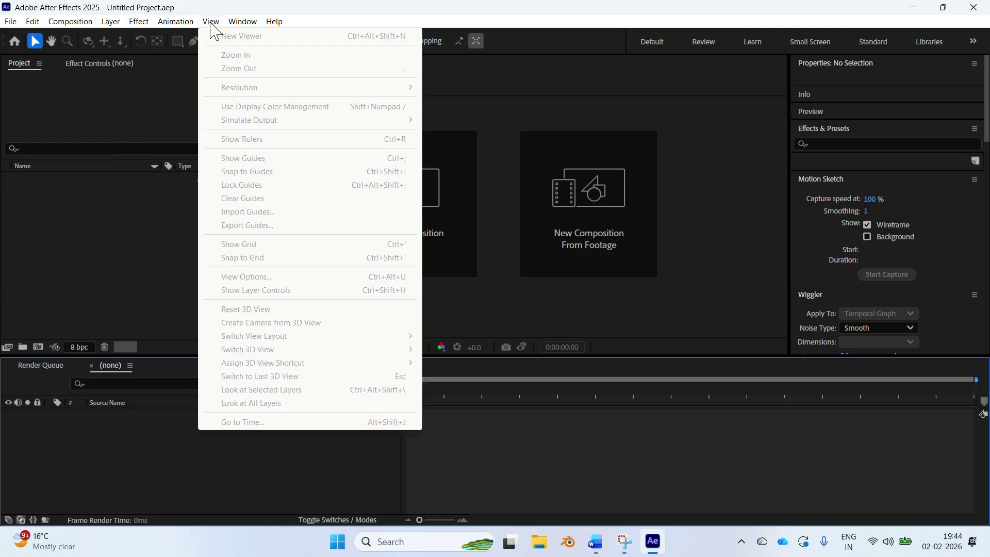
{"action": "mouse_move", "coordinate": [242, 22]}
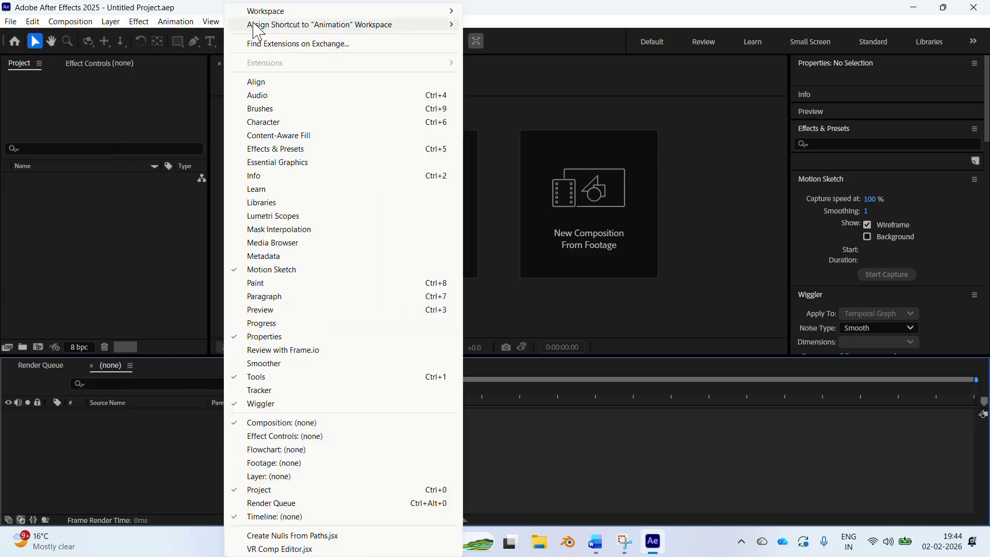
{"action": "left_click", "coordinate": [195, 7]}
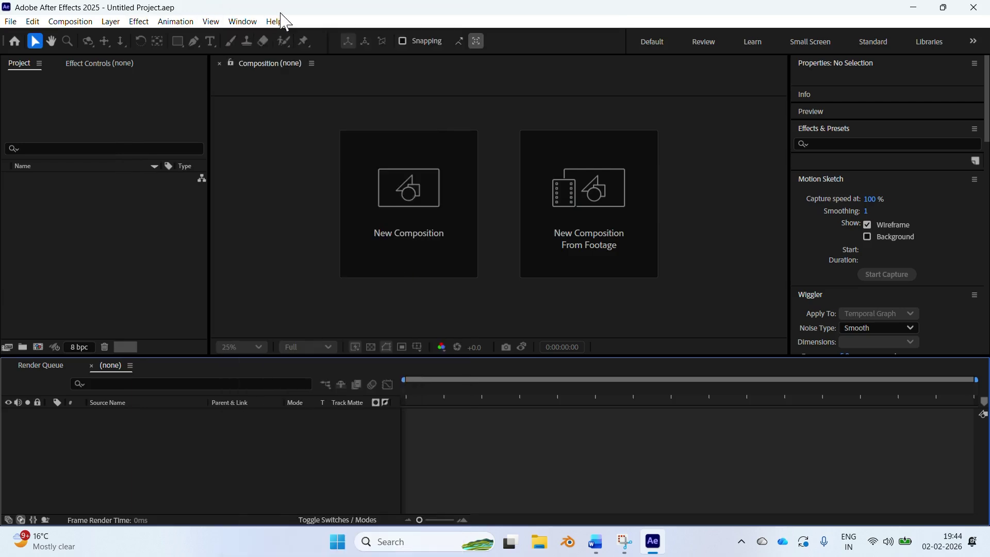
{"action": "left_click", "coordinate": [274, 21]}
{"action": "left_click", "coordinate": [274, 22]}
Dock the Tools panel as its own column beside the Project panel, and restore the saved workspace layout
{"action": "left_click_drag", "start_coordinate": [6, 44], "coordinate": [232, 77]}
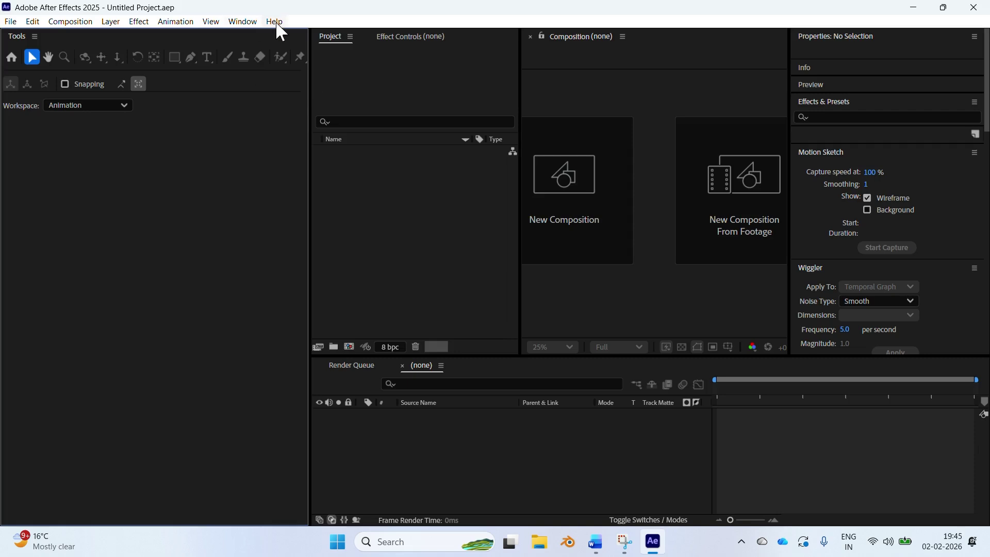
{"action": "left_click", "coordinate": [242, 21]}
{"action": "mouse_move", "coordinate": [343, 15]}
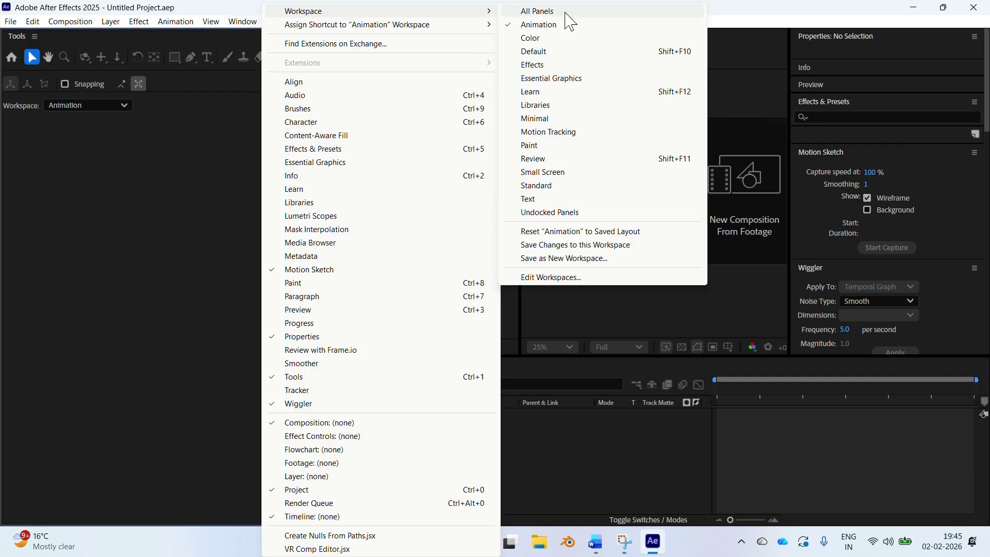
{"action": "left_click", "coordinate": [531, 51]}
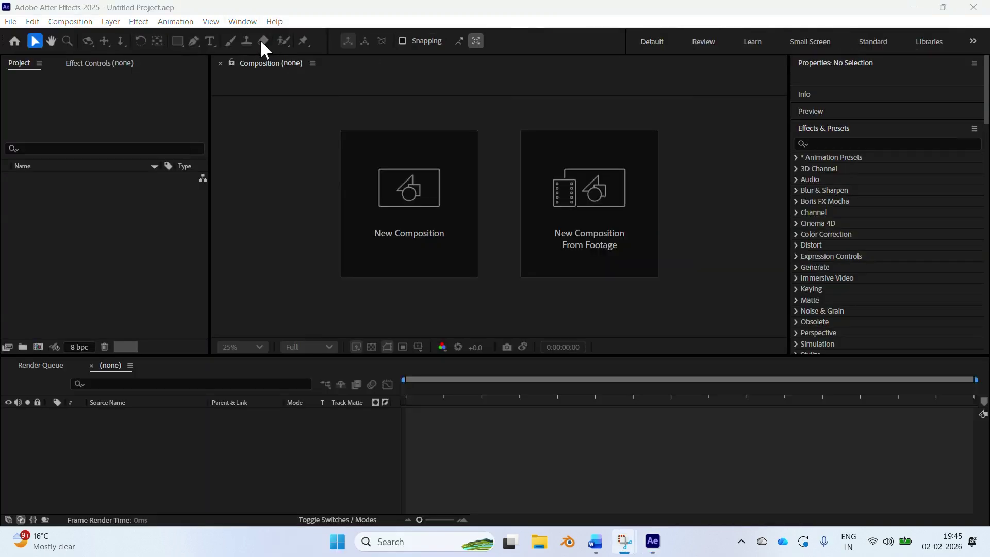
Expand the Solids folder in the project and view the details of White Solid 1 and Comp 1
{"action": "left_click", "coordinate": [89, 212]}
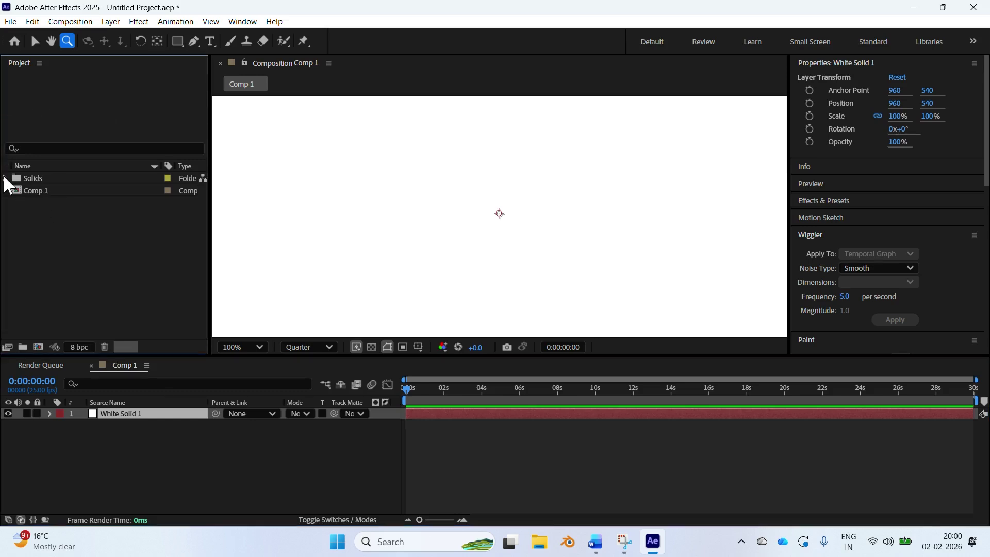
{"action": "left_click", "coordinate": [5, 178]}
{"action": "left_click", "coordinate": [60, 195]}
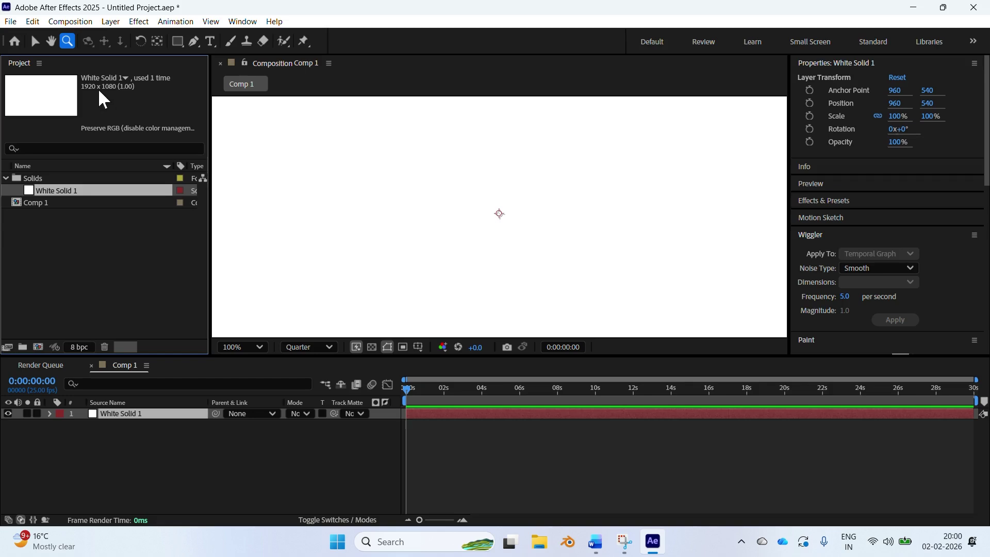
{"action": "left_click", "coordinate": [32, 202]}
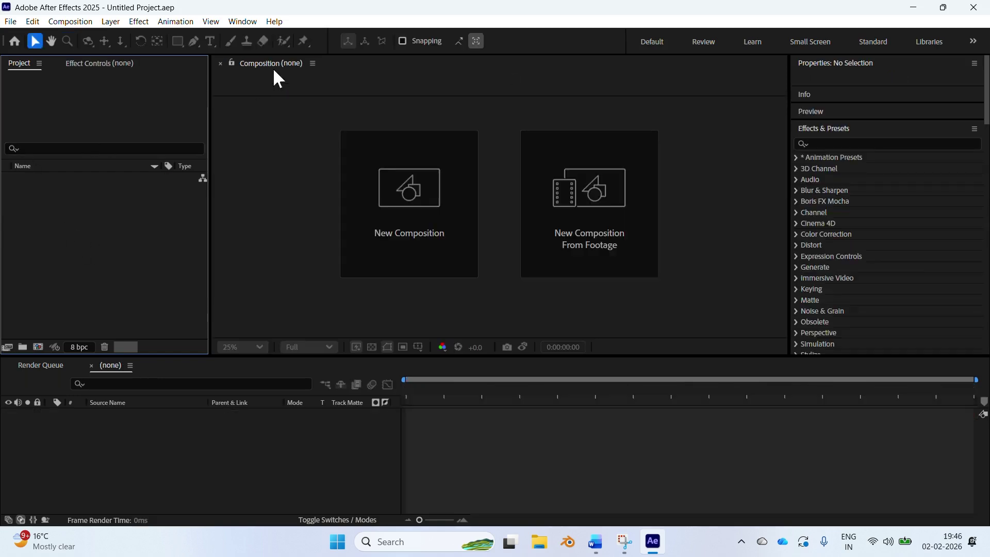
Create a composition with the HD 1920x1080, 25 fps preset and a duration of 30 seconds
{"action": "left_click", "coordinate": [351, 80]}
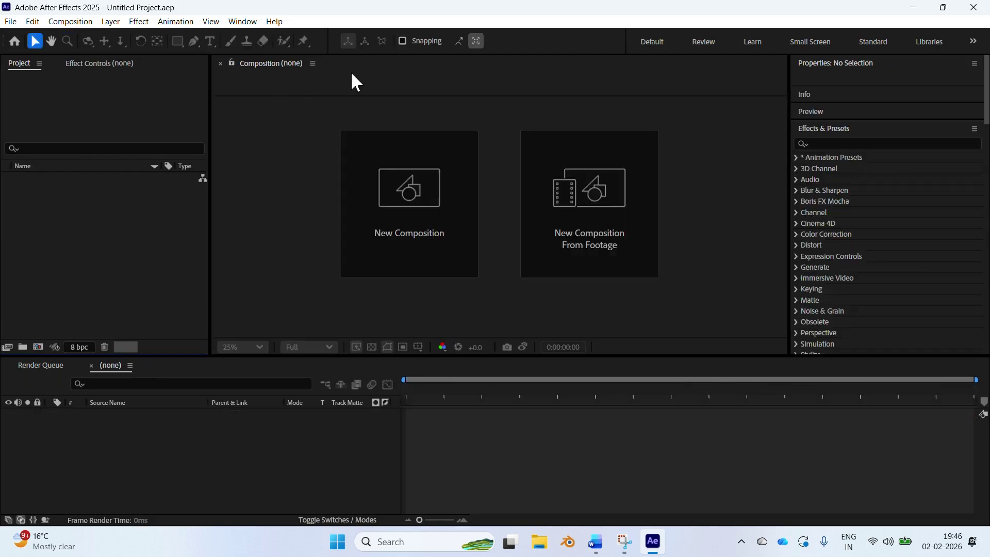
{"action": "key", "text": "backslash"}
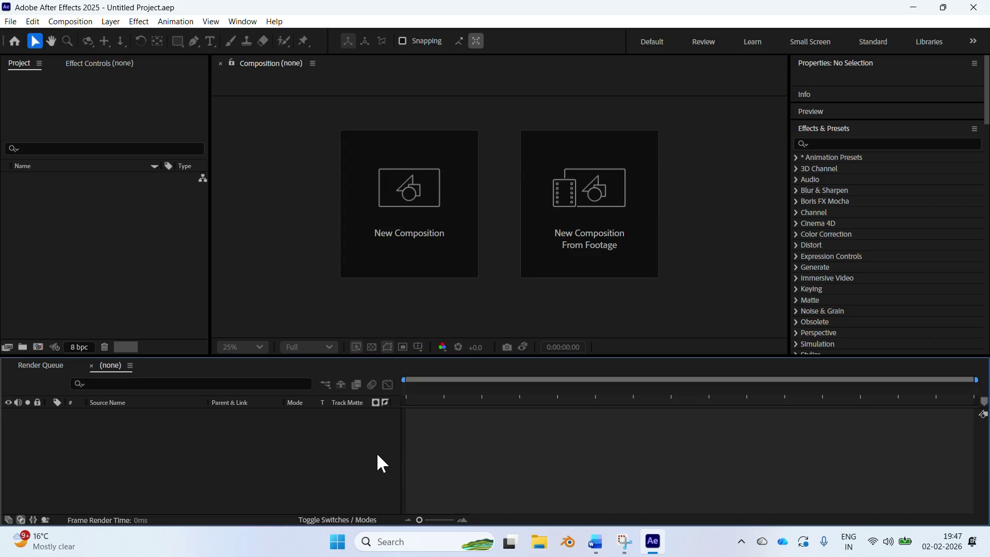
{"action": "key", "text": "ctrl+n"}
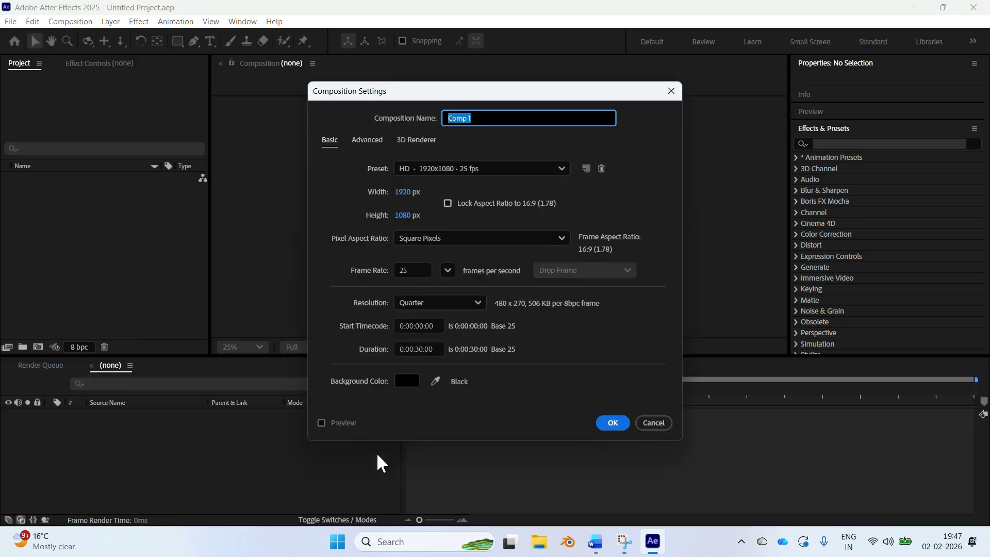
{"action": "key", "text": "Return"}
{"action": "key", "text": "comma"}
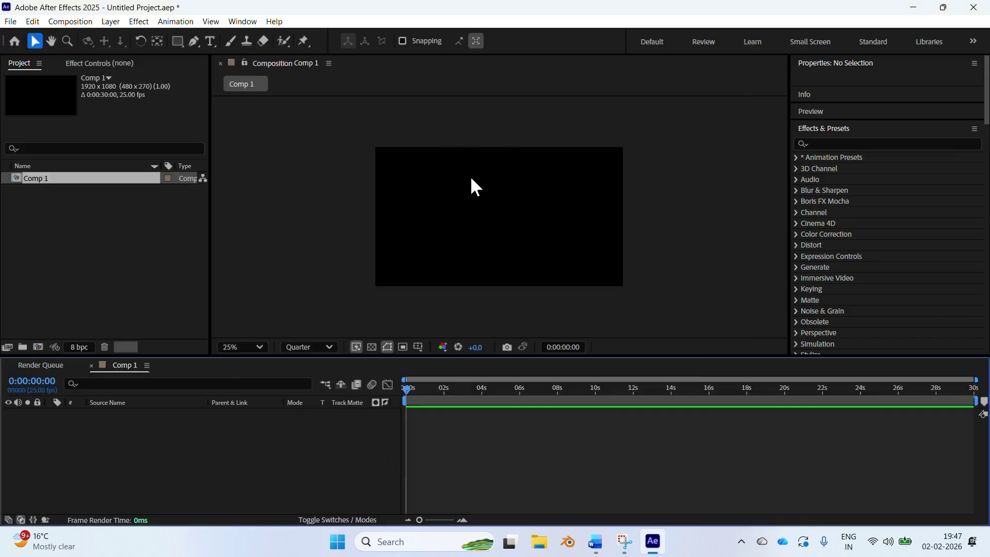
Add a white solid layer to the composition
{"action": "mouse_move", "coordinate": [556, 209]}
{"action": "left_mouse_down"}
{"action": "mouse_move", "coordinate": [575, 207]}
{"action": "mouse_move", "coordinate": [529, 213]}
{"action": "mouse_move", "coordinate": [567, 210]}
{"action": "left_mouse_up"}
{"action": "key", "text": "ctrl+y"}
{"action": "key", "text": "Return"}
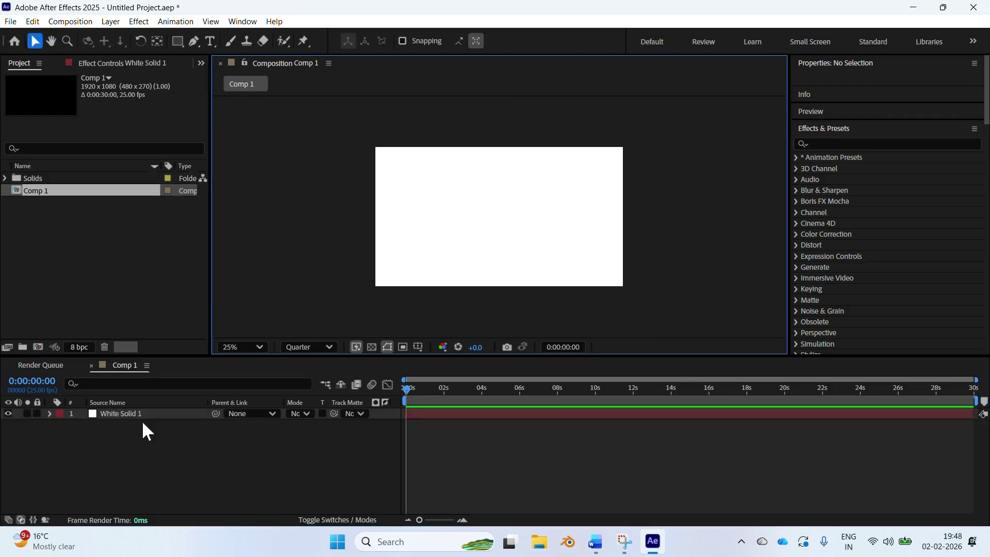
{"action": "left_click", "coordinate": [140, 439]}
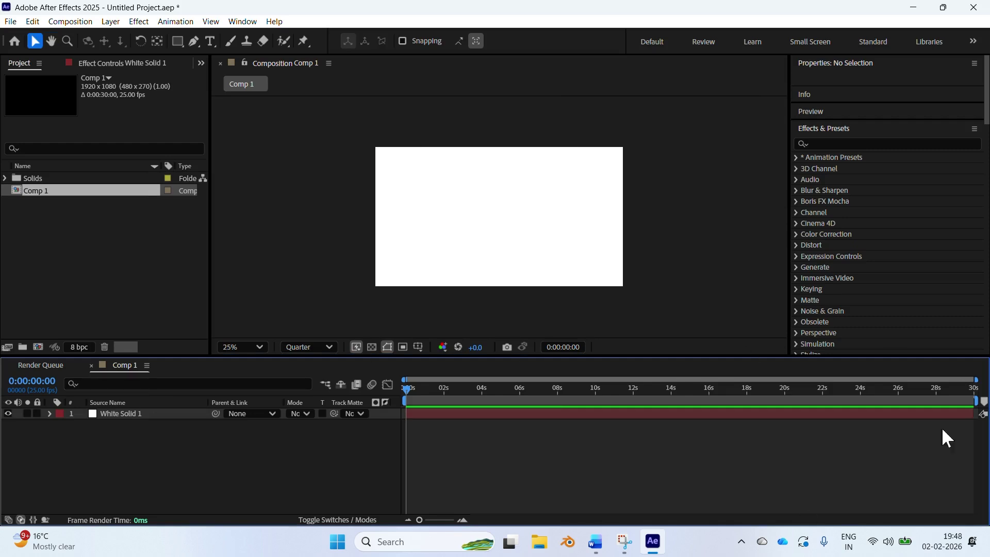
Duplicate the white solid layer four times
{"action": "left_click", "coordinate": [126, 412]}
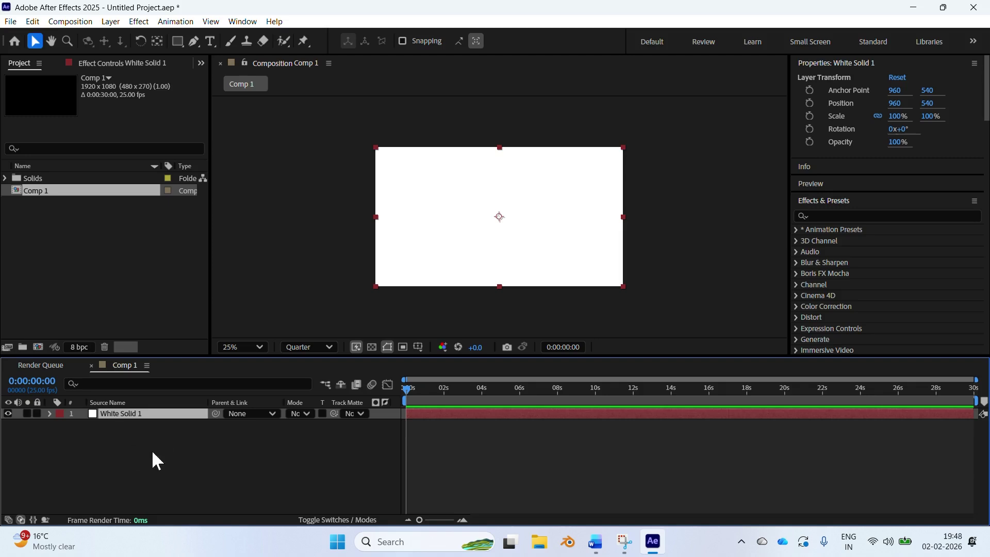
{"action": "key", "text": "ctrl+d"}
{"action": "key", "text": "ctrl+d"}
{"action": "key", "text": "ctrl+d"}
{"action": "key", "text": "ctrl+d"}
{"action": "left_click", "coordinate": [131, 481]}
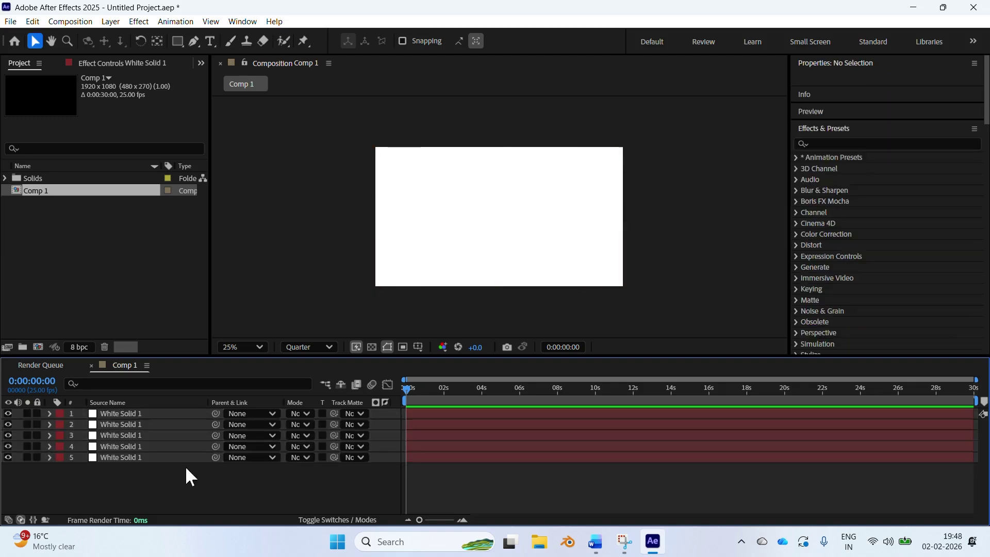
Select a range of the duplicated layers, and examine the Transform properties of the first layer
{"action": "left_click", "coordinate": [159, 459]}
{"action": "left_click", "coordinate": [145, 429], "text": "shift"}
{"action": "left_click", "coordinate": [463, 487]}
{"action": "left_click", "coordinate": [76, 415]}
{"action": "left_click", "coordinate": [50, 414]}
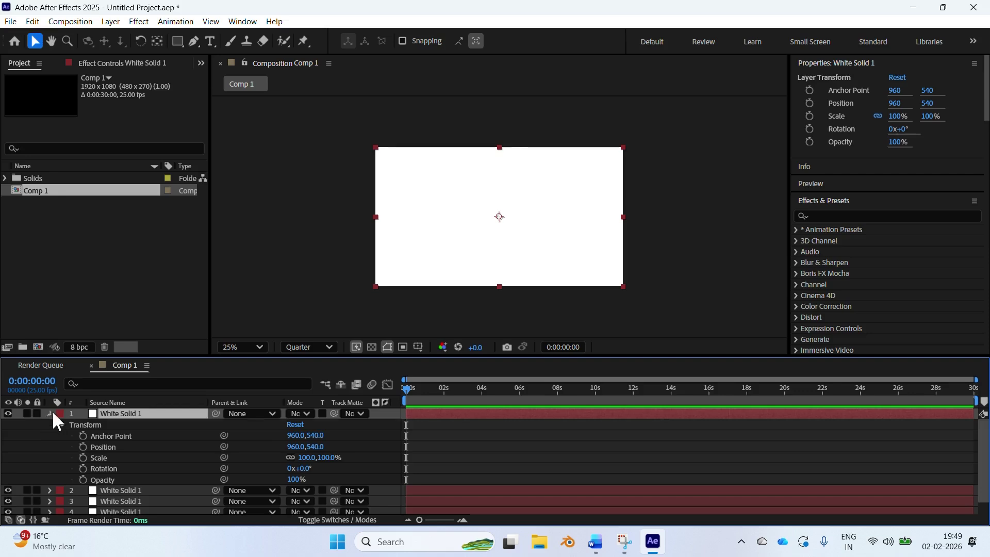
{"action": "left_click", "coordinate": [51, 413]}
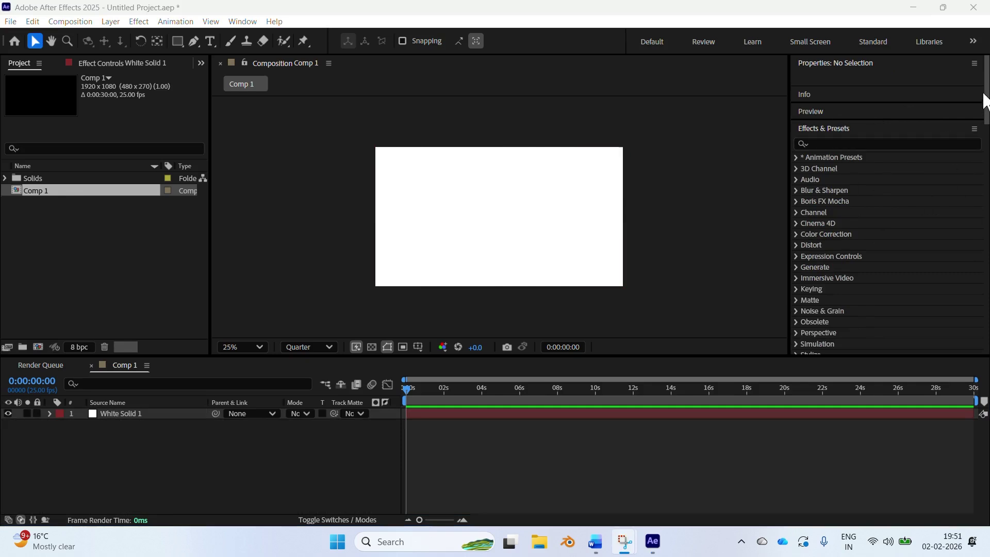
Collapse the Effects & Presets and Motion Sketch panels
{"action": "scroll", "coordinate": [986, 86], "scroll_direction": "down", "scroll_amount": 10}
{"action": "scroll", "coordinate": [987, 93], "scroll_direction": "up", "scroll_amount": 10}
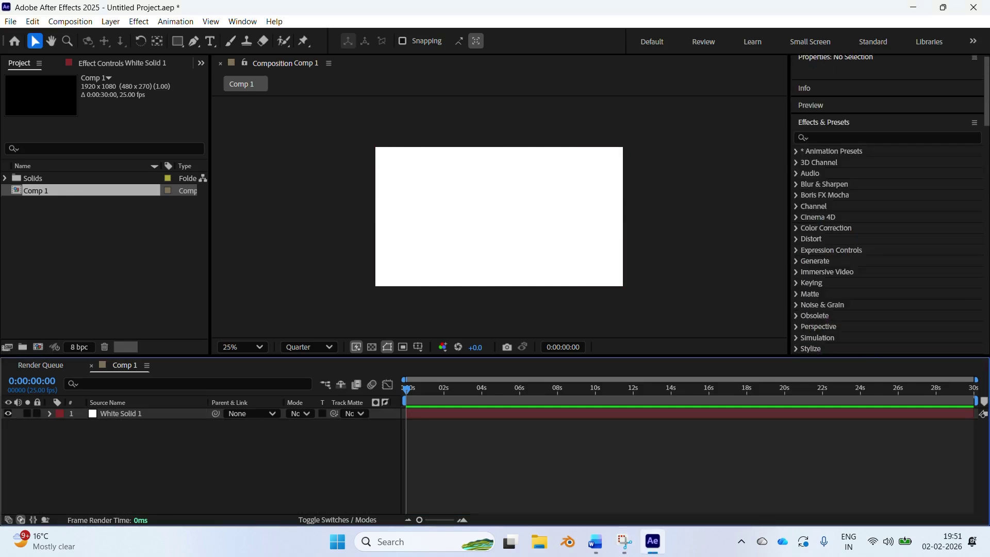
{"action": "scroll", "coordinate": [986, 92], "scroll_direction": "down", "scroll_amount": 10}
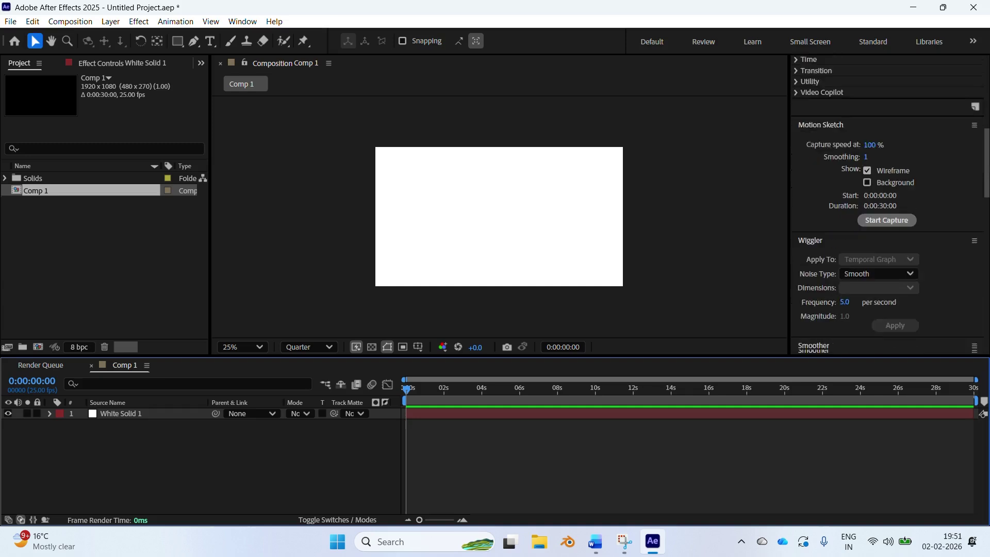
{"action": "scroll", "coordinate": [887, 206], "scroll_direction": "down", "scroll_amount": 10}
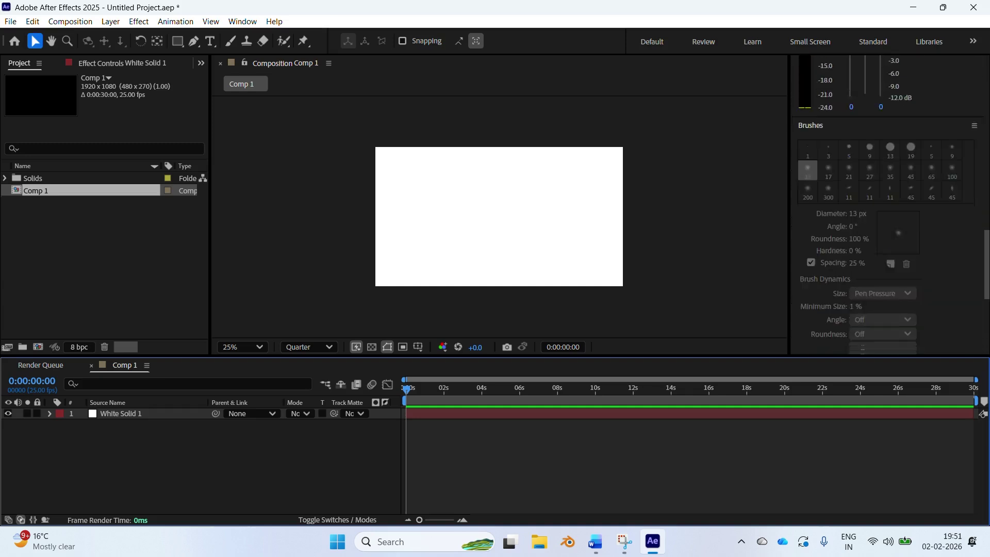
{"action": "scroll", "coordinate": [948, 133], "scroll_direction": "up", "scroll_amount": 15}
{"action": "left_click", "coordinate": [939, 131]}
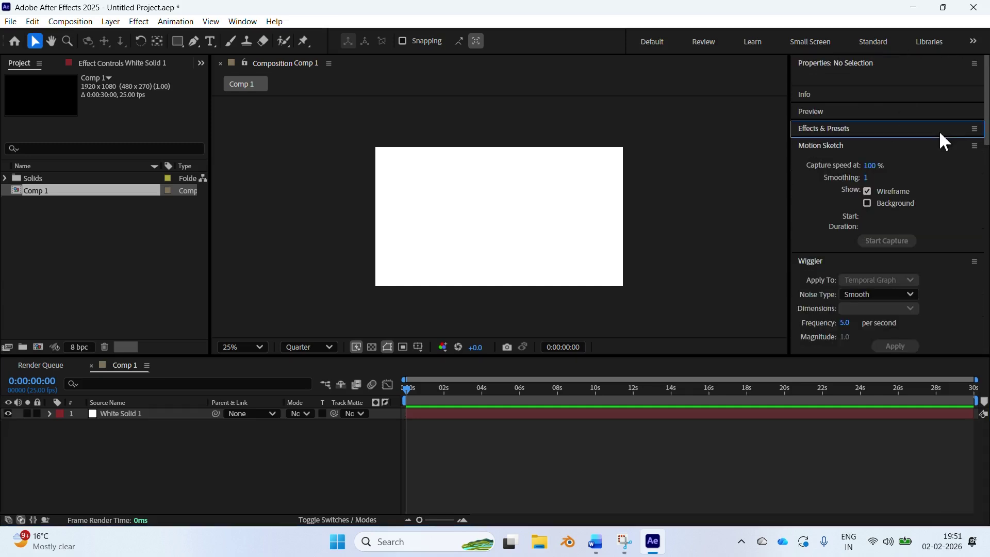
{"action": "left_click", "coordinate": [893, 129]}
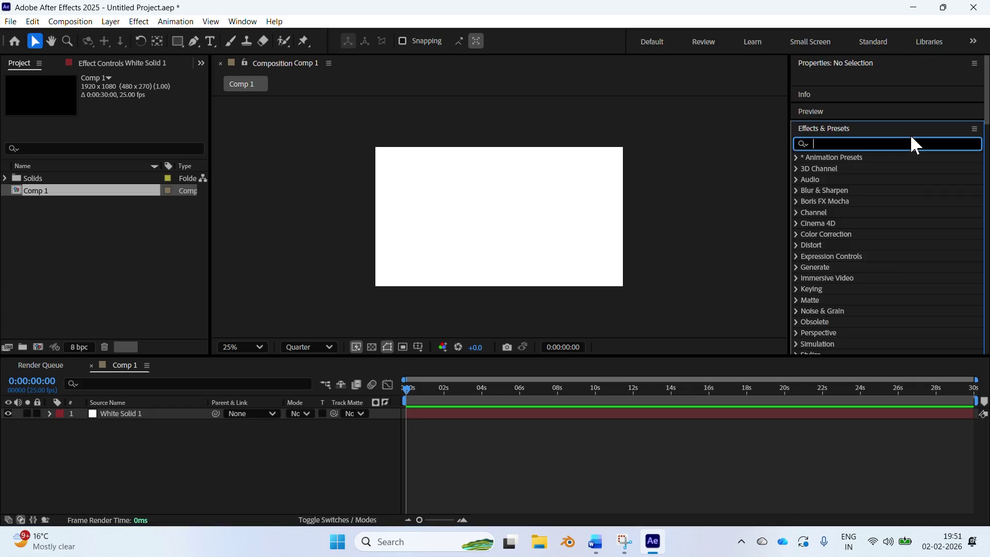
{"action": "left_click", "coordinate": [876, 129]}
{"action": "scroll", "coordinate": [814, 195], "scroll_direction": "down", "scroll_amount": 10}
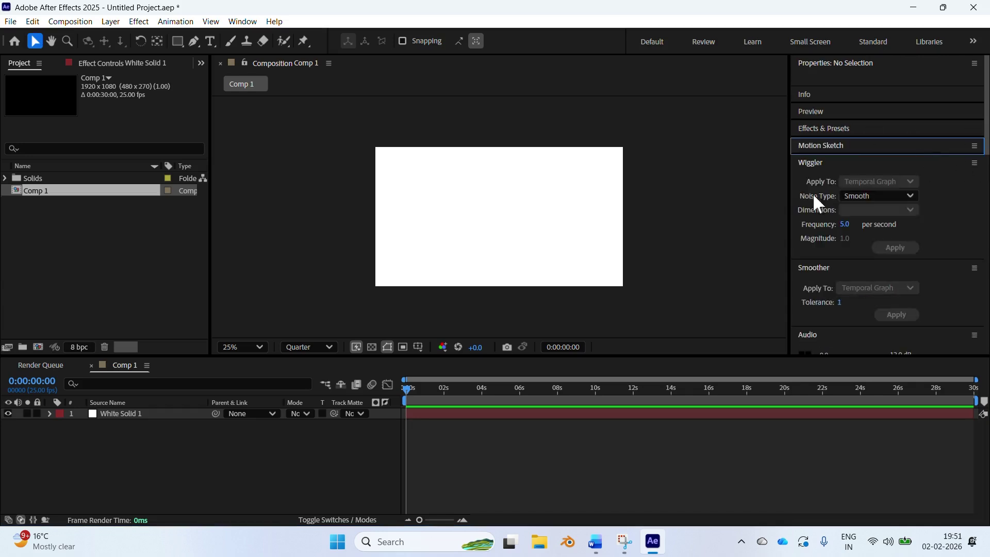
Close the Brushes panel
{"action": "scroll", "coordinate": [938, 318], "scroll_direction": "up", "scroll_amount": 1}
{"action": "scroll", "coordinate": [986, 299], "scroll_direction": "down", "scroll_amount": 2}
{"action": "scroll", "coordinate": [960, 233], "scroll_direction": "up", "scroll_amount": 5}
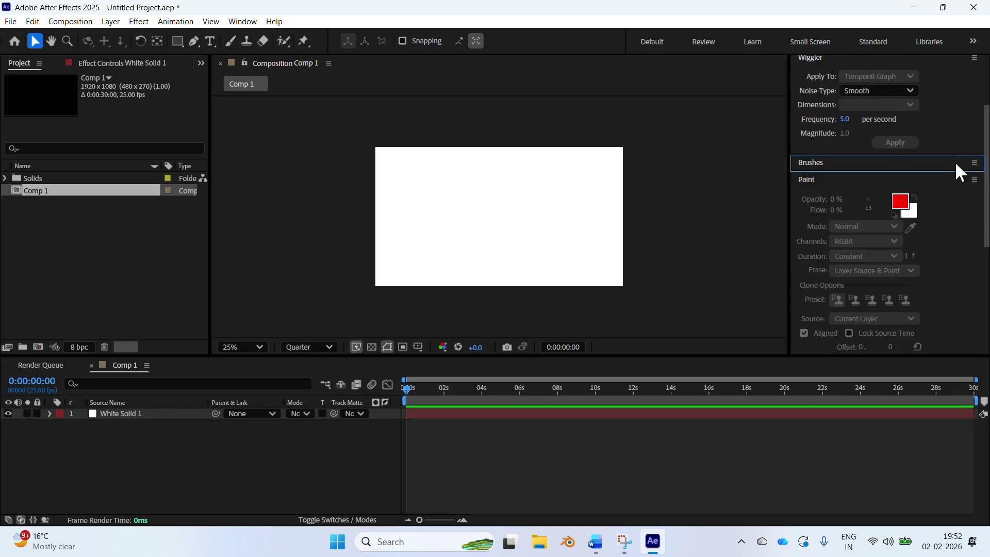
{"action": "left_click", "coordinate": [975, 164]}
{"action": "left_click", "coordinate": [869, 168]}
{"action": "left_click", "coordinate": [243, 21]}
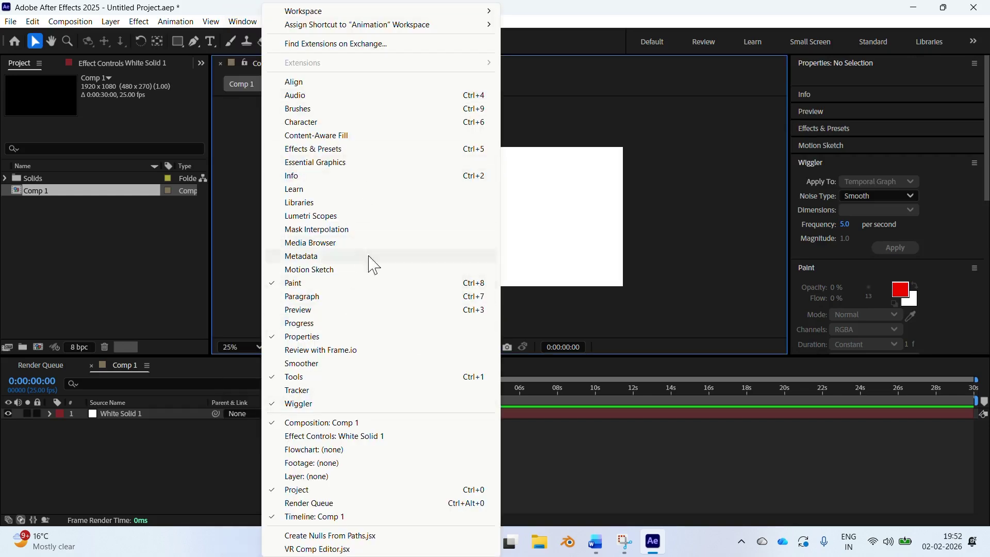
{"action": "left_click", "coordinate": [217, 20]}
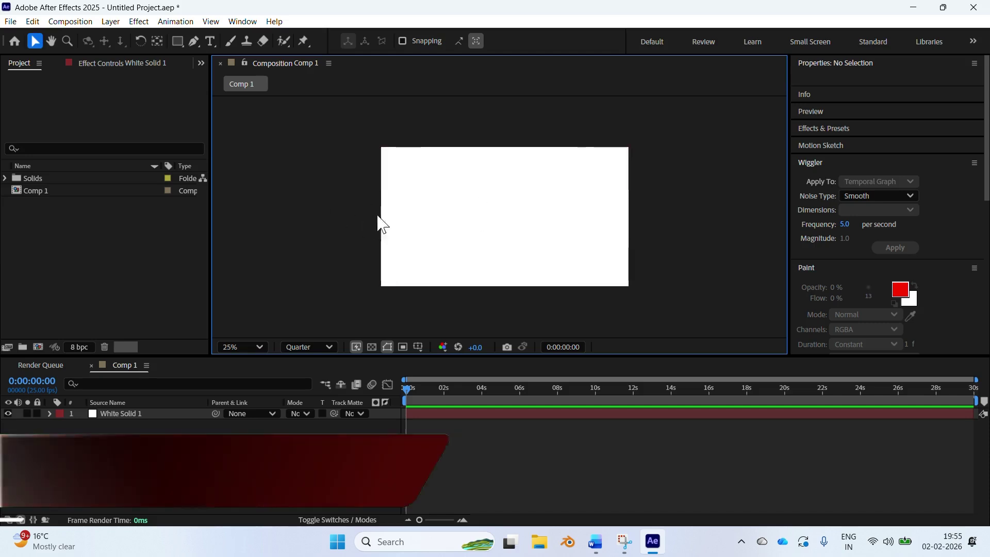
Reposition the composition view with the Hand tool
{"action": "scroll", "coordinate": [521, 235], "scroll_direction": "up", "scroll_amount": 2}
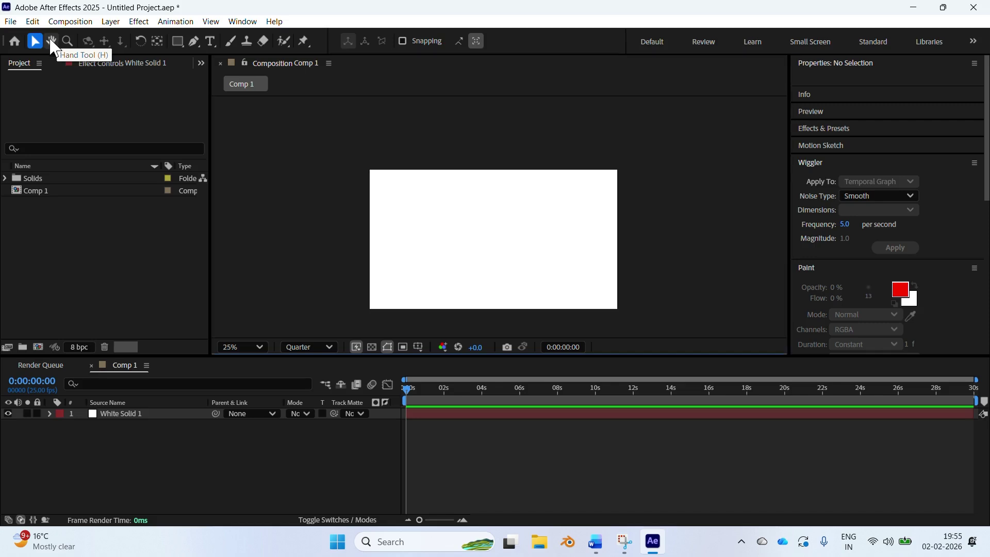
{"action": "left_click", "coordinate": [51, 41]}
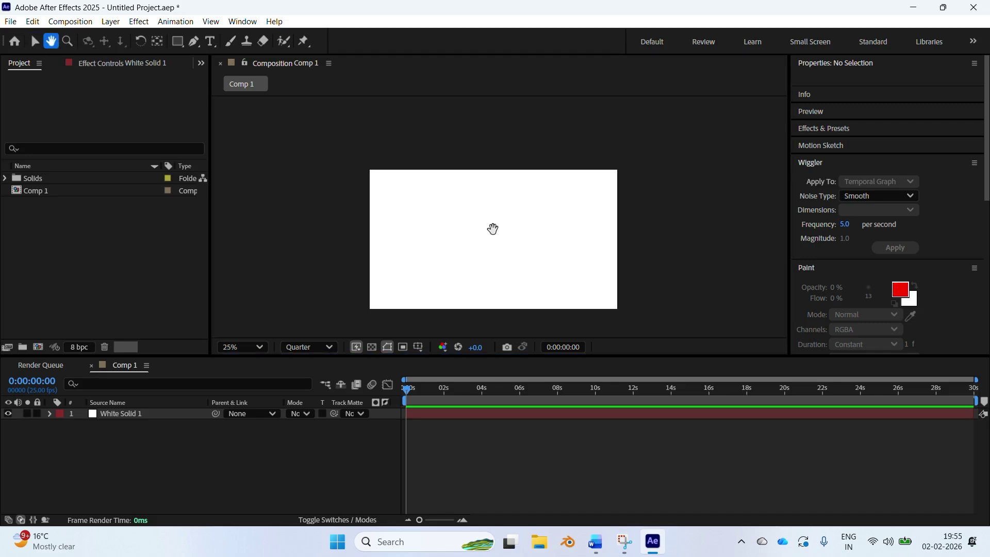
{"action": "mouse_move", "coordinate": [495, 230]}
{"action": "left_mouse_down"}
{"action": "mouse_move", "coordinate": [512, 196]}
{"action": "mouse_move", "coordinate": [583, 210]}
{"action": "mouse_move", "coordinate": [544, 247]}
{"action": "mouse_move", "coordinate": [506, 212]}
{"action": "mouse_move", "coordinate": [440, 197]}
{"action": "mouse_move", "coordinate": [494, 182]}
{"action": "mouse_move", "coordinate": [515, 188]}
{"action": "mouse_move", "coordinate": [557, 243]}
{"action": "mouse_move", "coordinate": [462, 193]}
{"action": "mouse_move", "coordinate": [539, 196]}
{"action": "mouse_move", "coordinate": [478, 207]}
{"action": "mouse_move", "coordinate": [445, 197]}
{"action": "mouse_move", "coordinate": [512, 221]}
{"action": "left_mouse_up"}
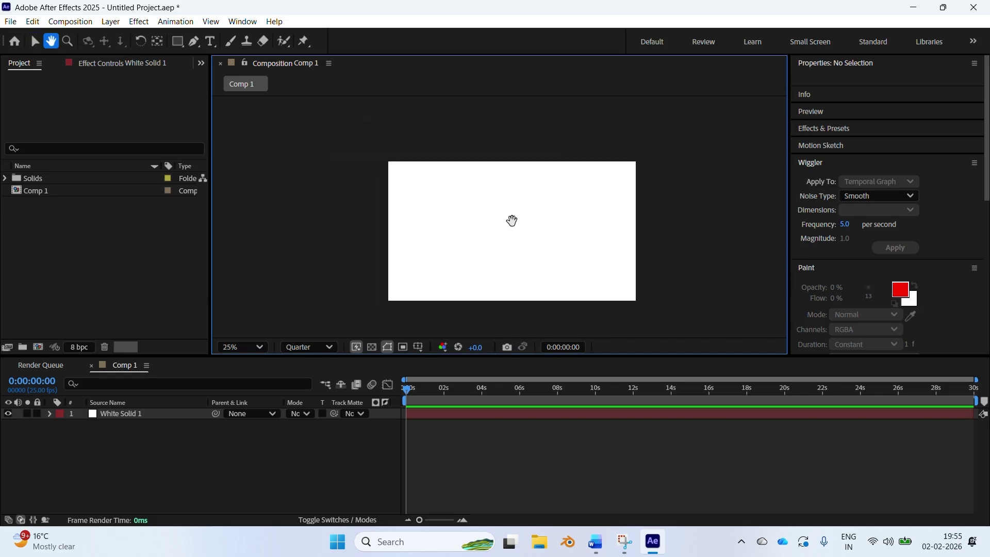
Zoom the composition view in and out with the Zoom tool
{"action": "left_click", "coordinate": [67, 42]}
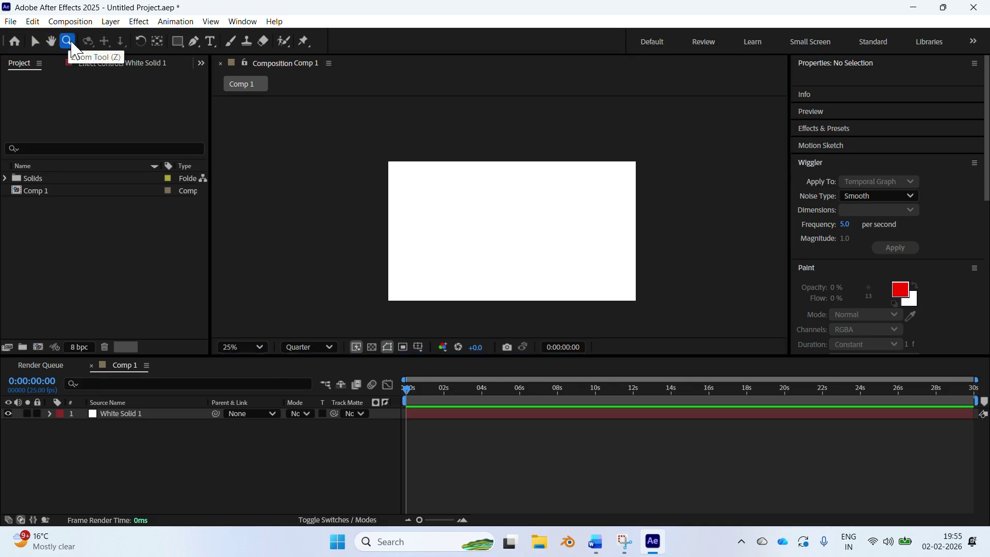
{"action": "left_click_drag", "start_coordinate": [513, 212], "coordinate": [650, 310]}
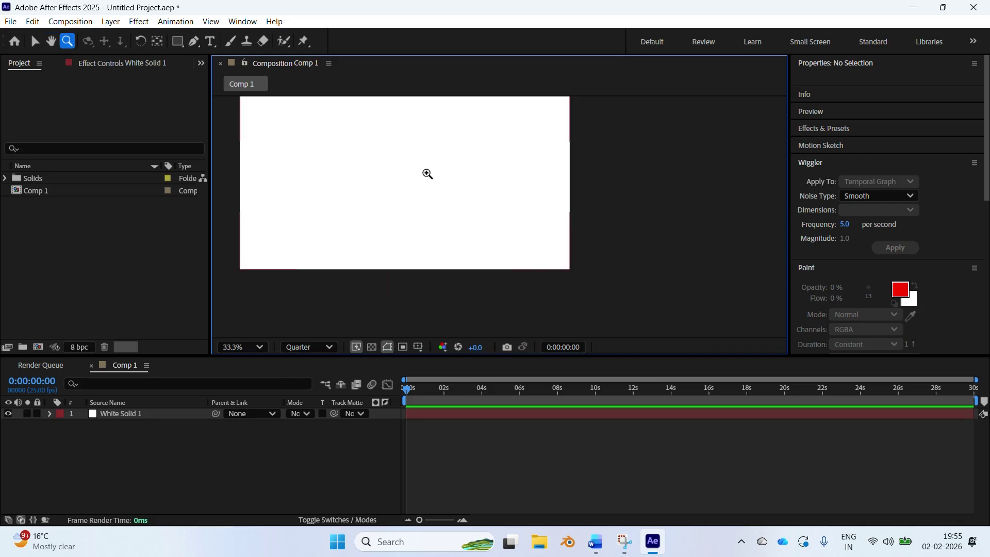
{"action": "left_click", "coordinate": [469, 156], "text": "alt"}
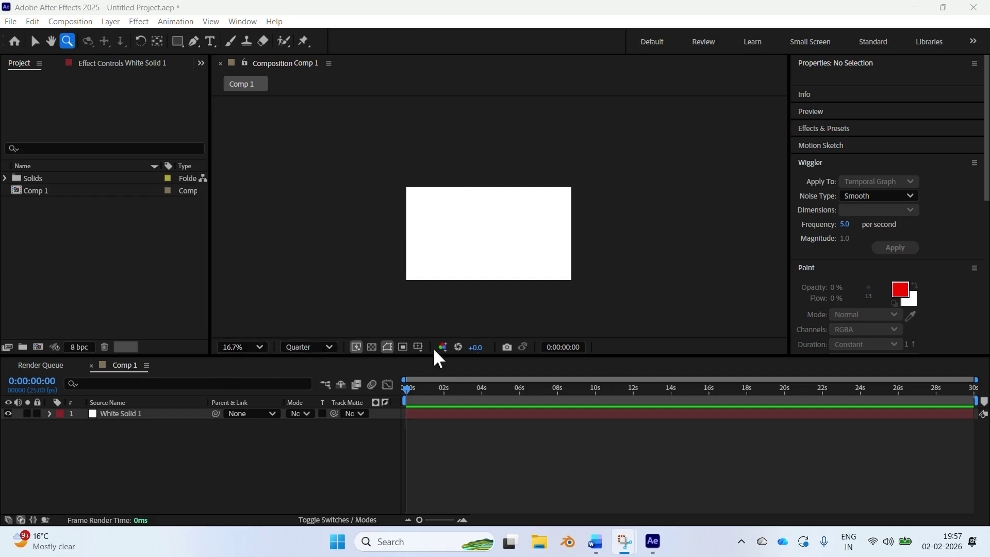
Try the Fit and 3.1% magnifications and stepwise zooming in the composition view, and finish at 100%
{"action": "left_click", "coordinate": [261, 343]}
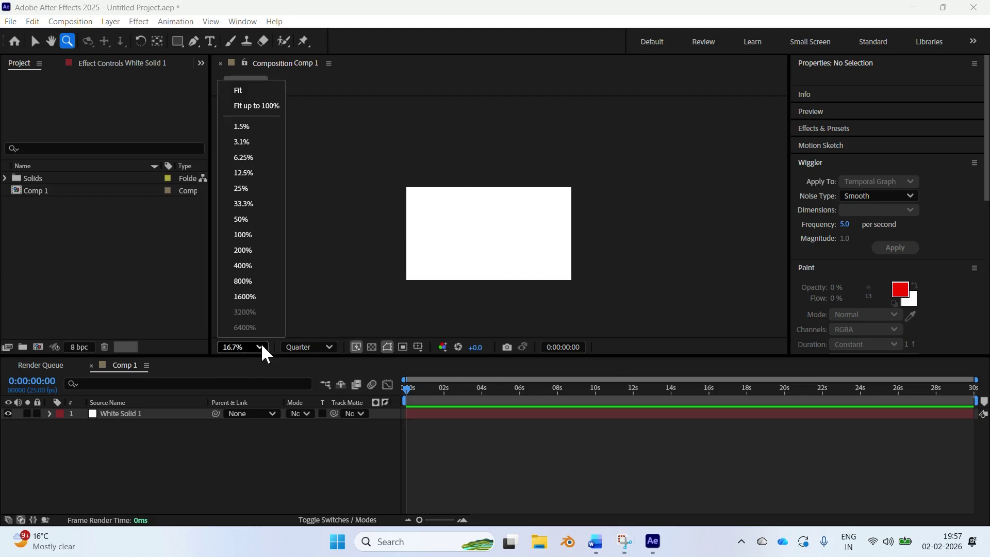
{"action": "left_click", "coordinate": [265, 90]}
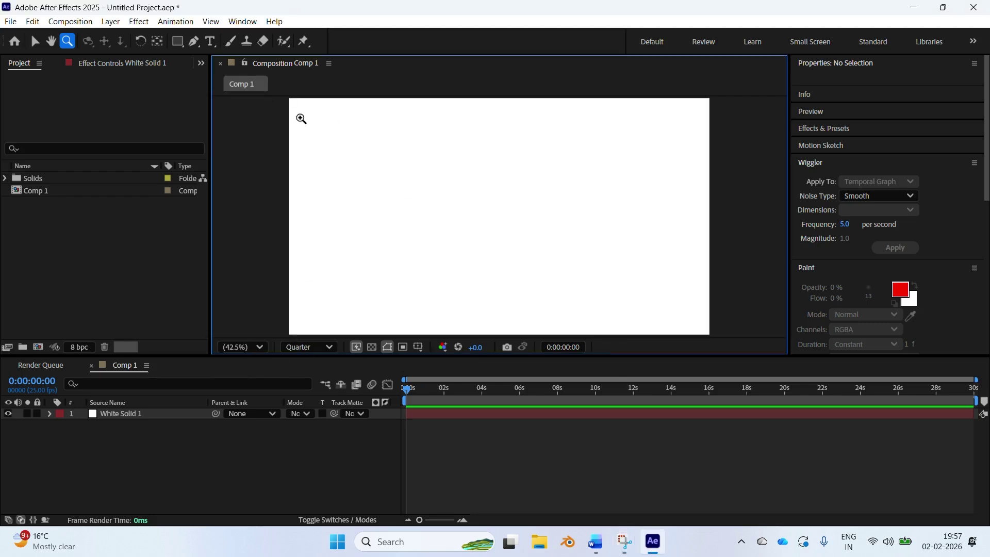
{"action": "left_click", "coordinate": [261, 347]}
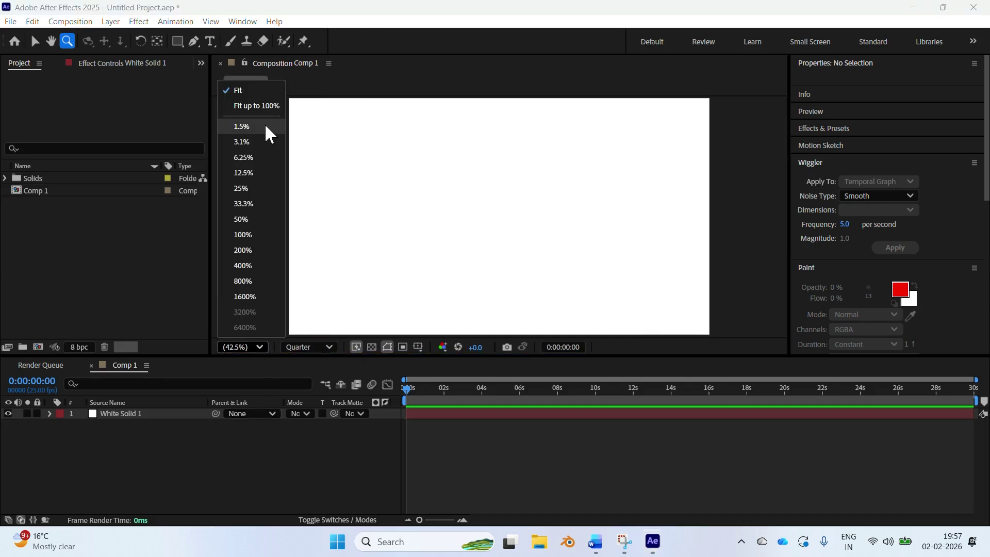
{"action": "left_click", "coordinate": [269, 148]}
{"action": "key", "text": "period"}
{"action": "key", "text": "period"}
{"action": "key", "text": "period"}
{"action": "key", "text": "period"}
{"action": "left_click", "coordinate": [261, 347]}
{"action": "key", "text": "Escape"}
{"action": "key", "text": "slash"}
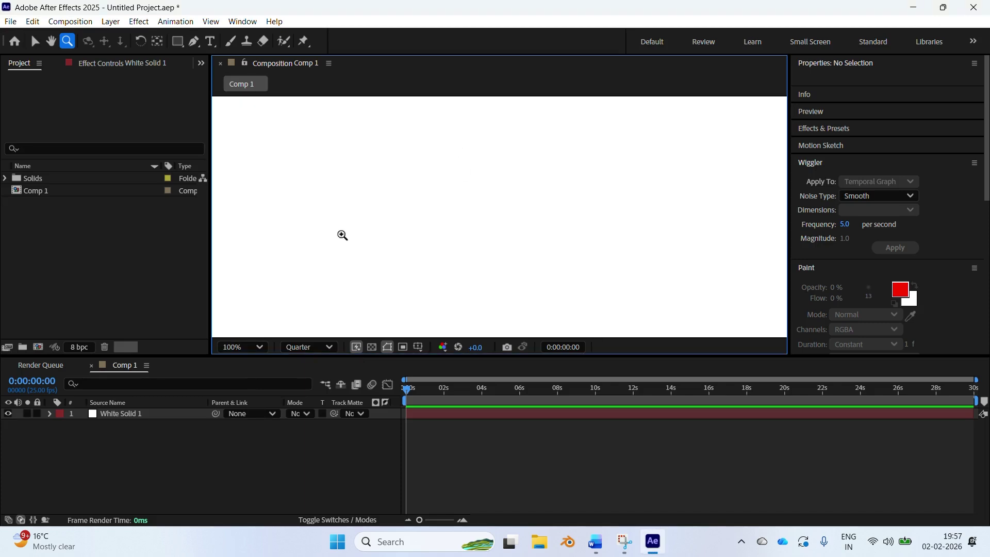
Set the composition's preview resolution to Half, and return it to Quarter
{"action": "left_click", "coordinate": [308, 347]}
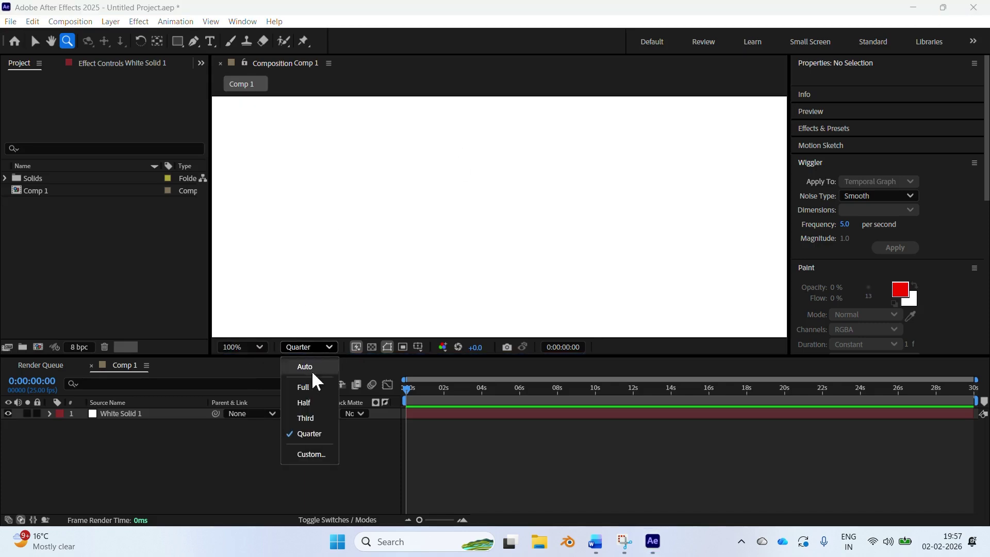
{"action": "left_click", "coordinate": [316, 405]}
{"action": "left_click", "coordinate": [329, 347]}
{"action": "left_click", "coordinate": [315, 433]}
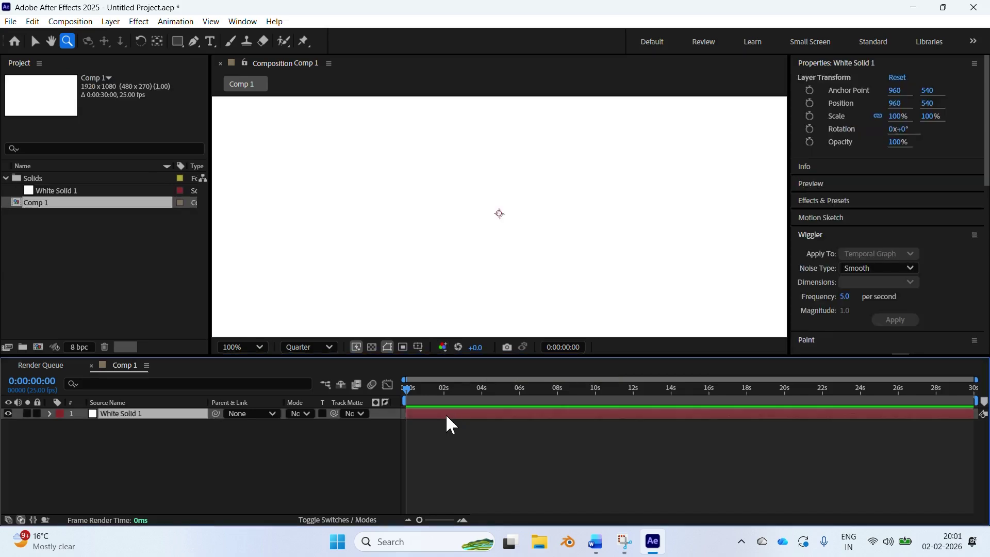
Play the composition preview, and set the view magnification to Fit up to 100%
{"action": "key", "text": "space"}
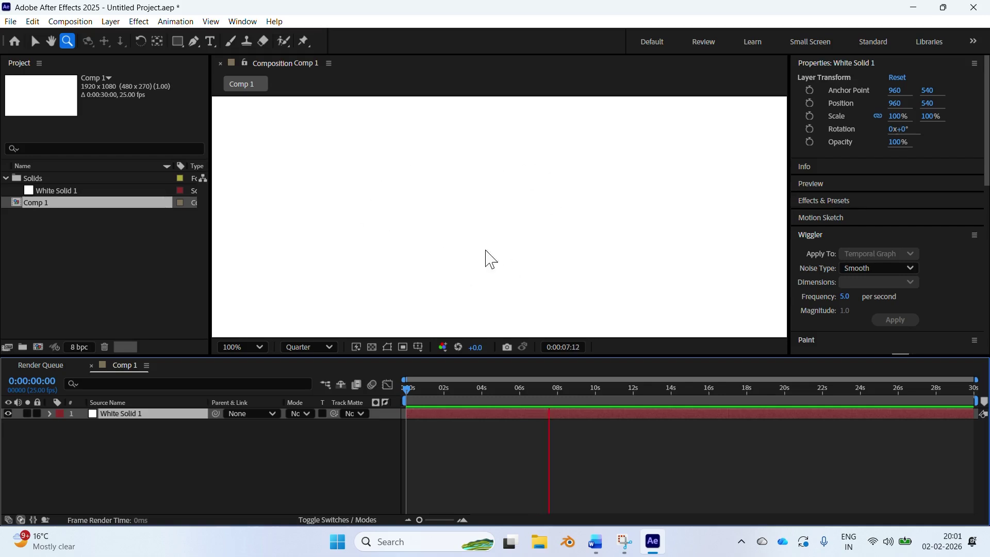
{"action": "left_click", "coordinate": [516, 244], "text": "alt"}
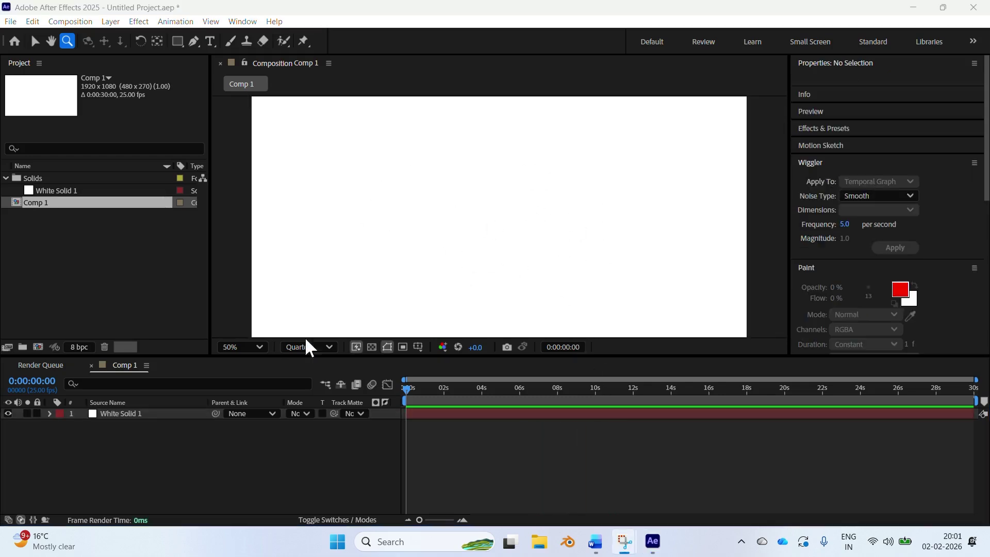
{"action": "left_click", "coordinate": [259, 347]}
{"action": "left_click", "coordinate": [261, 106]}
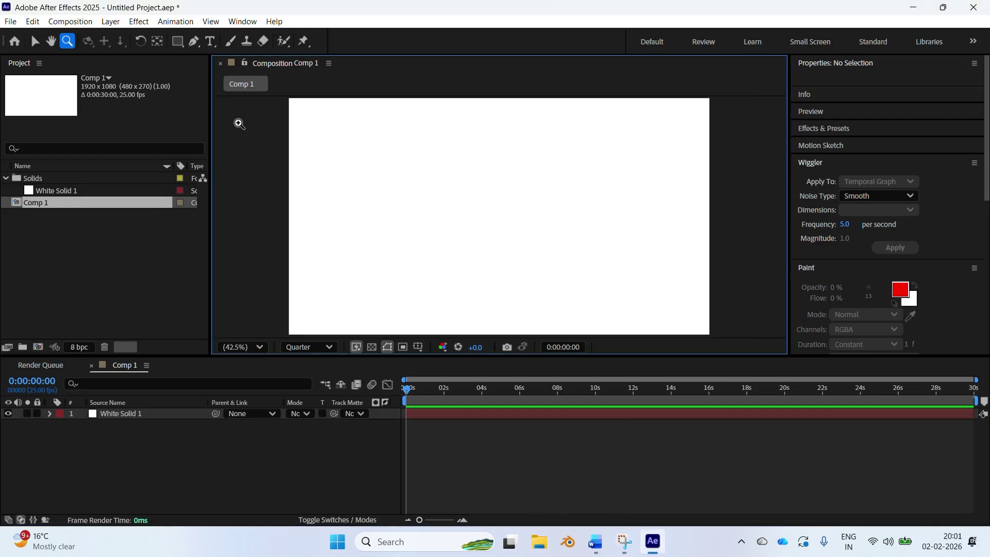
{"action": "left_click", "coordinate": [133, 253]}
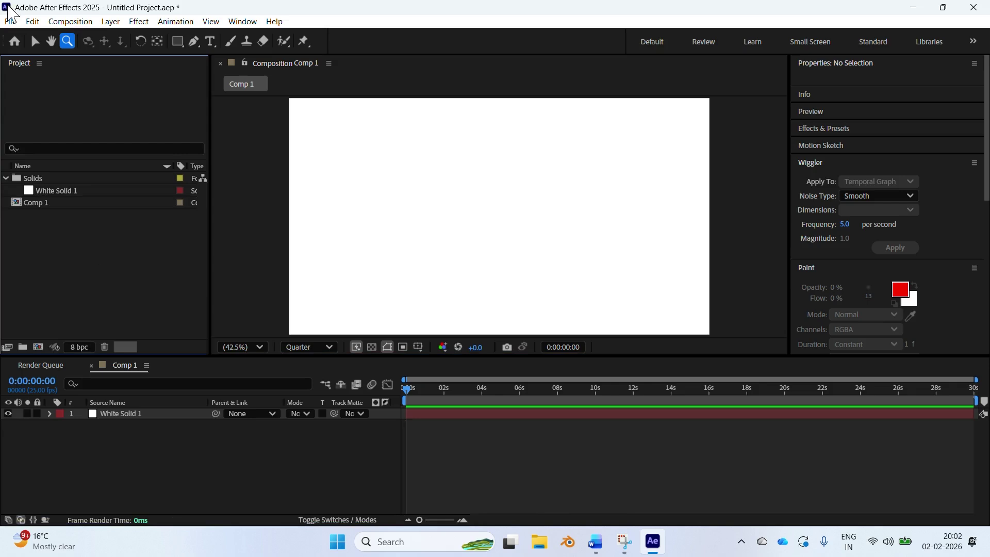
{"action": "left_click", "coordinate": [14, 22]}
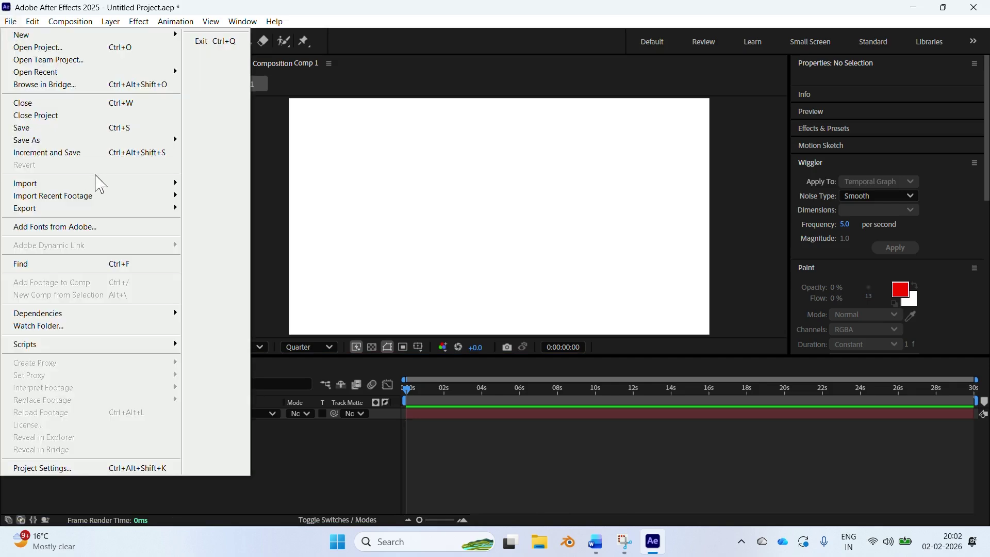
{"action": "mouse_move", "coordinate": [103, 188]}
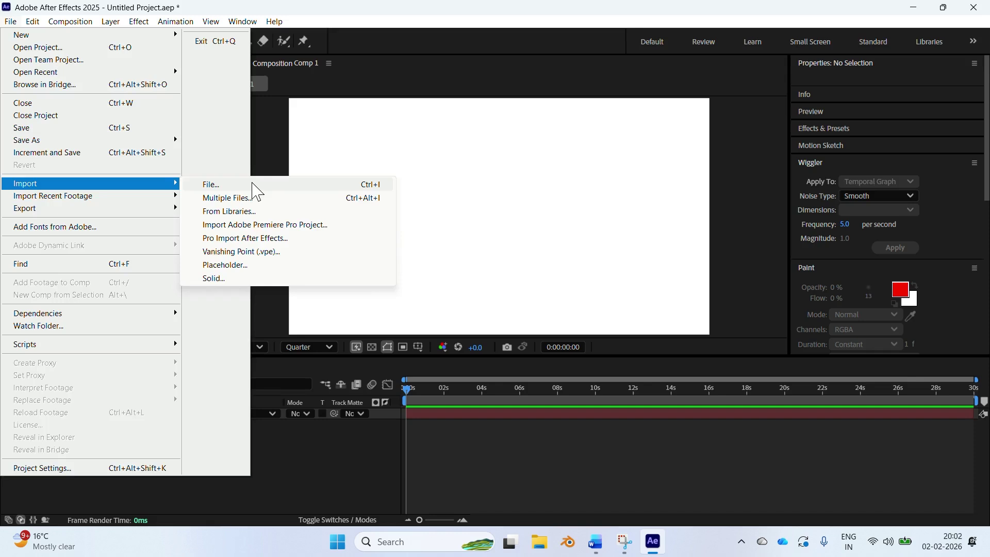
{"action": "left_click", "coordinate": [251, 186]}
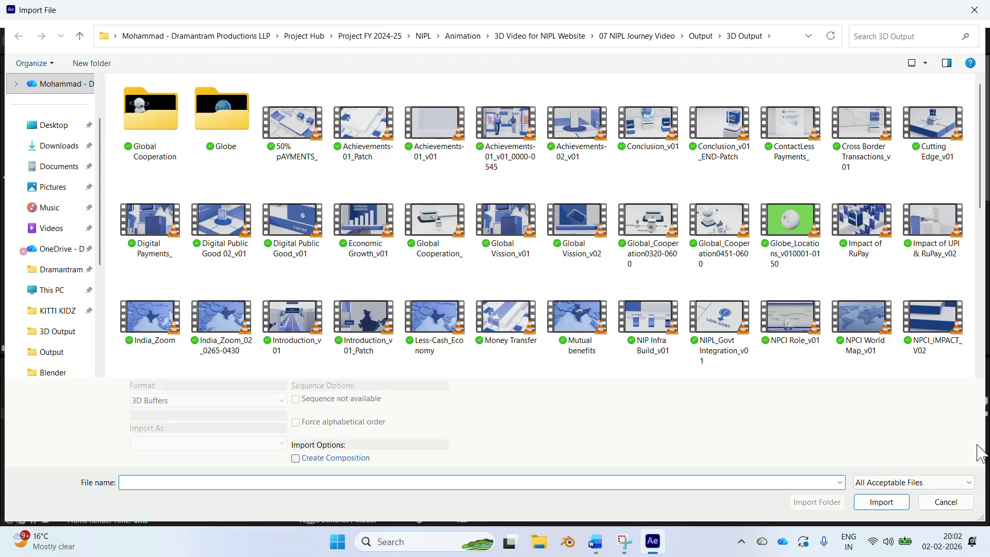
{"action": "left_click", "coordinate": [946, 503]}
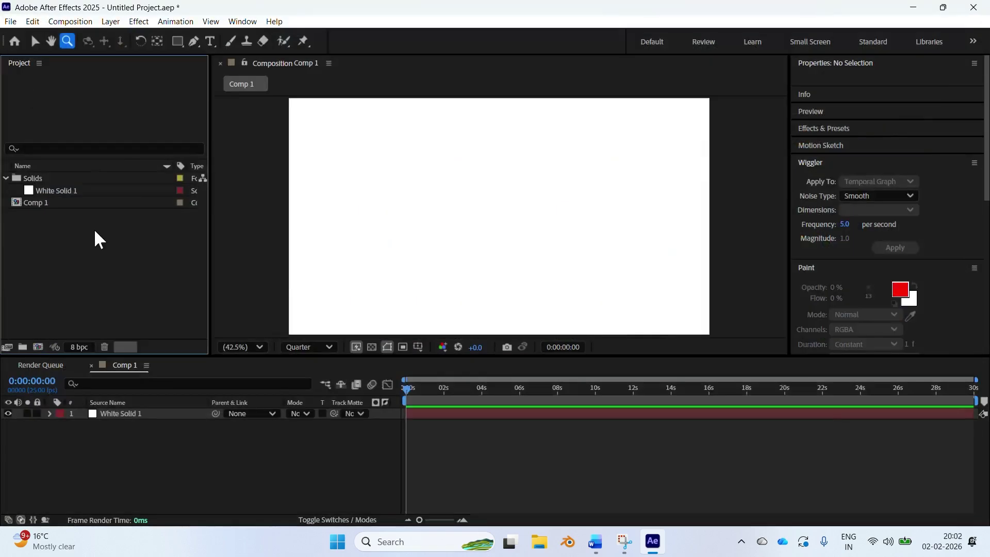
{"action": "double_click", "coordinate": [103, 262]}
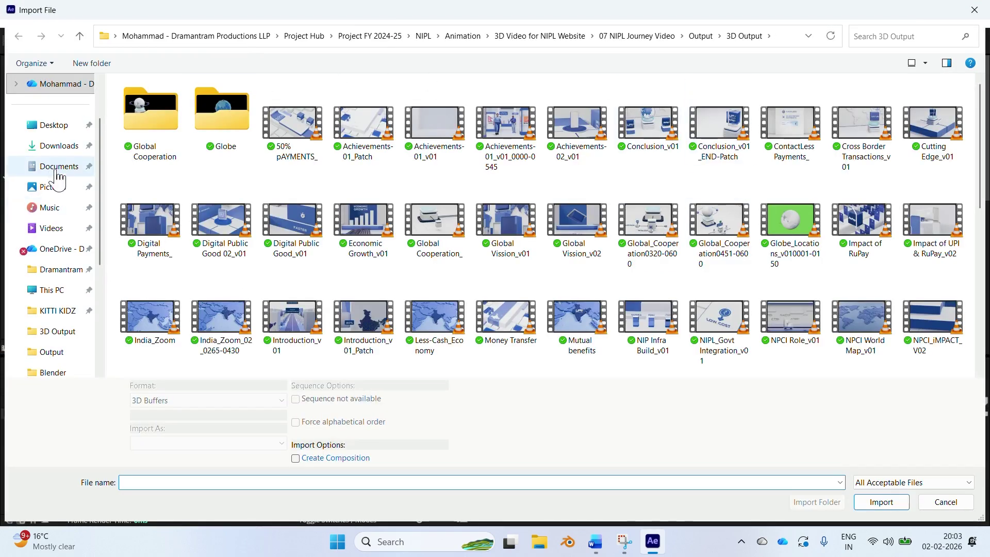
{"action": "left_click", "coordinate": [53, 186]}
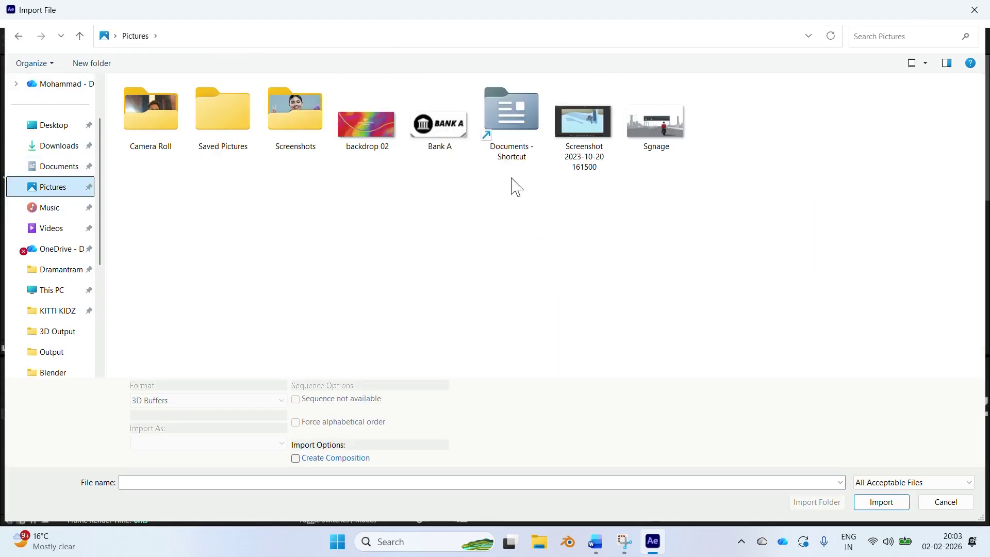
{"action": "left_click", "coordinate": [946, 503]}
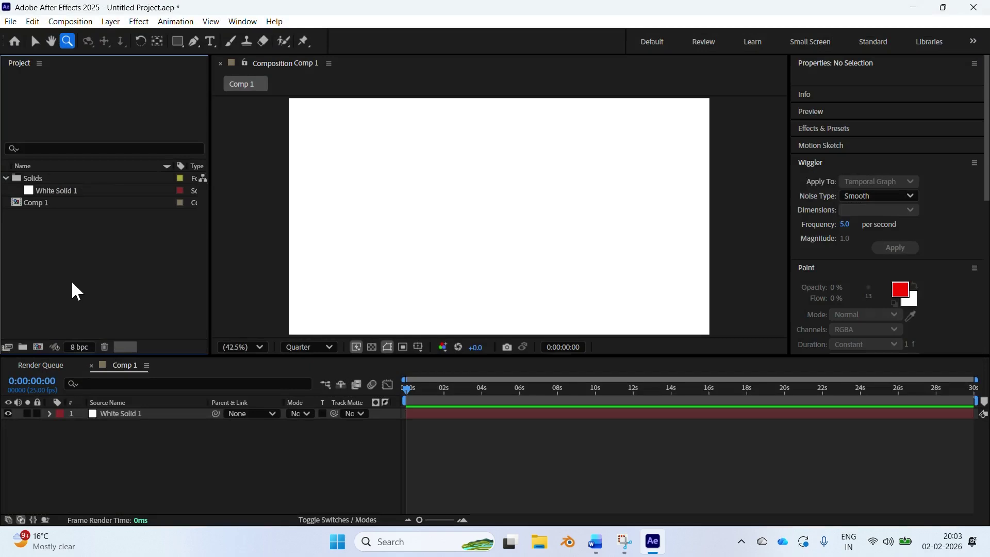
Import Image (2) from the Pictures folder into the project
{"action": "double_click", "coordinate": [159, 263]}
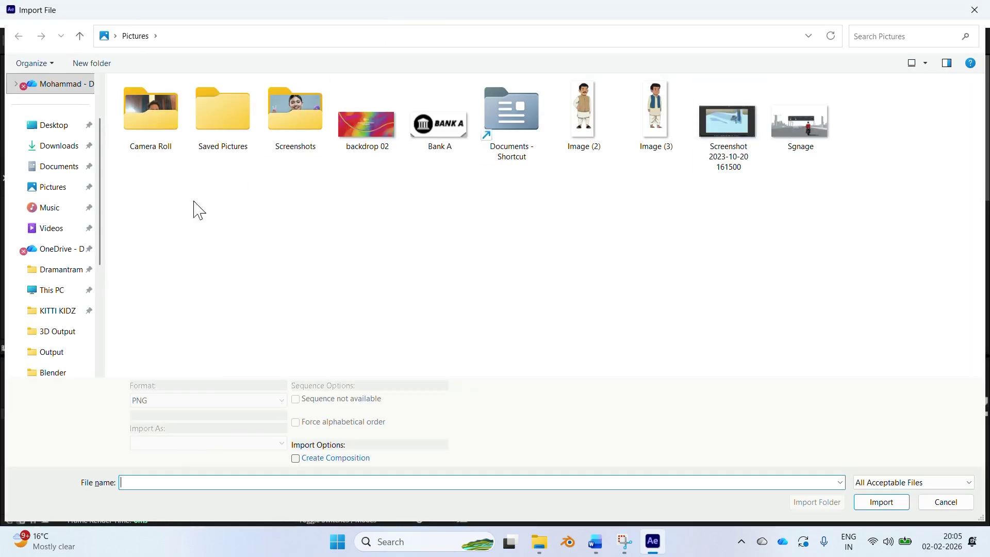
{"action": "left_click", "coordinate": [586, 114]}
{"action": "left_click", "coordinate": [893, 505]}
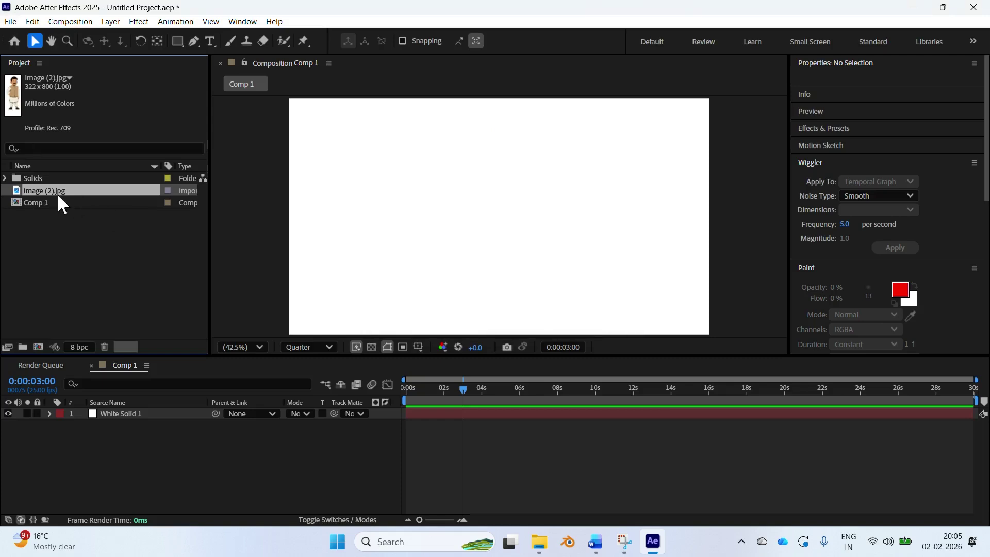
{"action": "left_click", "coordinate": [105, 221]}
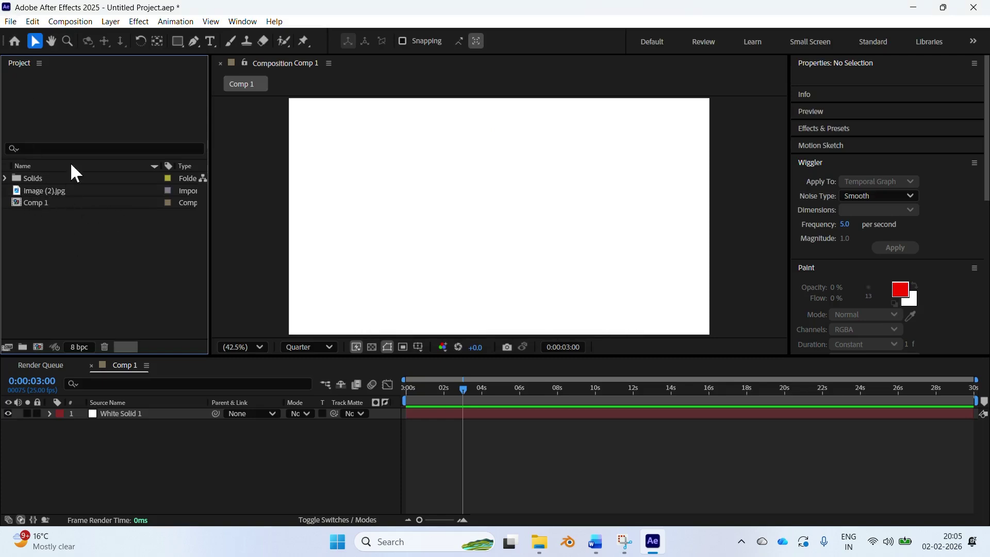
Add Image (2).jpg to Comp 1 above the white solid layer, and position the figure slightly left of the composition's centre
{"action": "left_click", "coordinate": [39, 190]}
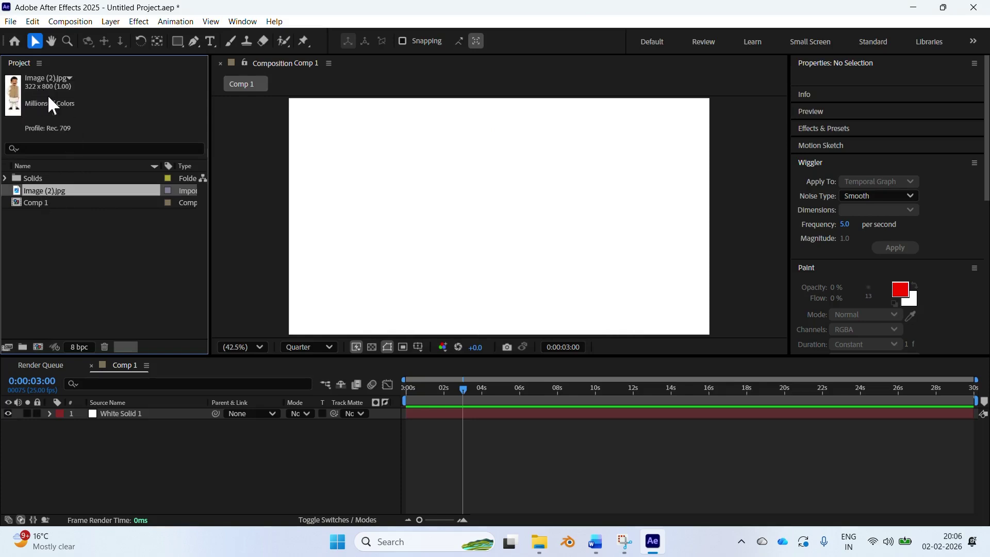
{"action": "left_click_drag", "start_coordinate": [46, 191], "coordinate": [82, 192]}
{"action": "left_click_drag", "start_coordinate": [76, 189], "coordinate": [124, 413]}
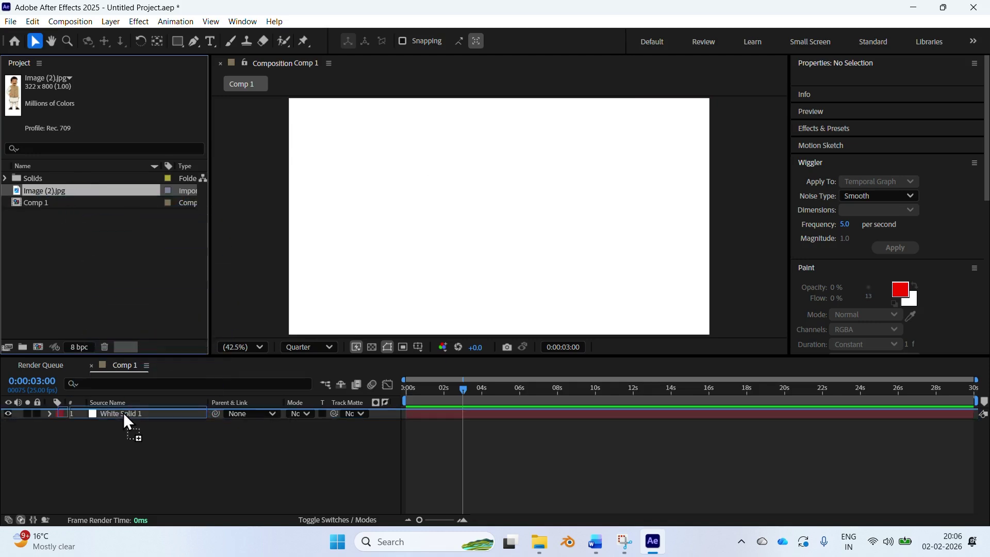
{"action": "left_click_drag", "start_coordinate": [123, 413], "coordinate": [123, 413]}
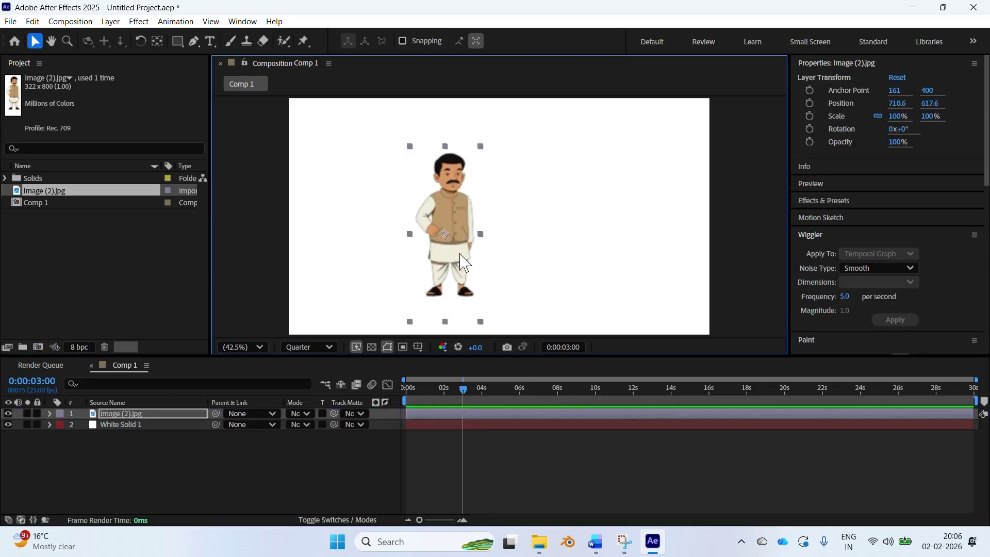
{"action": "left_click_drag", "start_coordinate": [465, 254], "coordinate": [476, 254]}
Create a project folder named Images, and move Image (2).jpg into it
{"action": "left_click", "coordinate": [108, 257]}
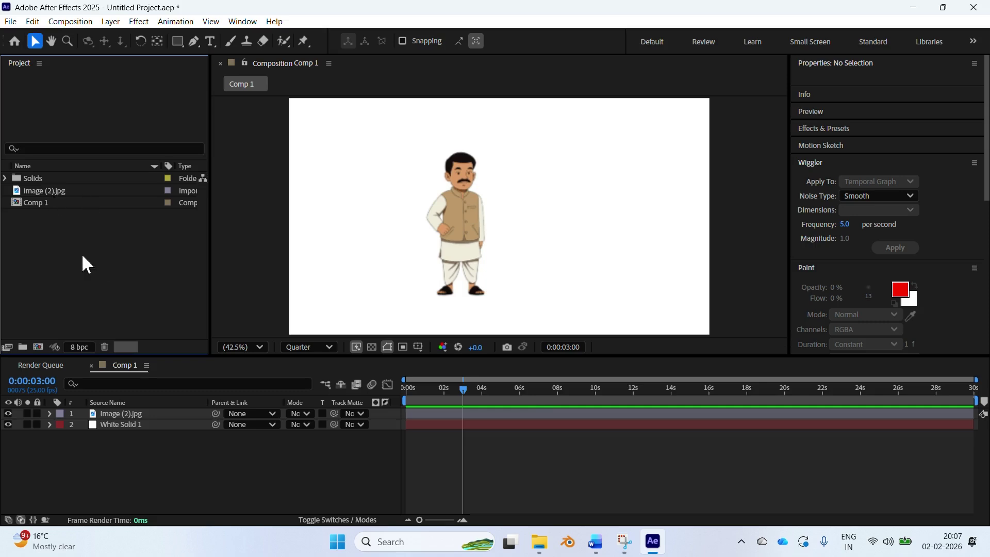
{"action": "right_click", "coordinate": [98, 244]}
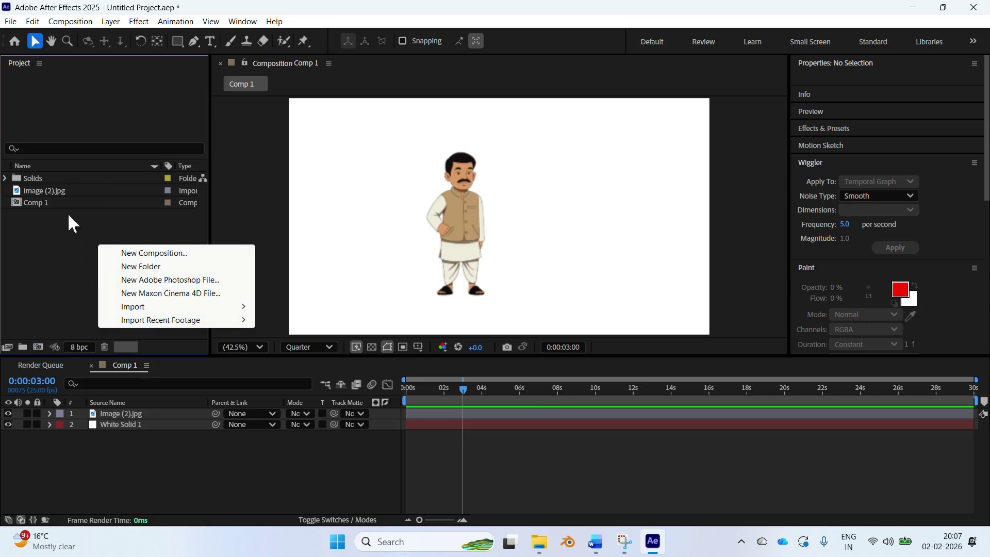
{"action": "left_click", "coordinate": [129, 267]}
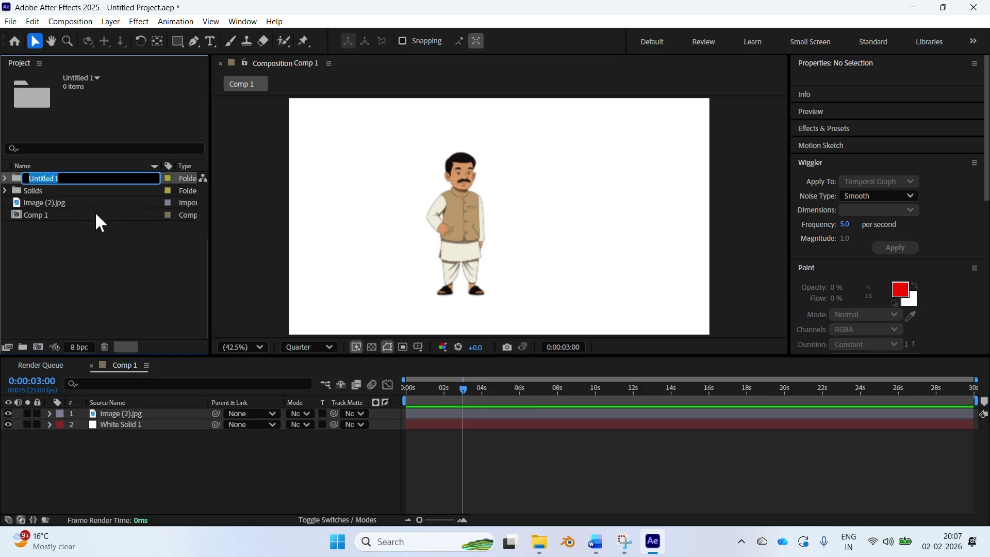
{"action": "type", "text": "Images"}
{"action": "left_click", "coordinate": [53, 261]}
{"action": "mouse_move", "coordinate": [40, 203]}
{"action": "left_mouse_down"}
{"action": "mouse_move", "coordinate": [59, 198]}
{"action": "mouse_move", "coordinate": [48, 192]}
{"action": "left_mouse_up"}
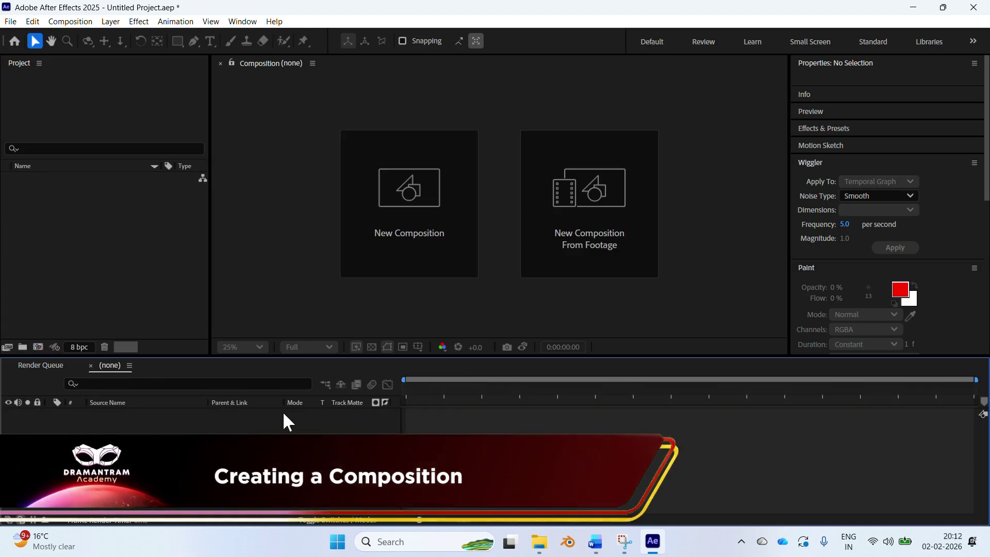
Start a new composition named Tutorial_Comp, keeping the HD 1920x1080 25 fps preset
{"action": "left_click", "coordinate": [72, 21]}
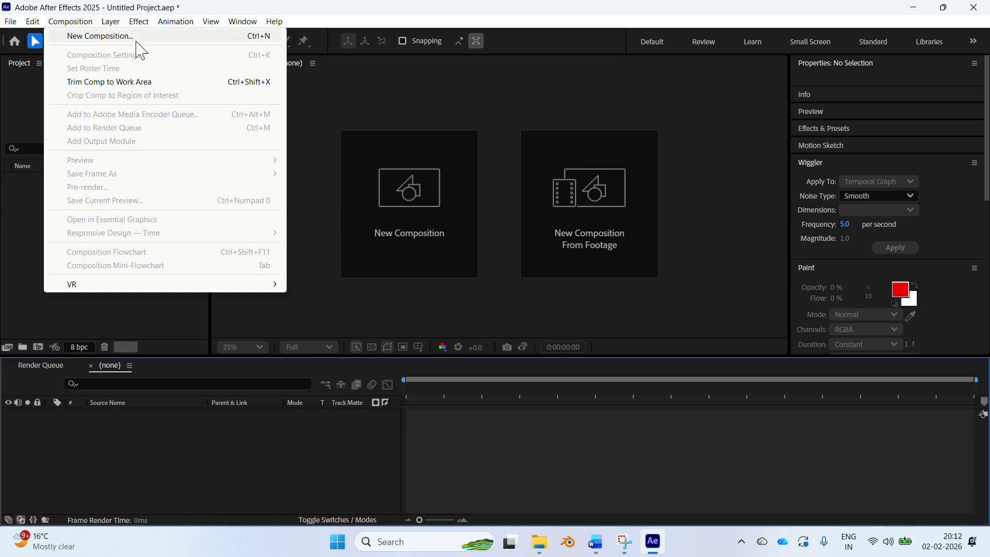
{"action": "left_click", "coordinate": [239, 37]}
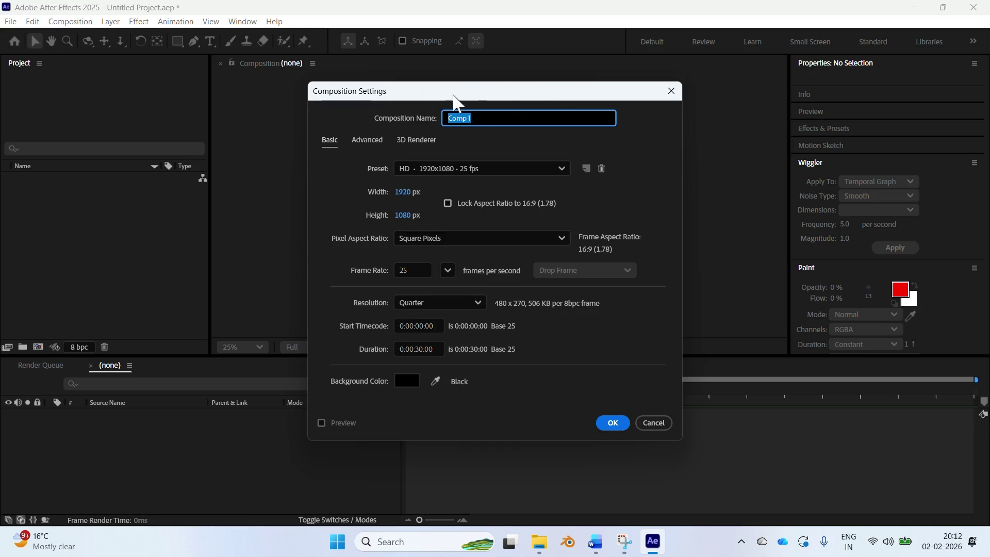
{"action": "left_click_drag", "start_coordinate": [439, 96], "coordinate": [422, 84]}
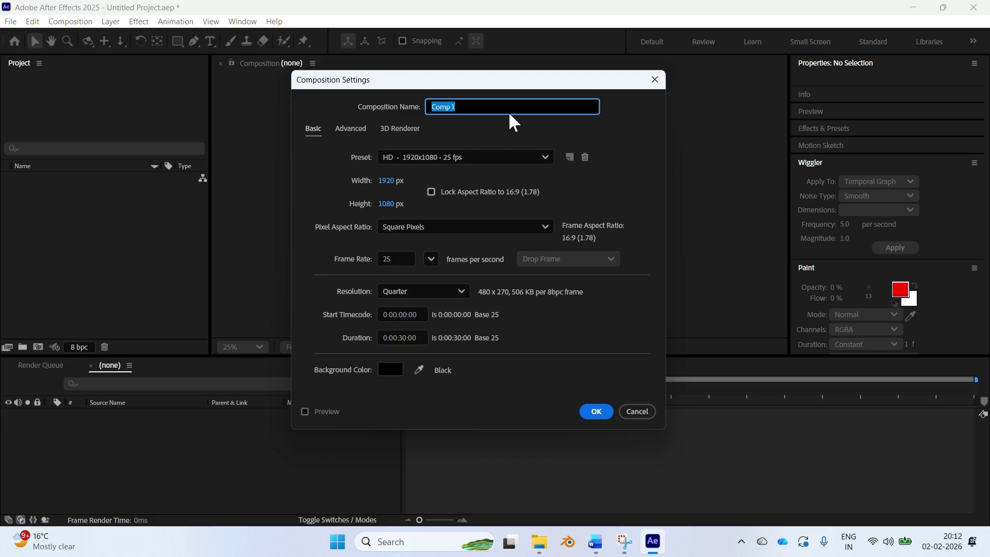
{"action": "type", "text": "Tutorial_Comp"}
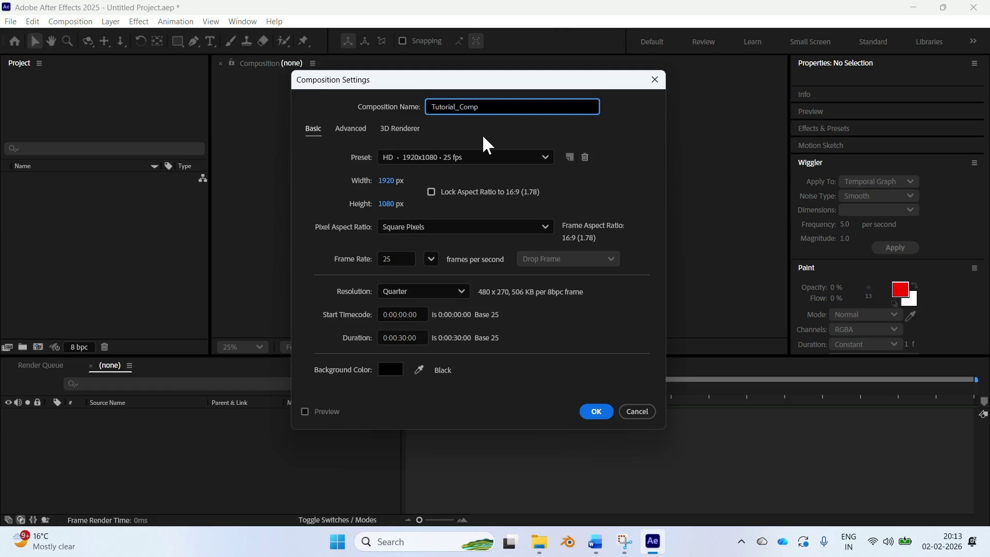
{"action": "left_click", "coordinate": [546, 158]}
{"action": "left_click_drag", "start_coordinate": [556, 216], "coordinate": [553, 192]}
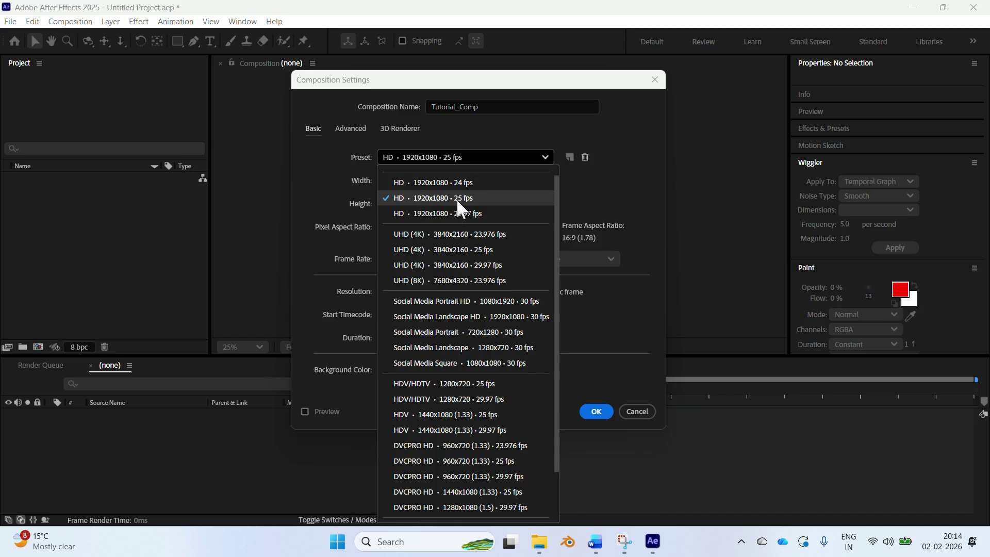
{"action": "left_click", "coordinate": [589, 196]}
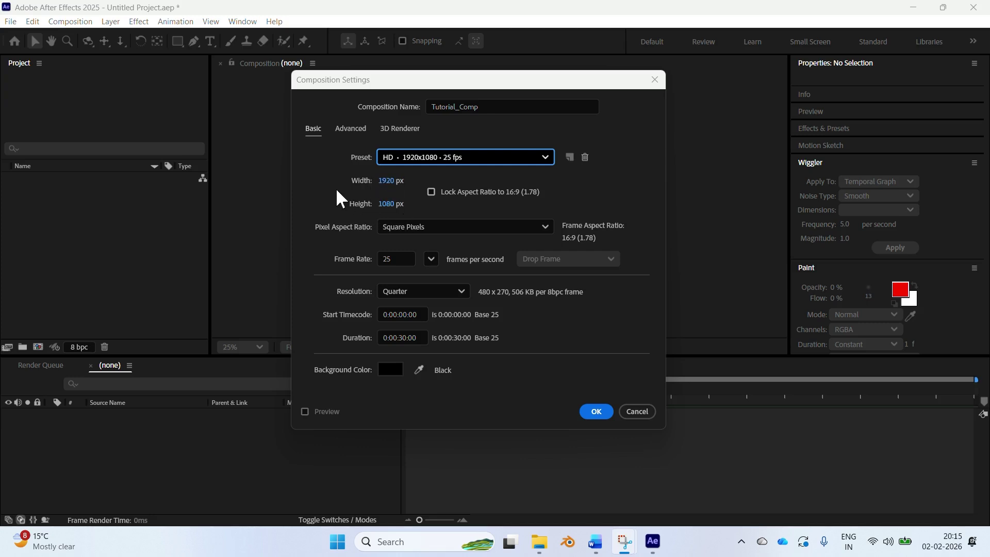
Set the new composition's width to 1280 px
{"action": "left_click", "coordinate": [388, 182]}
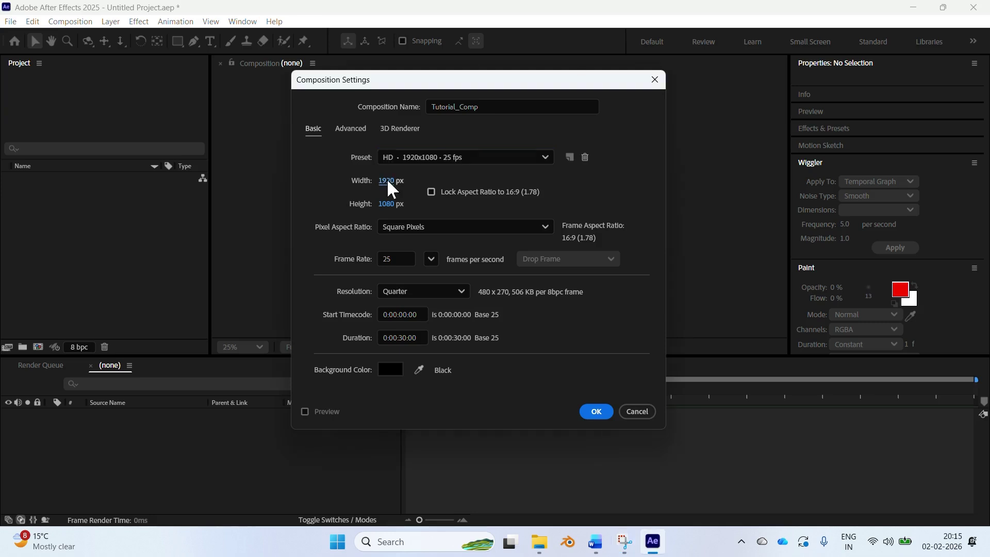
{"action": "type", "text": "1280"}
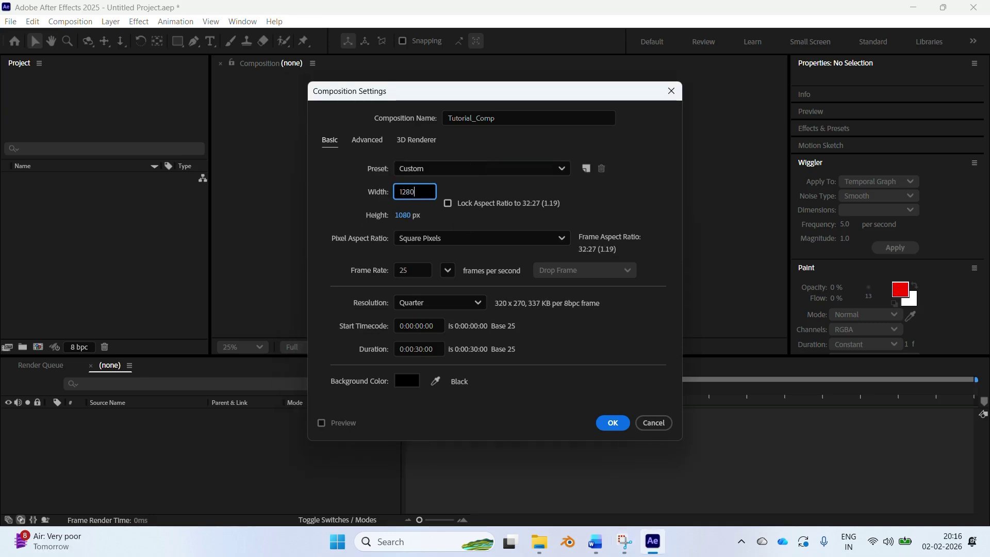
{"action": "key", "text": "Return"}
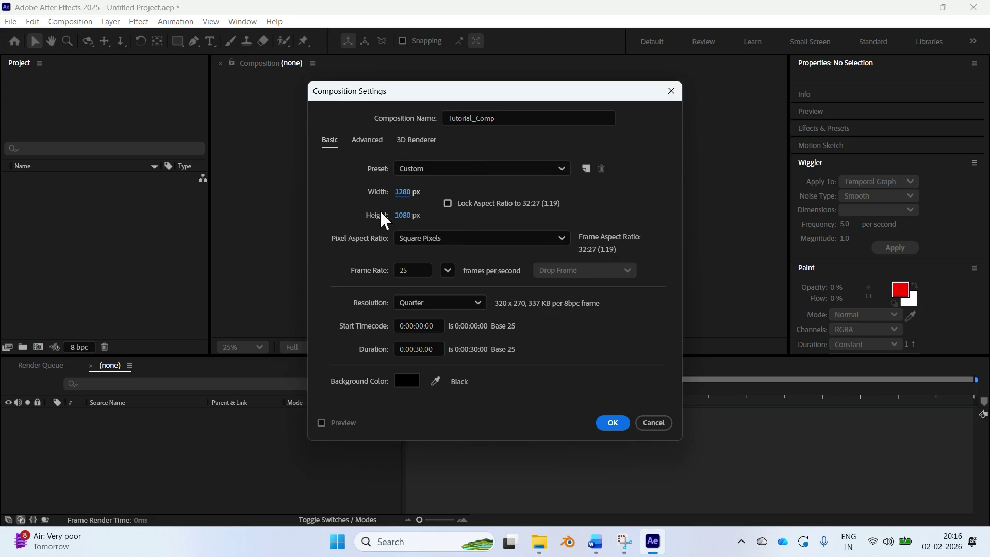
Change the composition's frame size to a width of 1080 px and a height of 1920 px
{"action": "left_click", "coordinate": [403, 191]}
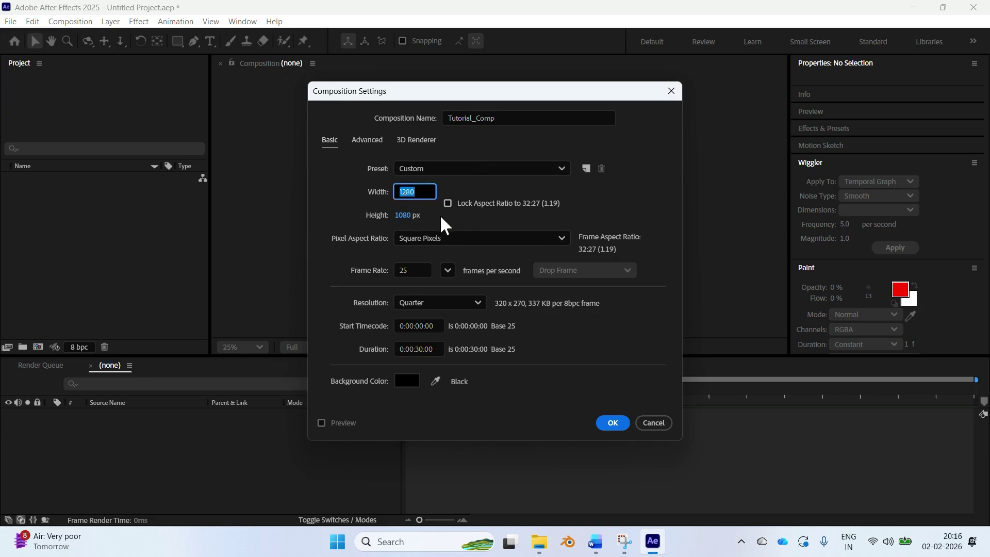
{"action": "type", "text": "1080"}
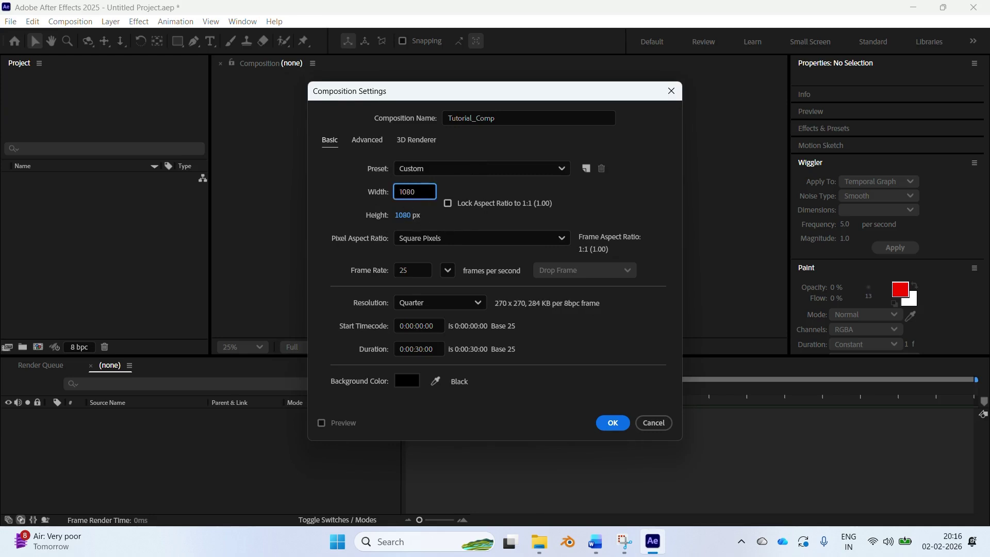
{"action": "key", "text": "Tab"}
{"action": "type", "text": "1920"}
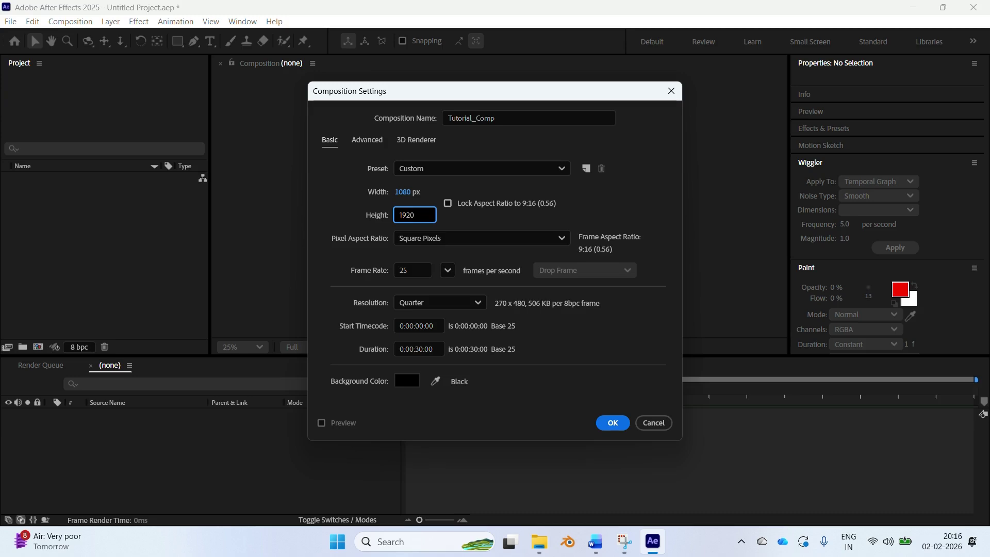
{"action": "left_click", "coordinate": [345, 194]}
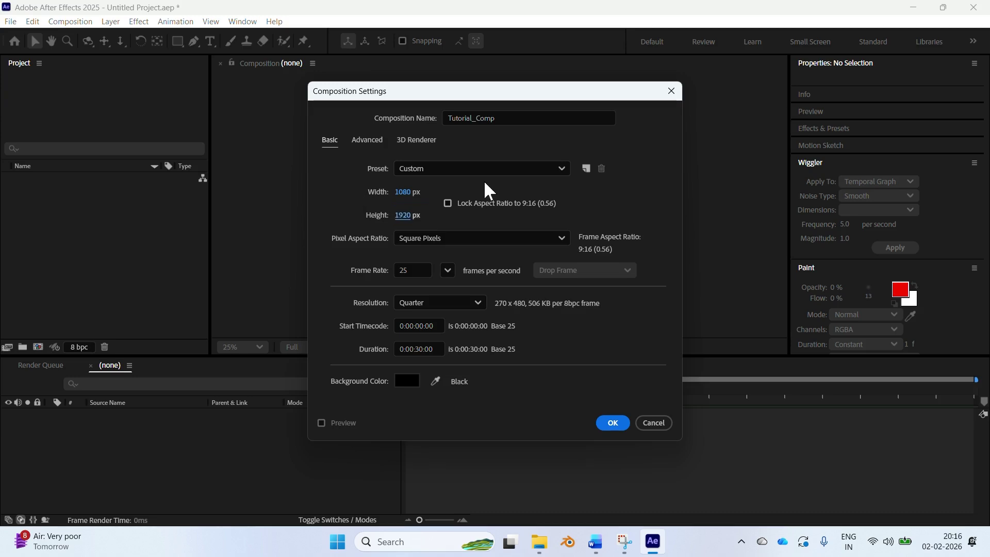
Lock the aspect ratio, testing it with a width of about 1136 px, and choose the HD 1920x1080 25 fps preset
{"action": "left_click", "coordinate": [448, 203]}
{"action": "left_click_drag", "start_coordinate": [402, 192], "coordinate": [428, 192]}
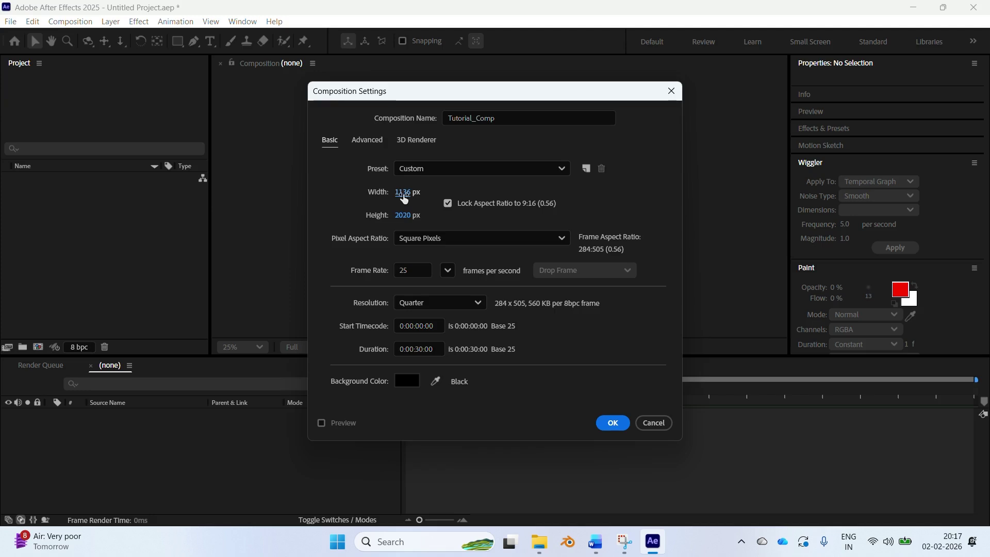
{"action": "left_click", "coordinate": [476, 173]}
{"action": "left_click", "coordinate": [454, 221]}
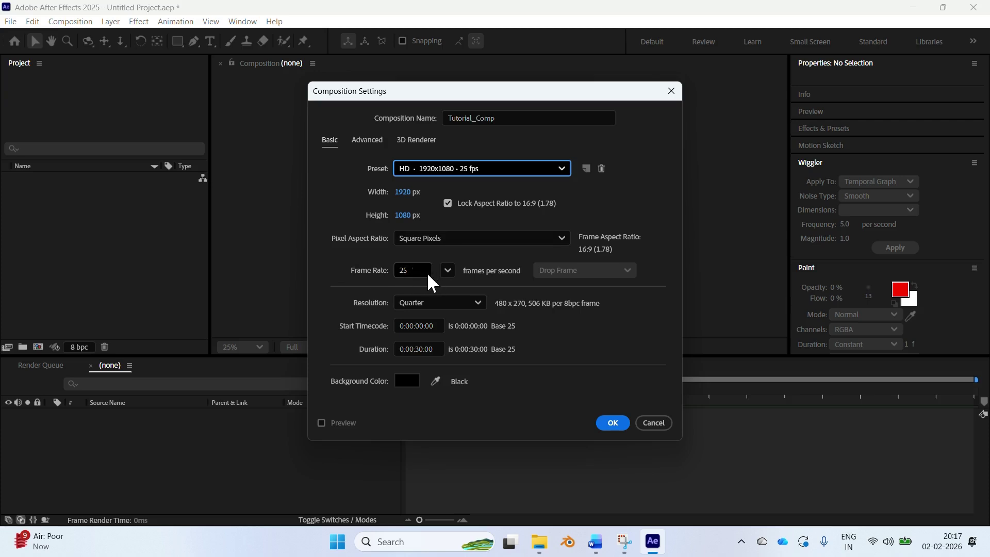
Try frame rates of 30 and 29.97 frames per second, and return the frame rate to 25
{"action": "left_click", "coordinate": [447, 271]}
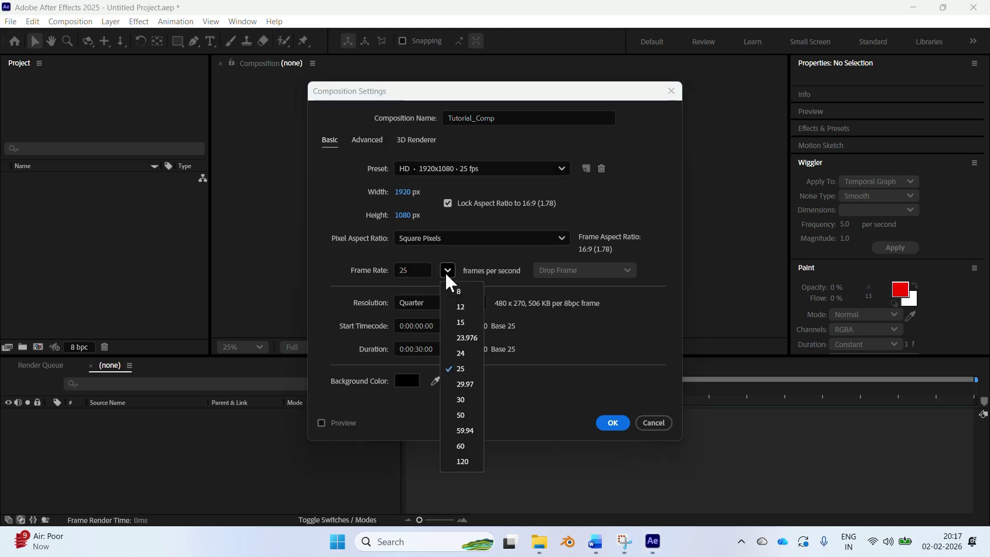
{"action": "left_click", "coordinate": [468, 397]}
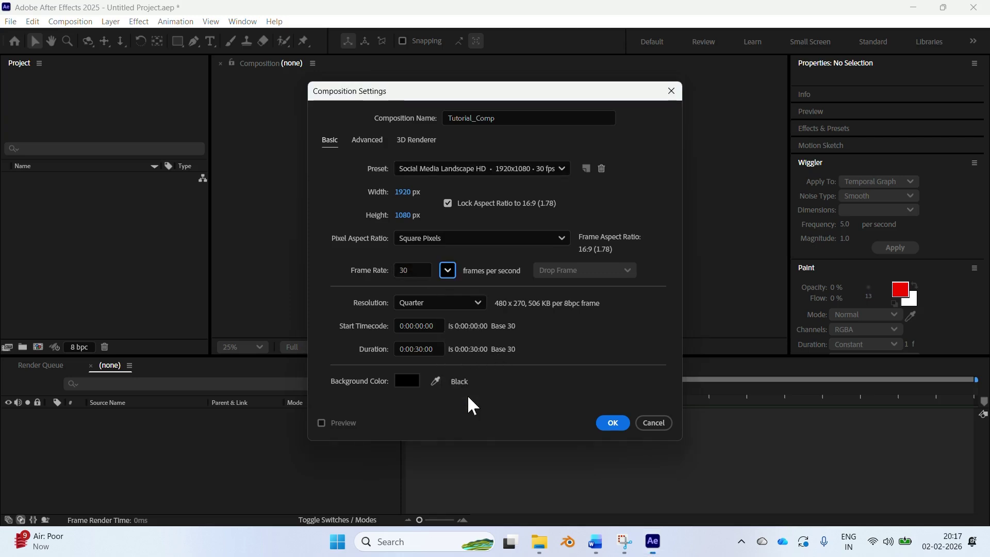
{"action": "left_click", "coordinate": [447, 269]}
{"action": "left_click", "coordinate": [468, 383]}
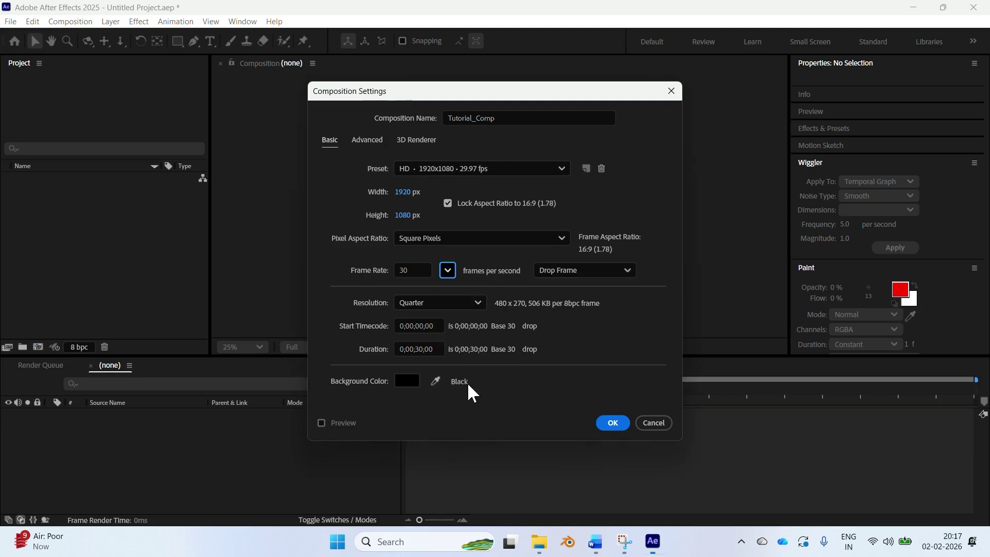
{"action": "left_click", "coordinate": [447, 268]}
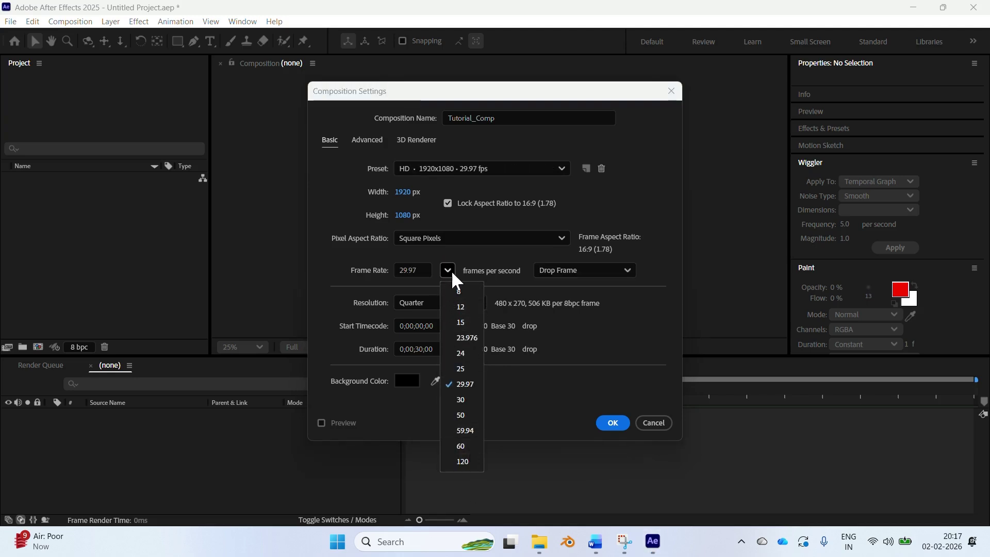
{"action": "left_click", "coordinate": [460, 368]}
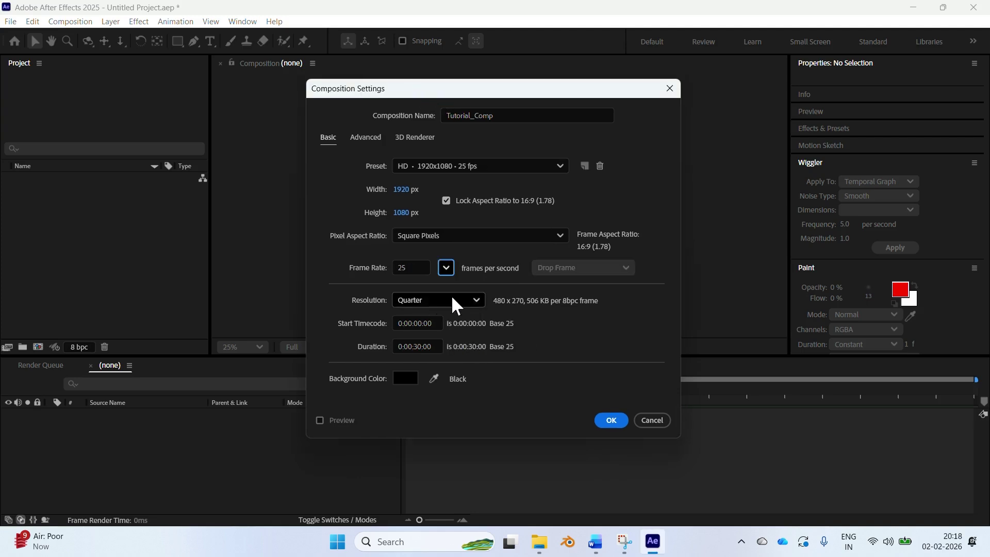
Examine the resolution choices and the duration in the composition settings
{"action": "left_click", "coordinate": [476, 300]}
{"action": "left_click", "coordinate": [476, 299]}
{"action": "left_click_drag", "start_coordinate": [427, 88], "coordinate": [545, 76]}
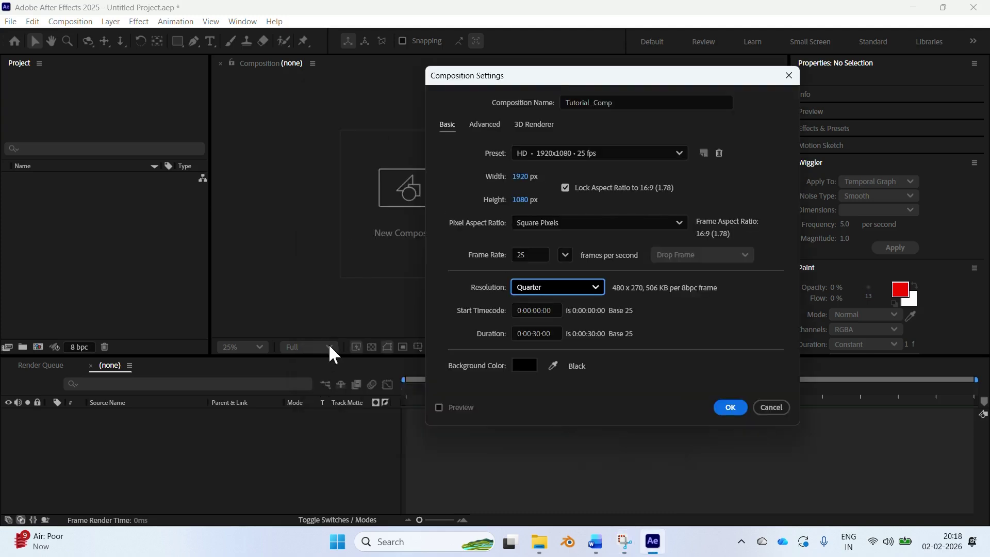
{"action": "left_click_drag", "start_coordinate": [556, 80], "coordinate": [445, 79]}
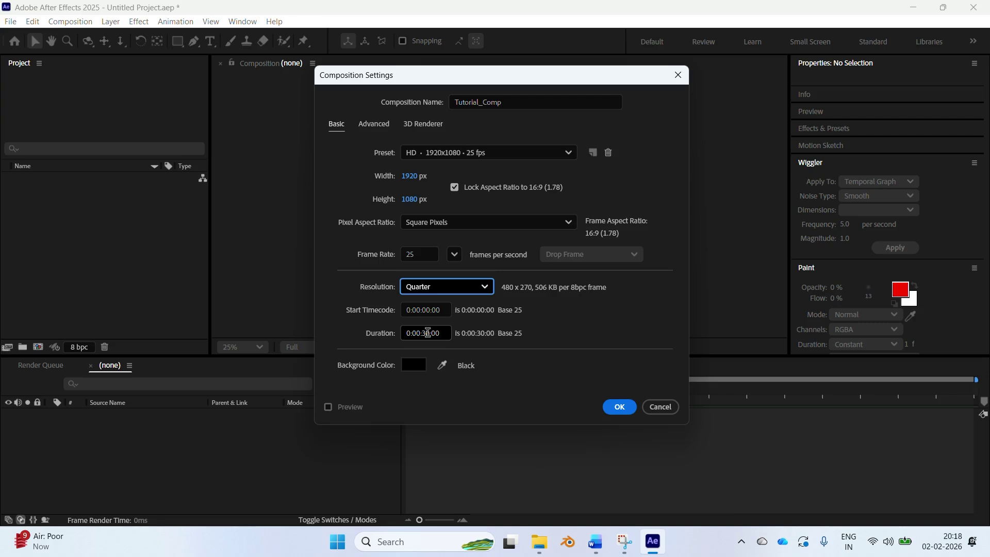
{"action": "left_click", "coordinate": [426, 333]}
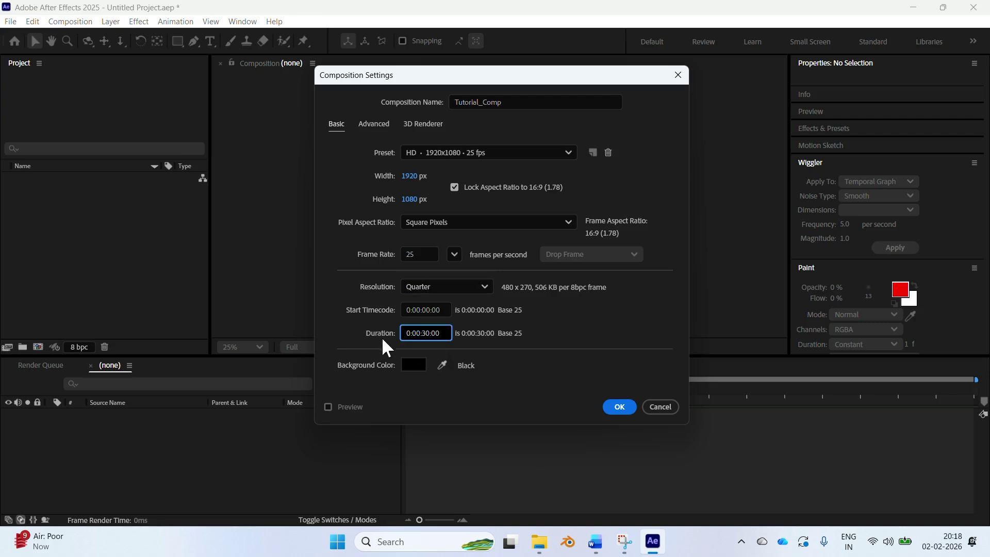
Set the background color to white (FFFFFF), and create the composition
{"action": "left_click", "coordinate": [416, 365]}
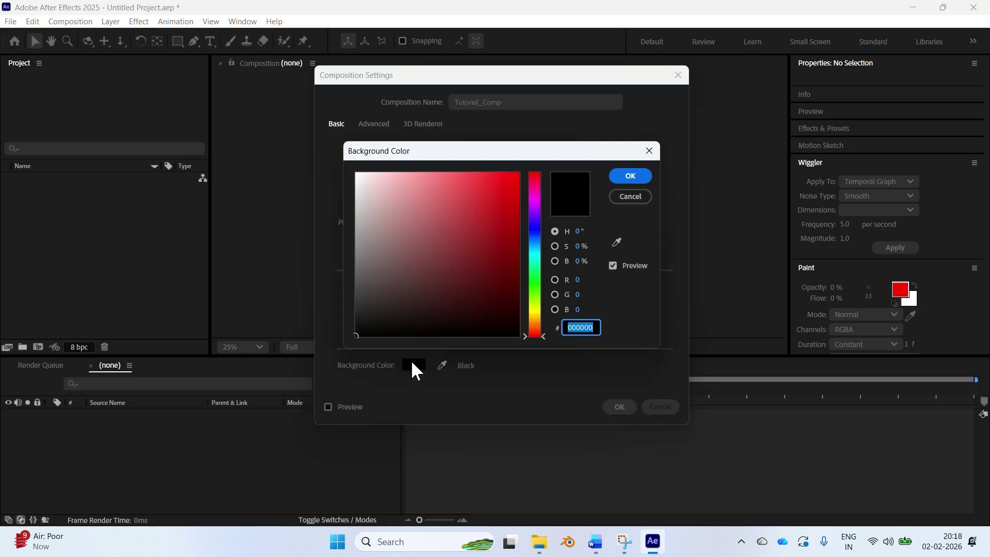
{"action": "mouse_move", "coordinate": [461, 254]}
{"action": "left_mouse_down"}
{"action": "mouse_move", "coordinate": [518, 173]}
{"action": "mouse_move", "coordinate": [452, 210]}
{"action": "mouse_move", "coordinate": [281, 149]}
{"action": "left_mouse_up"}
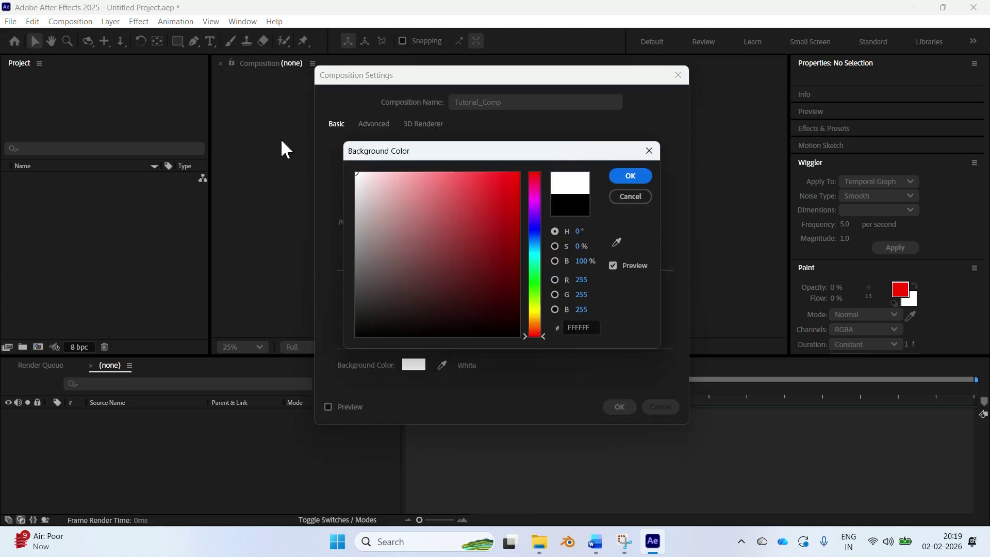
{"action": "left_click", "coordinate": [632, 174]}
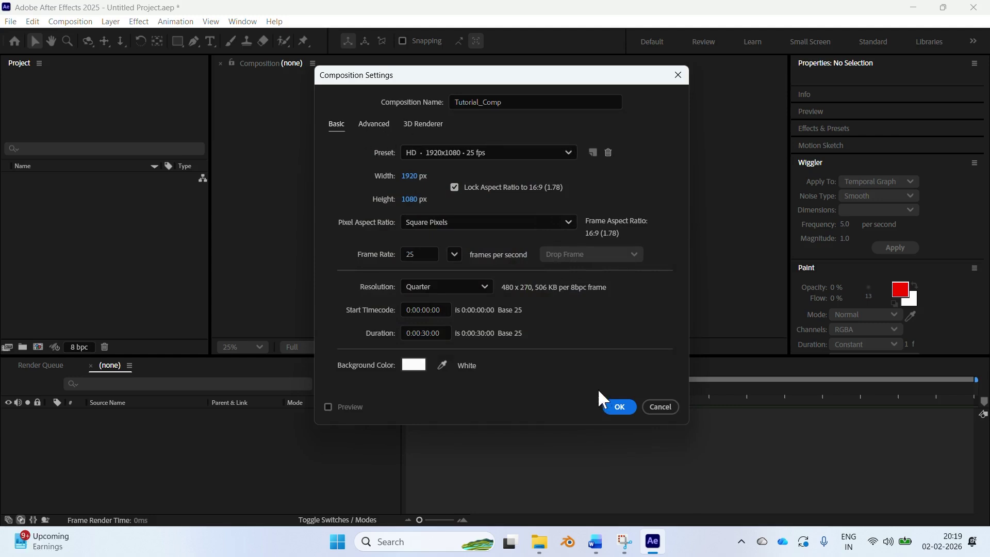
{"action": "left_click", "coordinate": [619, 408]}
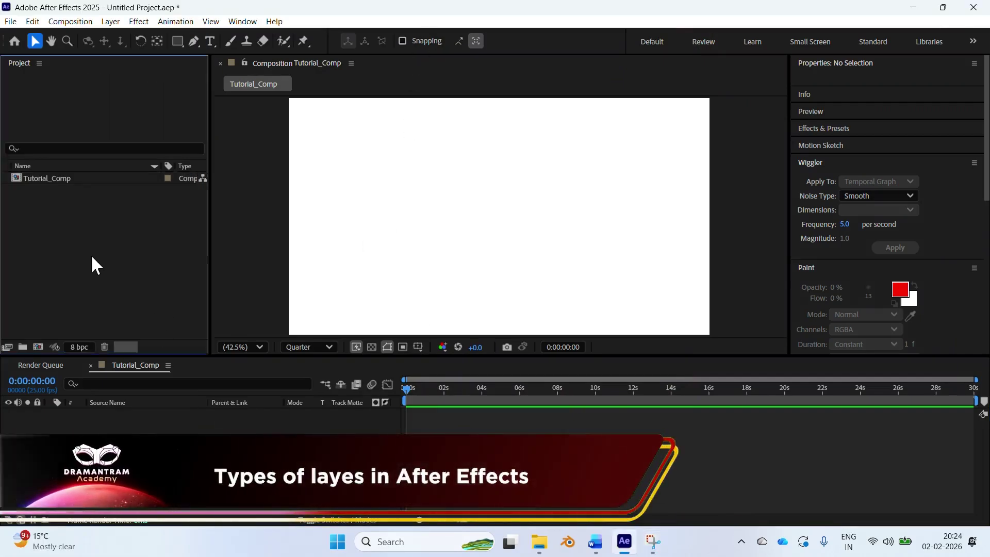
Add Street.png, Image (2).jpg and 3D Farm.png to the Tutorial_Comp timeline, and move the top layer down in the stack
{"action": "left_click", "coordinate": [47, 191]}
{"action": "left_click", "coordinate": [60, 213], "text": "shift"}
{"action": "left_click_drag", "start_coordinate": [60, 214], "coordinate": [287, 415]}
{"action": "left_click_drag", "start_coordinate": [116, 413], "coordinate": [129, 429]}
{"action": "left_click", "coordinate": [137, 462]}
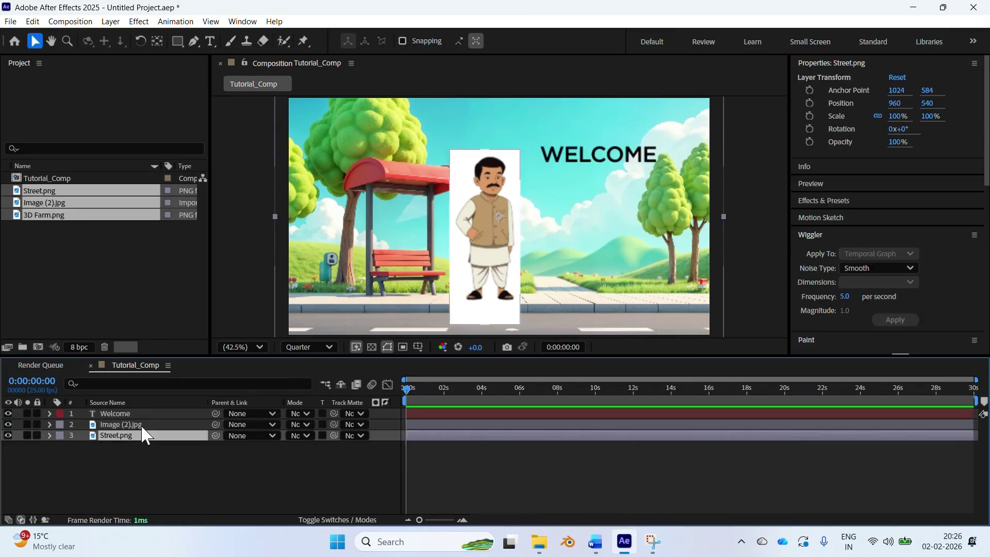
Move the Welcome text over the man's figure, to about 774, 435
{"action": "left_click", "coordinate": [141, 424]}
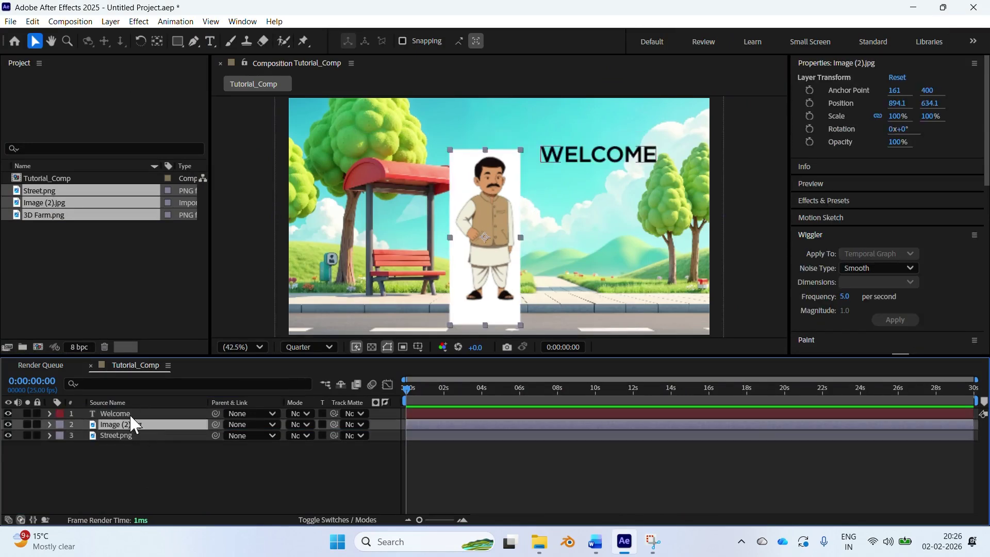
{"action": "left_click", "coordinate": [129, 413]}
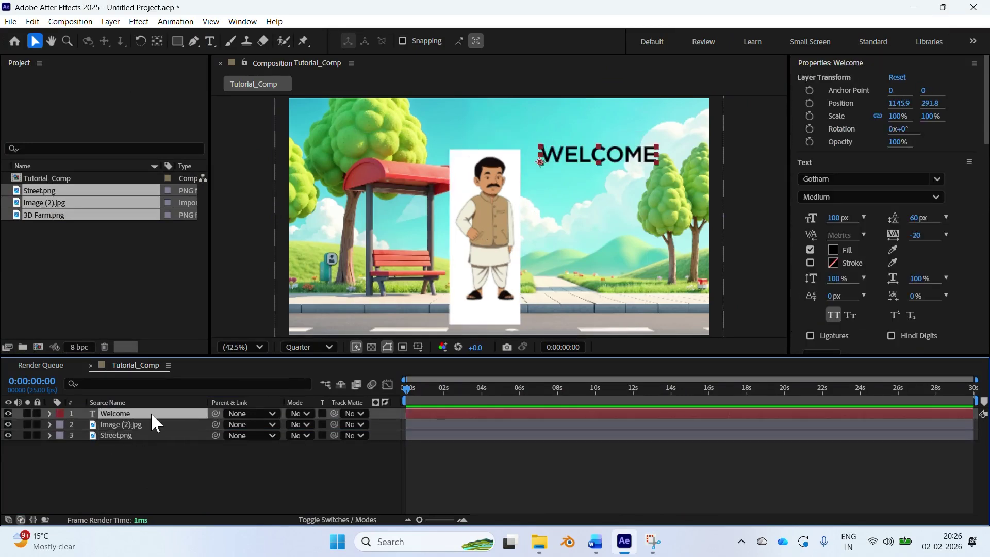
{"action": "left_click_drag", "start_coordinate": [629, 162], "coordinate": [540, 192]}
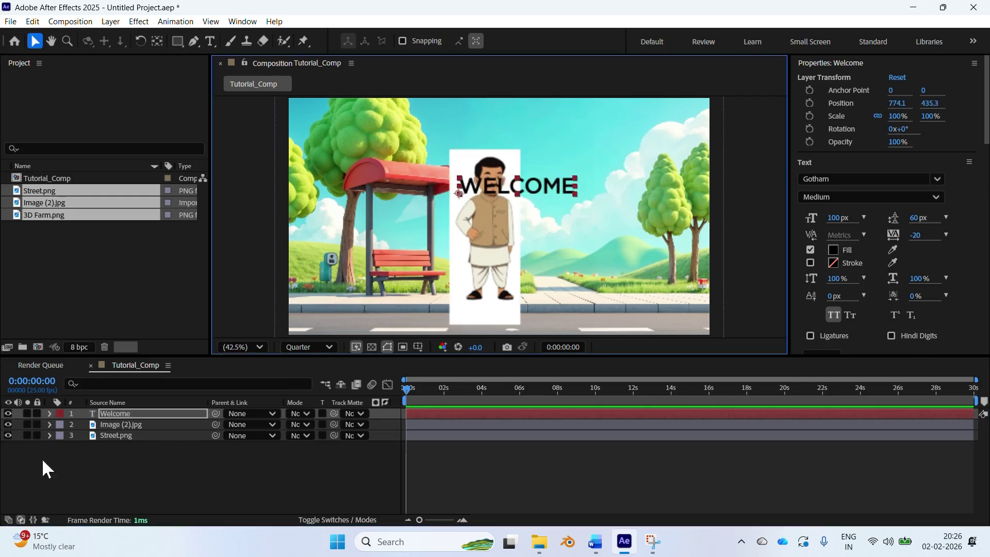
Reorder the layers with Image (2).jpg above the Welcome text and Street.png at the bottom, shifting the street image to about 1005, 557
{"action": "mouse_move", "coordinate": [124, 424]}
{"action": "left_mouse_down"}
{"action": "mouse_move", "coordinate": [127, 436]}
{"action": "mouse_move", "coordinate": [155, 405]}
{"action": "mouse_move", "coordinate": [135, 416]}
{"action": "left_mouse_up"}
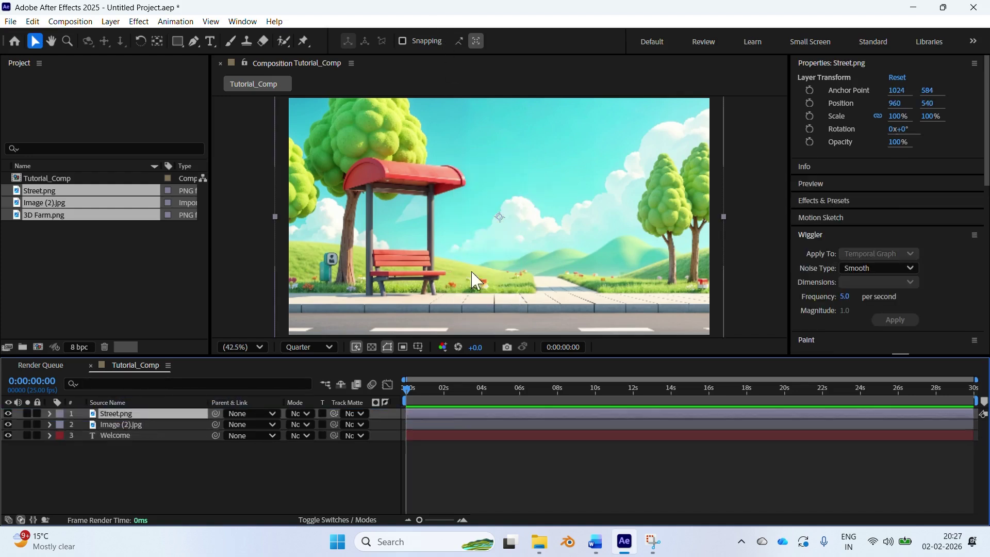
{"action": "left_click_drag", "start_coordinate": [383, 237], "coordinate": [443, 217]}
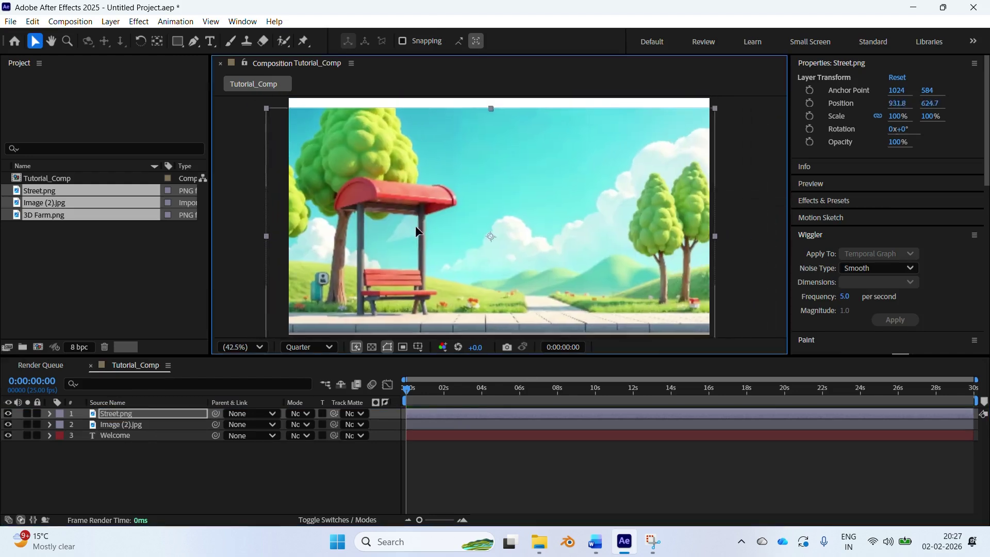
{"action": "key", "text": "ctrl+shift+bracketleft"}
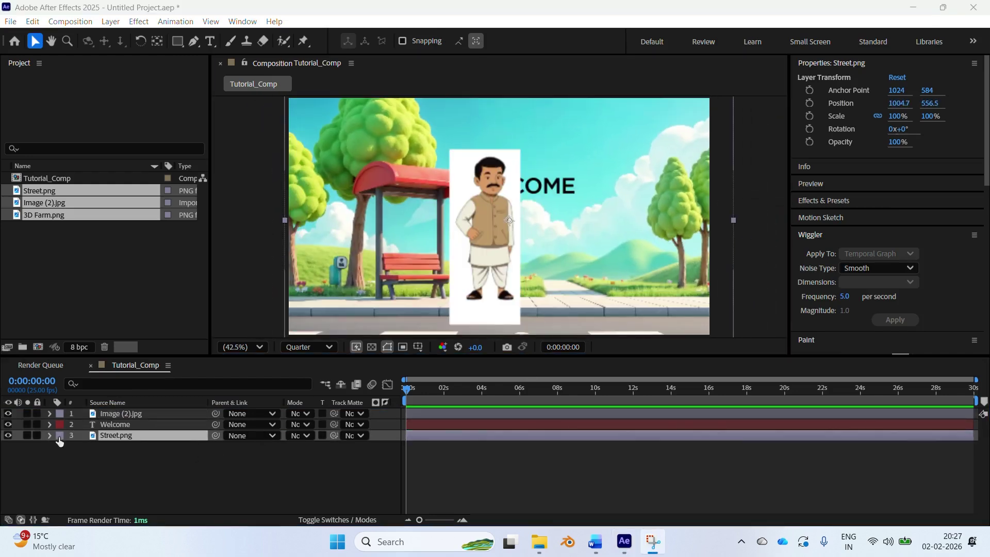
{"action": "left_click", "coordinate": [7, 435]}
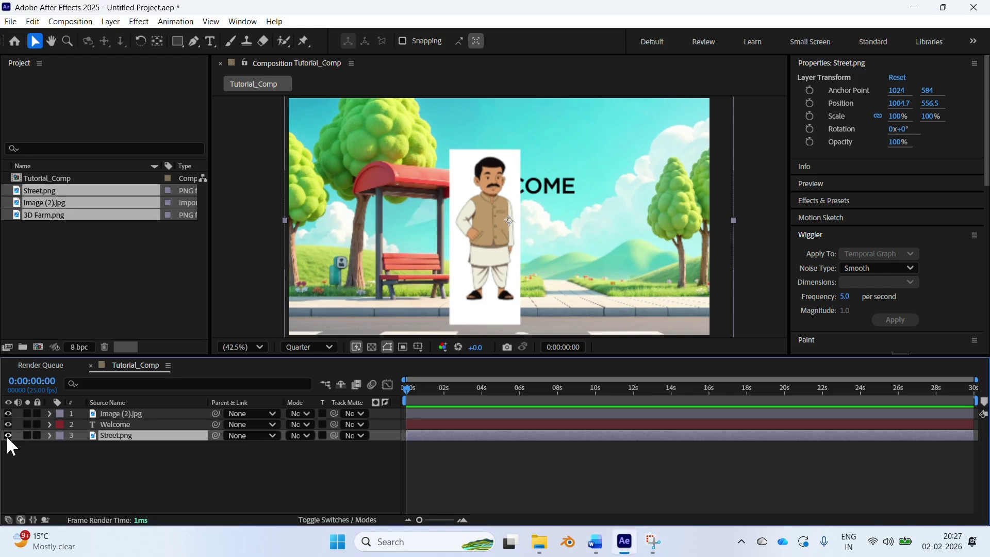
Hide and show the Welcome and Image (2).jpg layers one at a time to compare the composition
{"action": "left_click", "coordinate": [6, 424]}
{"action": "left_click", "coordinate": [7, 424]}
{"action": "left_click", "coordinate": [8, 414]}
{"action": "left_click", "coordinate": [8, 413]}
Solo the Image (2).jpg, Welcome and Street.png layers one after another, turning each solo off again
{"action": "left_click", "coordinate": [27, 413]}
{"action": "left_click", "coordinate": [27, 415]}
{"action": "left_click", "coordinate": [27, 425]}
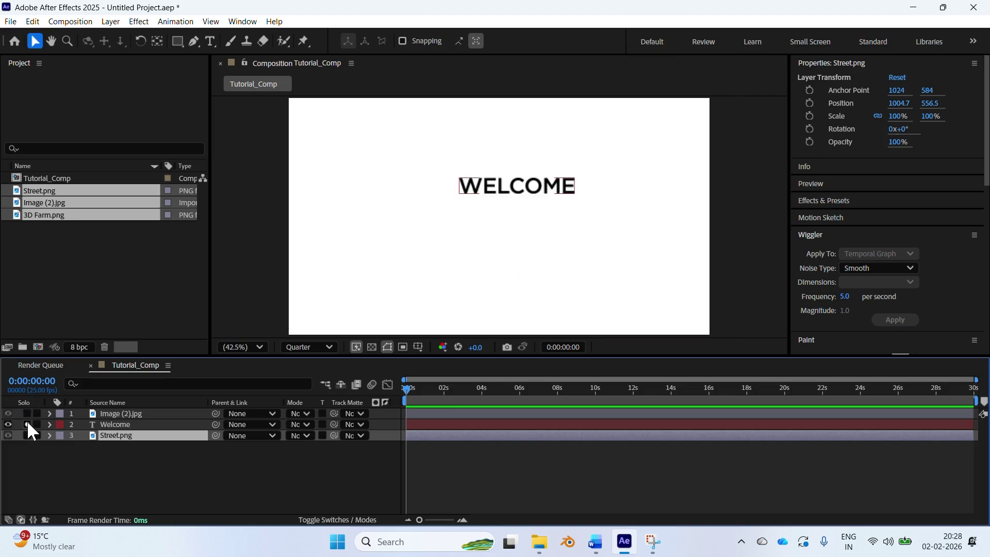
{"action": "left_click", "coordinate": [27, 424]}
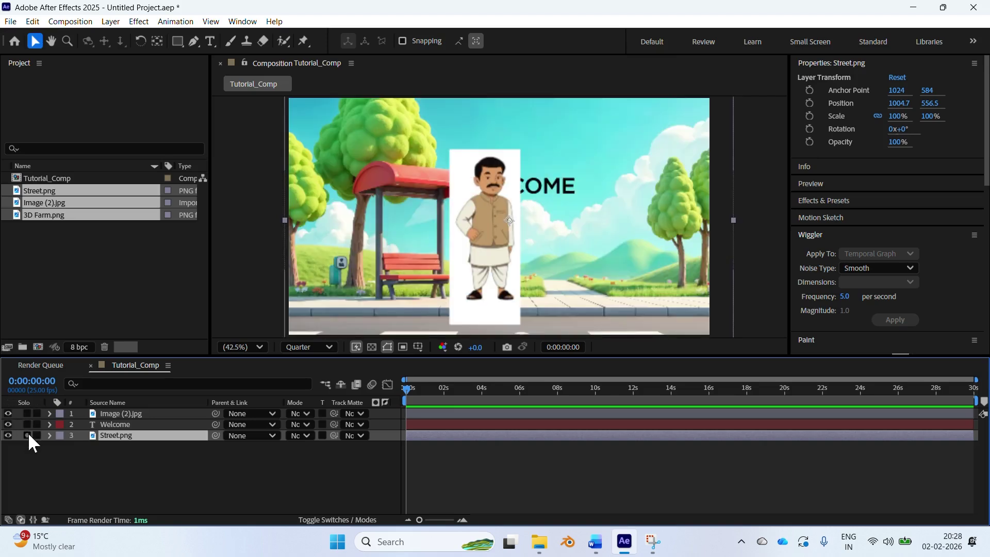
{"action": "left_click", "coordinate": [26, 436]}
{"action": "left_click", "coordinate": [26, 436]}
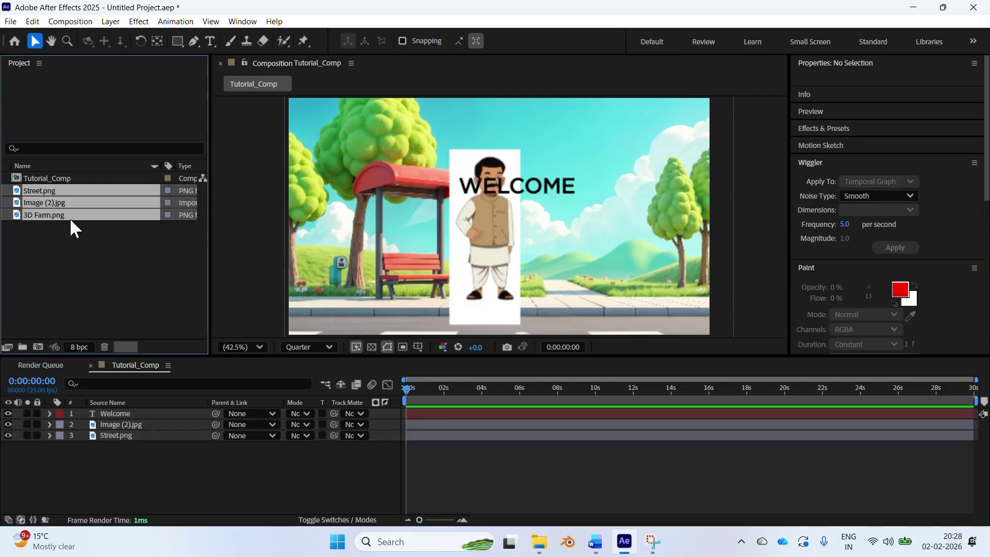
Delete the three imported images and clear the remaining layers, and create an empty text layer in Tutorial_Comp
{"action": "key", "text": "Delete"}
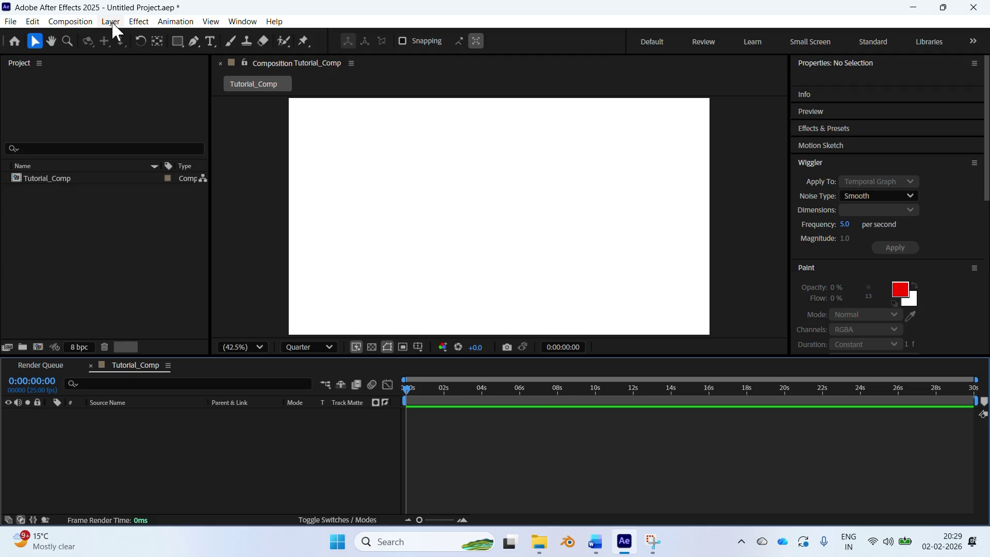
{"action": "left_click", "coordinate": [111, 21]}
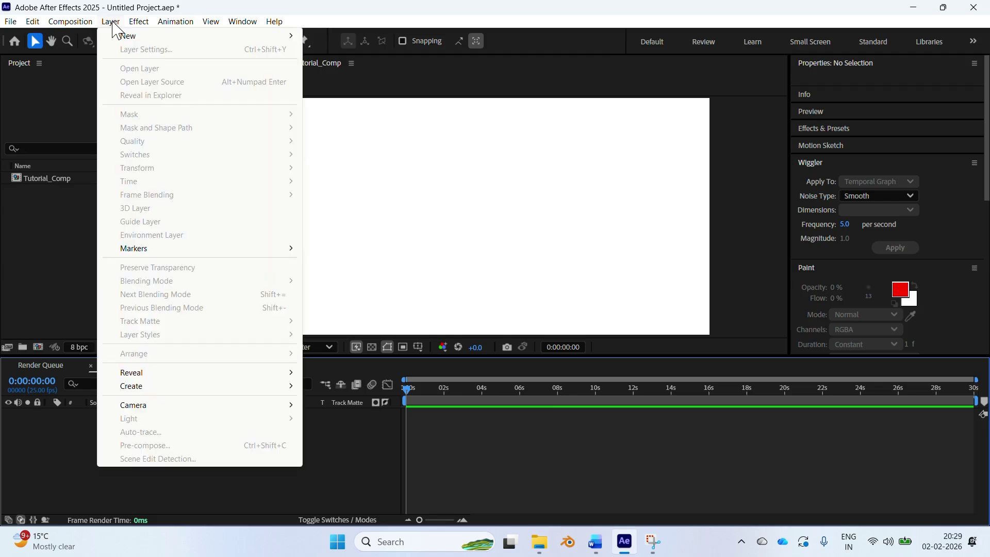
{"action": "mouse_move", "coordinate": [157, 41]}
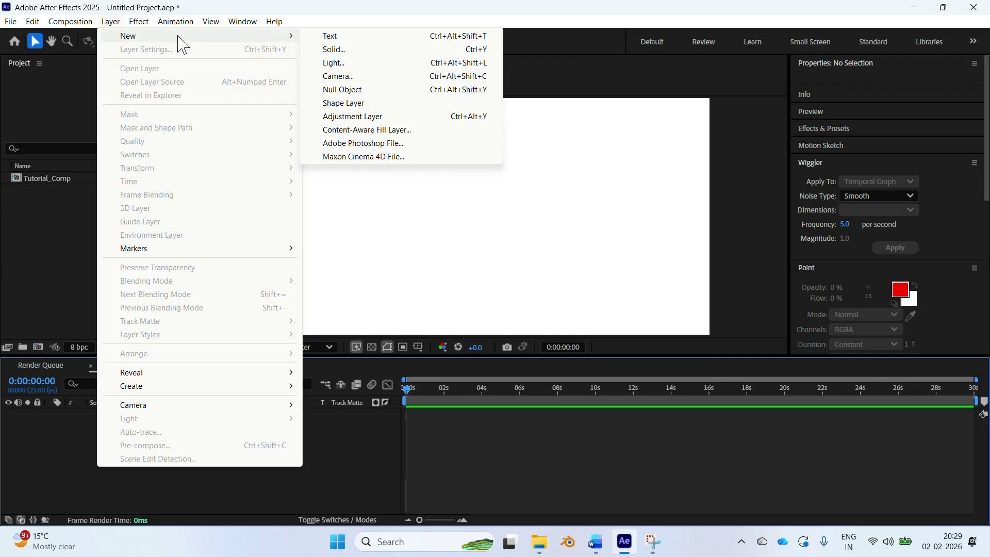
{"action": "left_click", "coordinate": [359, 39]}
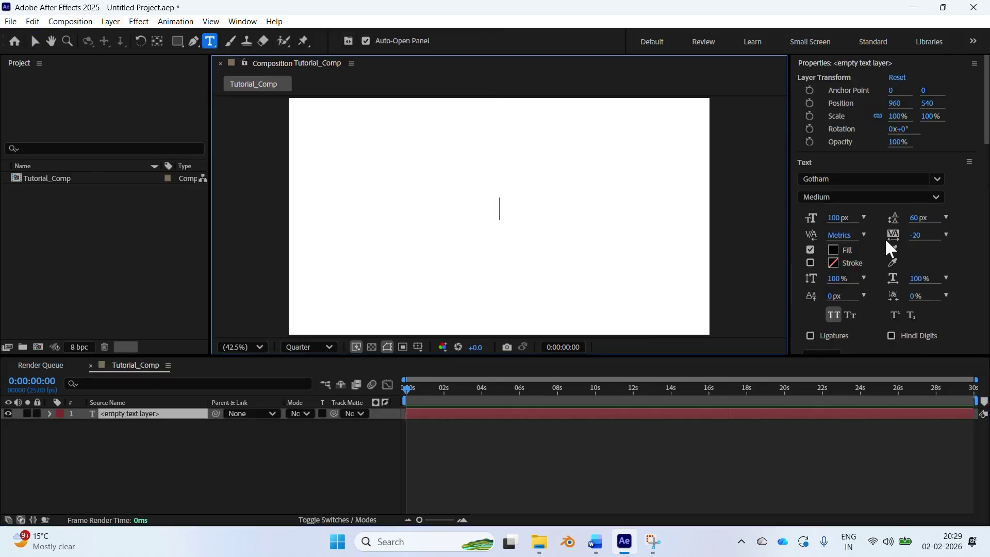
Try out random letters in the new text layer and replace them with the text "my Name"
{"action": "type", "text": "sdlkjsd"}
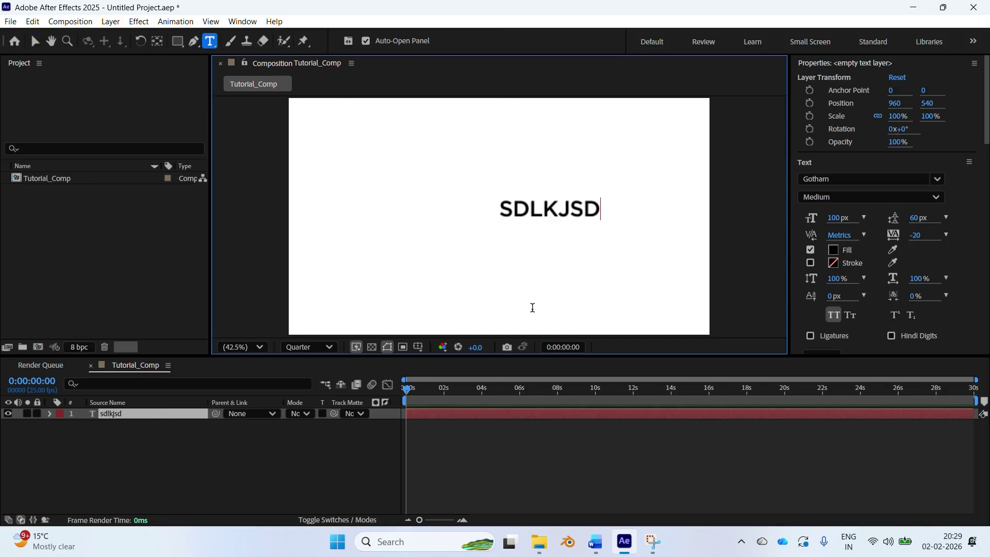
{"action": "key", "text": "ctrl+a"}
{"action": "type", "text": "dfkhkh"}
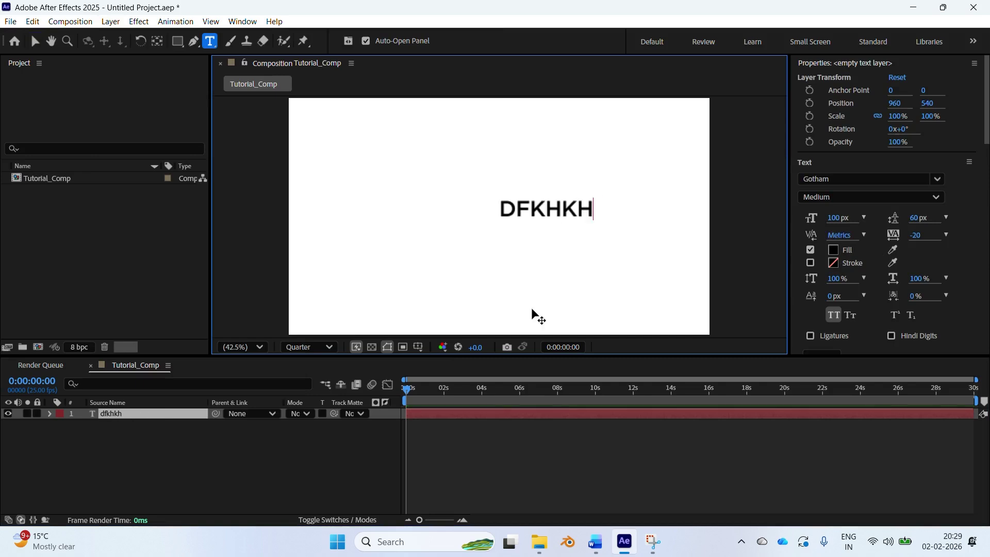
{"action": "key", "text": "ctrl+a"}
{"action": "type", "text": "my"}
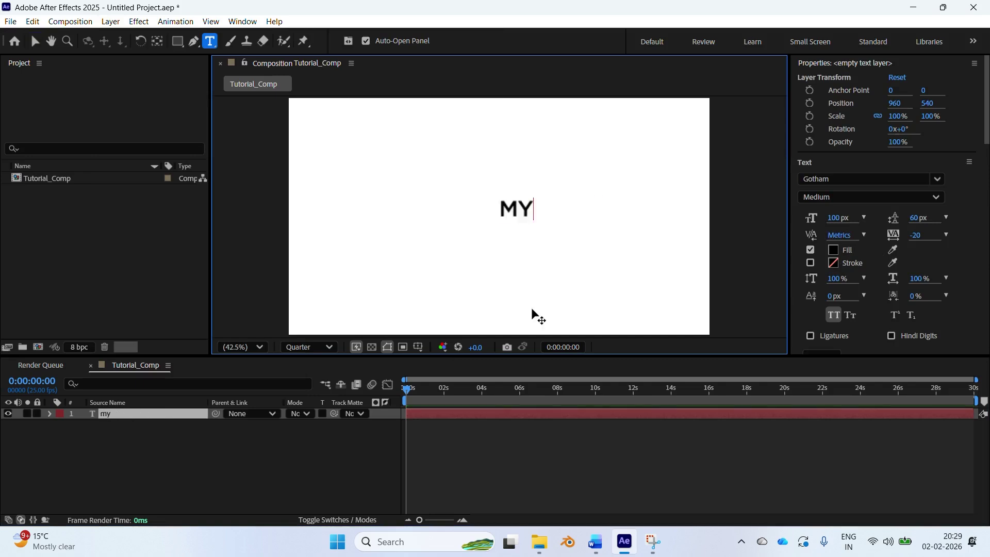
{"action": "type", "text": " Namew"}
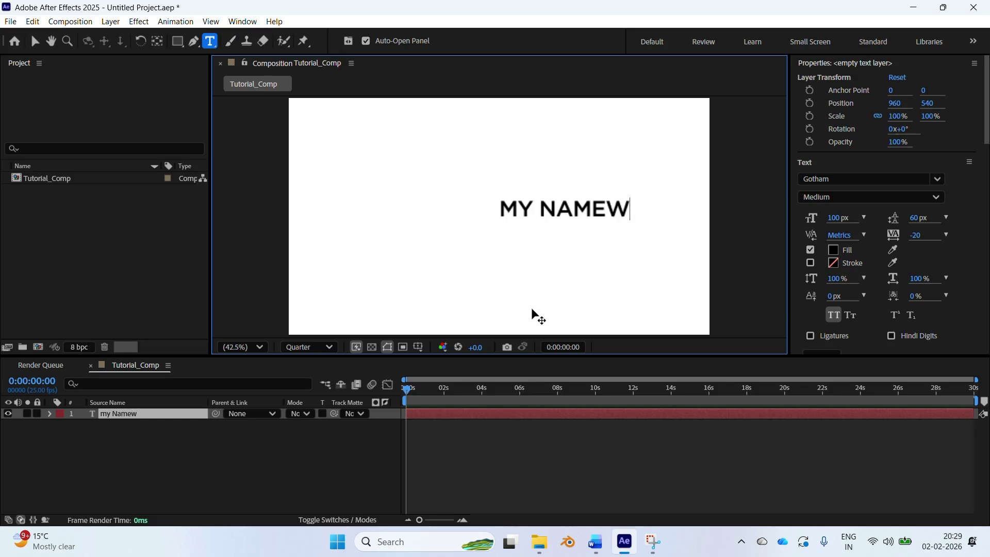
{"action": "key", "text": "BackSpace"}
{"action": "left_click", "coordinate": [34, 41]}
Start a new solid layer named Color Layer with a width and height of 1000 px
{"action": "left_click", "coordinate": [110, 21]}
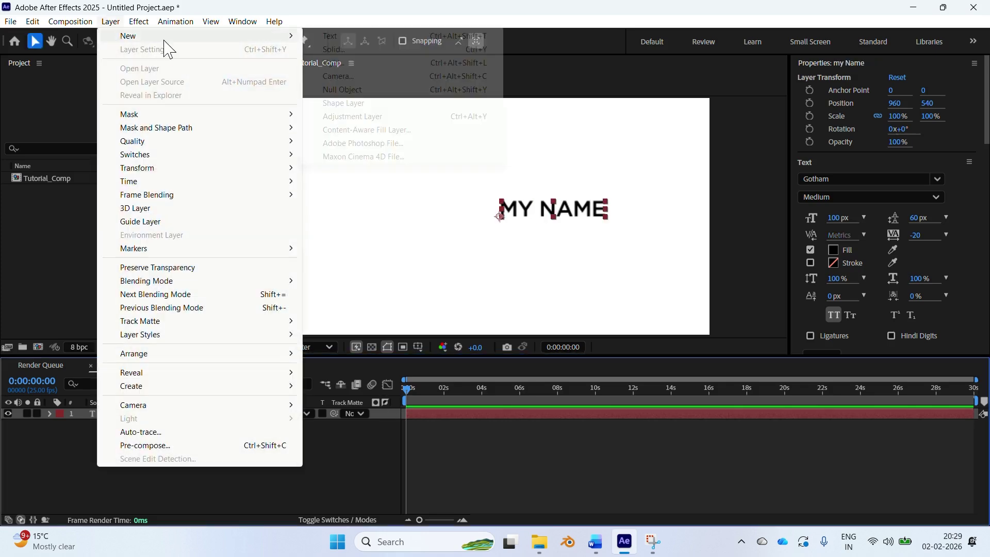
{"action": "left_click", "coordinate": [394, 49]}
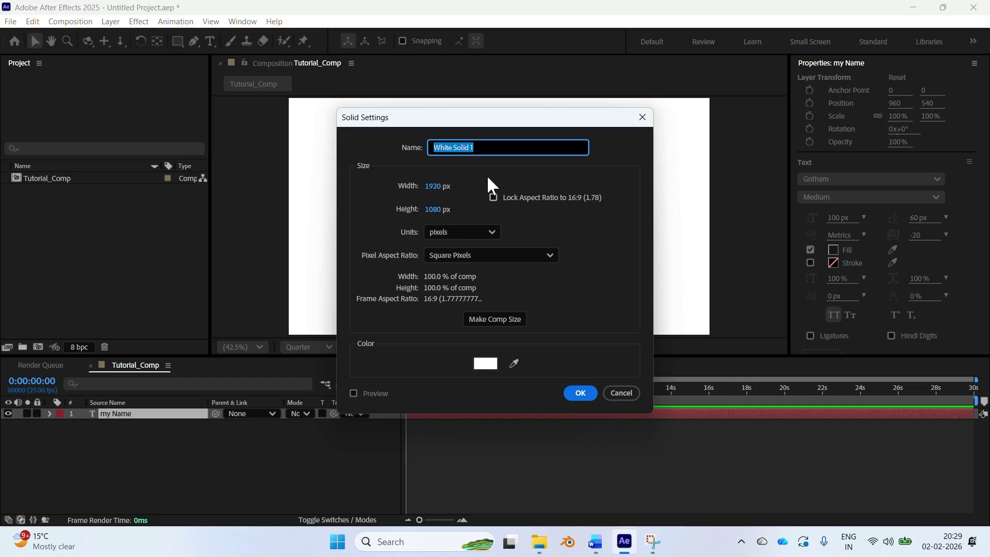
{"action": "type", "text": "Color Layer"}
{"action": "left_click", "coordinate": [432, 187]}
{"action": "type", "text": "1000"}
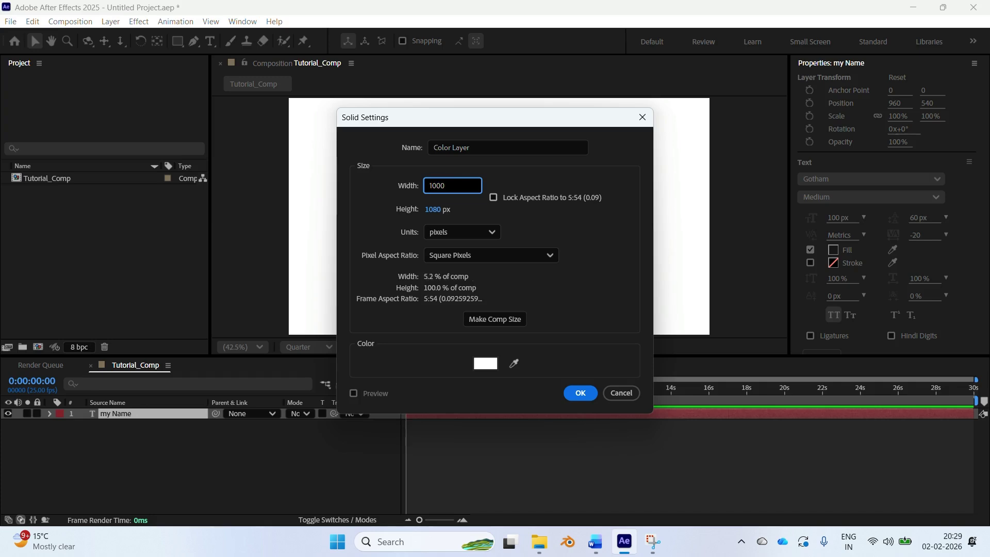
{"action": "key", "text": "Tab"}
{"action": "type", "text": "1000"}
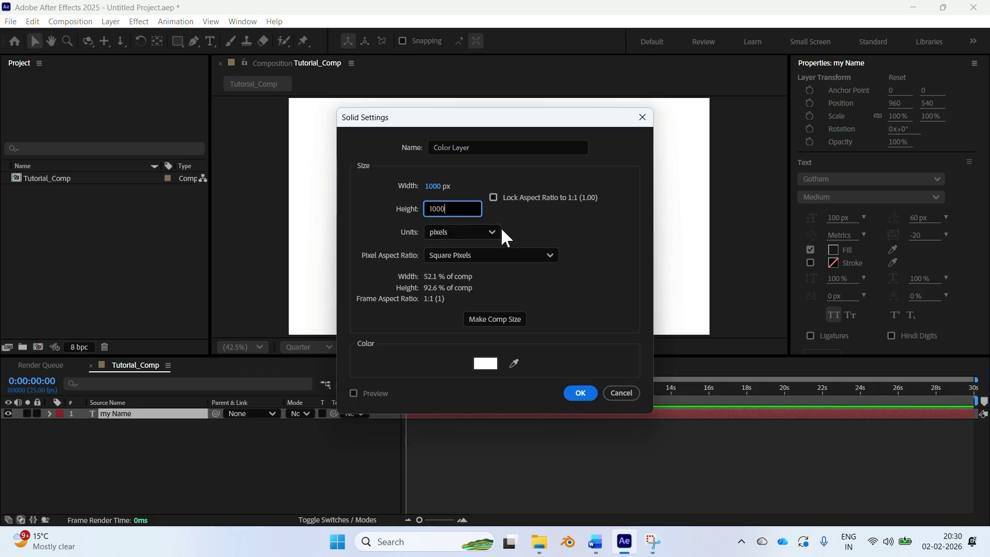
{"action": "left_click", "coordinate": [522, 221]}
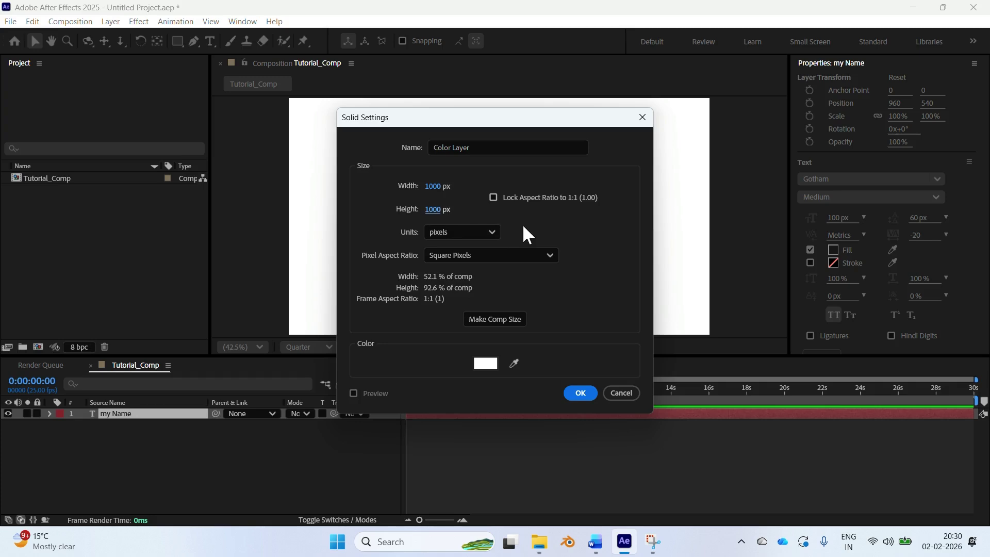
Create the solid in red (FF0000), and move it sideways off the text to about 772, 533
{"action": "left_click", "coordinate": [486, 364]}
{"action": "type", "text": "FF0000"}
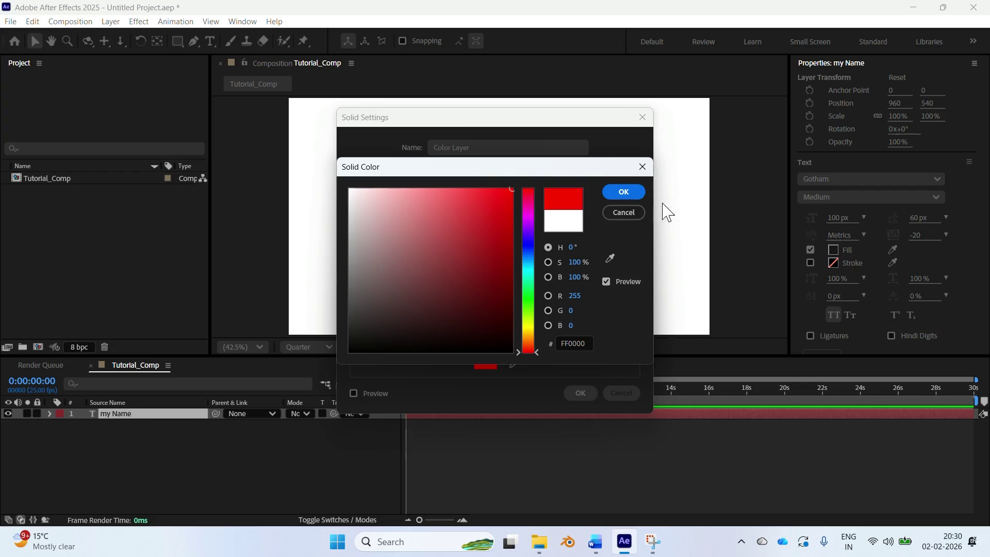
{"action": "left_click", "coordinate": [635, 193]}
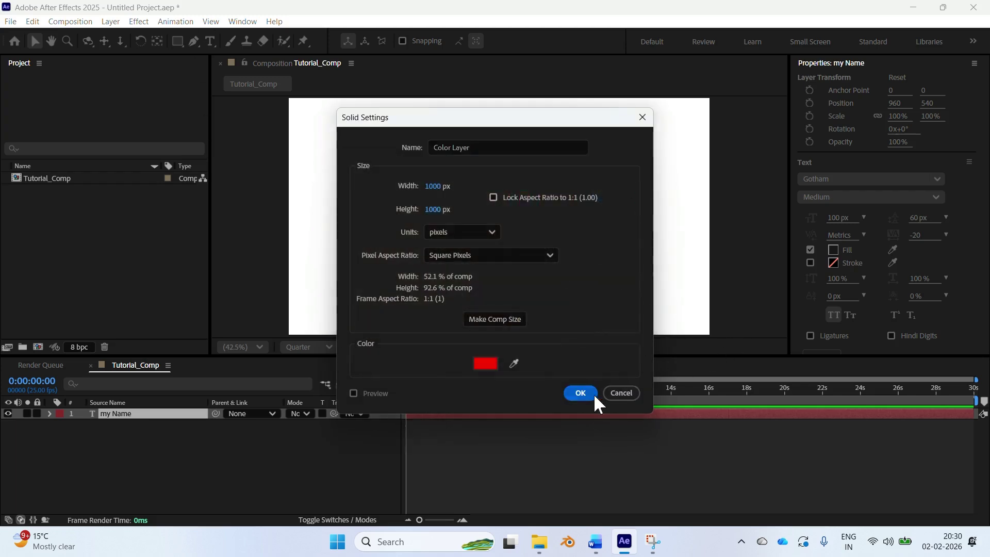
{"action": "left_click", "coordinate": [580, 395]}
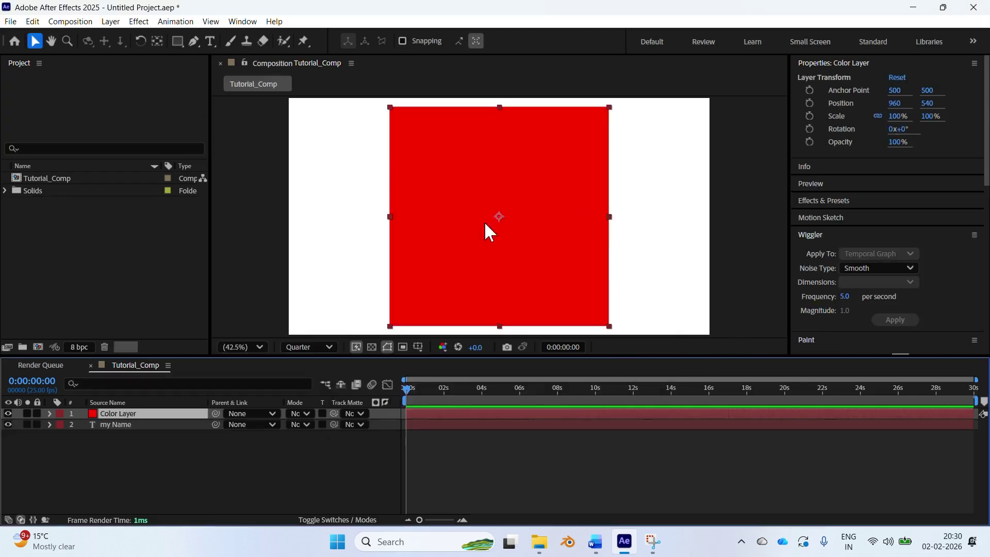
{"action": "left_click_drag", "start_coordinate": [550, 254], "coordinate": [506, 236]}
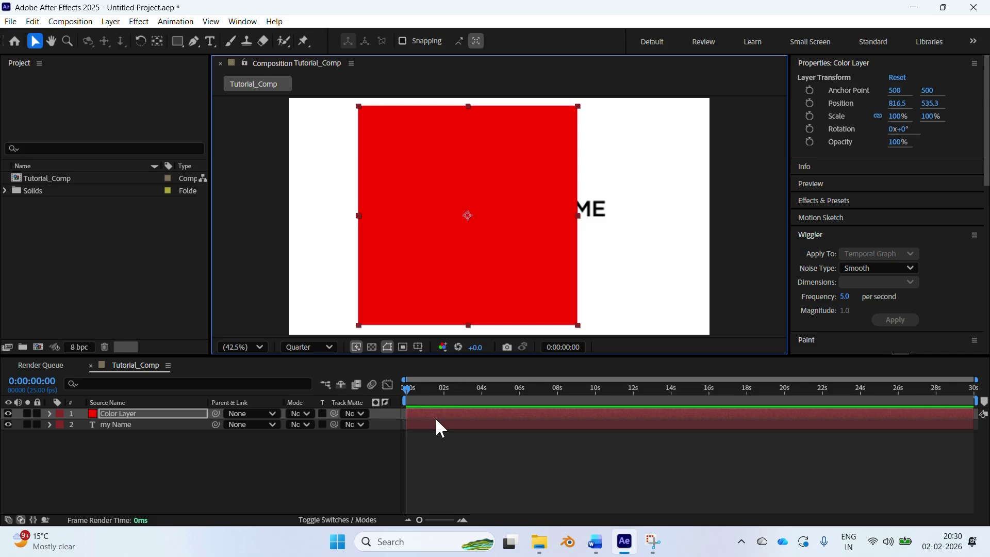
Add a null object to the composition and move it beside the text, to about 1500, 455
{"action": "left_click", "coordinate": [110, 21]}
{"action": "mouse_move", "coordinate": [178, 38]}
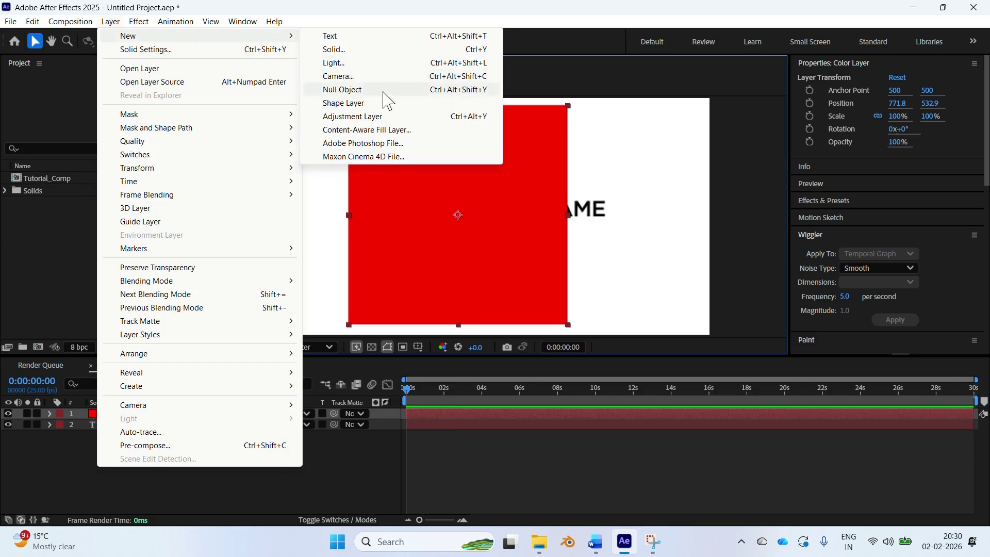
{"action": "left_click", "coordinate": [364, 91]}
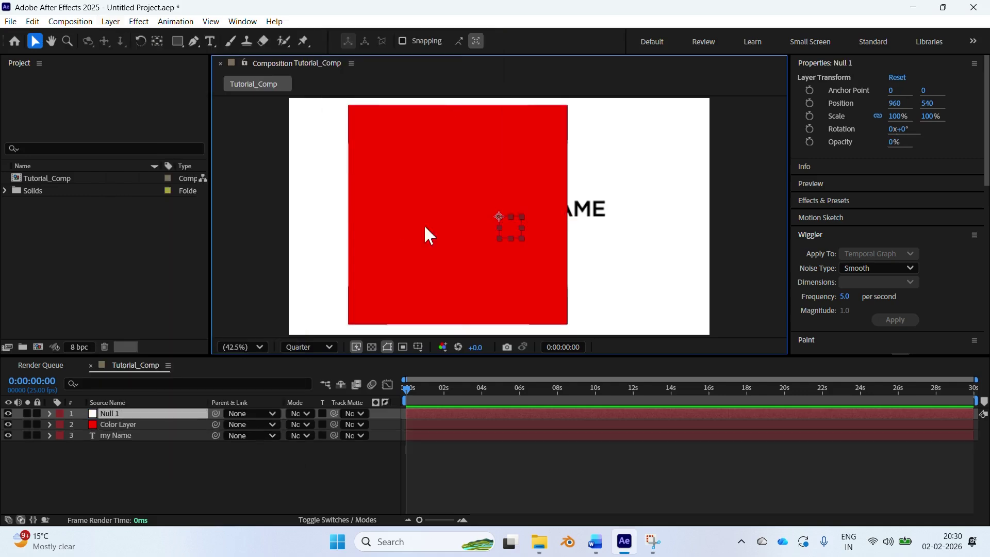
{"action": "left_click_drag", "start_coordinate": [511, 229], "coordinate": [657, 206]}
{"action": "key", "text": "period"}
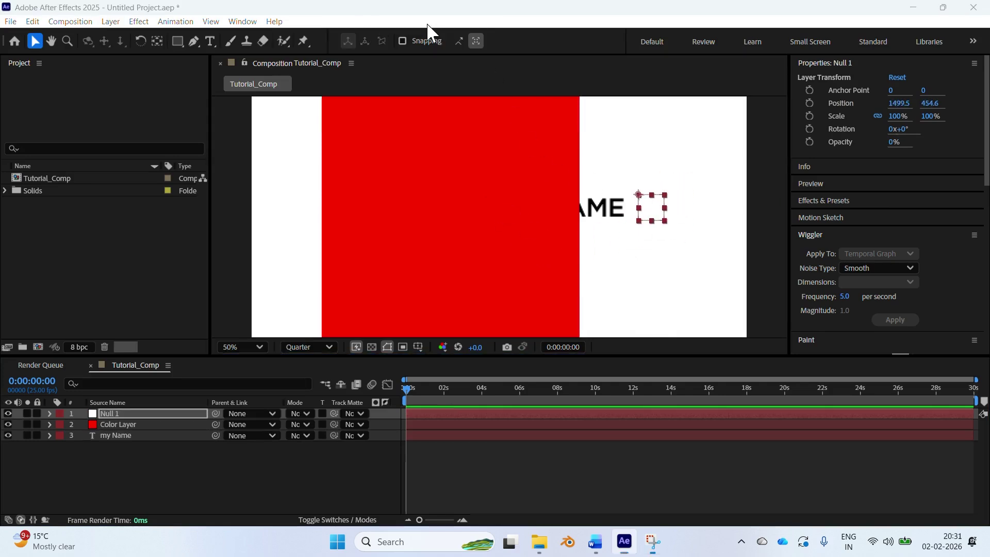
Add a shape layer with a square about 650 px wide partly over the red solid, and delete the layer
{"action": "left_click", "coordinate": [110, 21]}
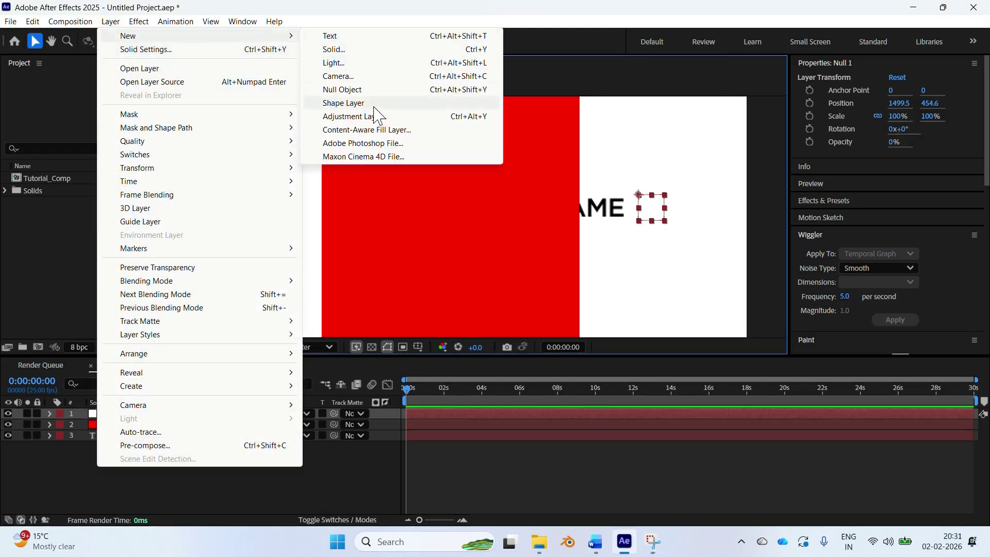
{"action": "left_click", "coordinate": [375, 106]}
{"action": "left_click", "coordinate": [178, 42]}
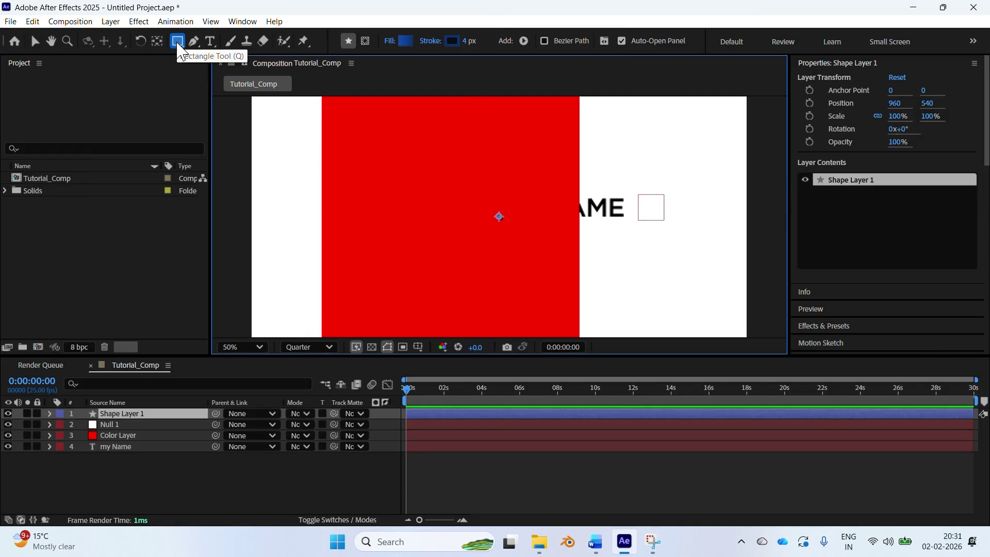
{"action": "mouse_move", "coordinate": [282, 134]}
{"action": "left_mouse_down"}
{"action": "mouse_move", "coordinate": [332, 176]}
{"action": "mouse_move", "coordinate": [451, 238]}
{"action": "left_mouse_up"}
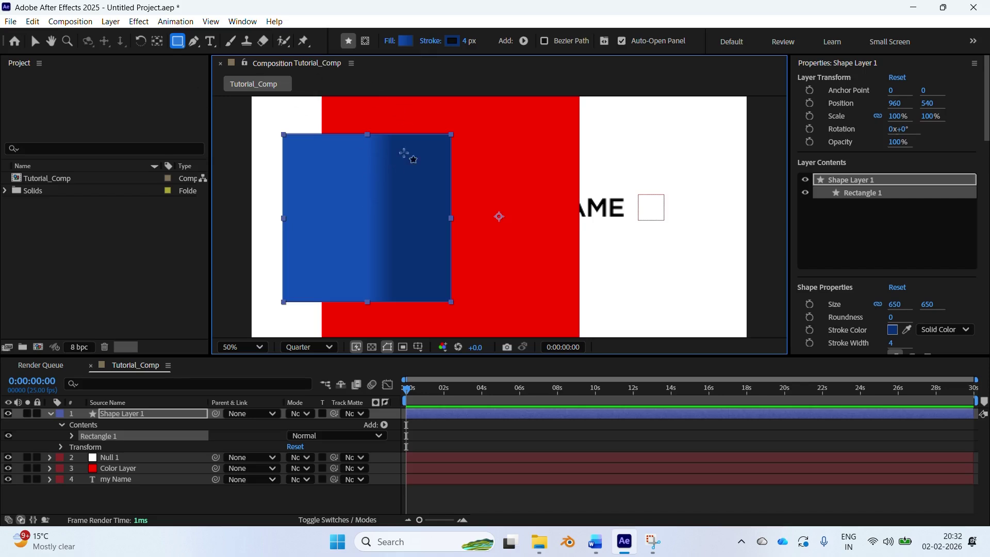
{"action": "key", "text": "Delete"}
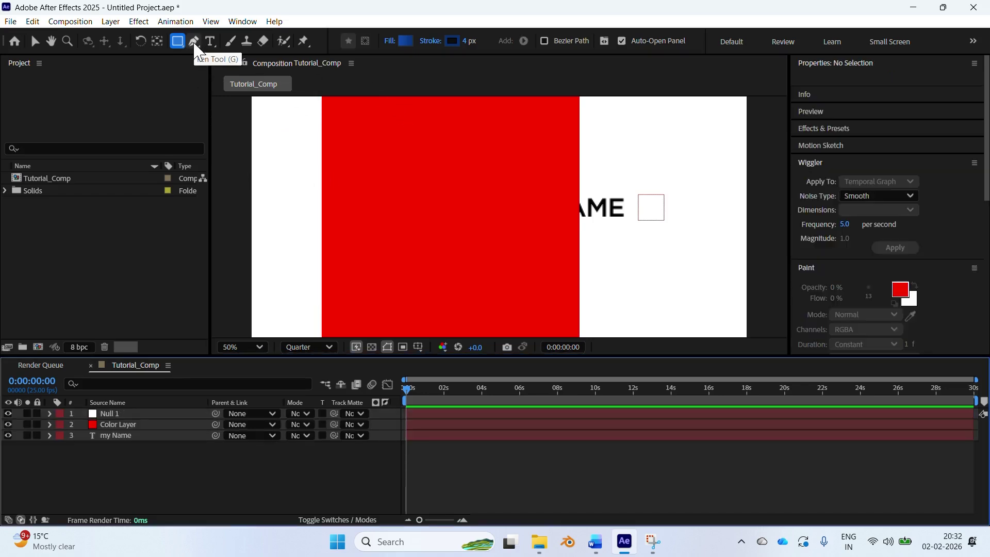
Draw a closed, straight-sided arrow-like shape over the red solid with the Pen tool on a new shape layer
{"action": "left_click", "coordinate": [195, 41]}
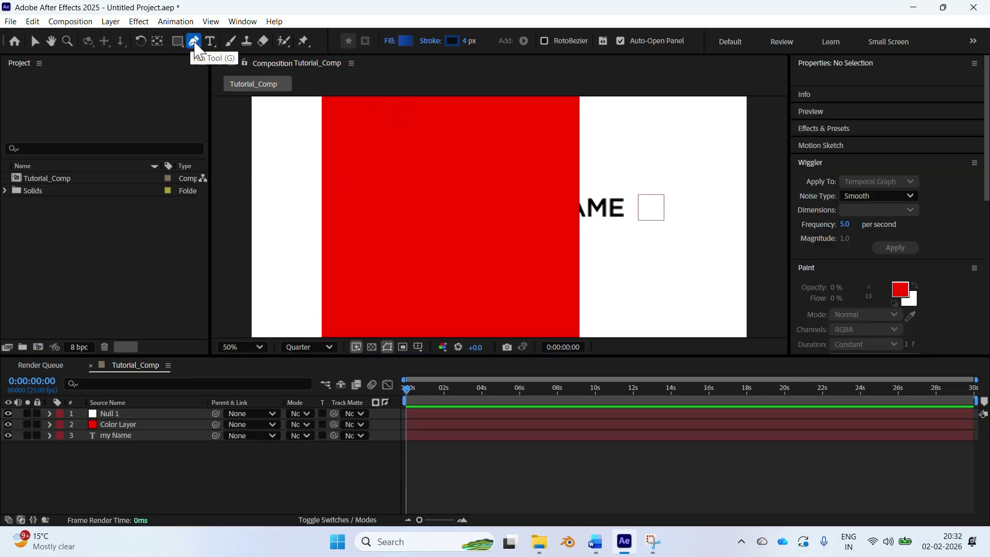
{"action": "left_click", "coordinate": [510, 143]}
{"action": "left_click", "coordinate": [420, 158]}
{"action": "left_click", "coordinate": [446, 201]}
{"action": "left_click", "coordinate": [427, 246]}
{"action": "left_click", "coordinate": [511, 223]}
{"action": "left_click", "coordinate": [526, 189]}
{"action": "left_click", "coordinate": [552, 212]}
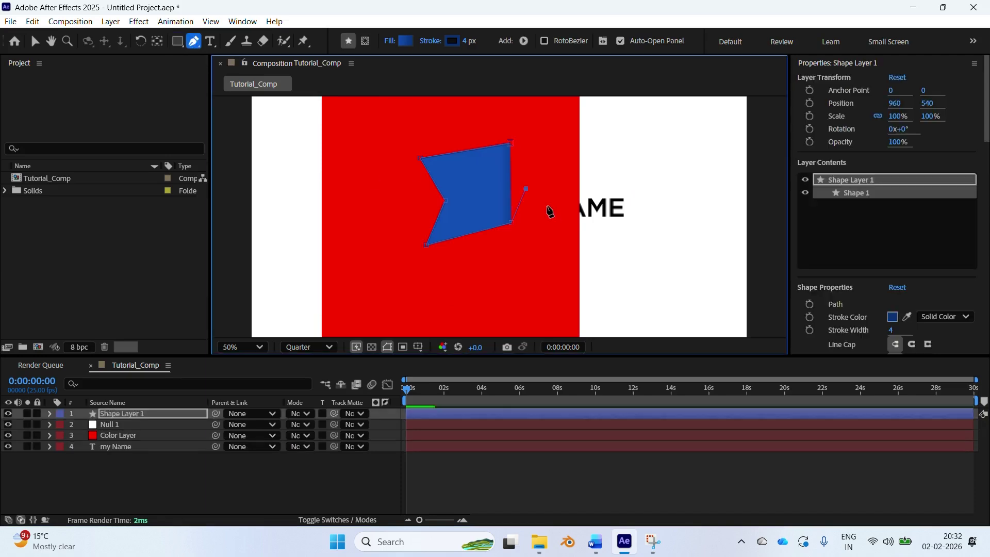
{"action": "left_click", "coordinate": [539, 141]}
{"action": "left_click", "coordinate": [511, 142]}
Draw a second, closed curved shape beside the straight-sided one with the Pen tool on the same shape layer
{"action": "left_click", "coordinate": [361, 160]}
{"action": "left_click_drag", "start_coordinate": [331, 213], "coordinate": [361, 243]}
{"action": "left_click", "coordinate": [385, 193]}
{"action": "left_click", "coordinate": [406, 197]}
{"action": "left_click", "coordinate": [403, 176]}
{"action": "left_click", "coordinate": [402, 154]}
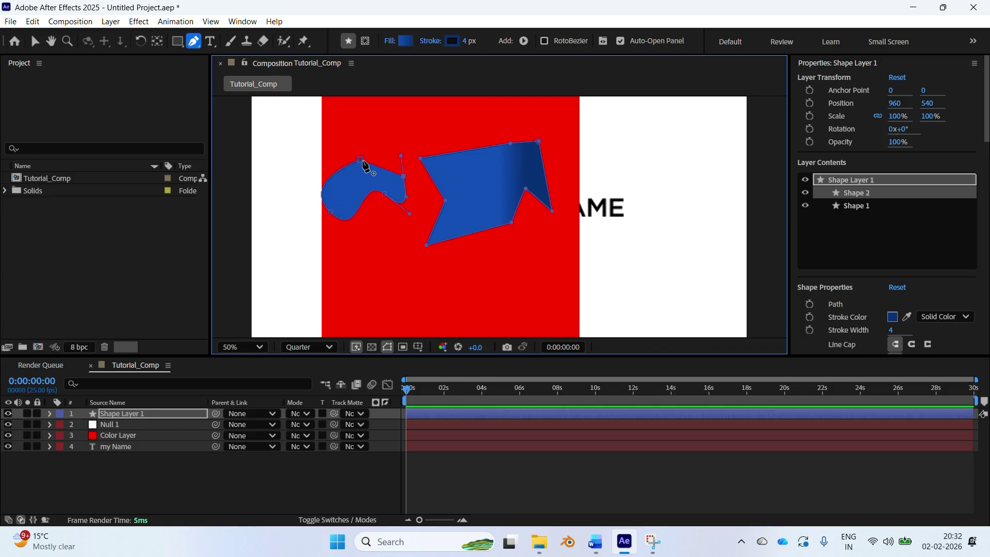
{"action": "left_click_drag", "start_coordinate": [361, 161], "coordinate": [365, 126]}
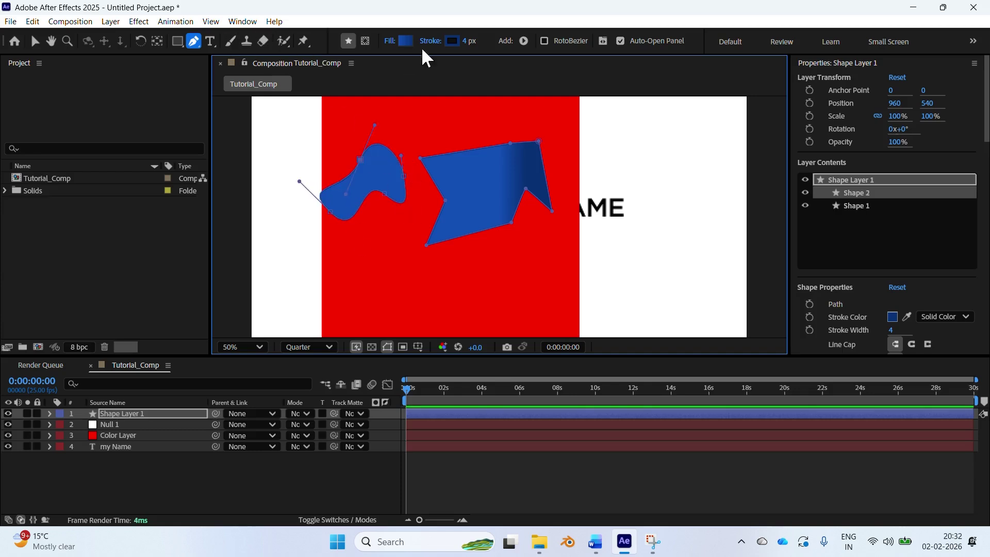
Rename the shape layer as Random Shapes
{"action": "key", "text": "v"}
{"action": "left_click", "coordinate": [128, 416]}
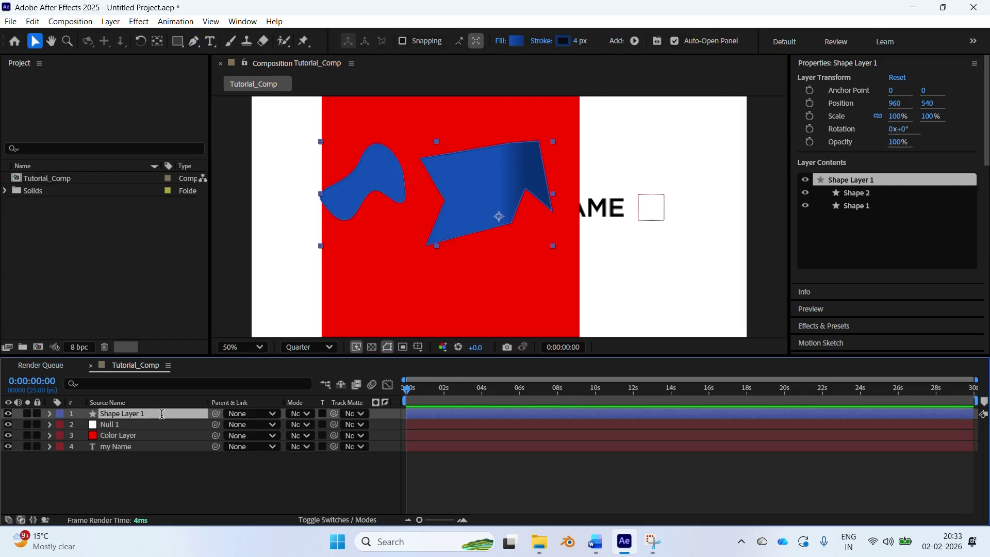
{"action": "left_click", "coordinate": [162, 414]}
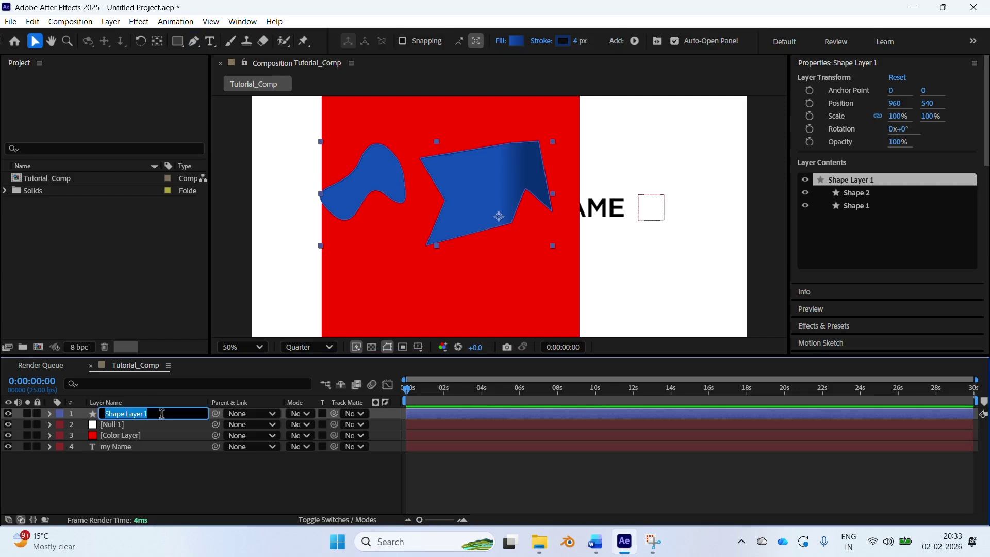
{"action": "type", "text": "Random Shape"}
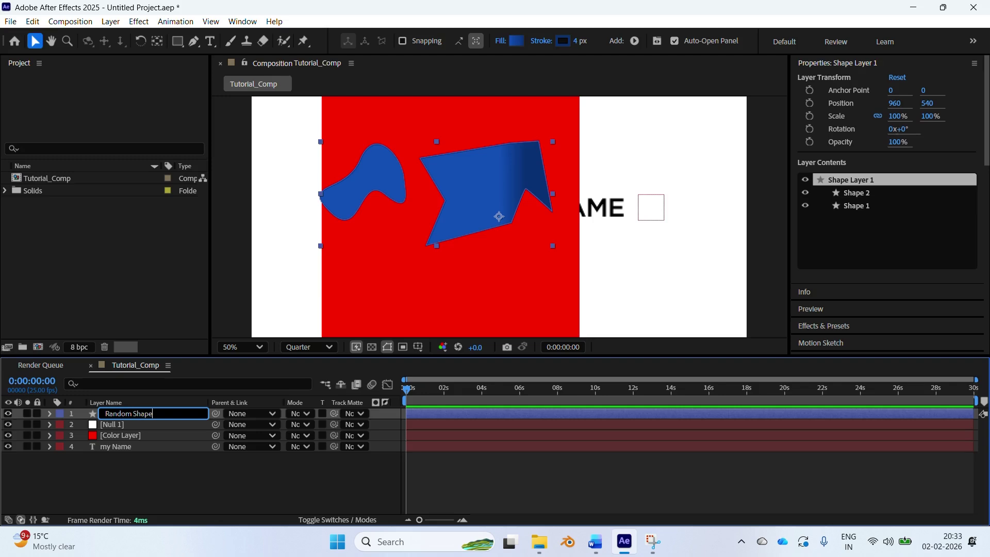
{"action": "key", "text": "Return"}
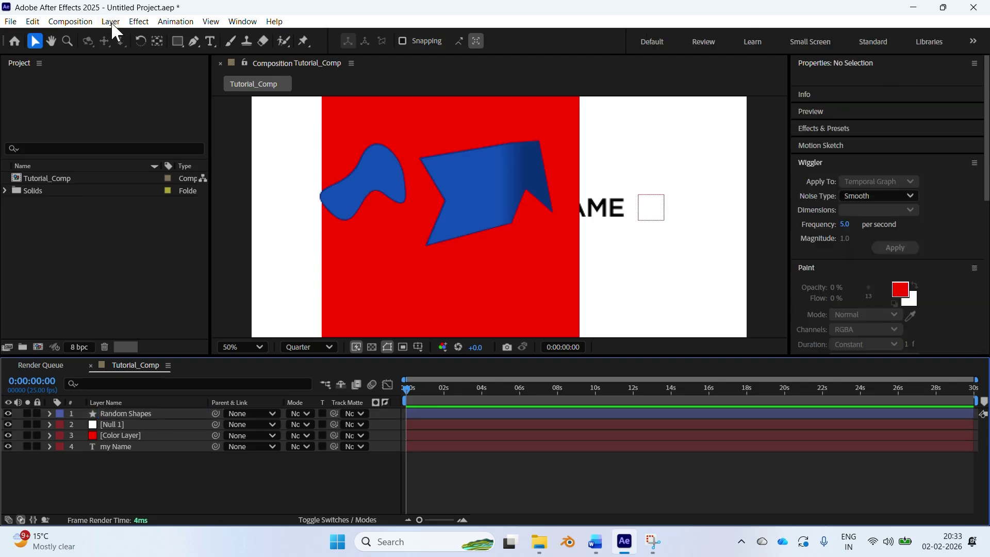
Add an adjustment layer above the Random Shapes layer
{"action": "left_click", "coordinate": [139, 21]}
{"action": "mouse_move", "coordinate": [111, 21]}
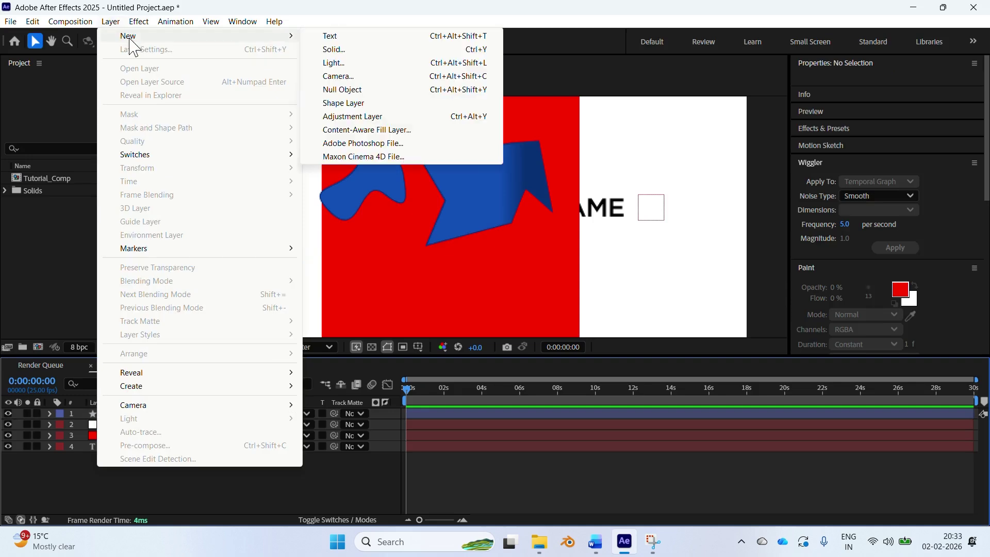
{"action": "mouse_move", "coordinate": [128, 36]}
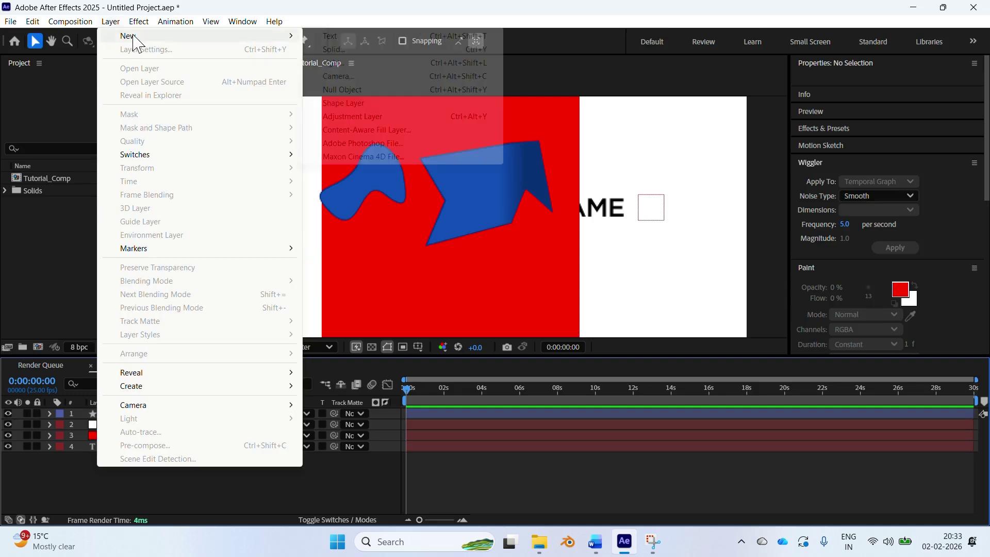
{"action": "left_click", "coordinate": [380, 119]}
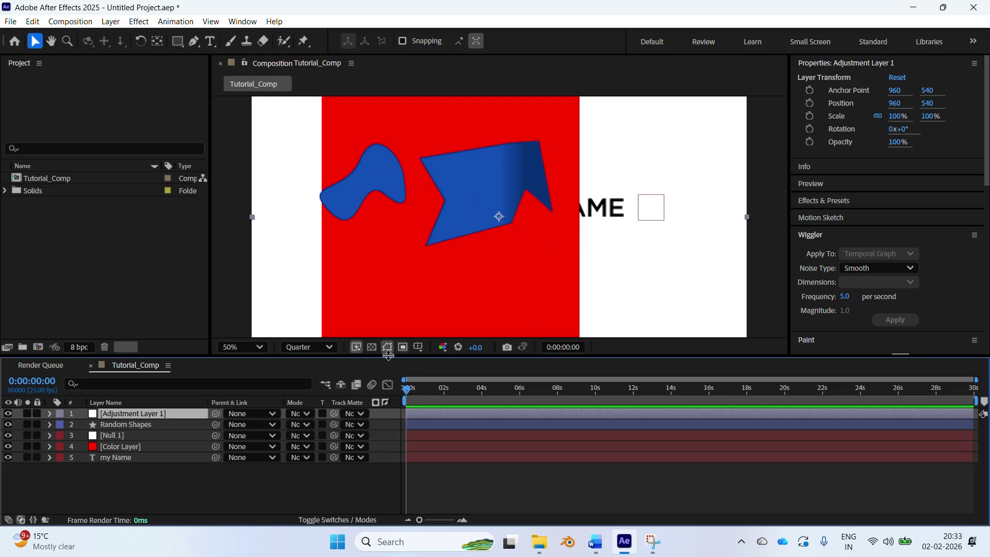
Apply Brightness & Contrast to the adjustment layer with brightness 120 and contrast 62, and toggle the layer's visibility to compare
{"action": "left_click", "coordinate": [140, 23]}
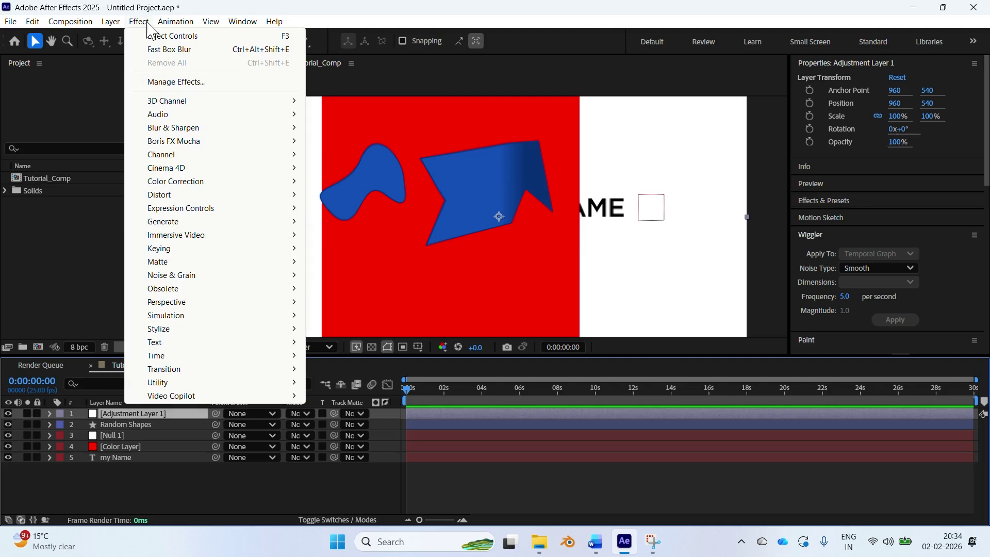
{"action": "left_click", "coordinate": [139, 24]}
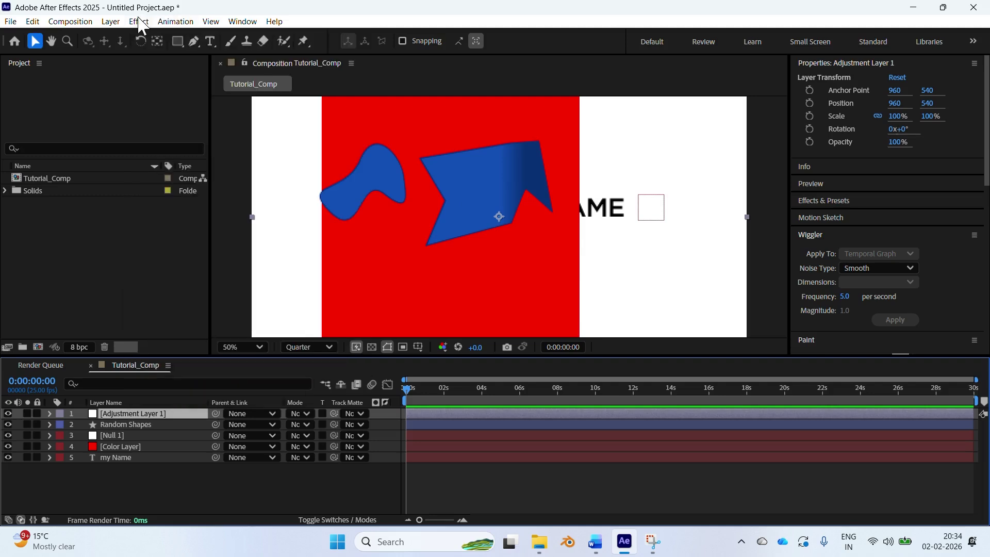
{"action": "left_click", "coordinate": [140, 26]}
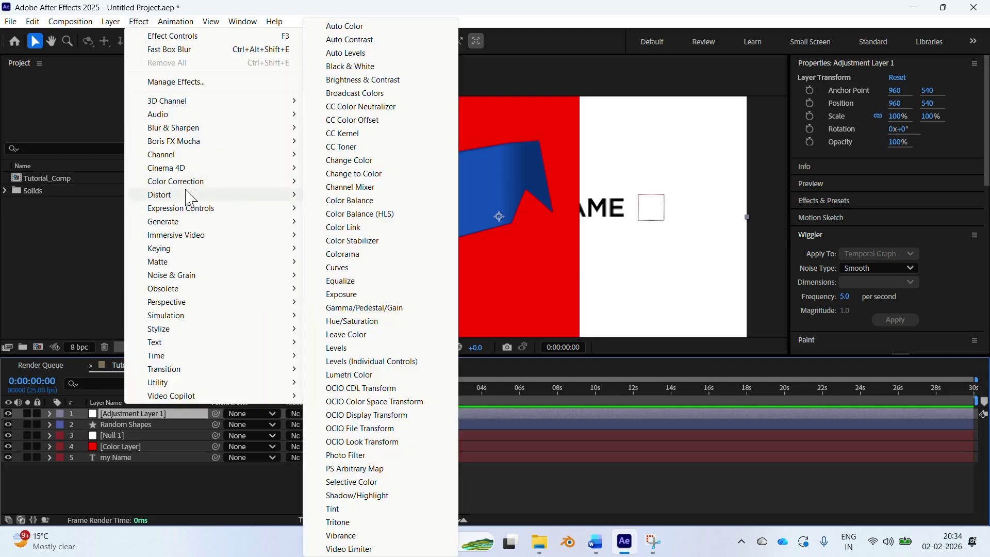
{"action": "mouse_move", "coordinate": [176, 185]}
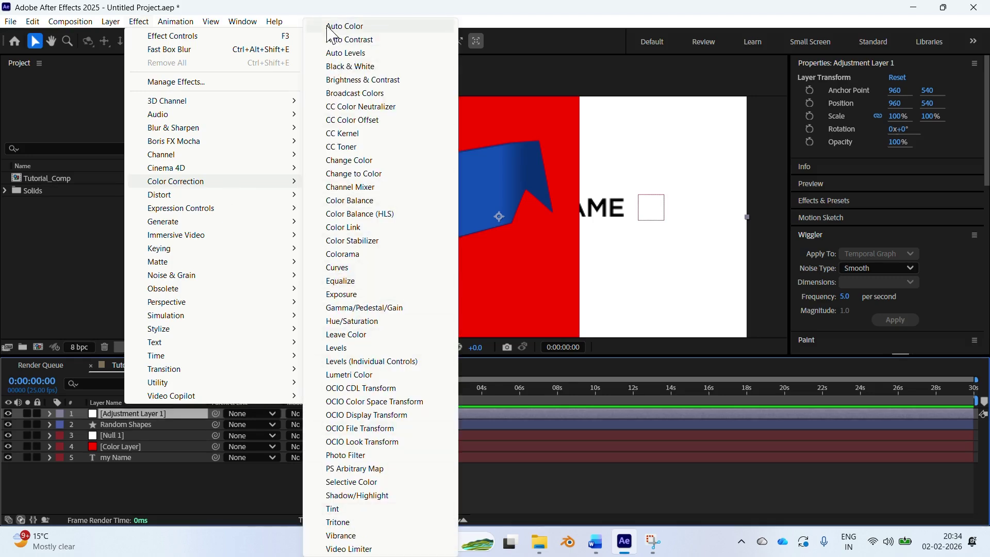
{"action": "left_click", "coordinate": [372, 81]}
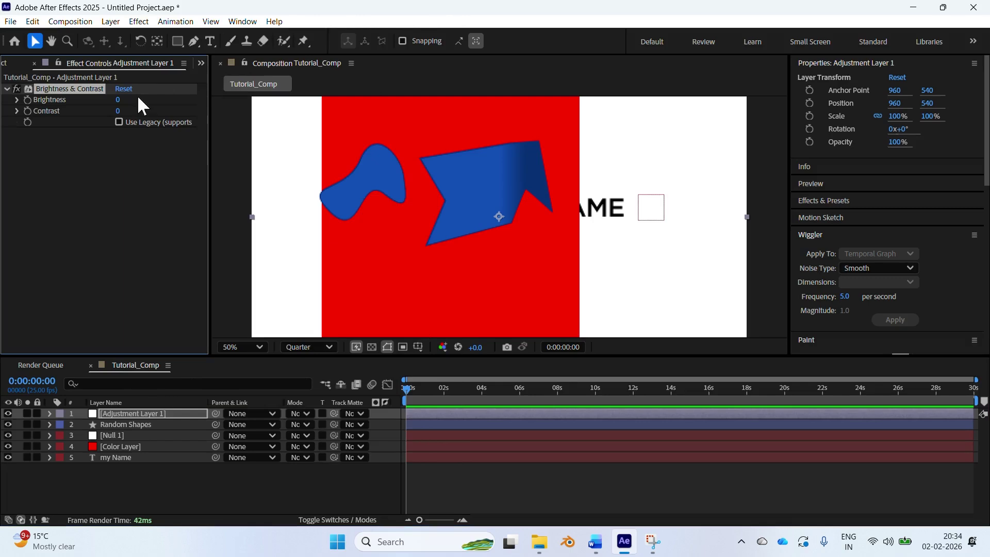
{"action": "left_click_drag", "start_coordinate": [119, 104], "coordinate": [199, 101]}
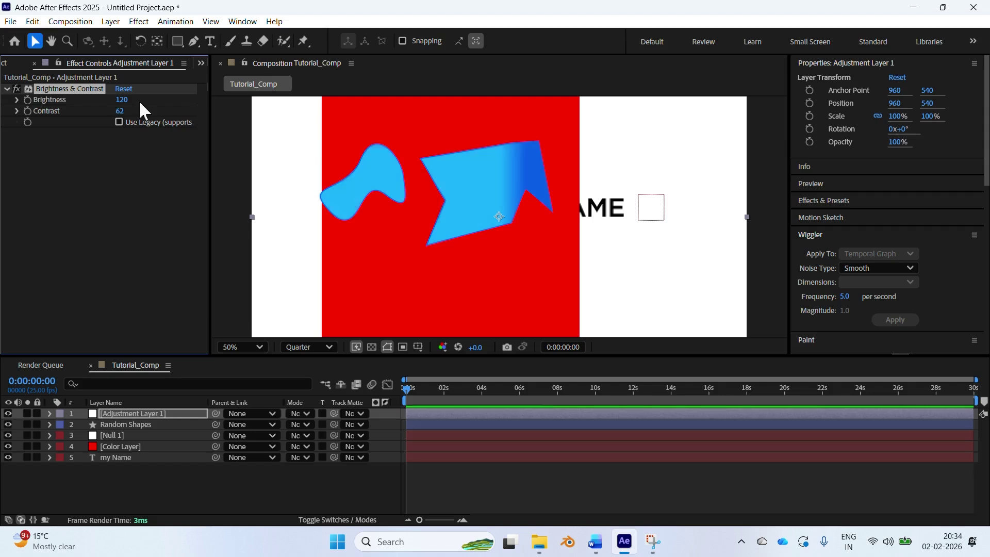
{"action": "left_click", "coordinate": [8, 413]}
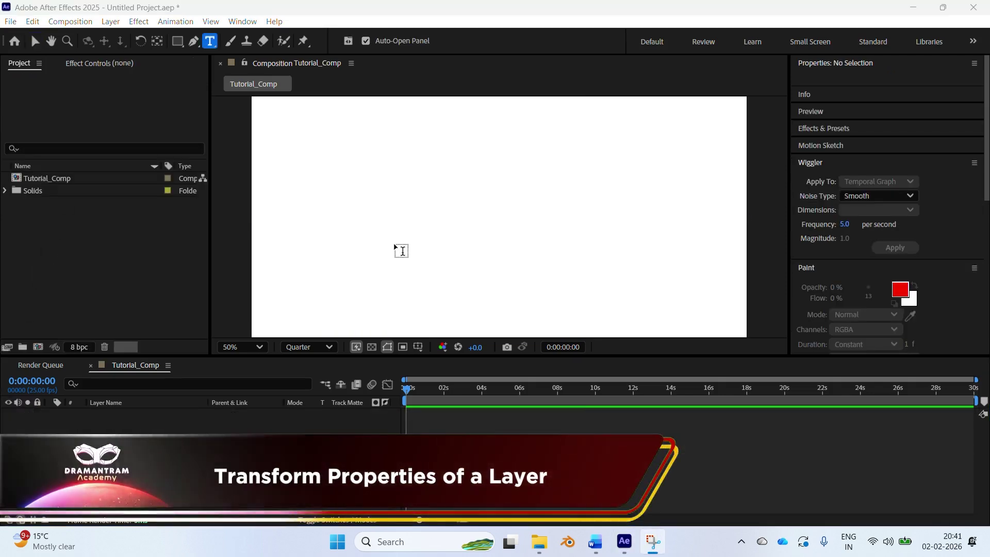
Draw a square about 642 px wide near the canvas centre on a shape layer named Box, and reveal its transform properties
{"action": "left_click", "coordinate": [177, 41]}
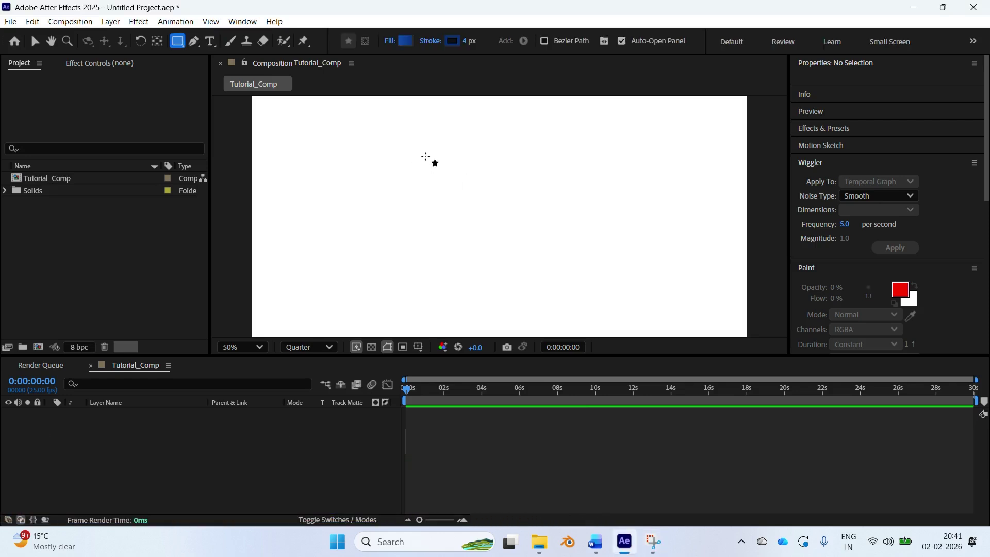
{"action": "left_click", "coordinate": [418, 145]}
{"action": "left_click_drag", "start_coordinate": [419, 145], "coordinate": [583, 277]}
{"action": "type", "text": "Box"}
{"action": "key", "text": "Return"}
{"action": "key", "text": "v"}
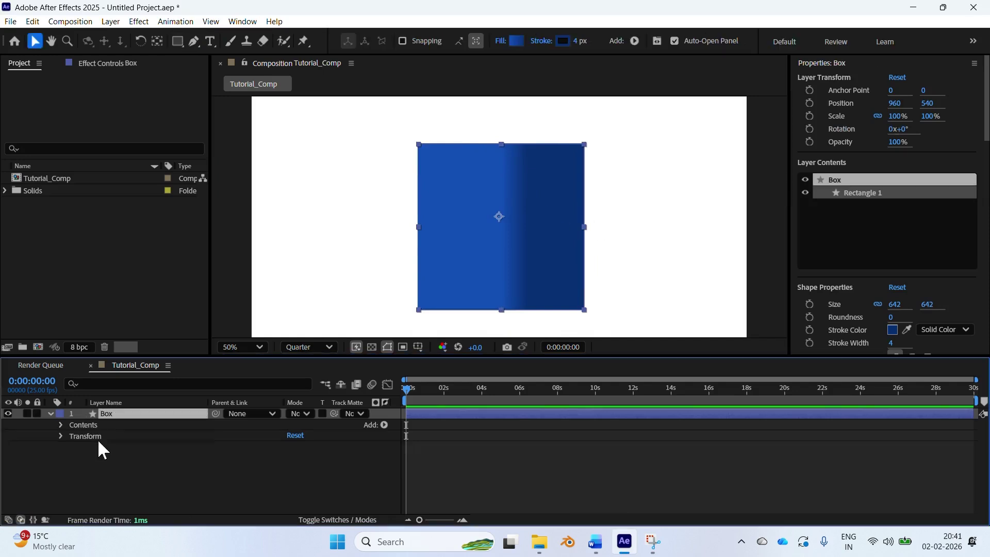
{"action": "left_click", "coordinate": [61, 435]}
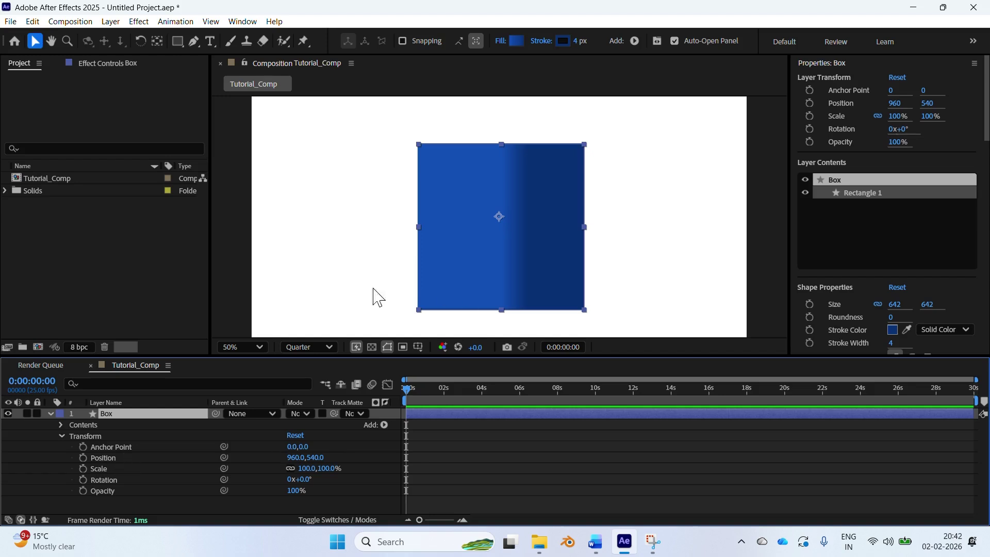
Try moving the square directly on the canvas, undo it, and set the Box layer's position to 1130, 645
{"action": "mouse_move", "coordinate": [511, 252]}
{"action": "left_mouse_down"}
{"action": "mouse_move", "coordinate": [427, 250]}
{"action": "mouse_move", "coordinate": [517, 215]}
{"action": "mouse_move", "coordinate": [524, 250]}
{"action": "left_mouse_up"}
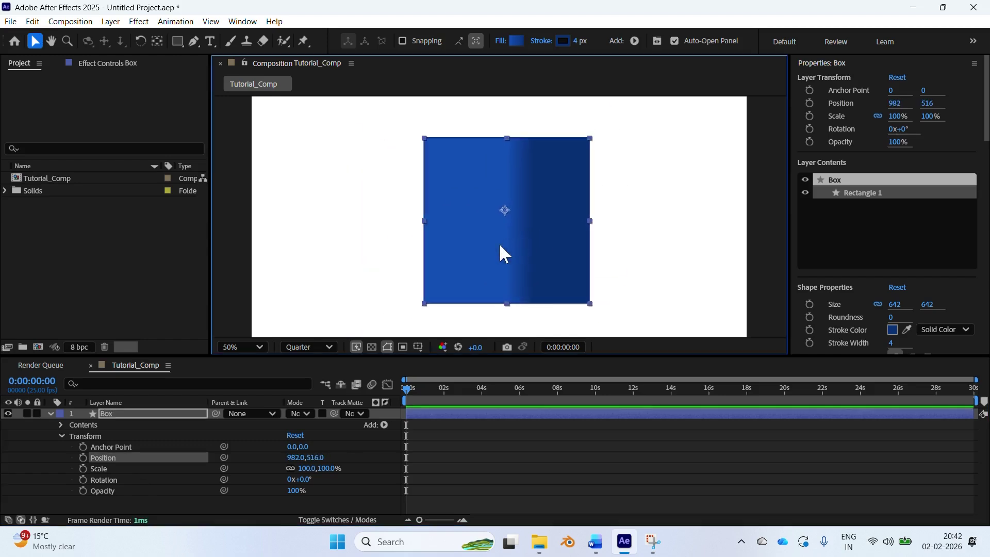
{"action": "key", "text": "ctrl+z"}
{"action": "left_click_drag", "start_coordinate": [297, 458], "coordinate": [398, 457]}
{"action": "left_click_drag", "start_coordinate": [320, 461], "coordinate": [418, 426]}
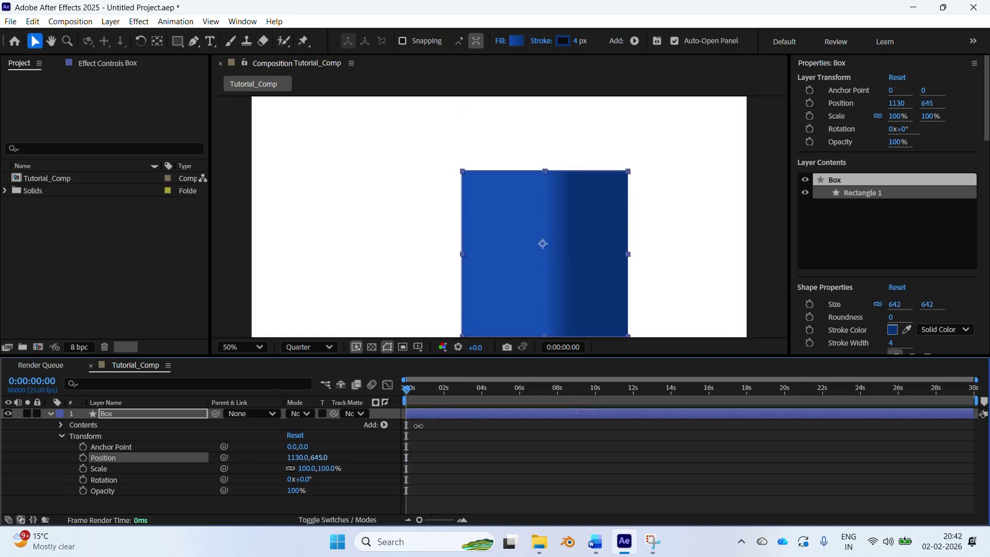
Scale the Box layer up uniformly to 146%, unlink the scale proportions, and set the scale to 31% by 133%
{"action": "left_click", "coordinate": [180, 470]}
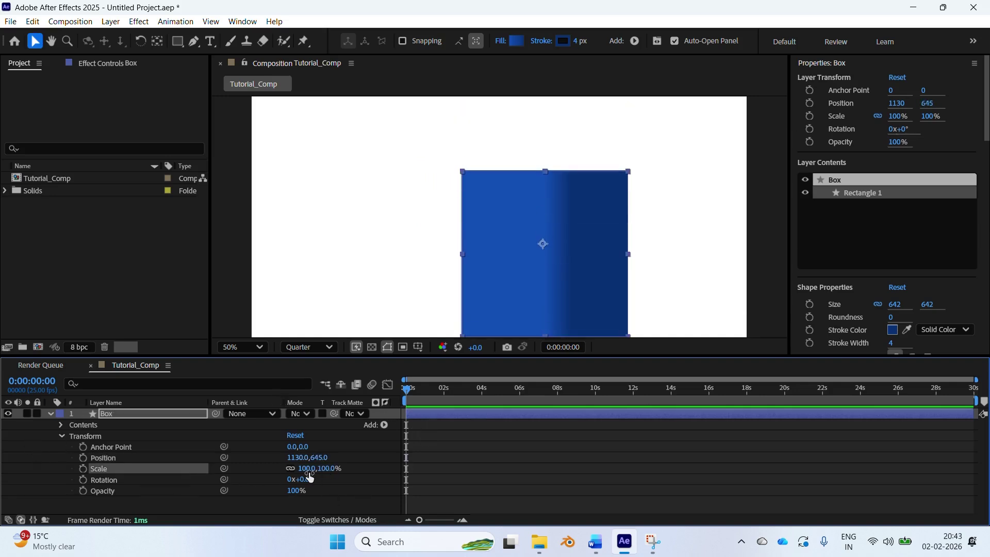
{"action": "left_click_drag", "start_coordinate": [307, 475], "coordinate": [332, 467]}
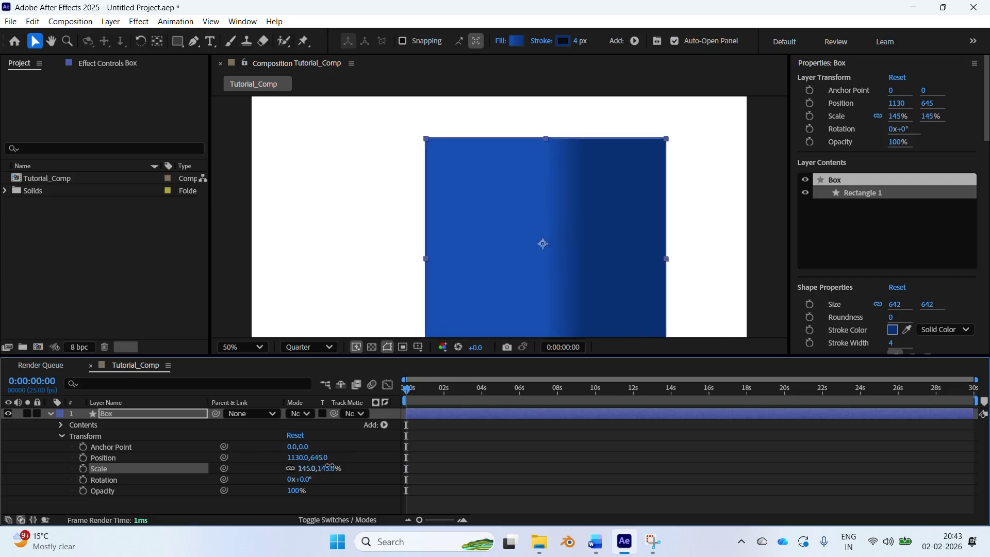
{"action": "left_click", "coordinate": [291, 469]}
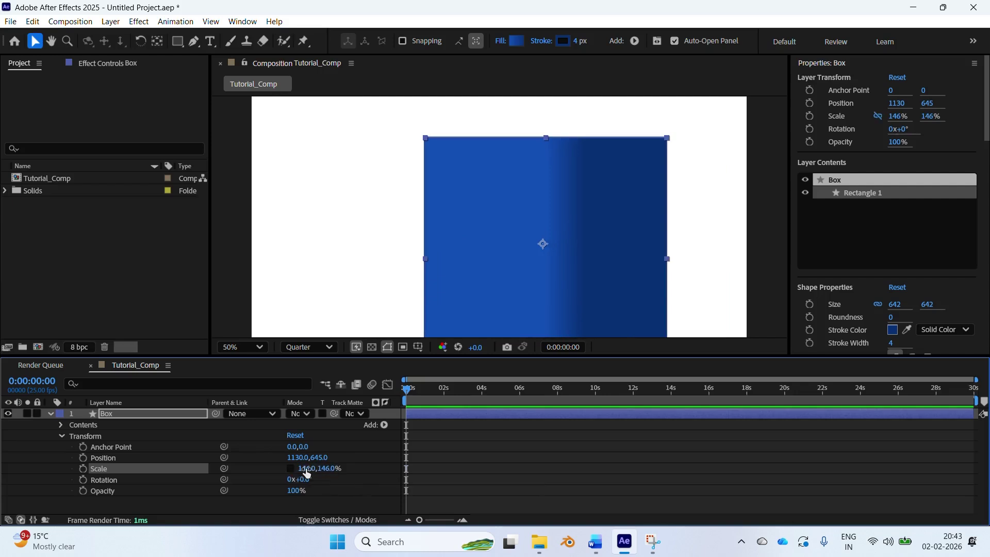
{"action": "left_click_drag", "start_coordinate": [306, 474], "coordinate": [284, 467]}
Rotate the Box layer to -202° and fade its opacity to 0% and back to 100%
{"action": "left_click", "coordinate": [113, 481]}
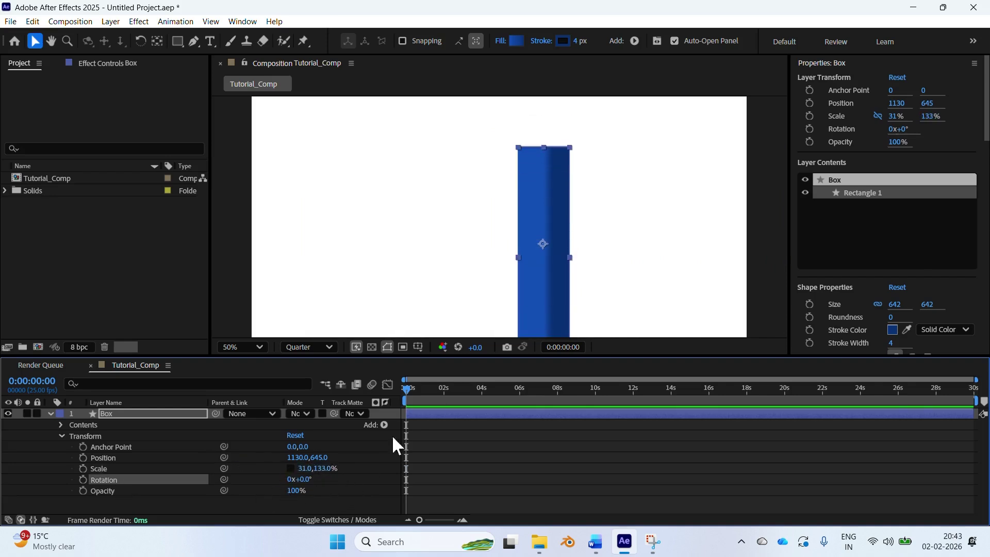
{"action": "left_click_drag", "start_coordinate": [307, 484], "coordinate": [114, 493]}
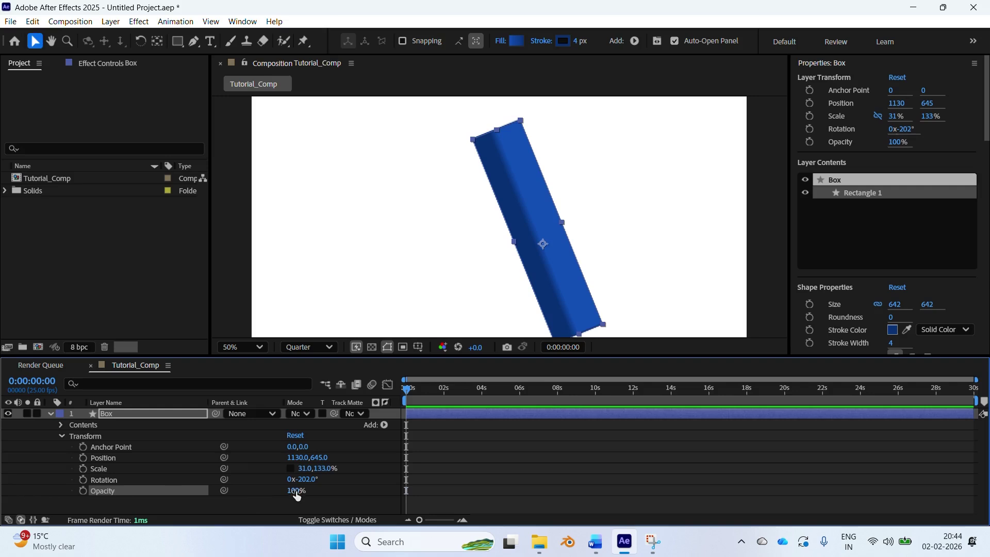
{"action": "left_click_drag", "start_coordinate": [297, 496], "coordinate": [157, 487]}
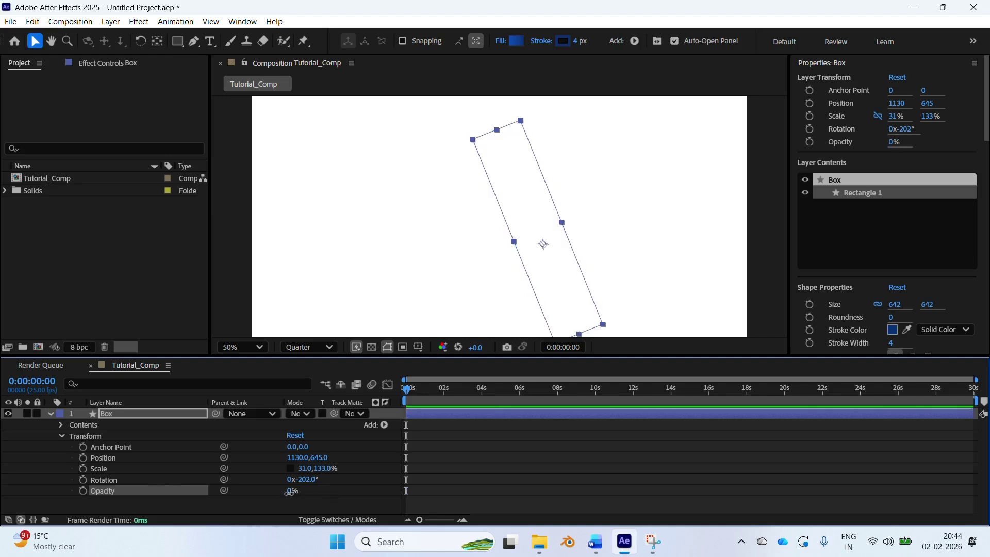
{"action": "left_click_drag", "start_coordinate": [290, 493], "coordinate": [359, 484]}
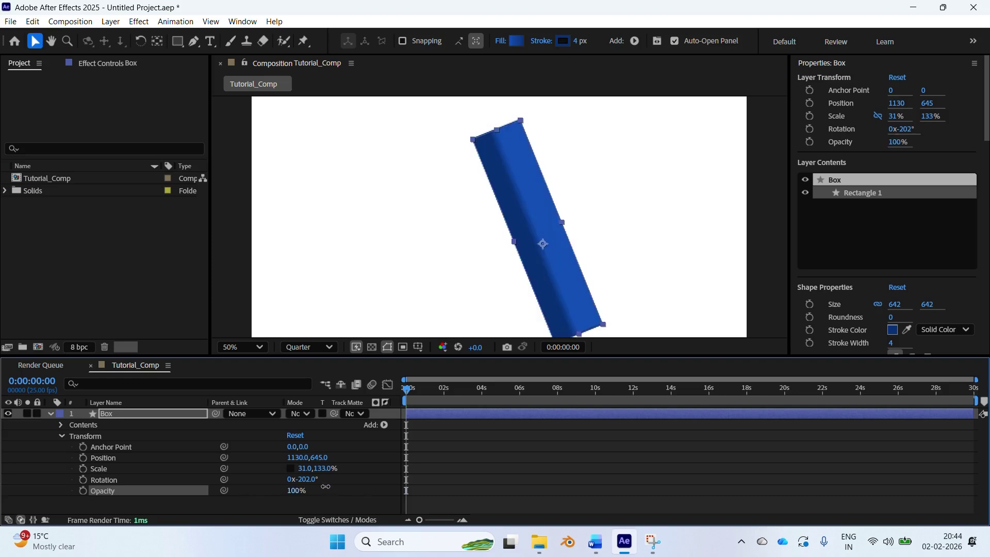
Reset all of the Box layer's transform properties, and select its anchor point, position, scale and rotation in turn
{"action": "left_click", "coordinate": [296, 435]}
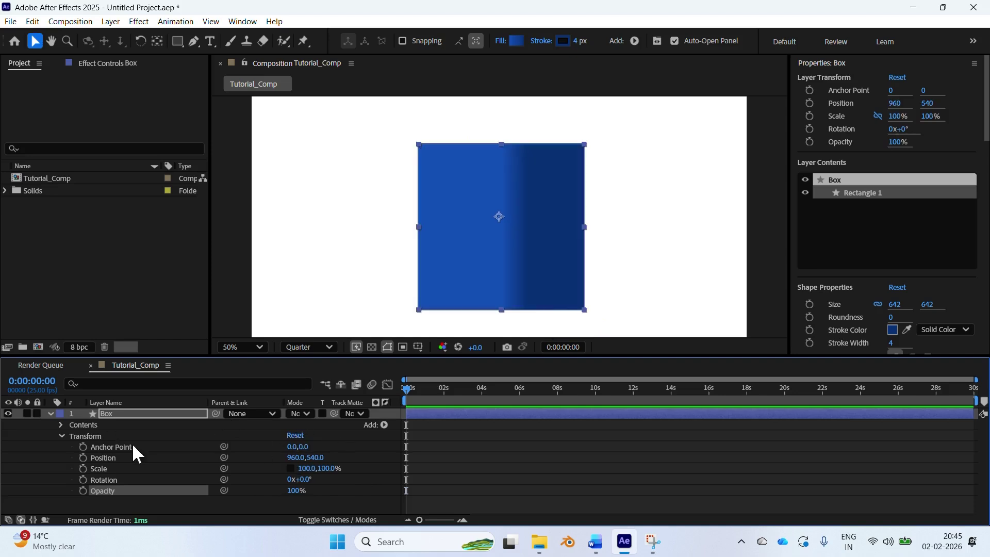
{"action": "left_click", "coordinate": [118, 447]}
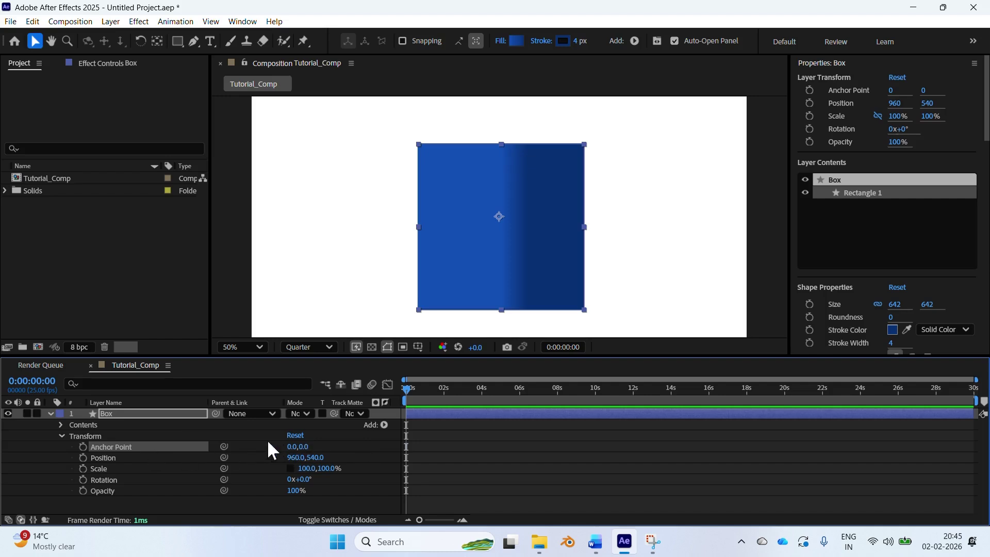
{"action": "left_click", "coordinate": [112, 457]}
{"action": "left_click", "coordinate": [104, 466]}
{"action": "left_click", "coordinate": [112, 477], "text": "shift"}
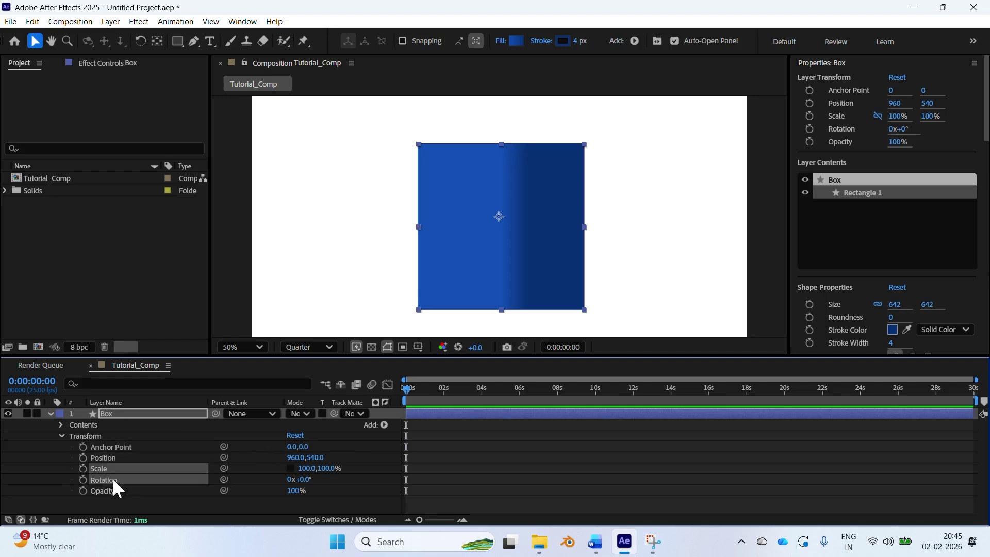
{"action": "left_click", "coordinate": [112, 479]}
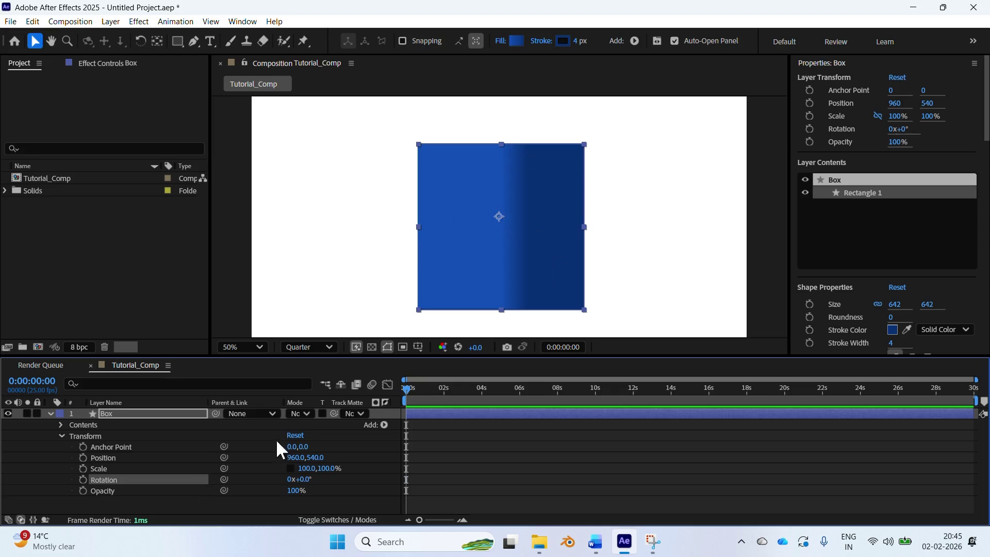
Try rescaling the Box layer around its default anchor point, and set the scale value to 100%
{"action": "mouse_move", "coordinate": [309, 470]}
{"action": "left_mouse_down"}
{"action": "mouse_move", "coordinate": [292, 470]}
{"action": "mouse_move", "coordinate": [306, 477]}
{"action": "left_mouse_up"}
{"action": "left_click", "coordinate": [308, 468]}
{"action": "type", "text": "100"}
{"action": "key", "text": "Return"}
Offset the Box layer's anchor point to -198, -131, rotate it to 278° around that point, and reset the transform
{"action": "left_click_drag", "start_coordinate": [305, 485], "coordinate": [381, 486]}
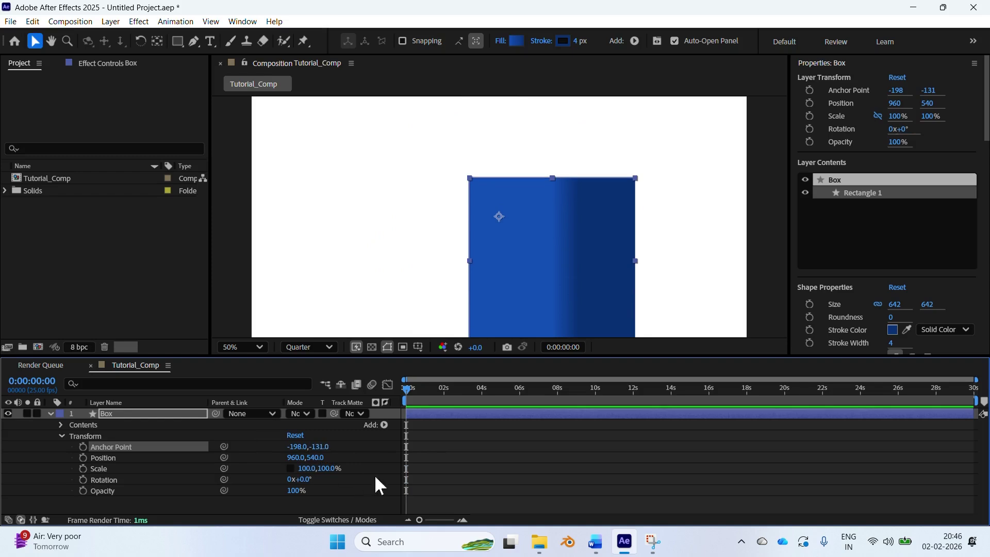
{"action": "left_click_drag", "start_coordinate": [304, 480], "coordinate": [442, 435]}
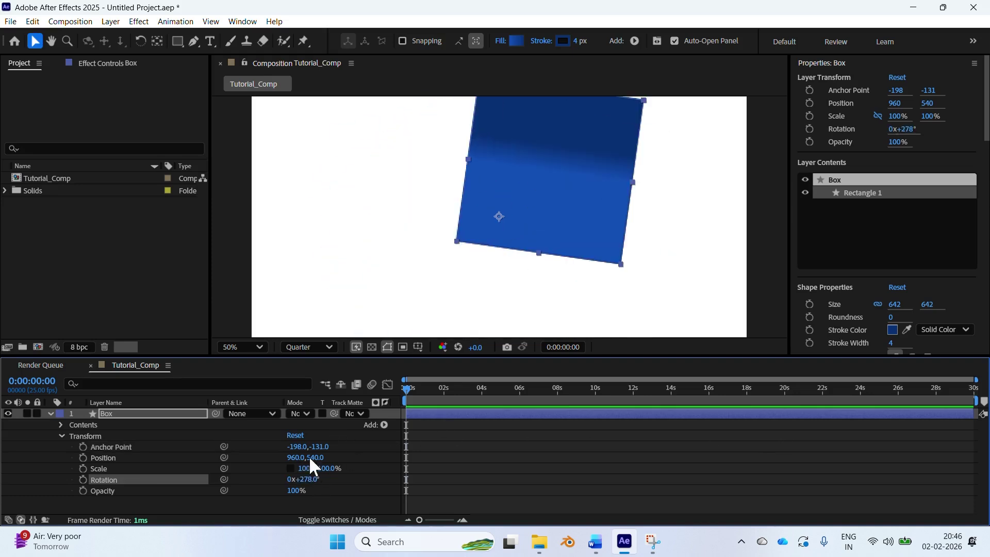
{"action": "left_click", "coordinate": [297, 436]}
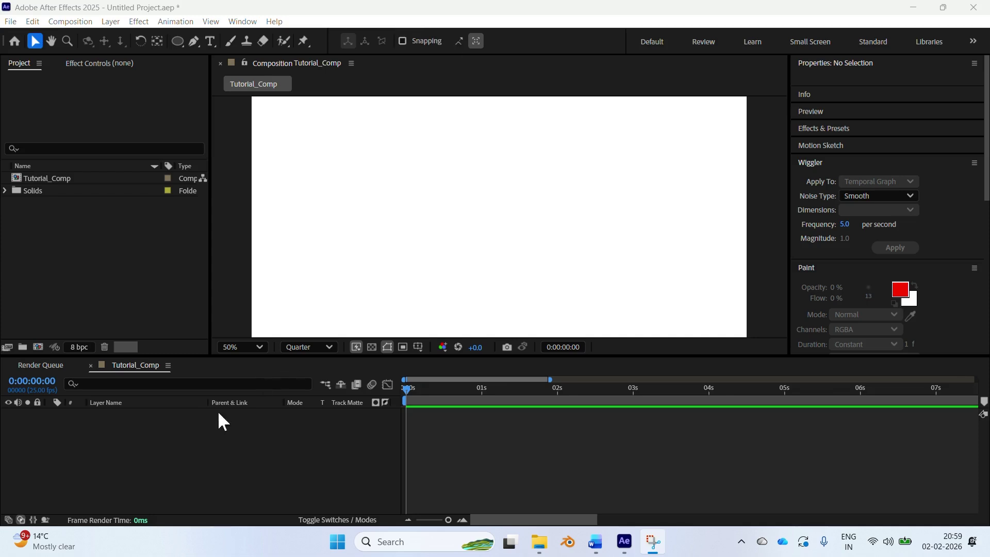
Look over the layer types that can be created in the empty composition
{"action": "left_click", "coordinate": [127, 452]}
{"action": "right_click", "coordinate": [123, 443]}
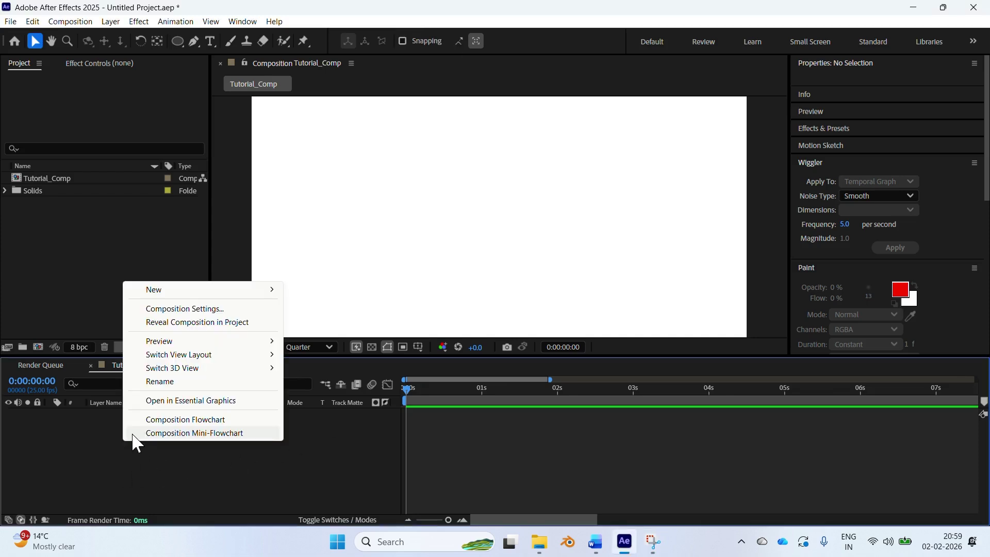
{"action": "mouse_move", "coordinate": [227, 289]}
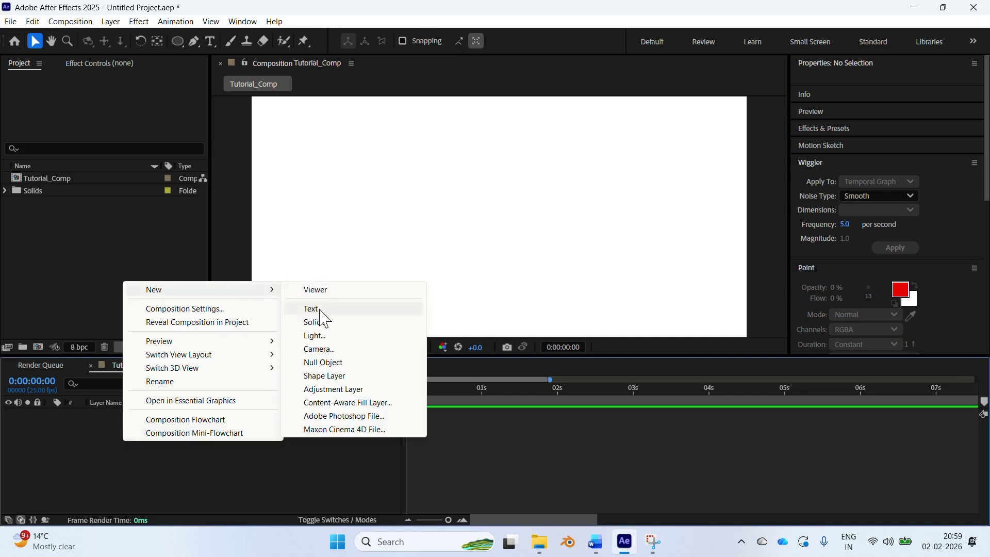
{"action": "left_click", "coordinate": [111, 22]}
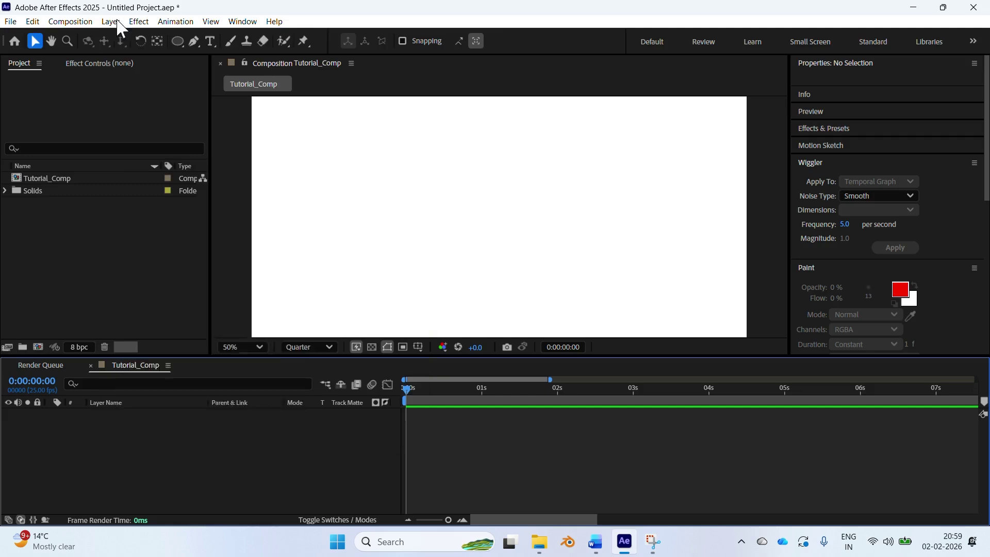
{"action": "left_click", "coordinate": [111, 22]}
{"action": "mouse_move", "coordinate": [155, 36]}
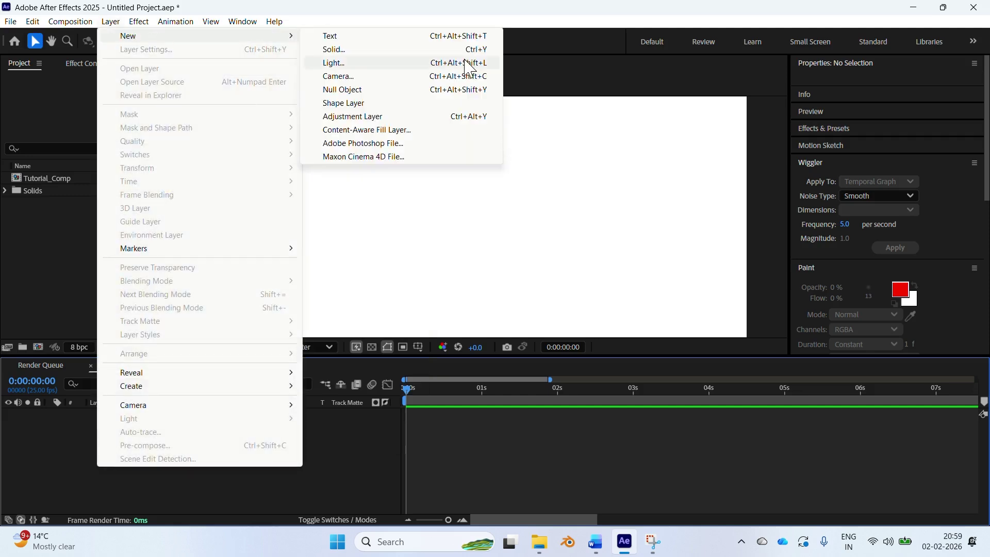
{"action": "key", "text": "Escape"}
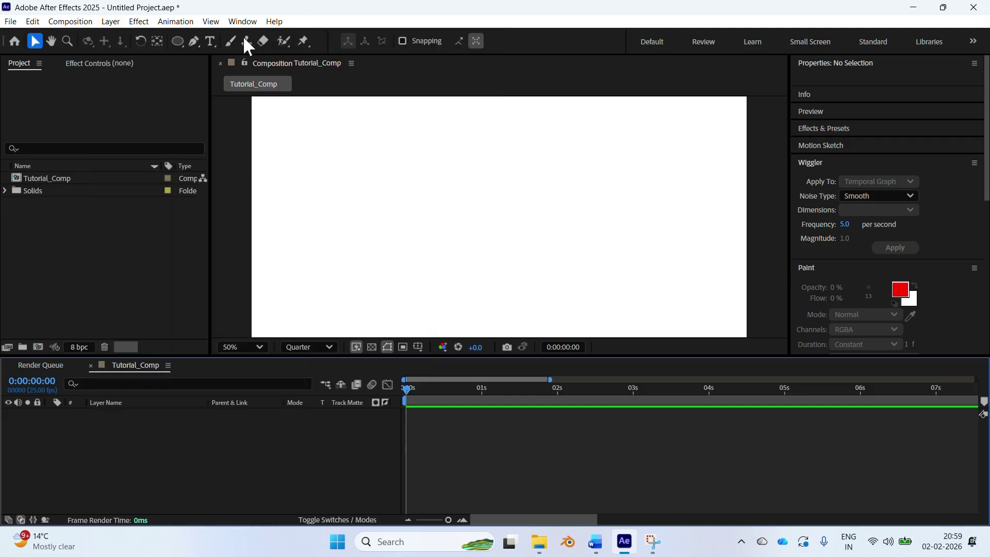
Create a text layer reading Welcome and move it to about 612, 610 near the centre of the composition
{"action": "left_click", "coordinate": [211, 41]}
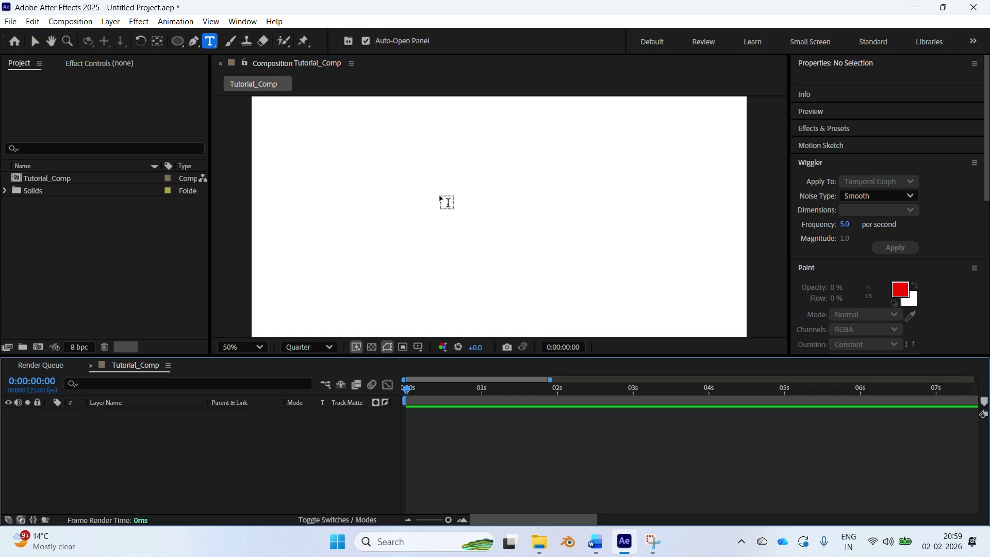
{"action": "left_click", "coordinate": [325, 150]}
{"action": "type", "text": "We"}
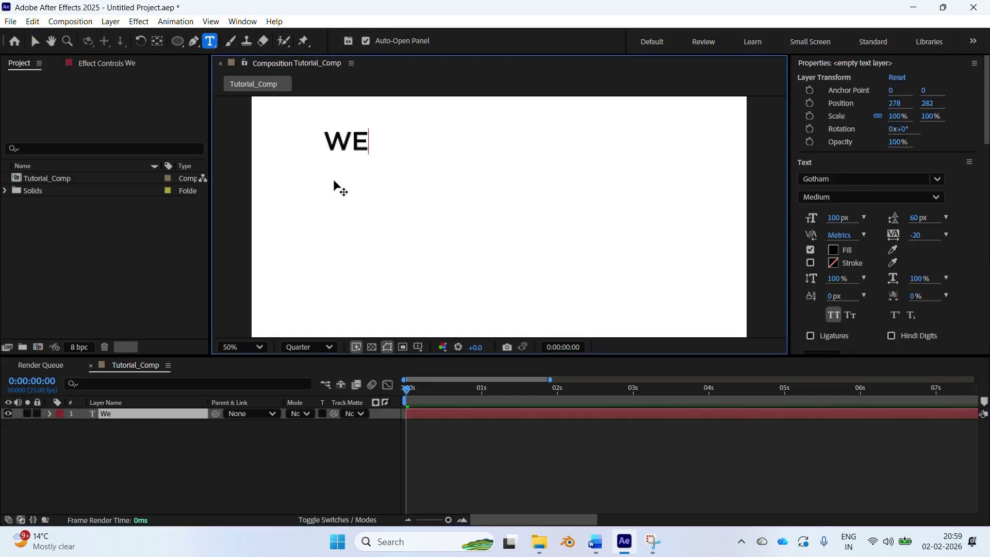
{"action": "type", "text": "lcome"}
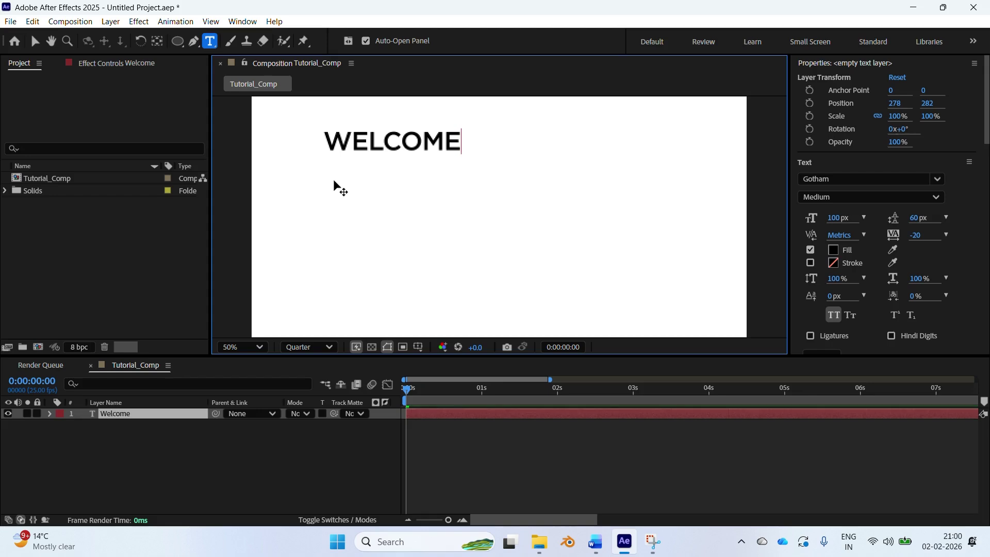
{"action": "left_click", "coordinate": [436, 416]}
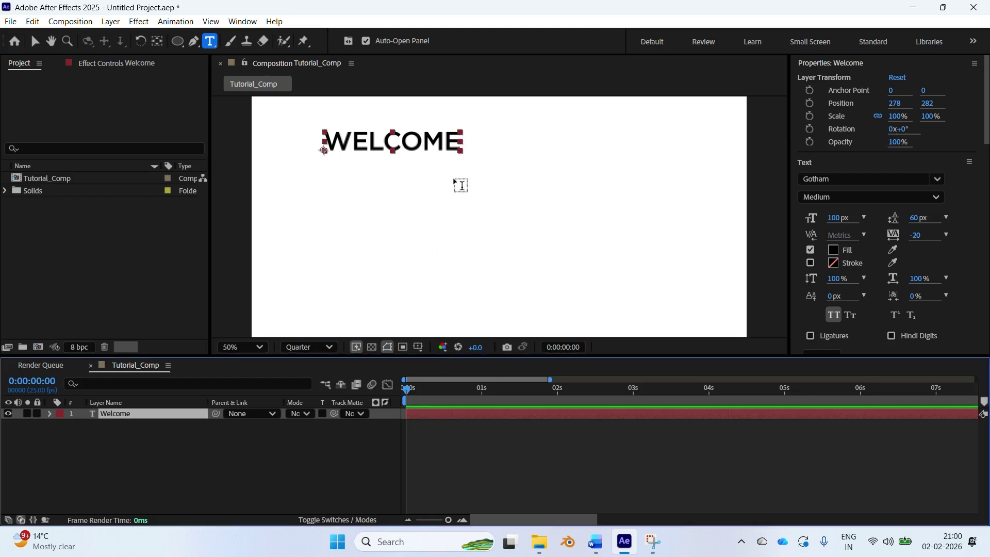
{"action": "key", "text": "v"}
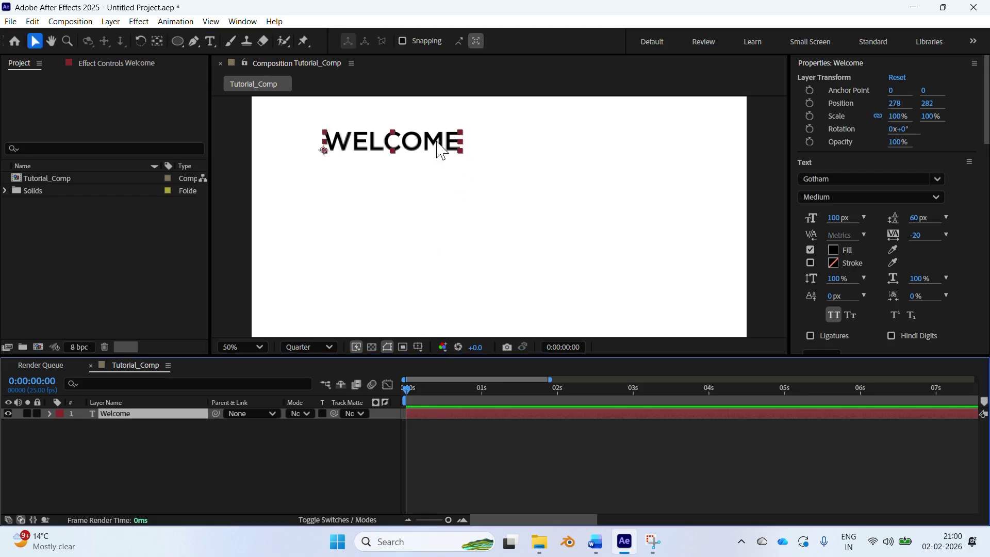
{"action": "left_click_drag", "start_coordinate": [431, 150], "coordinate": [486, 226]}
Change the text to Welcome Home and reposition the layer to about 532, 600
{"action": "key", "text": "ctrl+t"}
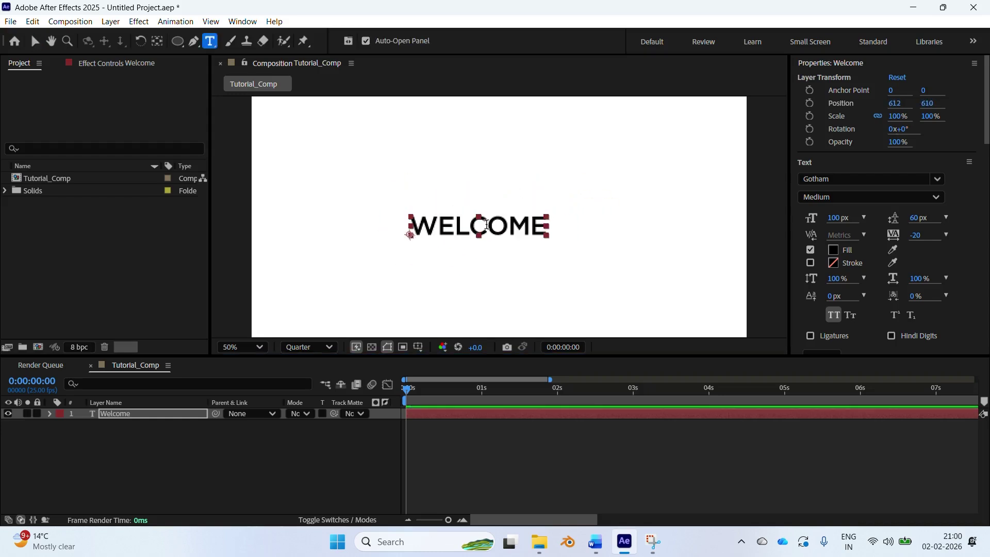
{"action": "left_click", "coordinate": [512, 227]}
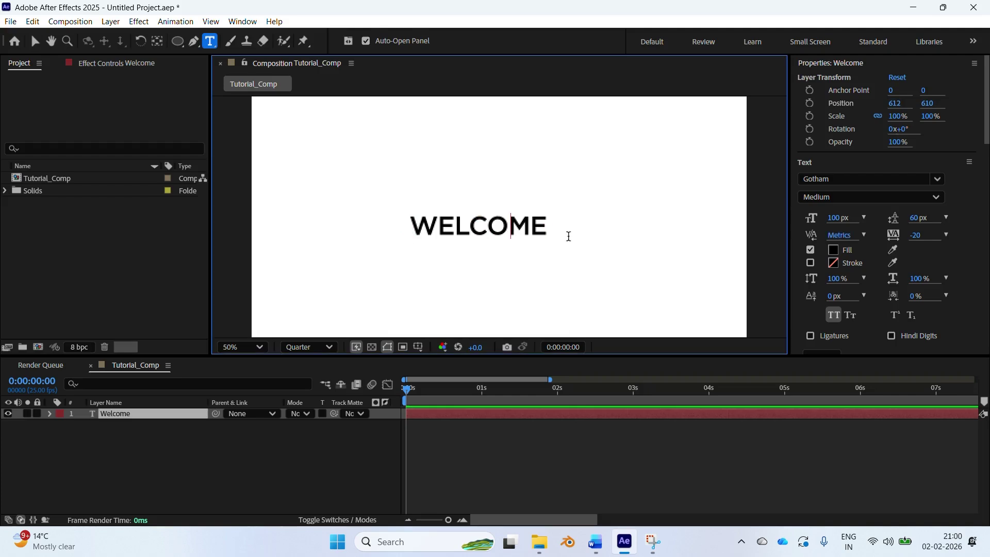
{"action": "key", "text": "End"}
{"action": "key", "text": "BackSpace"}
{"action": "key", "text": "BackSpace"}
{"action": "key", "text": "BackSpace"}
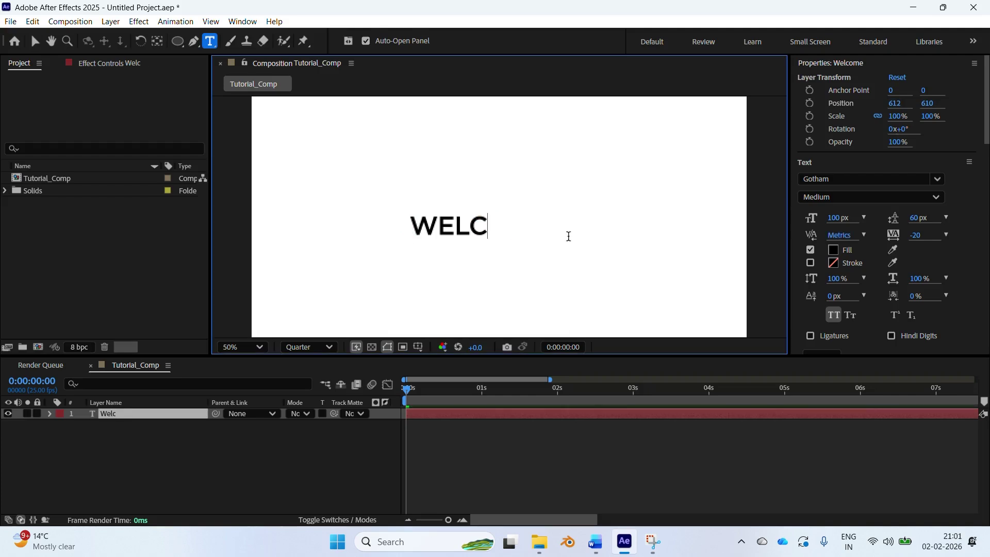
{"action": "key", "text": "BackSpace"}
{"action": "key", "text": "BackSpace"}
{"action": "type", "text": "LCOE"}
{"action": "key", "text": "BackSpace"}
{"action": "type", "text": "ME HOME"}
{"action": "key", "text": "Escape"}
{"action": "key", "text": "v"}
{"action": "left_click_drag", "start_coordinate": [494, 240], "coordinate": [471, 236]}
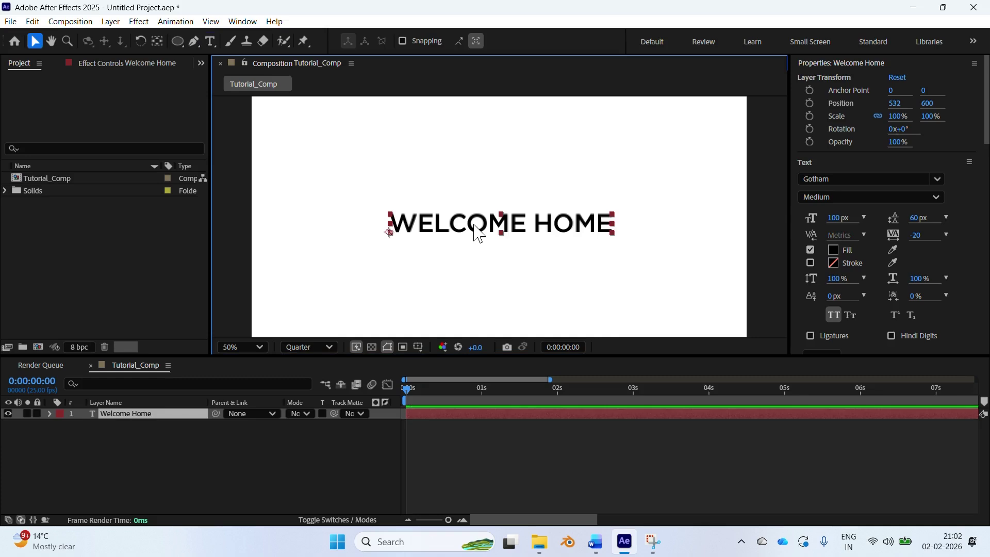
Select the Welcome Home text, look through its properties, and open the Character settings
{"action": "double_click", "coordinate": [479, 233]}
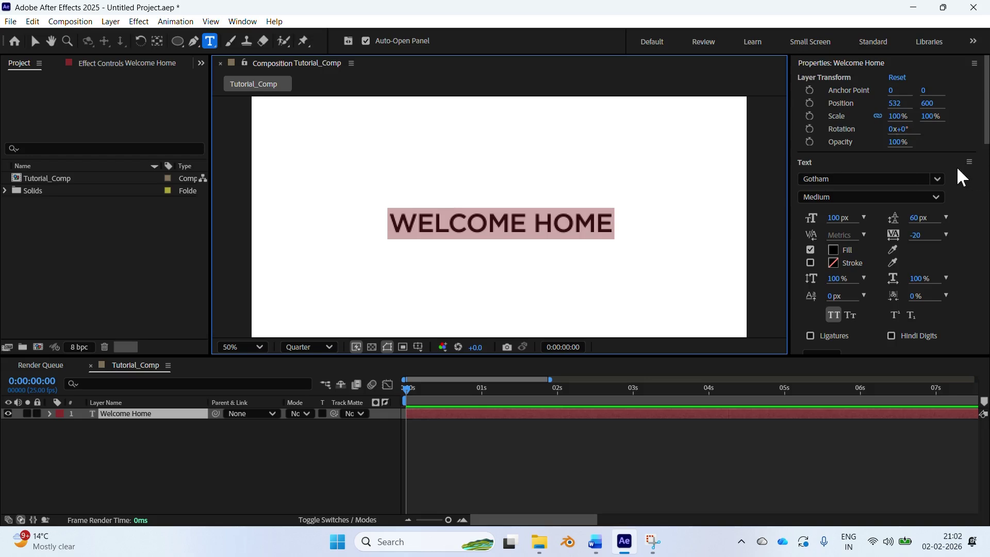
{"action": "scroll", "coordinate": [813, 130], "scroll_direction": "down", "scroll_amount": 10}
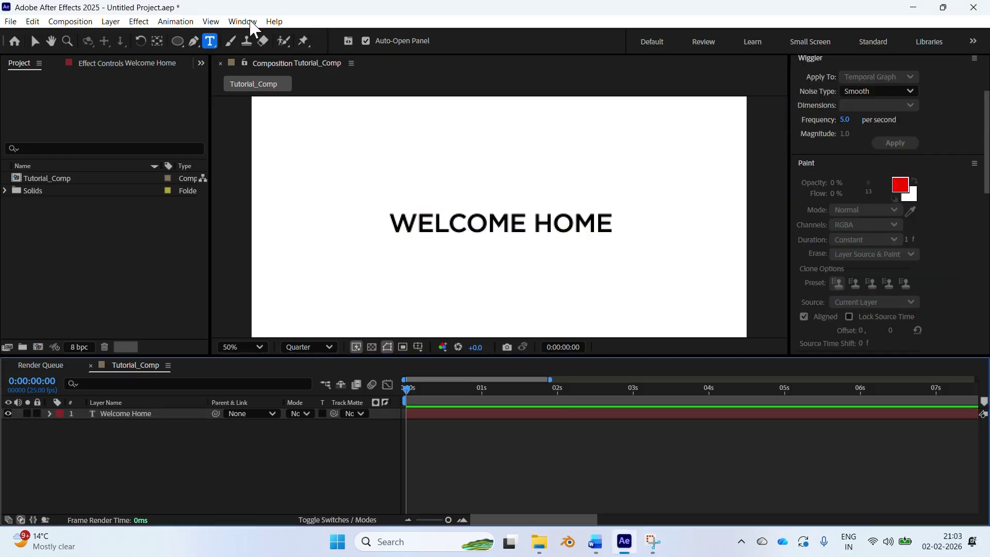
{"action": "left_click", "coordinate": [251, 23]}
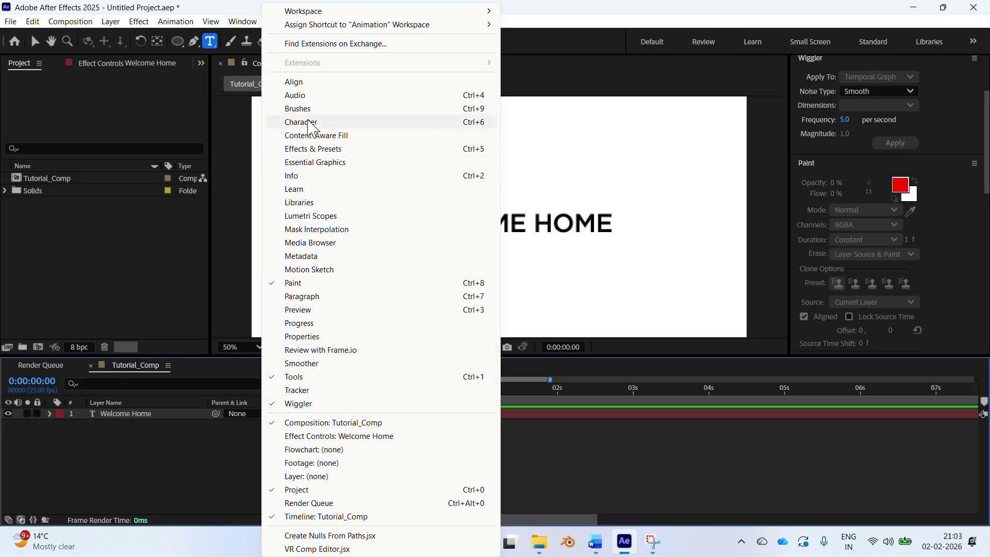
{"action": "left_click", "coordinate": [309, 123]}
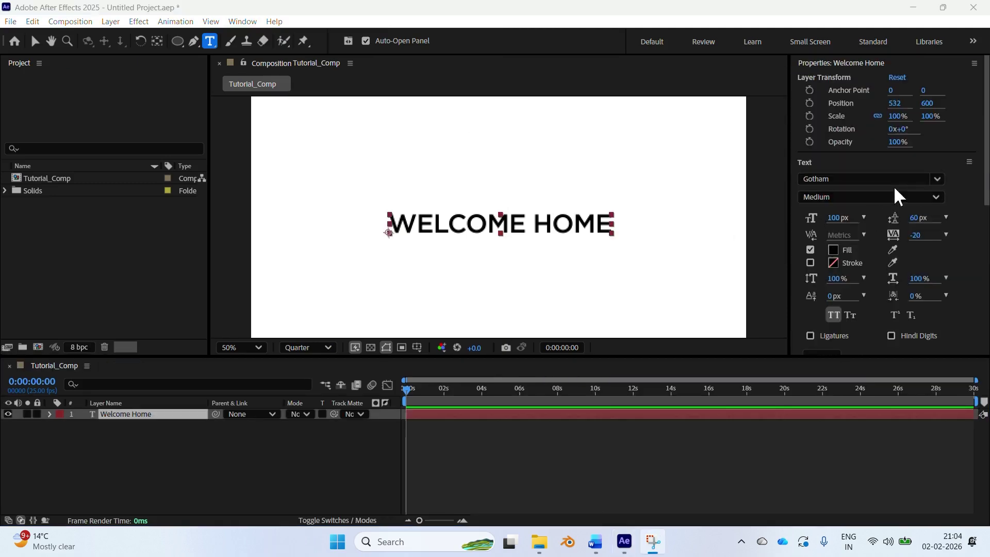
Try the Goudy Stout font on the Welcome Home text, and set it to Montserrat SemiBold
{"action": "left_click", "coordinate": [936, 179]}
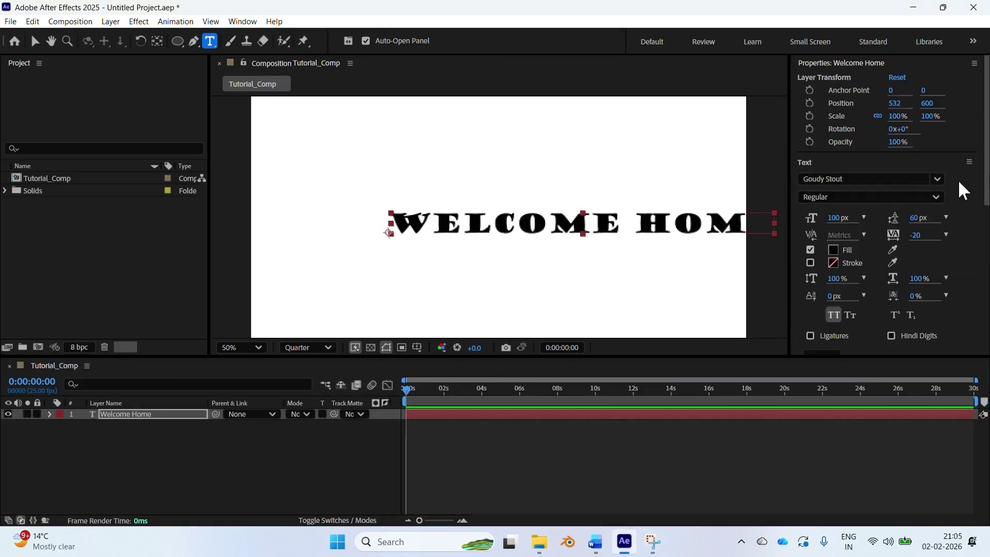
{"action": "left_click", "coordinate": [932, 179]}
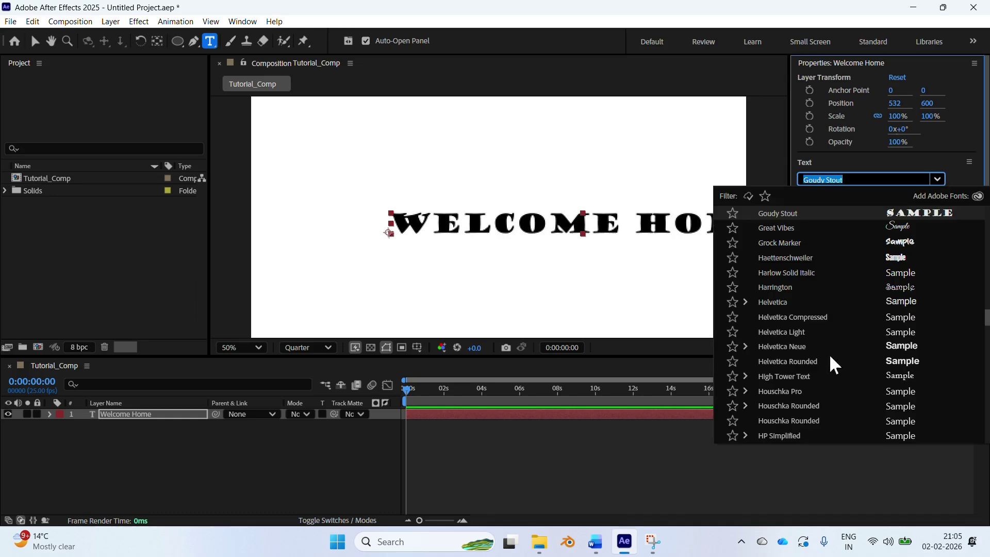
{"action": "type", "text": "mont"}
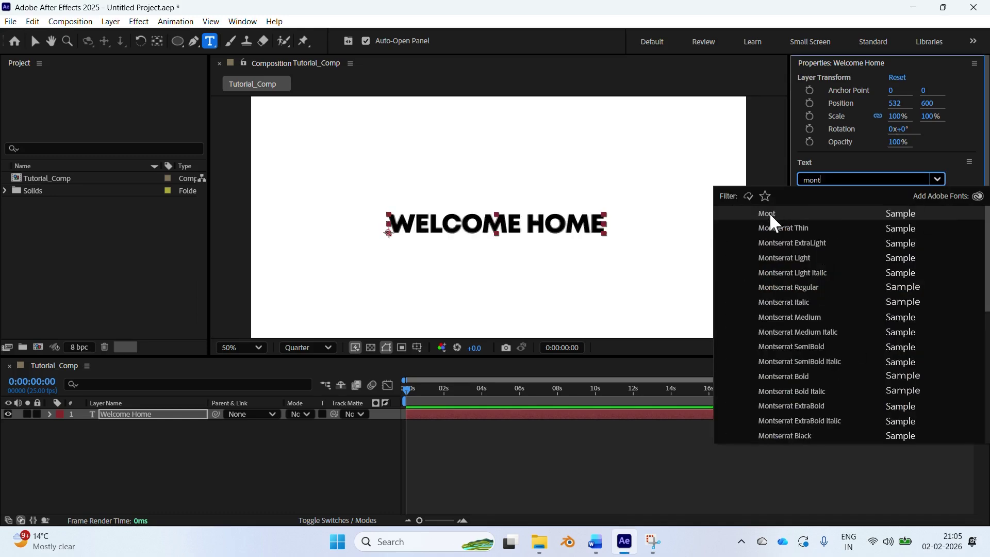
{"action": "left_click", "coordinate": [775, 226]}
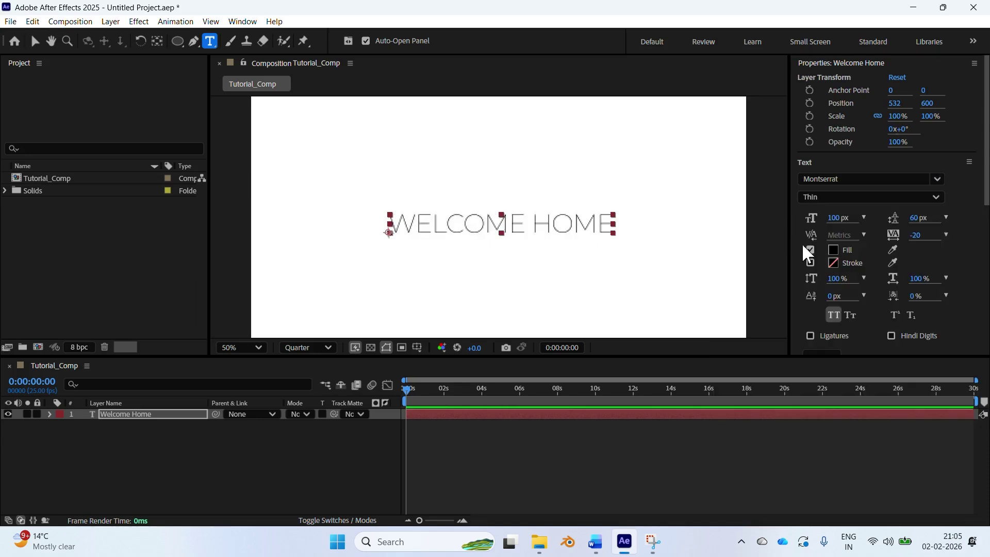
{"action": "left_click", "coordinate": [929, 197]}
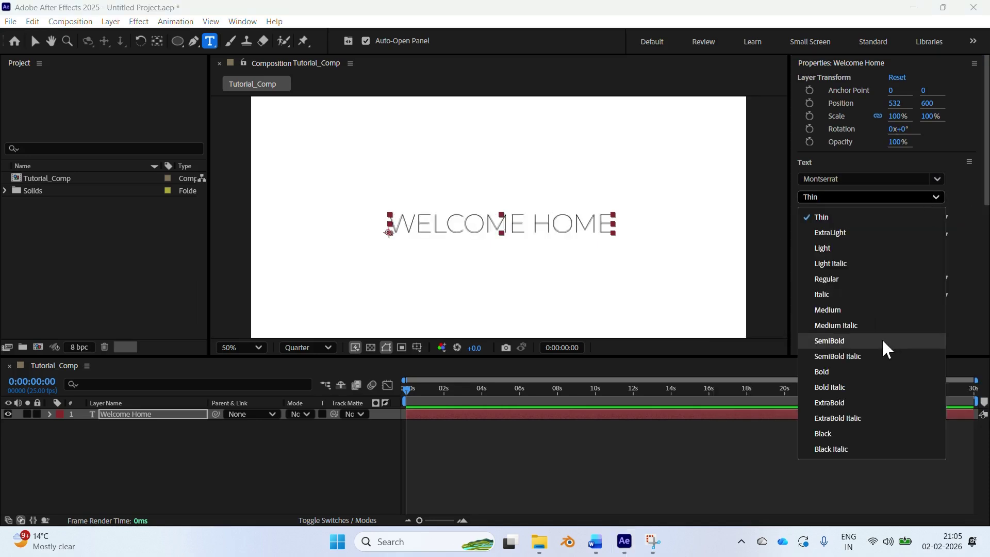
{"action": "left_click", "coordinate": [841, 342]}
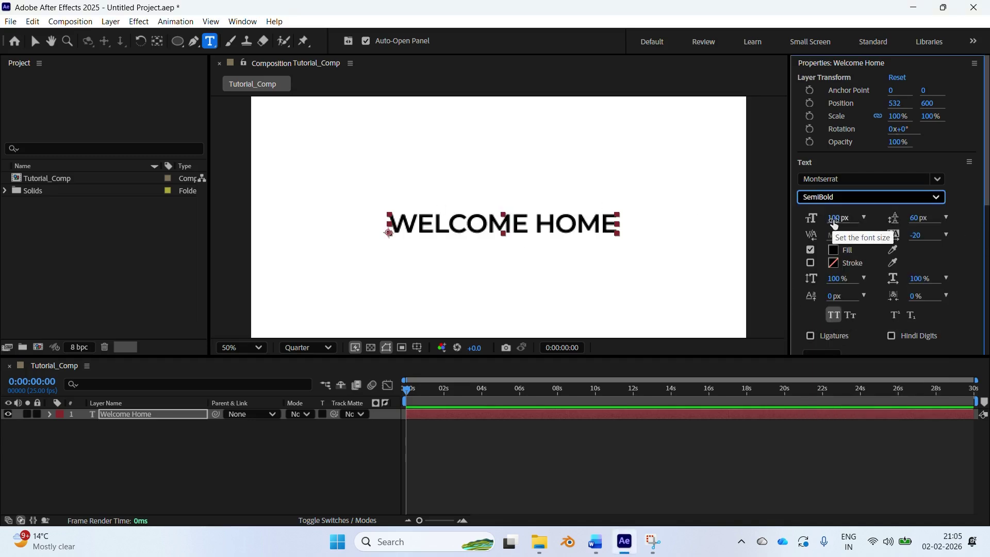
Set the font size of the Welcome Home text to 150 px
{"action": "mouse_move", "coordinate": [835, 223]}
{"action": "left_mouse_down"}
{"action": "mouse_move", "coordinate": [823, 223]}
{"action": "mouse_move", "coordinate": [839, 222]}
{"action": "left_mouse_up"}
{"action": "left_click", "coordinate": [838, 217]}
{"action": "type", "text": "150"}
{"action": "key", "text": "Return"}
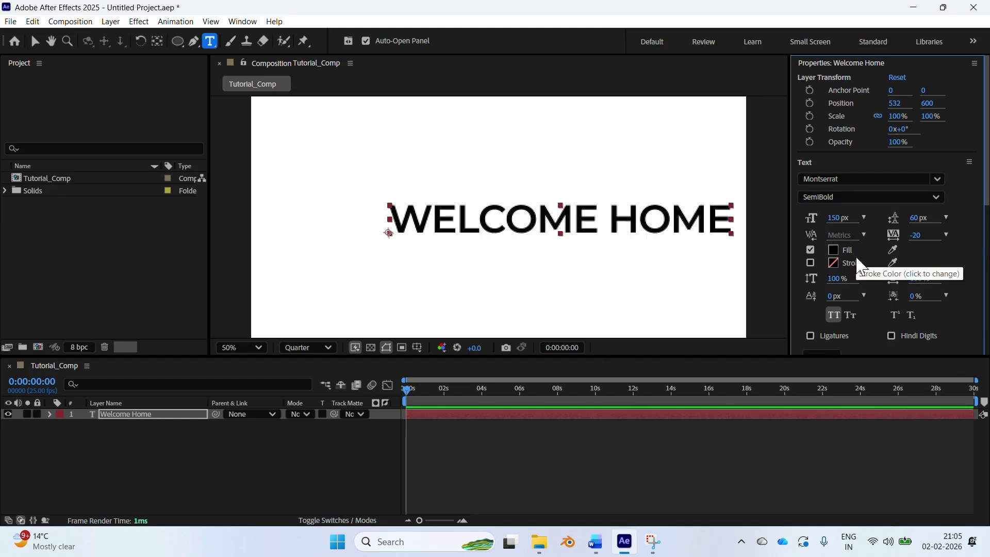
Break the text onto two lines before HOME and try a leading of 0 px
{"action": "left_click", "coordinate": [612, 216]}
{"action": "key", "text": "Return"}
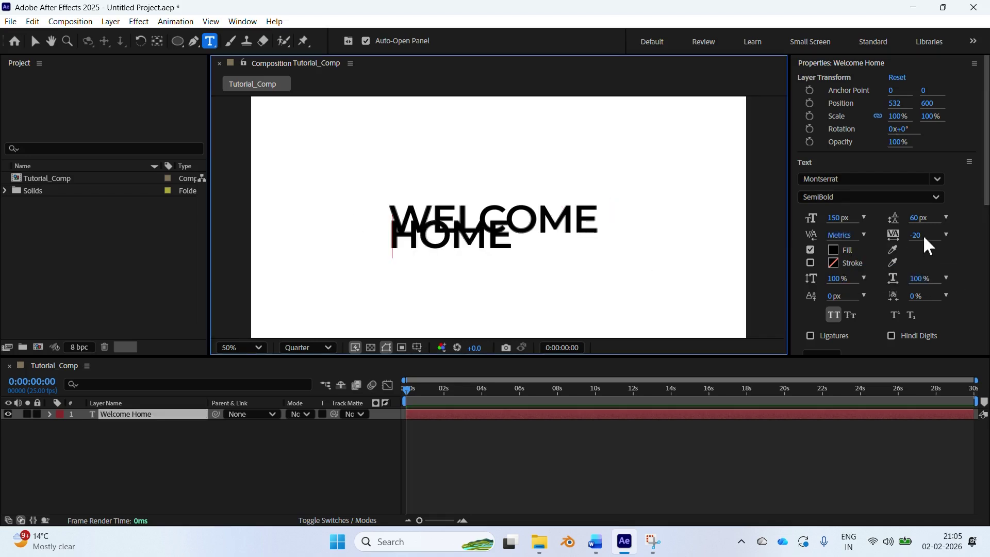
{"action": "left_click", "coordinate": [914, 219]}
{"action": "type", "text": "0"}
{"action": "key", "text": "Return"}
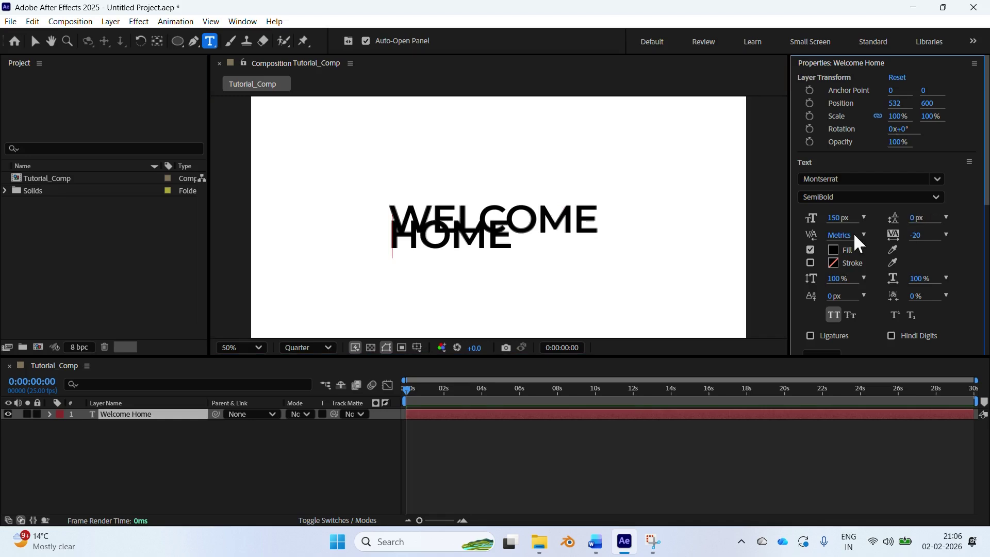
Set the leading of both text lines to 121 px and their tracking to -42
{"action": "key", "text": "ctrl+a"}
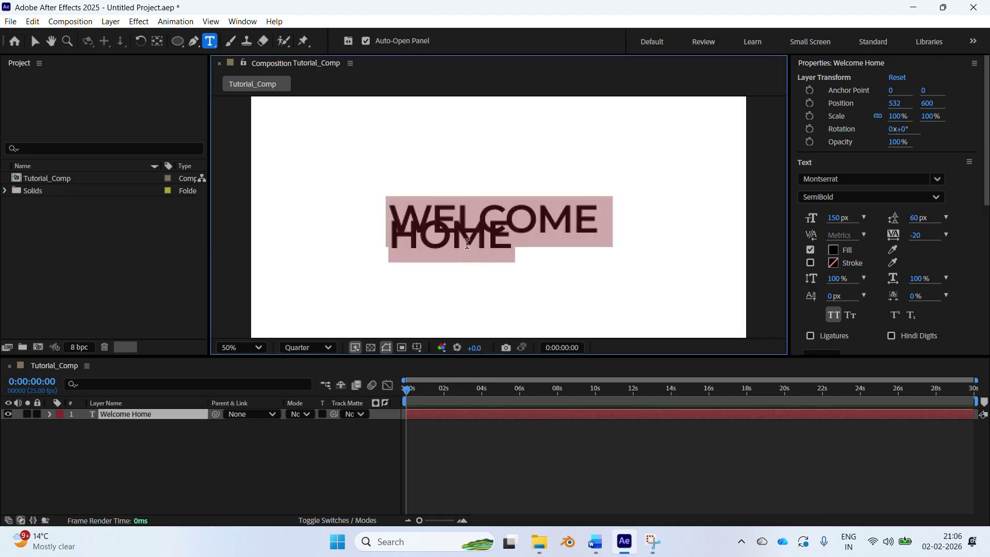
{"action": "left_click_drag", "start_coordinate": [918, 218], "coordinate": [971, 218]}
{"action": "left_click_drag", "start_coordinate": [906, 220], "coordinate": [963, 221]}
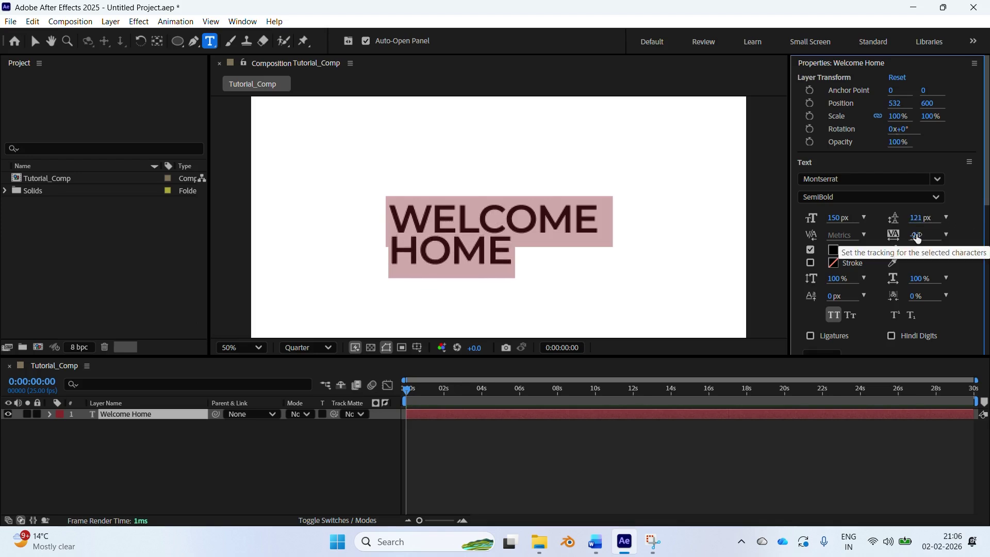
{"action": "mouse_move", "coordinate": [917, 237]}
{"action": "left_mouse_down"}
{"action": "mouse_move", "coordinate": [953, 243]}
{"action": "mouse_move", "coordinate": [927, 236]}
{"action": "left_mouse_up"}
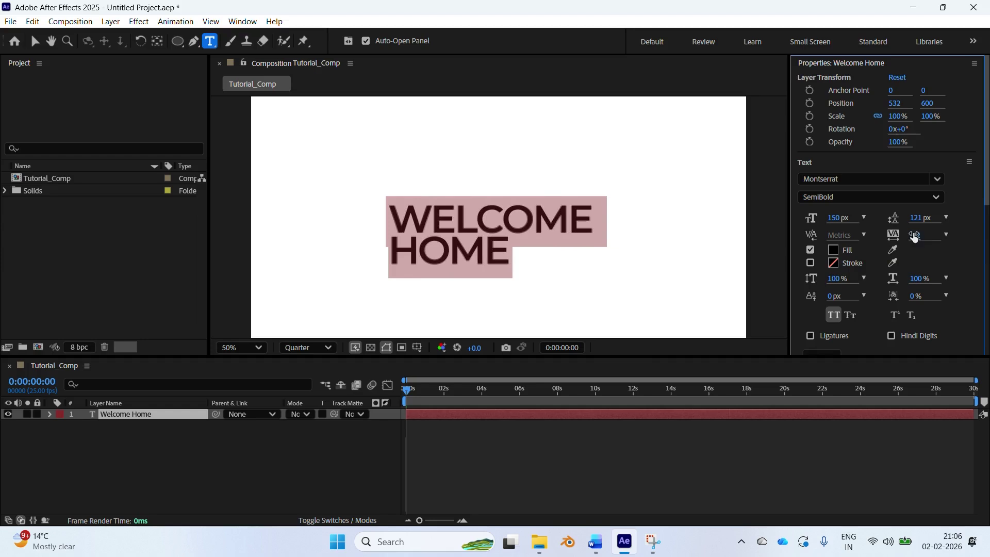
Change the fill colour of the text to pure red, FF0000
{"action": "left_click", "coordinate": [835, 249]}
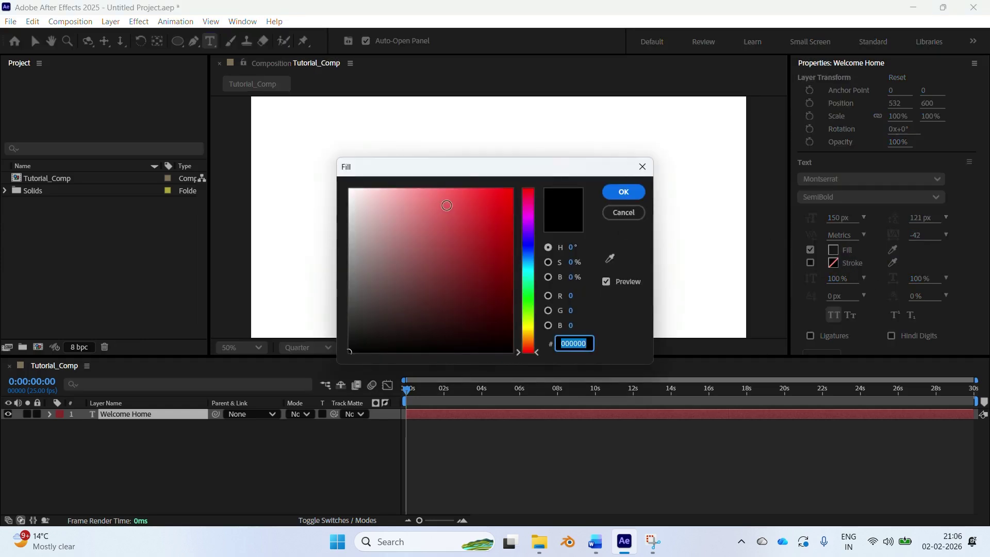
{"action": "left_click_drag", "start_coordinate": [476, 212], "coordinate": [514, 188]}
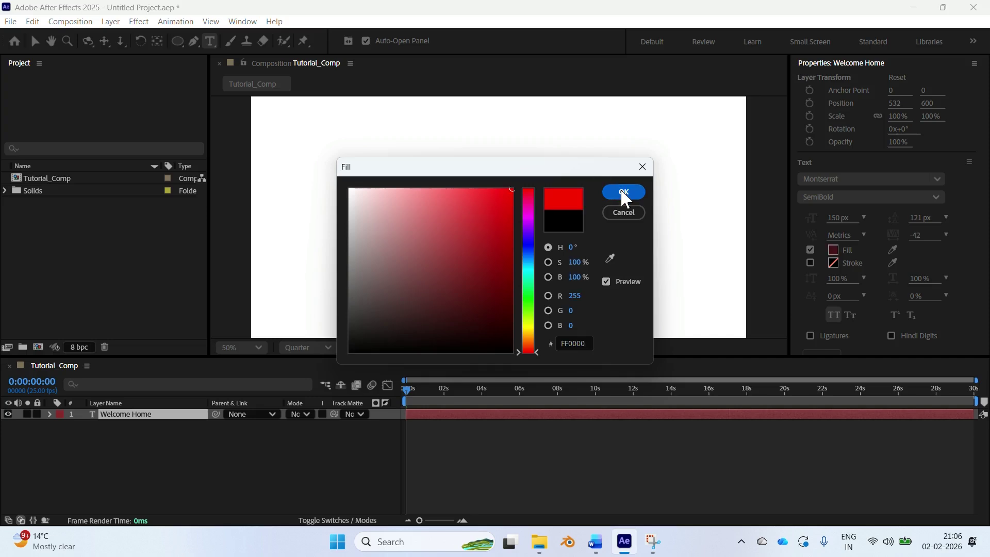
{"action": "left_click", "coordinate": [623, 192]}
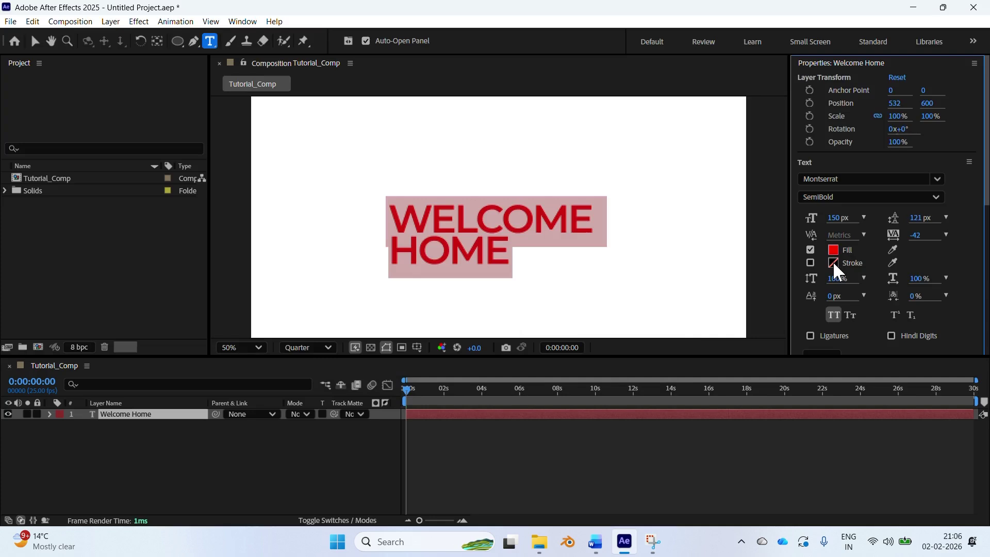
Add a near-black stroke, colour 130000, to the text and set its width to 8 px
{"action": "left_click", "coordinate": [834, 263]}
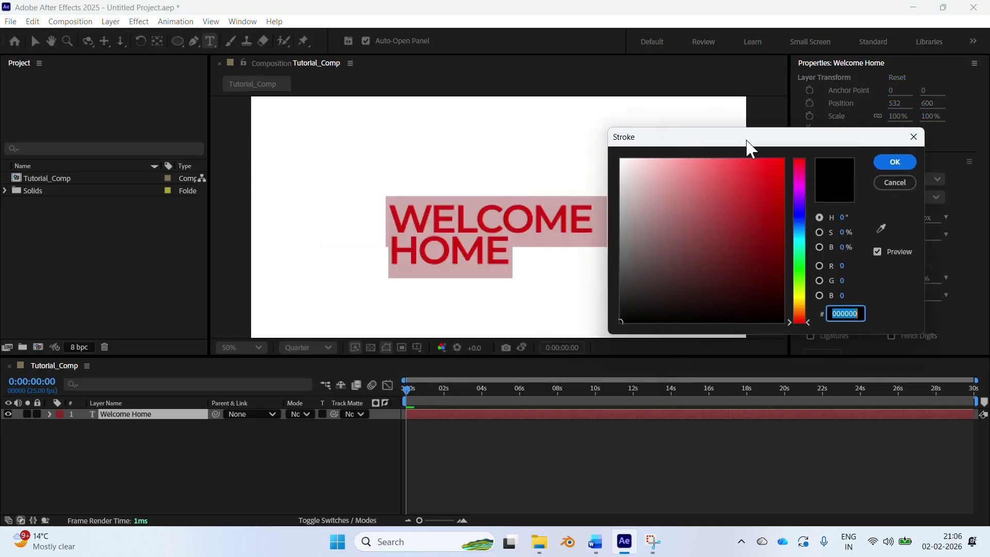
{"action": "left_click", "coordinate": [747, 239]}
{"action": "left_click", "coordinate": [759, 261]}
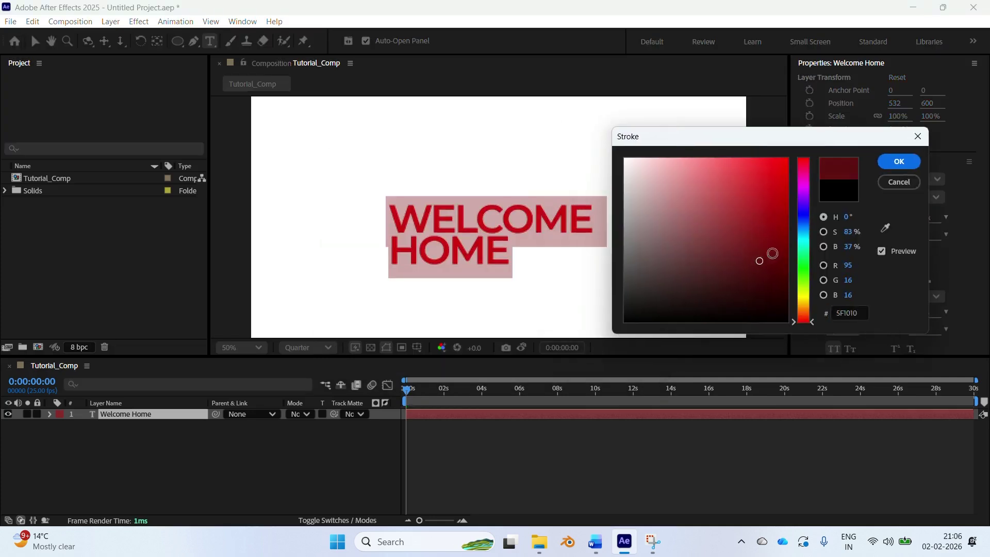
{"action": "left_click", "coordinate": [788, 310]}
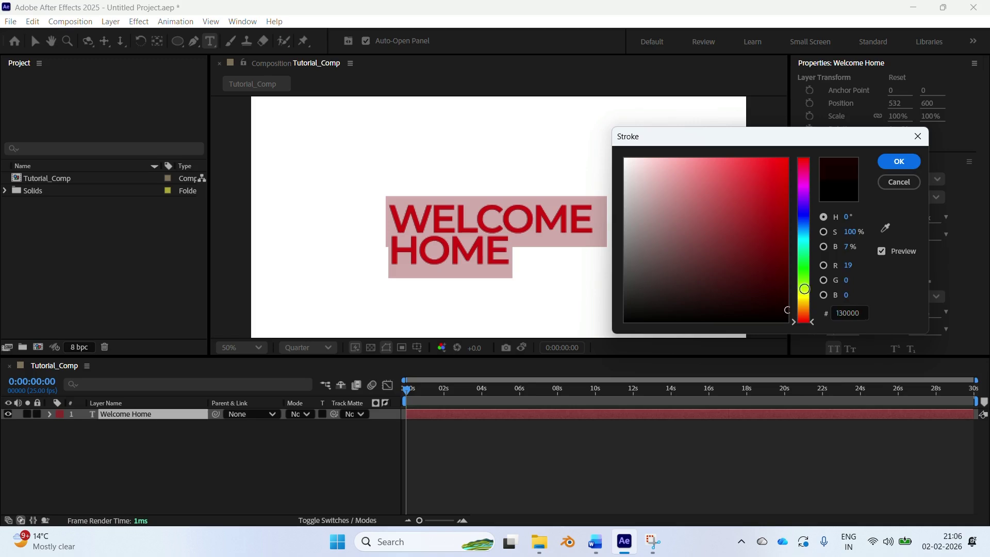
{"action": "left_click", "coordinate": [898, 161]}
{"action": "mouse_move", "coordinate": [837, 281]}
{"action": "left_mouse_down"}
{"action": "mouse_move", "coordinate": [856, 282]}
{"action": "mouse_move", "coordinate": [838, 283]}
{"action": "left_mouse_up"}
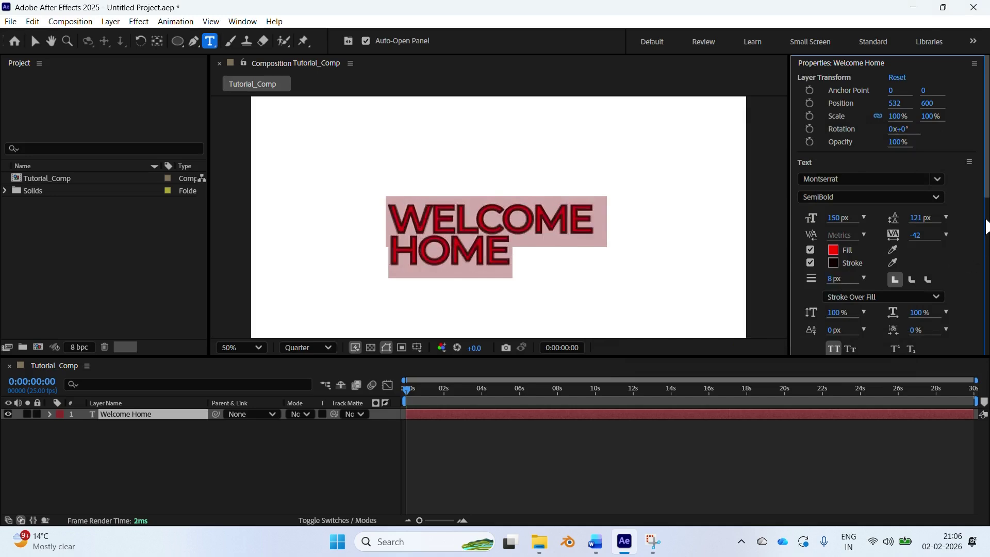
Try right alignment for the two text lines and set their paragraph alignment to centred
{"action": "scroll", "coordinate": [986, 227], "scroll_direction": "down", "scroll_amount": 3}
{"action": "scroll", "coordinate": [986, 227], "scroll_direction": "up", "scroll_amount": 3}
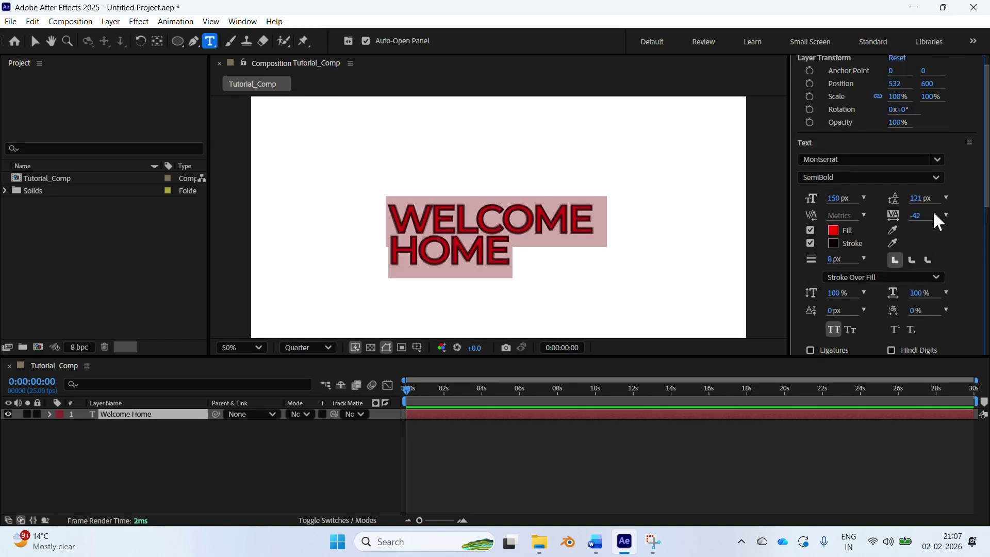
{"action": "scroll", "coordinate": [986, 206], "scroll_direction": "down", "scroll_amount": 2}
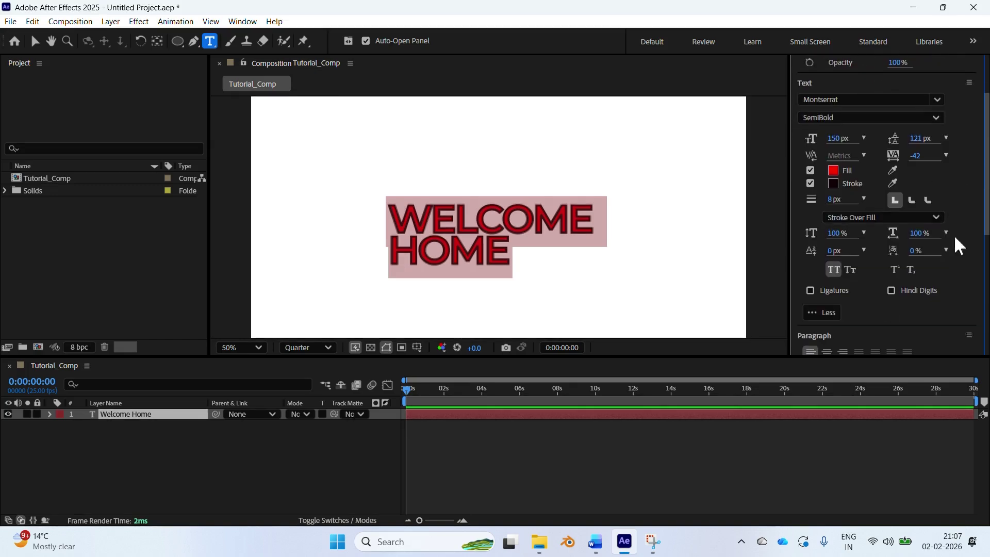
{"action": "scroll", "coordinate": [987, 199], "scroll_direction": "down", "scroll_amount": 2}
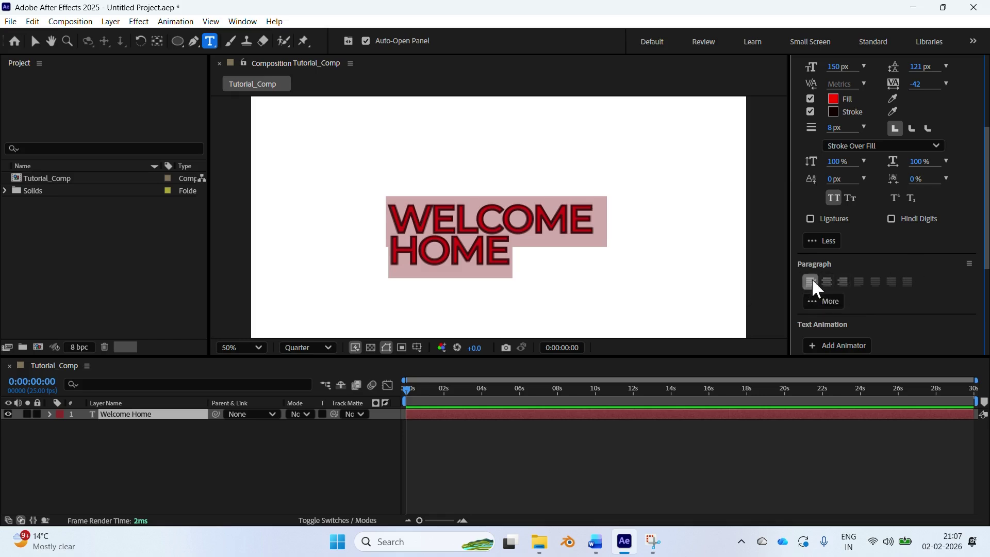
{"action": "left_click", "coordinate": [828, 282]}
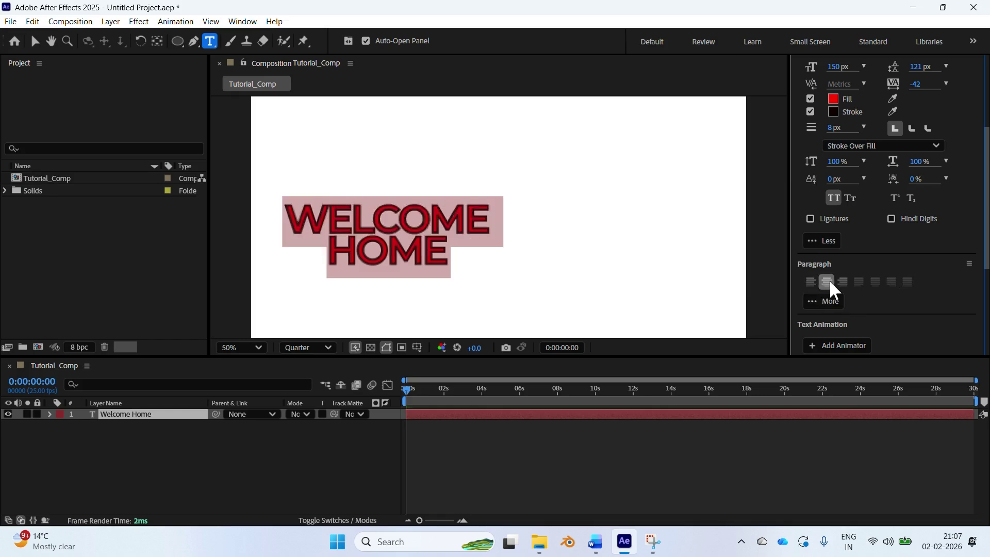
{"action": "left_click", "coordinate": [844, 282]}
{"action": "left_click", "coordinate": [828, 281]}
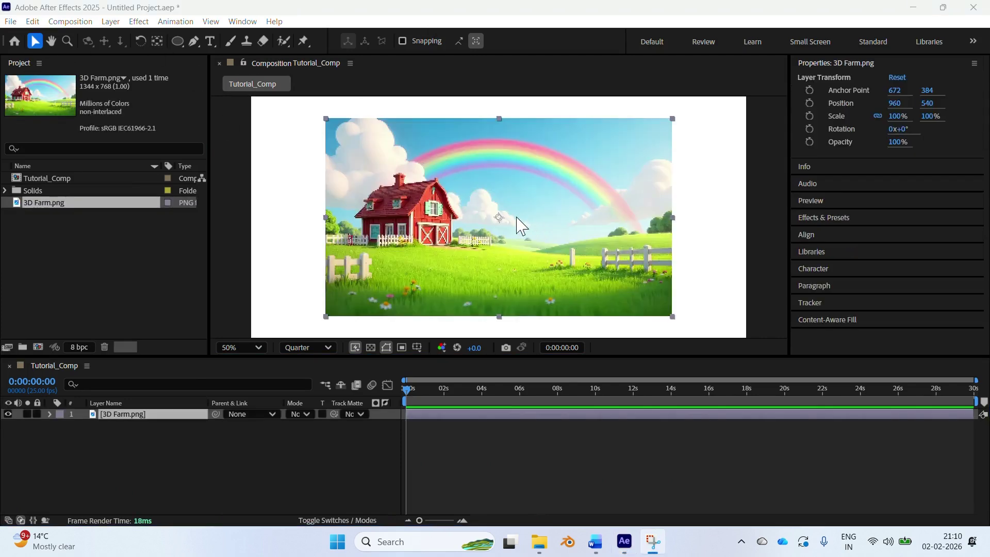
Move the 3D Farm.png layer slightly within the composition, to position 976, 558
{"action": "left_click_drag", "start_coordinate": [516, 223], "coordinate": [520, 228]}
Try a large elliptical mask over most of the 3D Farm.png image and delete that mask
{"action": "left_click_drag", "start_coordinate": [177, 40], "coordinate": [224, 53]}
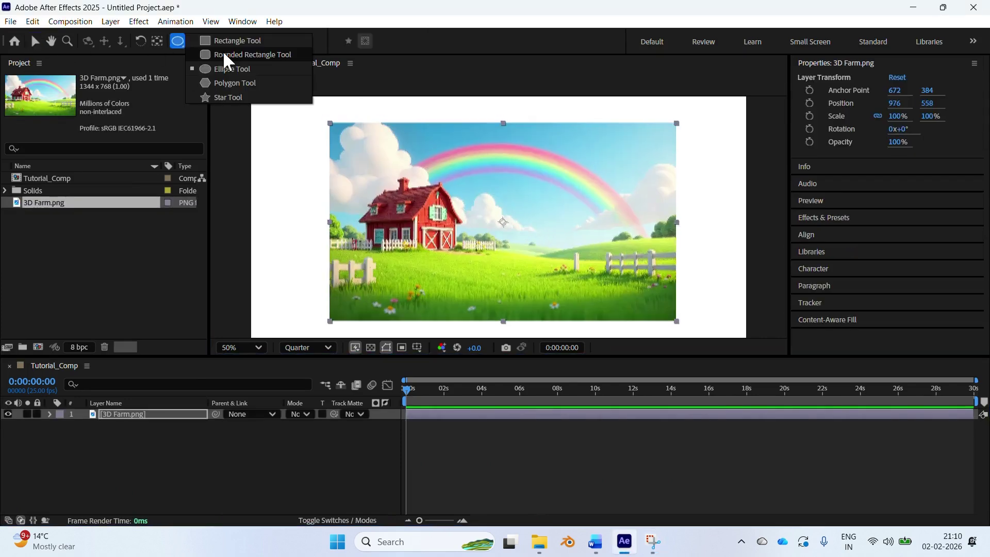
{"action": "left_click", "coordinate": [184, 43]}
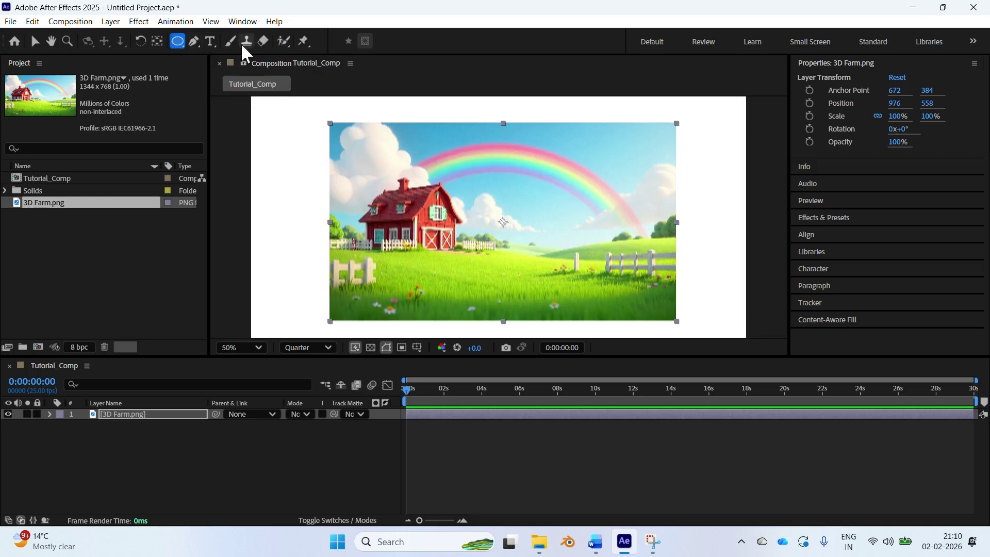
{"action": "left_click_drag", "start_coordinate": [341, 133], "coordinate": [647, 315]}
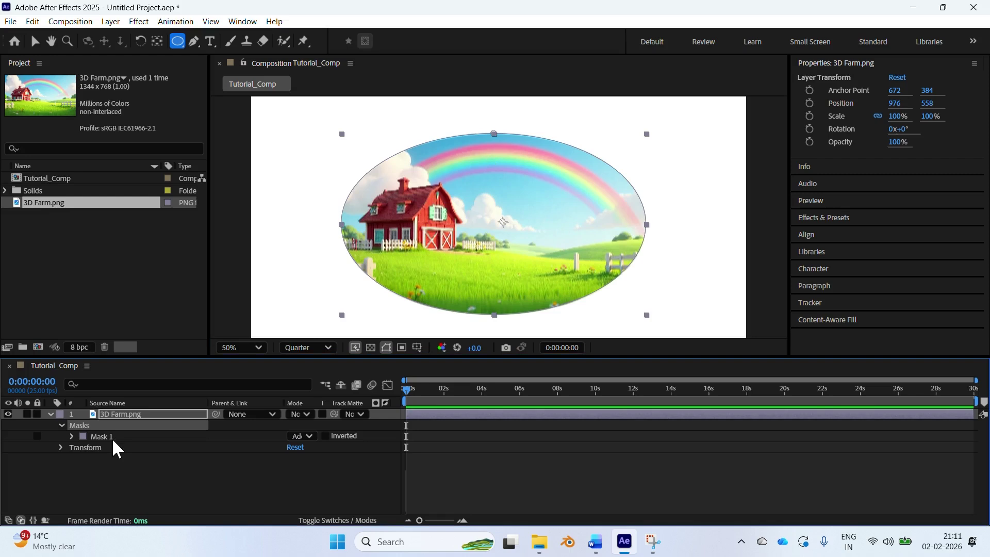
{"action": "left_click", "coordinate": [113, 438]}
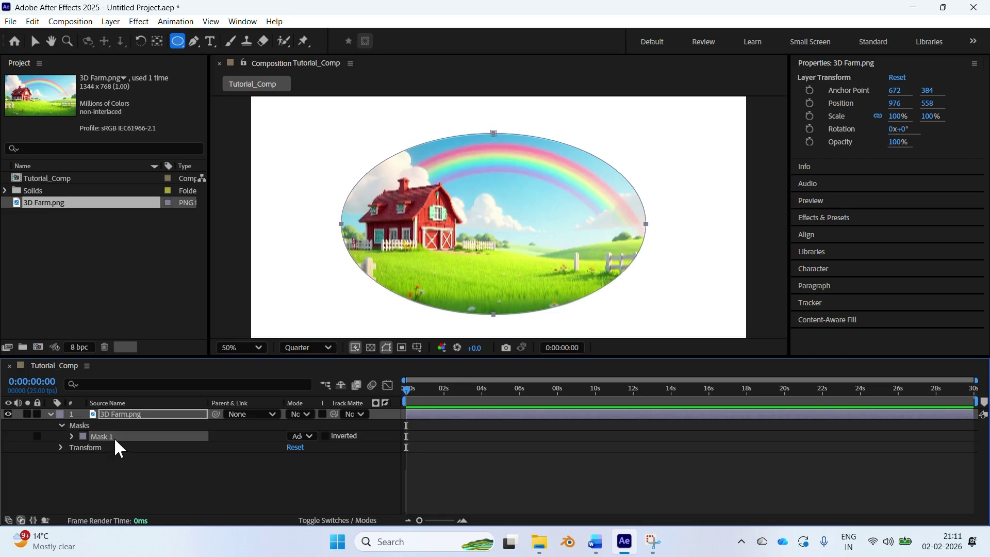
{"action": "key", "text": "Delete"}
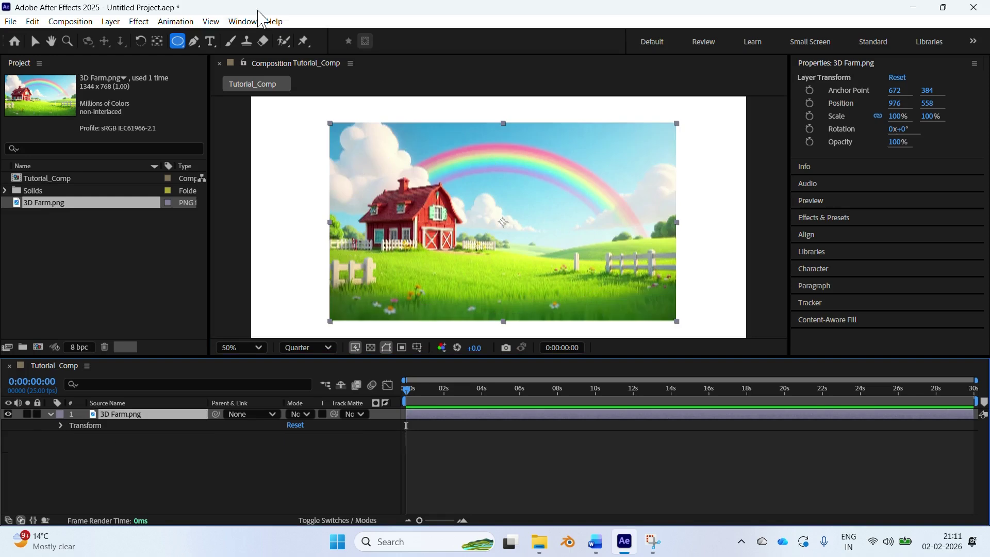
Start a Pen tool mask just outside the farm image's left edge and trace it over the barn's roof and cupola
{"action": "left_click", "coordinate": [196, 45]}
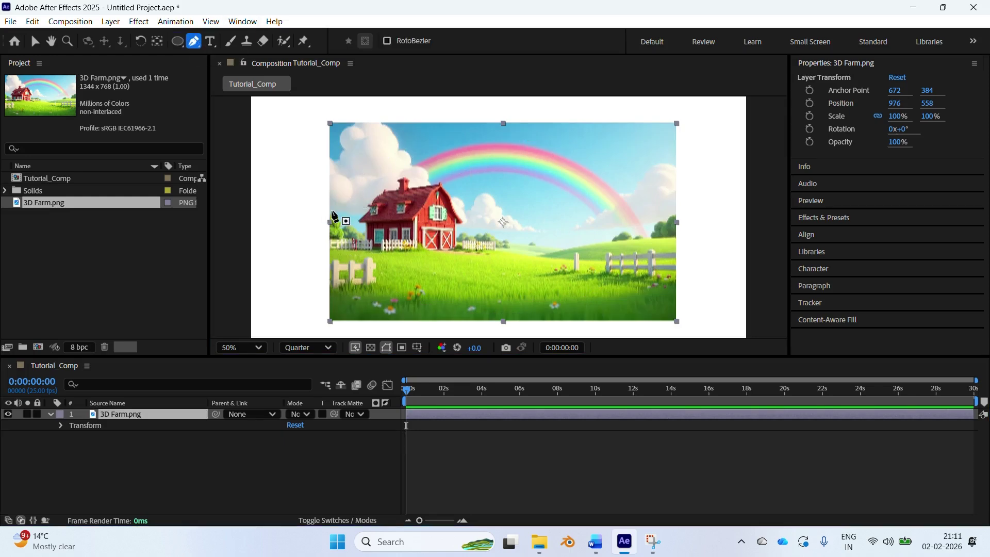
{"action": "left_click", "coordinate": [323, 210]}
{"action": "left_click_drag", "start_coordinate": [363, 210], "coordinate": [381, 187]}
{"action": "left_click", "coordinate": [396, 184]}
{"action": "left_click", "coordinate": [402, 174]}
{"action": "left_click", "coordinate": [415, 178]}
{"action": "left_click", "coordinate": [429, 183]}
{"action": "left_click", "coordinate": [454, 185]}
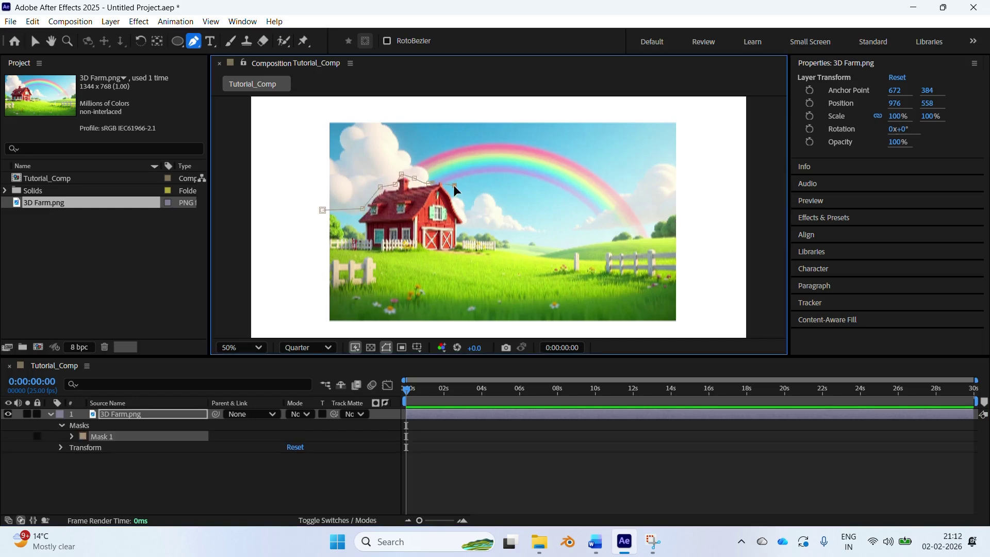
Continue the mask path down the barn's right side and along the horizon, and close it around the image's lower part
{"action": "left_click", "coordinate": [464, 221]}
{"action": "left_click", "coordinate": [522, 237]}
{"action": "left_click", "coordinate": [616, 239]}
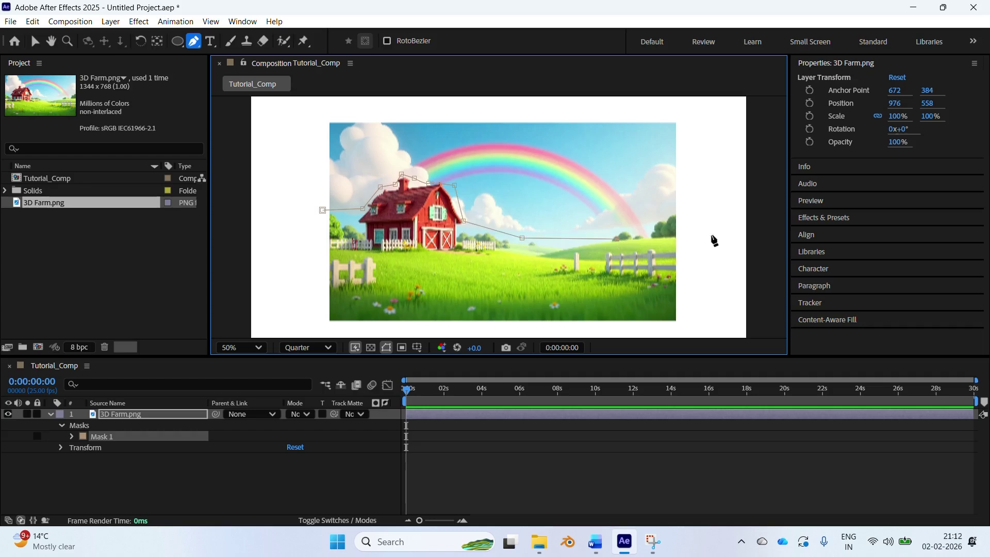
{"action": "left_click", "coordinate": [695, 236]}
{"action": "left_click", "coordinate": [685, 326]}
{"action": "left_click", "coordinate": [326, 327]}
{"action": "left_click", "coordinate": [322, 210]}
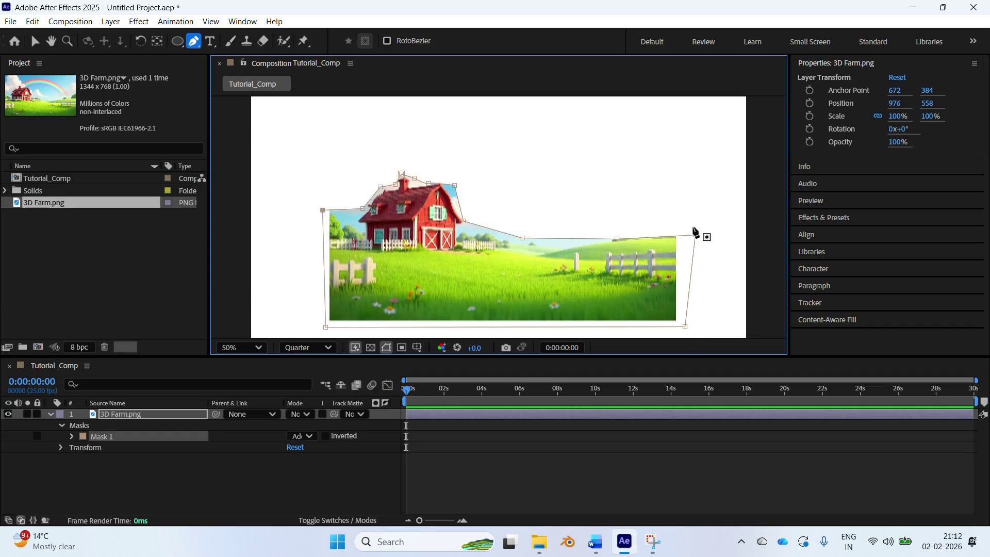
{"action": "left_click", "coordinate": [150, 414]}
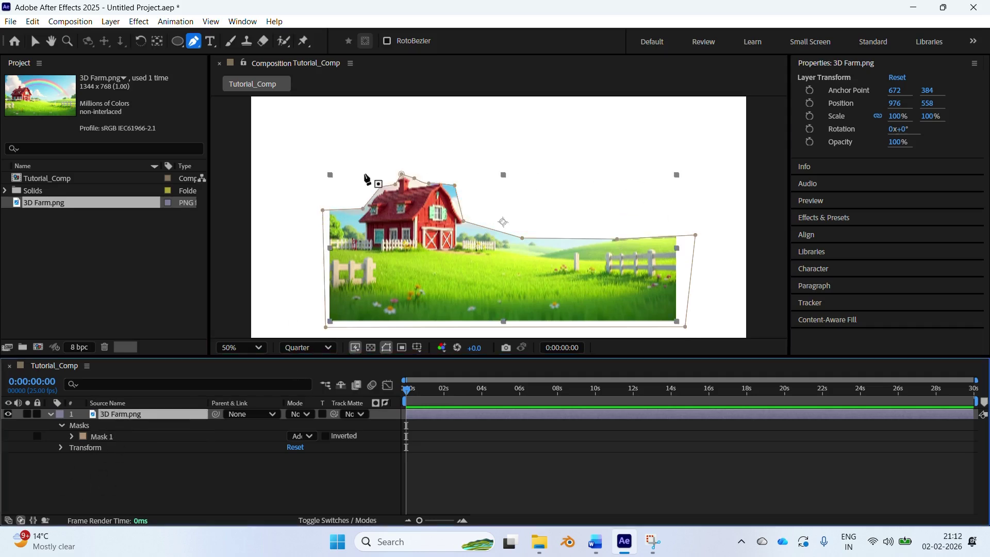
{"action": "key", "text": "ctrl+z"}
{"action": "left_click", "coordinate": [431, 41]}
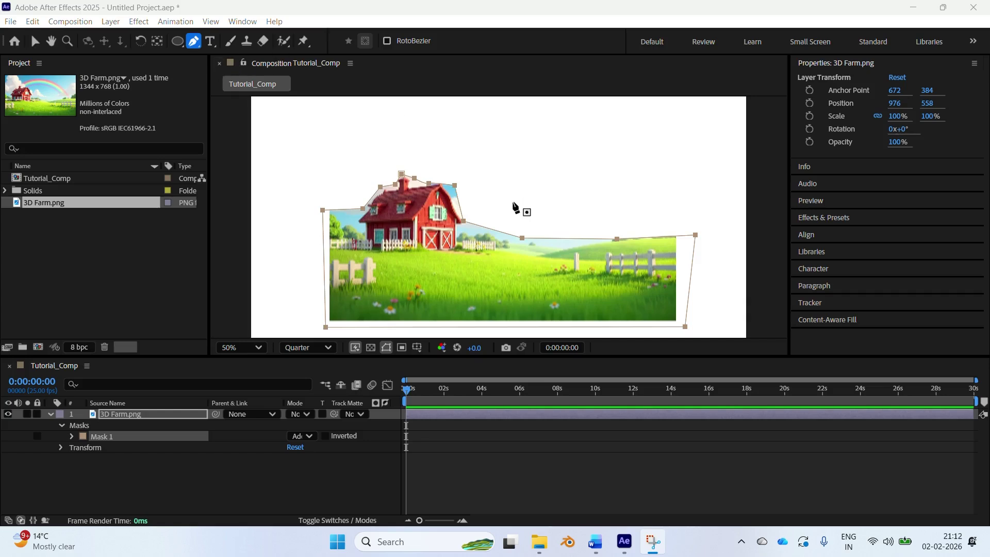
Try adding elliptical masks over the rainbow and sky of the farm image, and undo them
{"action": "left_click", "coordinate": [180, 44]}
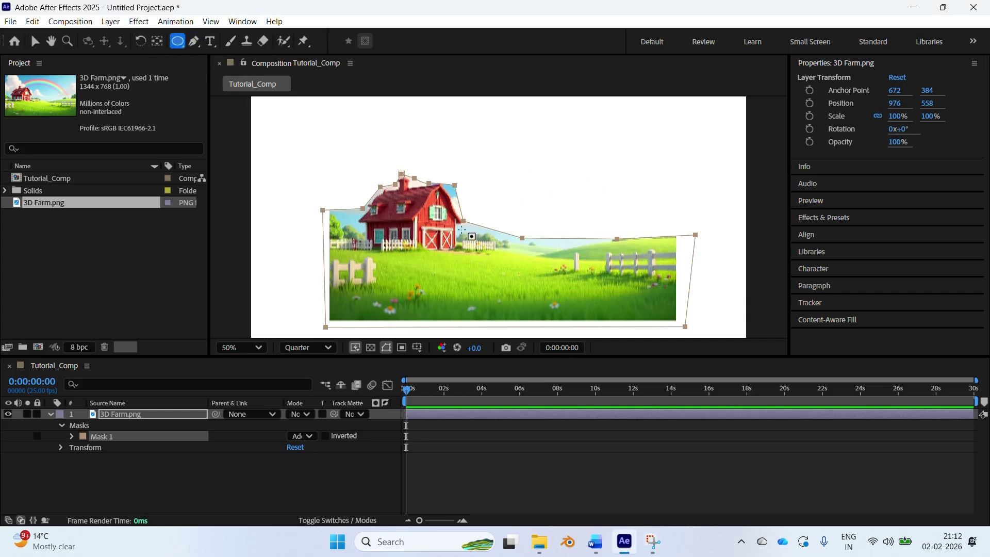
{"action": "left_click", "coordinate": [146, 418]}
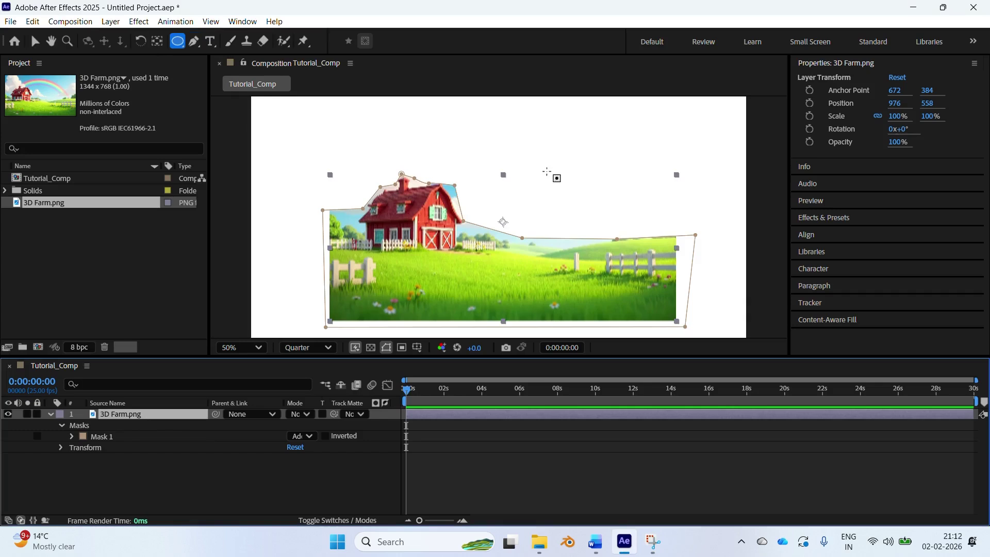
{"action": "left_click_drag", "start_coordinate": [541, 157], "coordinate": [643, 240]}
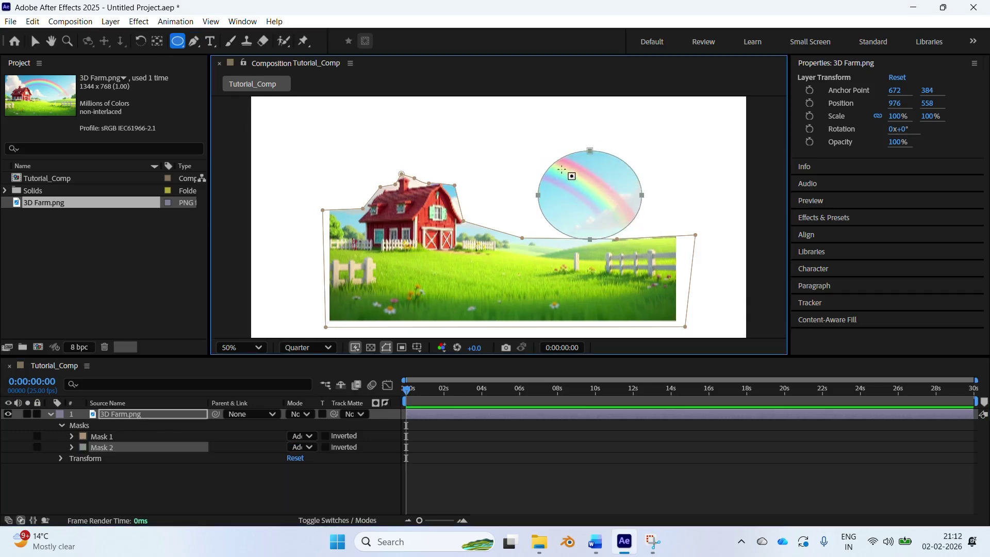
{"action": "left_click_drag", "start_coordinate": [475, 130], "coordinate": [524, 181]}
{"action": "key", "text": "ctrl+z"}
{"action": "key", "text": "ctrl+z"}
{"action": "key", "text": "g"}
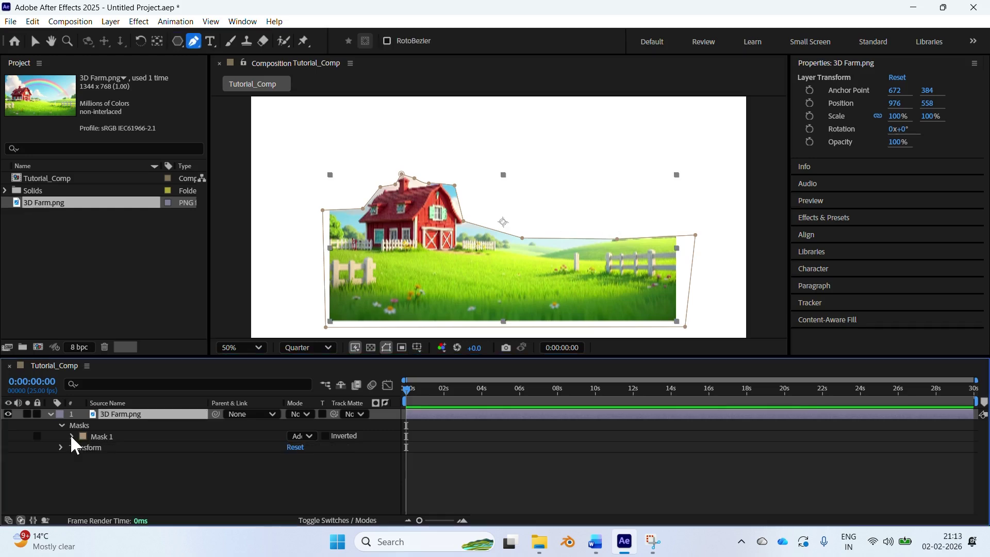
Expand Mask 1 to examine its path, feather, opacity and expansion properties, and select Mask Path with the Selection tool active
{"action": "left_click", "coordinate": [72, 437]}
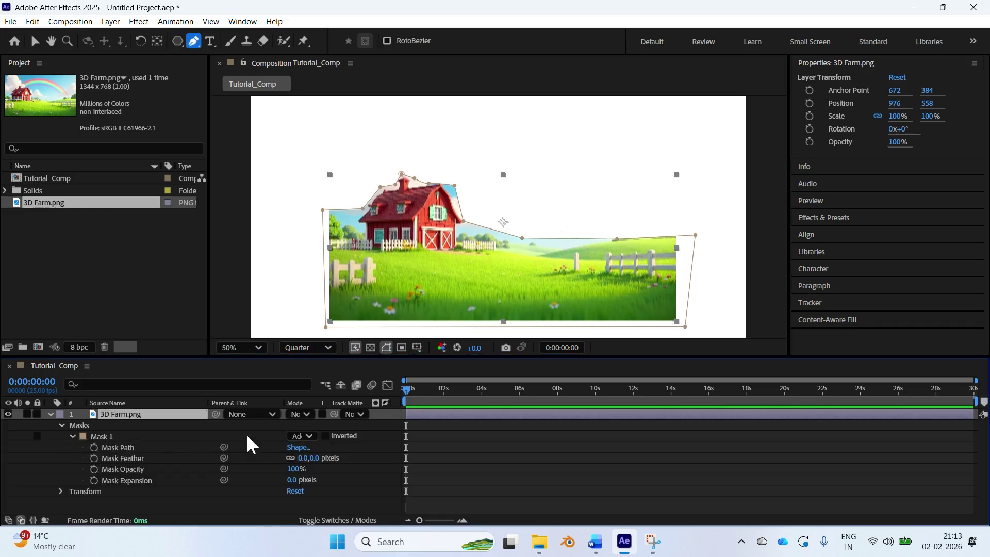
{"action": "left_click", "coordinate": [122, 447]}
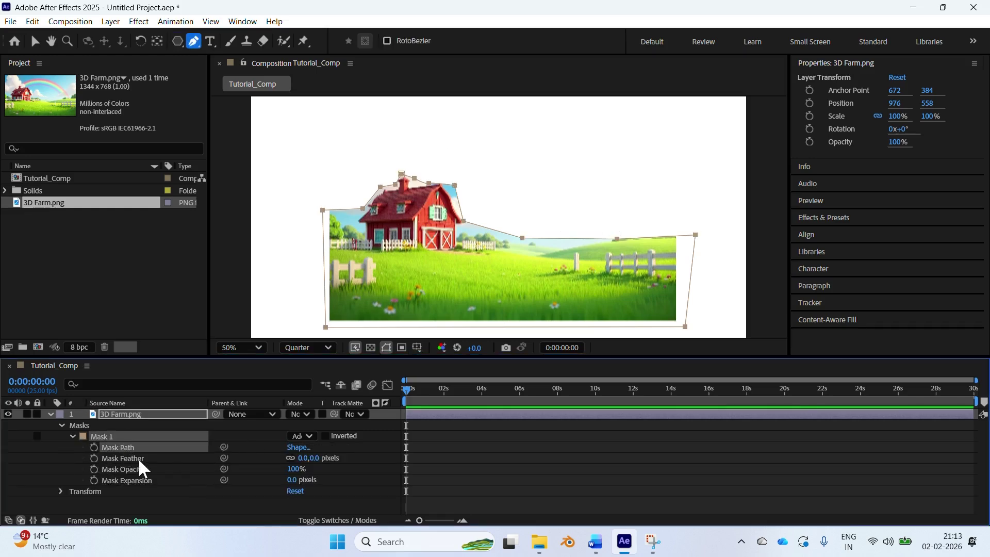
{"action": "left_click", "coordinate": [135, 458], "text": "shift"}
{"action": "left_click", "coordinate": [127, 480]}
{"action": "left_click", "coordinate": [122, 446]}
{"action": "key", "text": "v"}
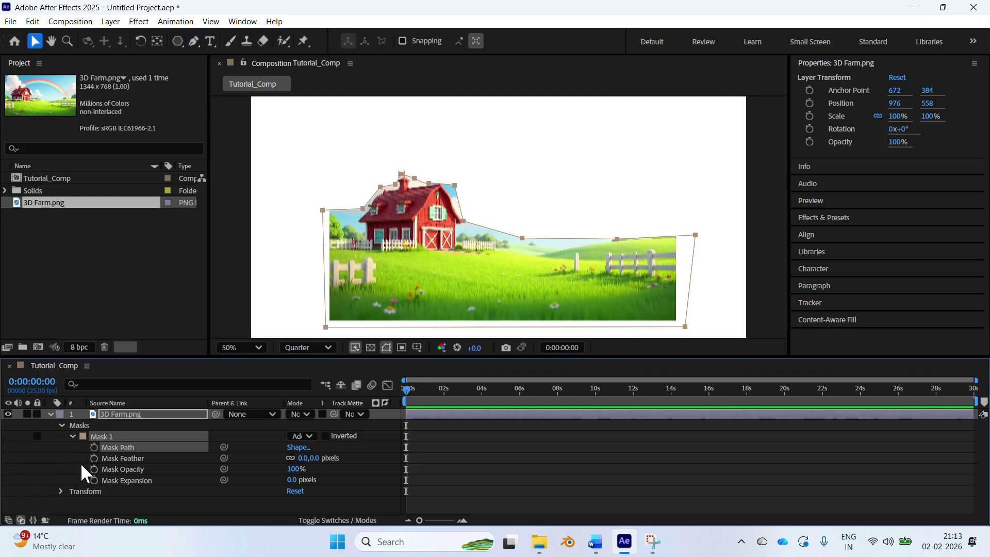
Try adjusting the feather and opacity of Mask 1 on the 3D Farm.png layer
{"action": "left_click", "coordinate": [137, 458]}
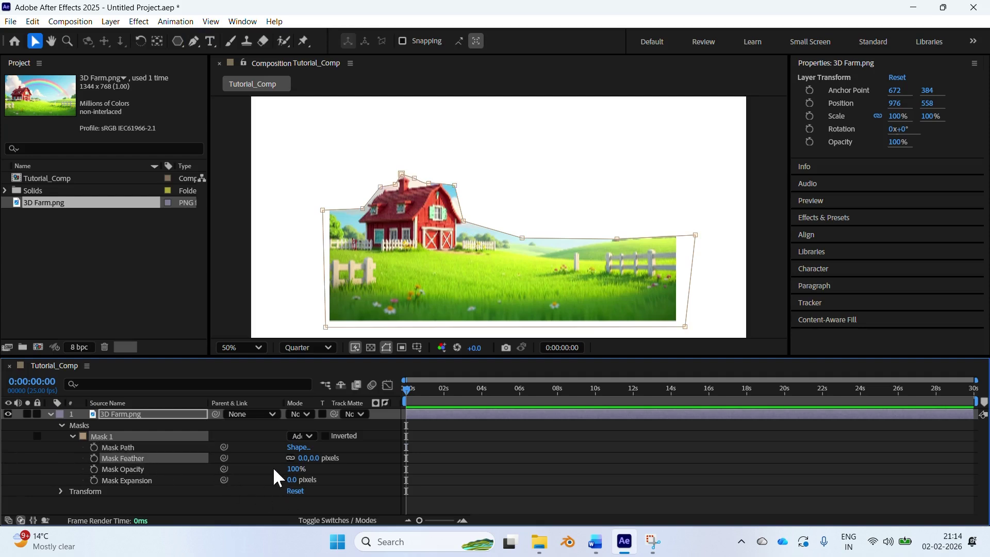
{"action": "mouse_move", "coordinate": [304, 459]}
{"action": "left_mouse_down"}
{"action": "mouse_move", "coordinate": [428, 456]}
{"action": "mouse_move", "coordinate": [331, 457]}
{"action": "mouse_move", "coordinate": [392, 457]}
{"action": "mouse_move", "coordinate": [301, 476]}
{"action": "left_mouse_up"}
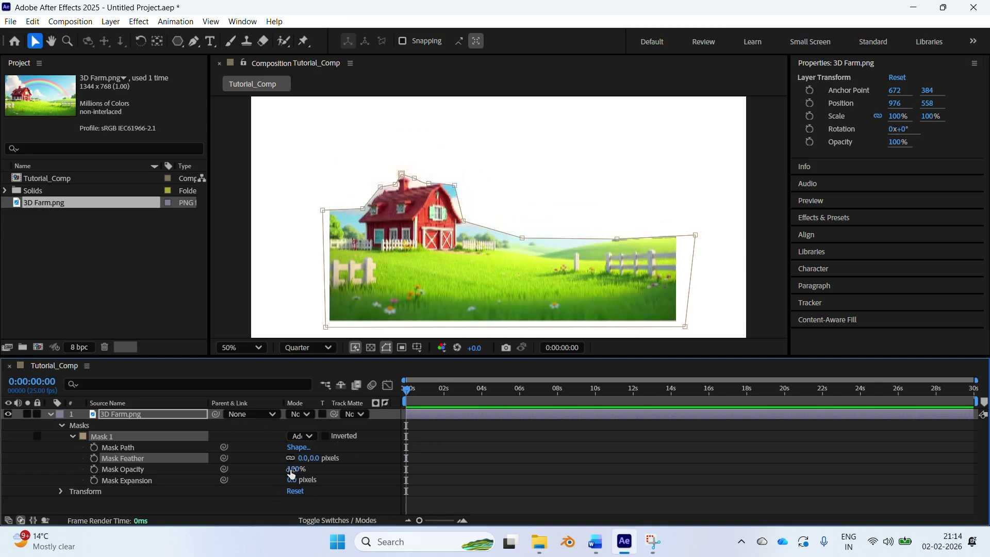
{"action": "left_click_drag", "start_coordinate": [295, 474], "coordinate": [559, 477]}
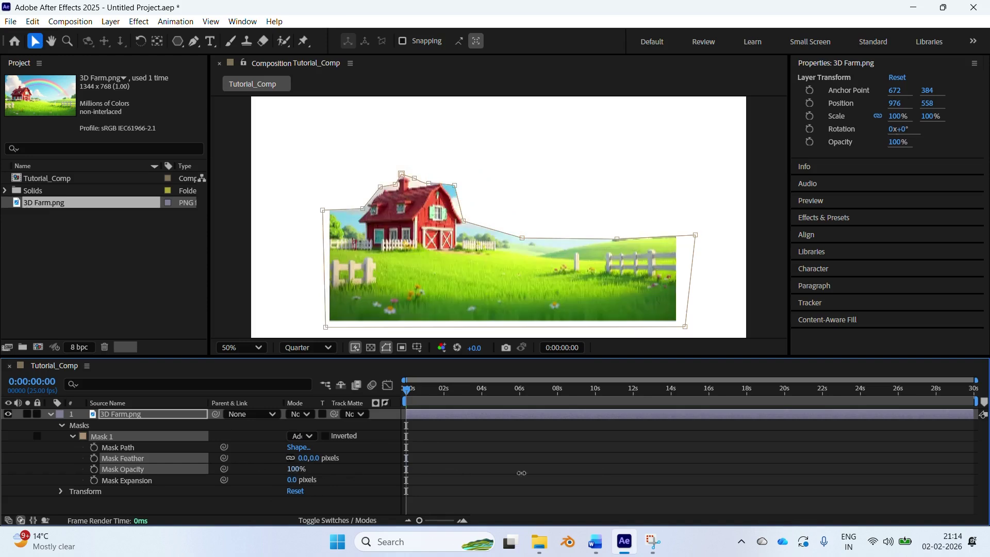
Add a pentagon mask over the rainbow, compare it with Mask 1's opacity, and delete the pentagon mask
{"action": "left_click", "coordinate": [177, 41]}
{"action": "left_click_drag", "start_coordinate": [526, 159], "coordinate": [519, 102]}
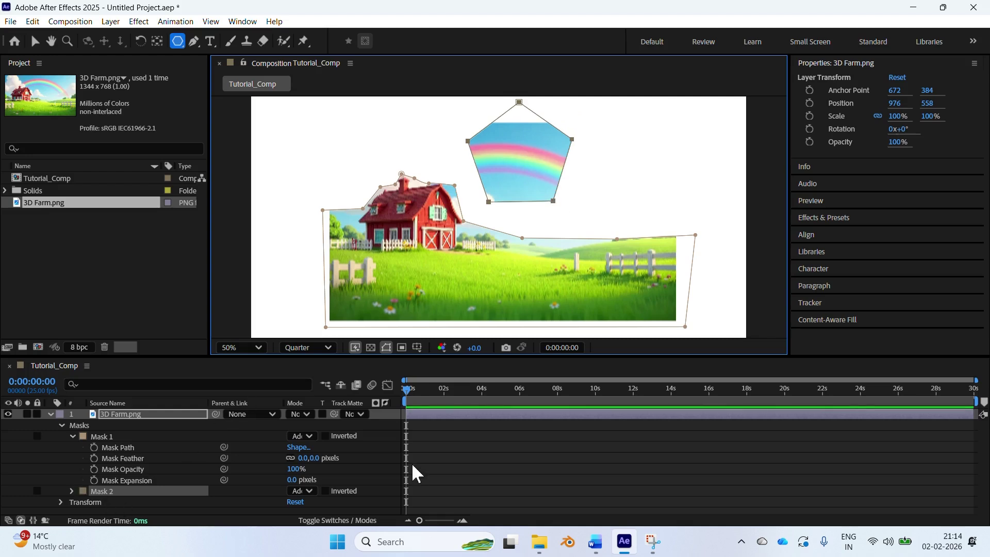
{"action": "left_click_drag", "start_coordinate": [293, 469], "coordinate": [319, 458]}
{"action": "left_click", "coordinate": [102, 490]}
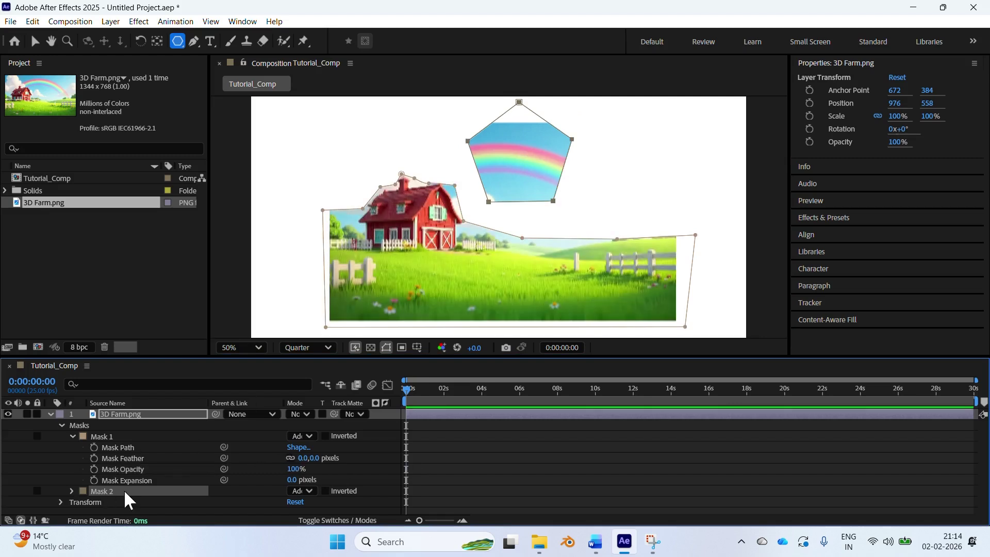
{"action": "key", "text": "Delete"}
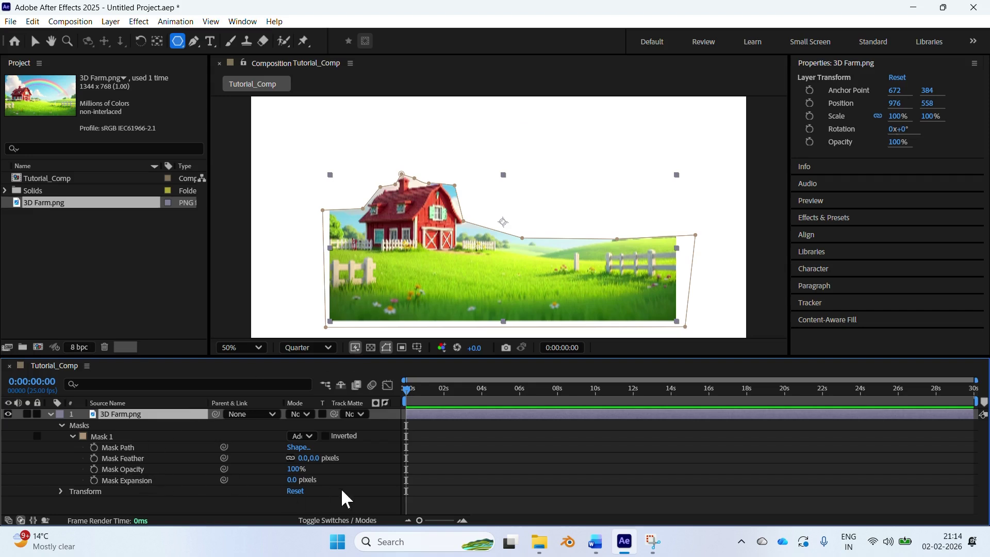
Try adjusting the expansion of Mask 1
{"action": "left_click", "coordinate": [142, 480]}
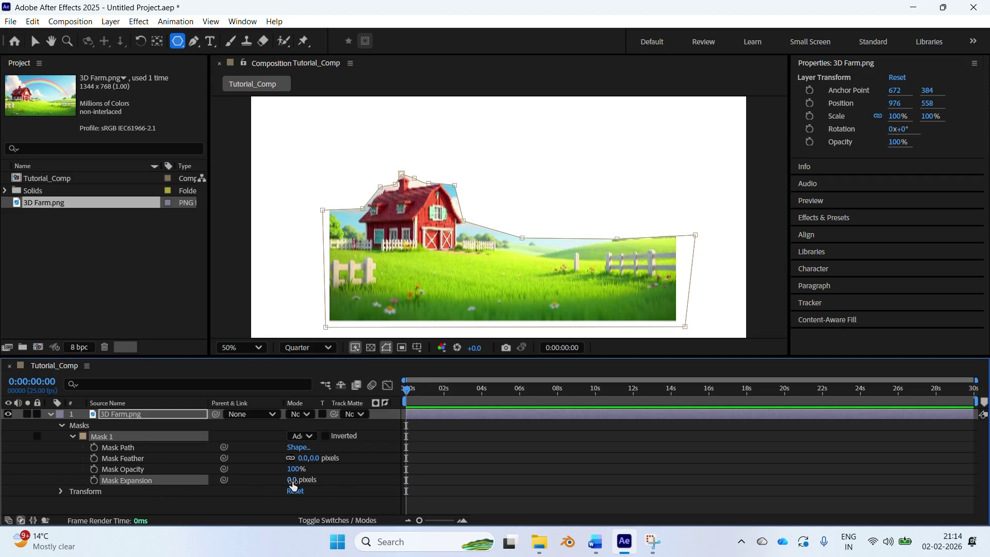
{"action": "mouse_move", "coordinate": [292, 484]}
{"action": "left_mouse_down"}
{"action": "mouse_move", "coordinate": [255, 480]}
{"action": "mouse_move", "coordinate": [286, 479]}
{"action": "left_mouse_up"}
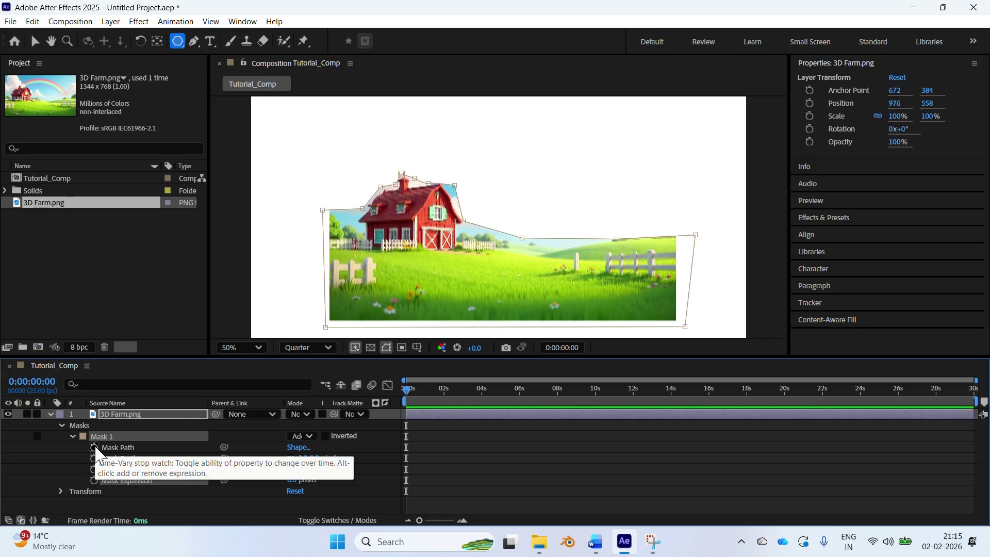
Animate Mask 1's path from a keyframe at 0:00:00:00 to a reshaped outline at 0:00:01:24 by moving three vertices along the hills
{"action": "left_click", "coordinate": [95, 447]}
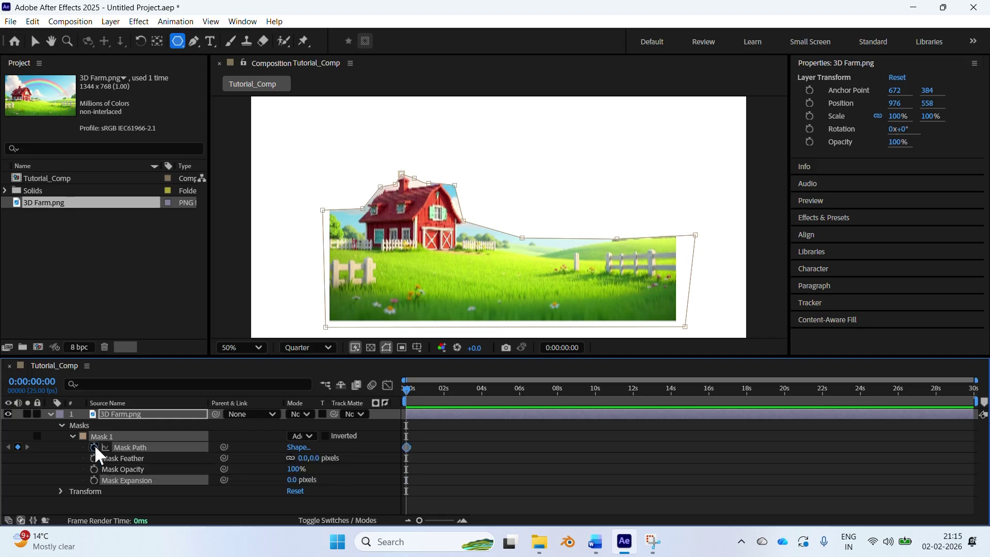
{"action": "left_click", "coordinate": [443, 389]}
{"action": "key", "text": "v"}
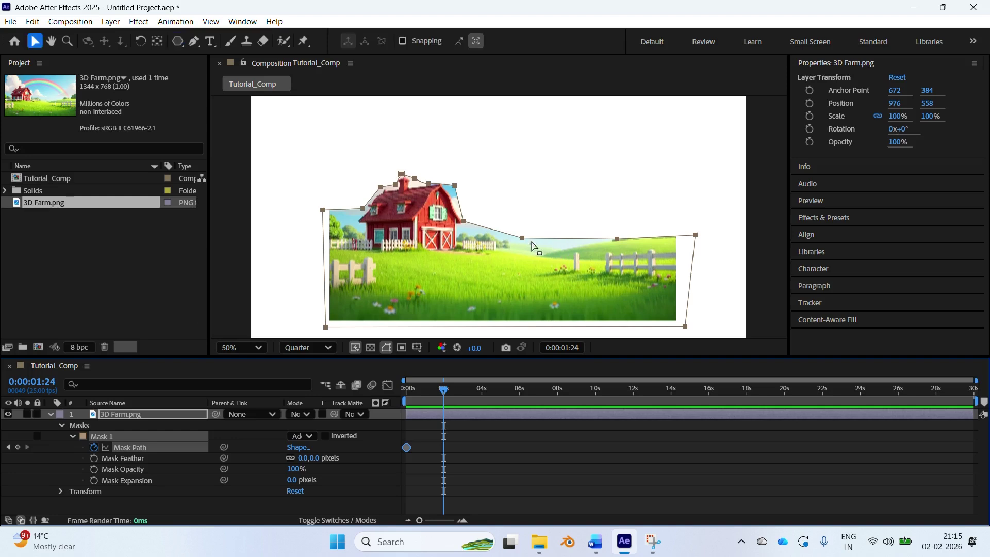
{"action": "left_click_drag", "start_coordinate": [522, 239], "coordinate": [520, 279]}
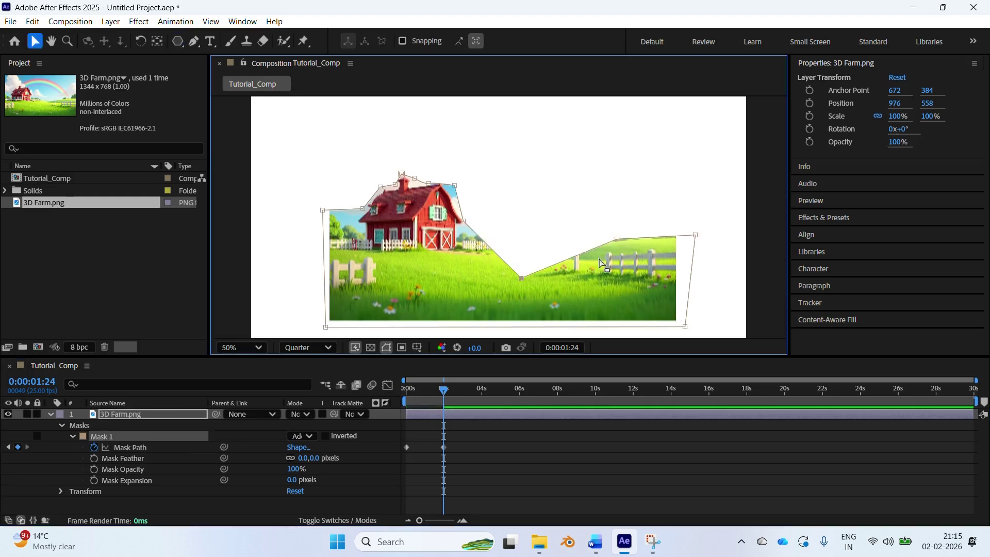
{"action": "left_click_drag", "start_coordinate": [618, 238], "coordinate": [578, 222]}
{"action": "left_click_drag", "start_coordinate": [695, 234], "coordinate": [637, 237]}
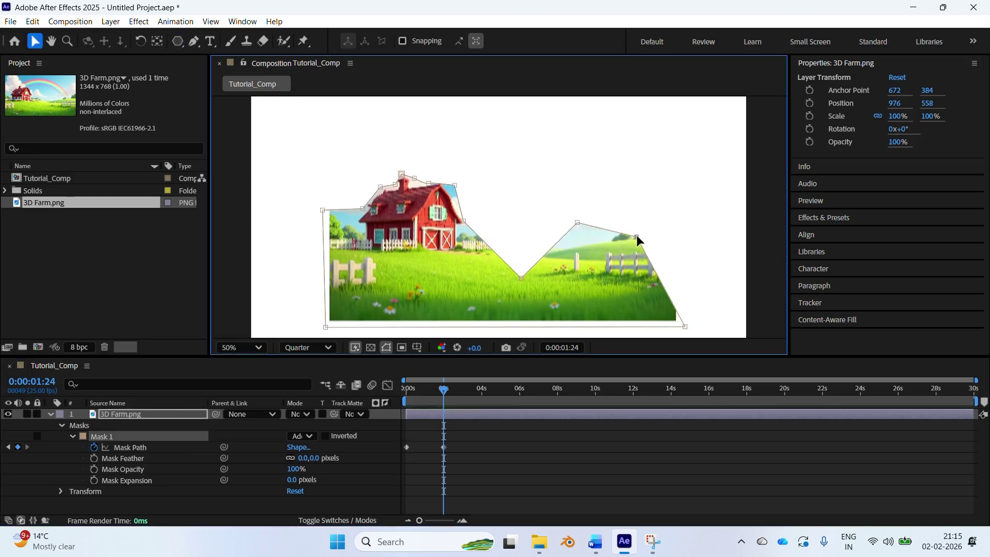
Preview the mask path animation from the start of the composition
{"action": "key", "text": "Home"}
{"action": "key", "text": "space"}
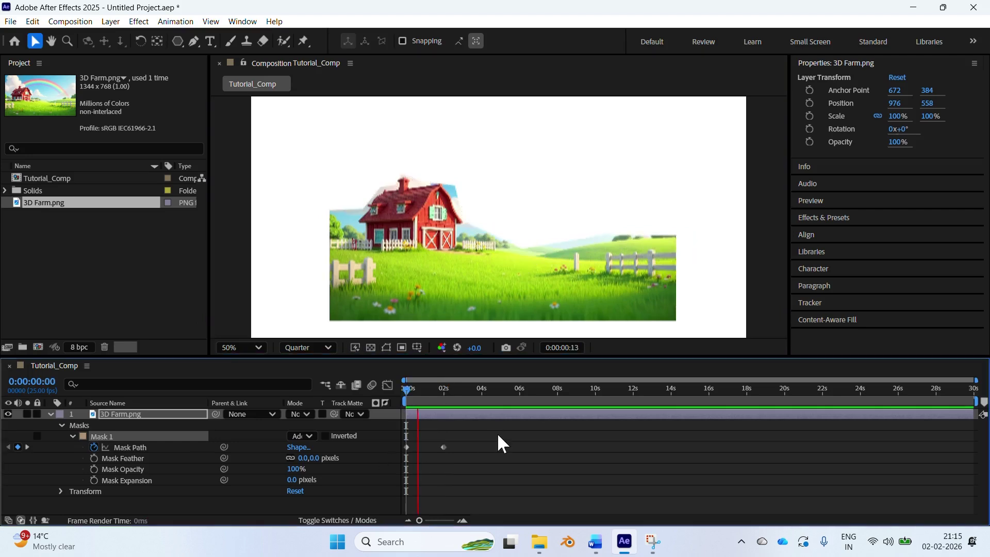
{"action": "key", "text": "space"}
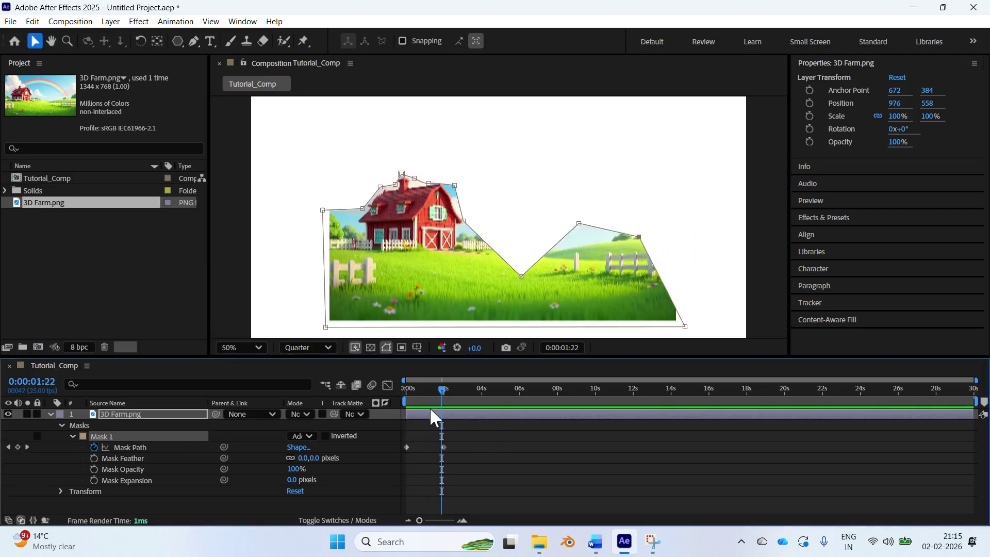
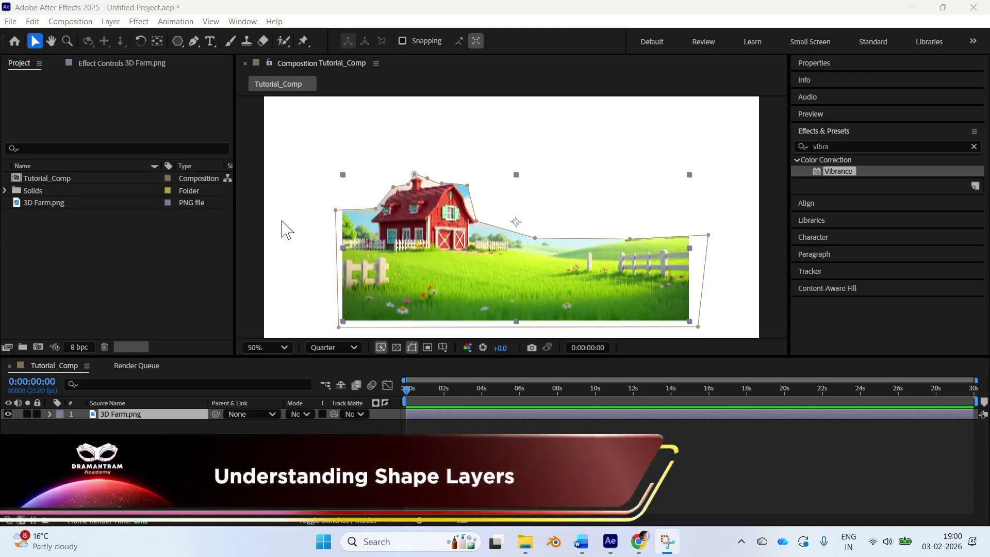
Draw a red rectangle shape layer about 1176 by 600 px in the canvas and rename the layer Rectangle
{"action": "left_click", "coordinate": [177, 42]}
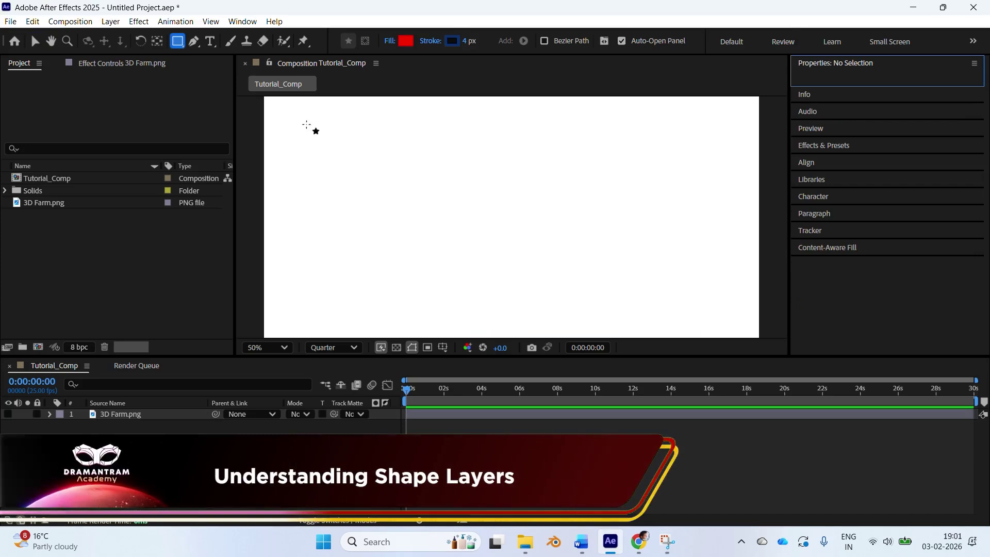
{"action": "mouse_move", "coordinate": [370, 148]}
{"action": "left_mouse_down"}
{"action": "mouse_move", "coordinate": [438, 202]}
{"action": "mouse_move", "coordinate": [673, 303]}
{"action": "left_mouse_up"}
{"action": "left_click", "coordinate": [154, 413]}
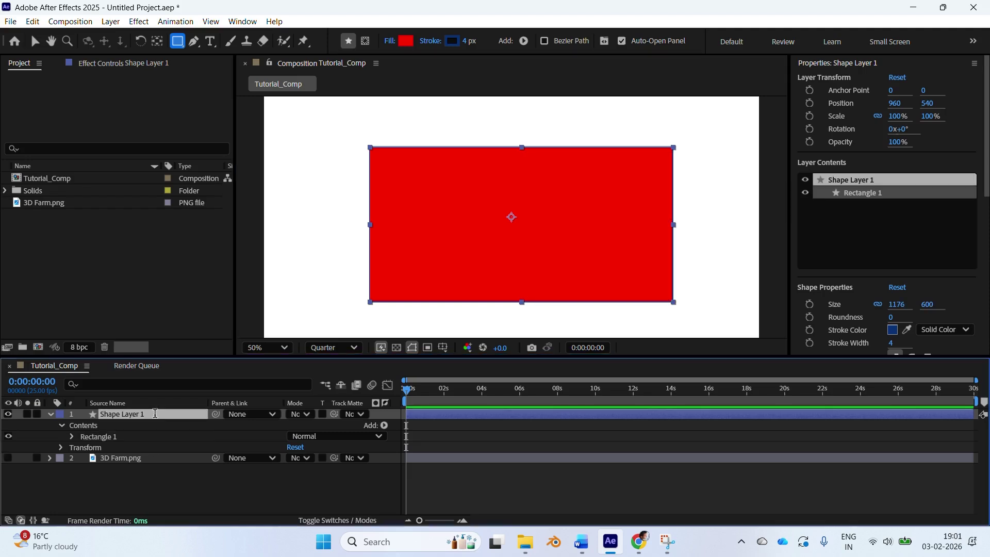
{"action": "key", "text": "Return"}
{"action": "type", "text": "Rectangle"}
Change the Rectangle layer's path size to 1114 by 973.8 and its path position to -80, 0
{"action": "left_click", "coordinate": [50, 414]}
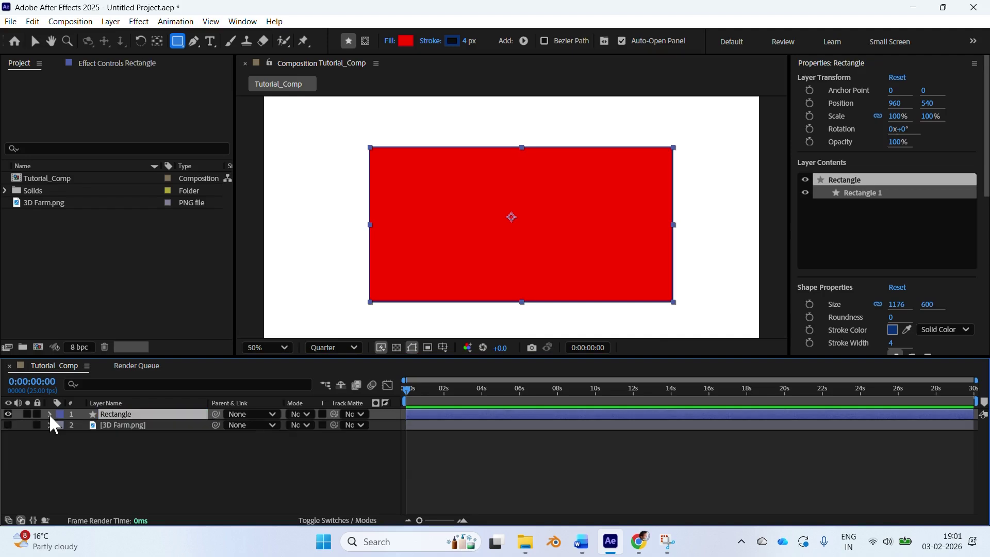
{"action": "left_click", "coordinate": [50, 414]}
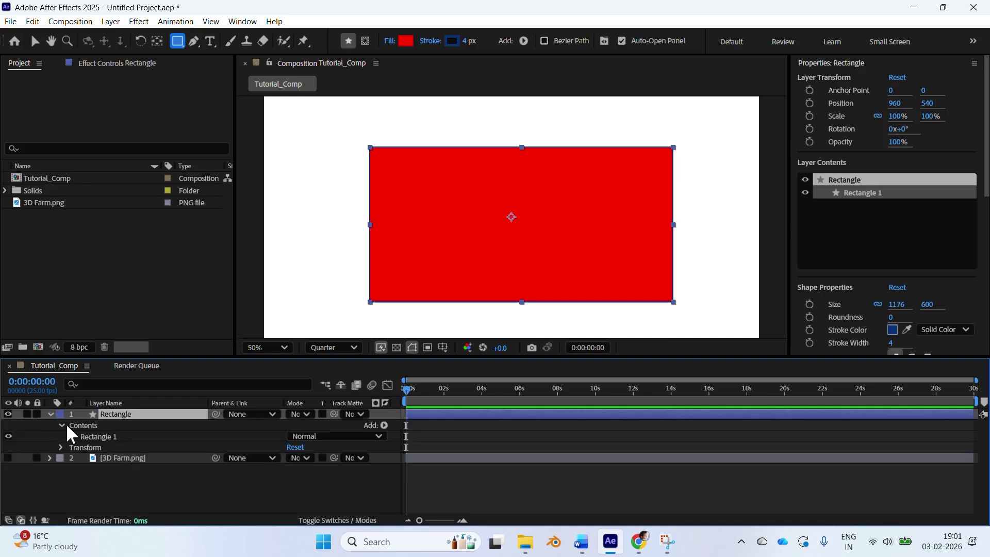
{"action": "left_click", "coordinate": [61, 426]}
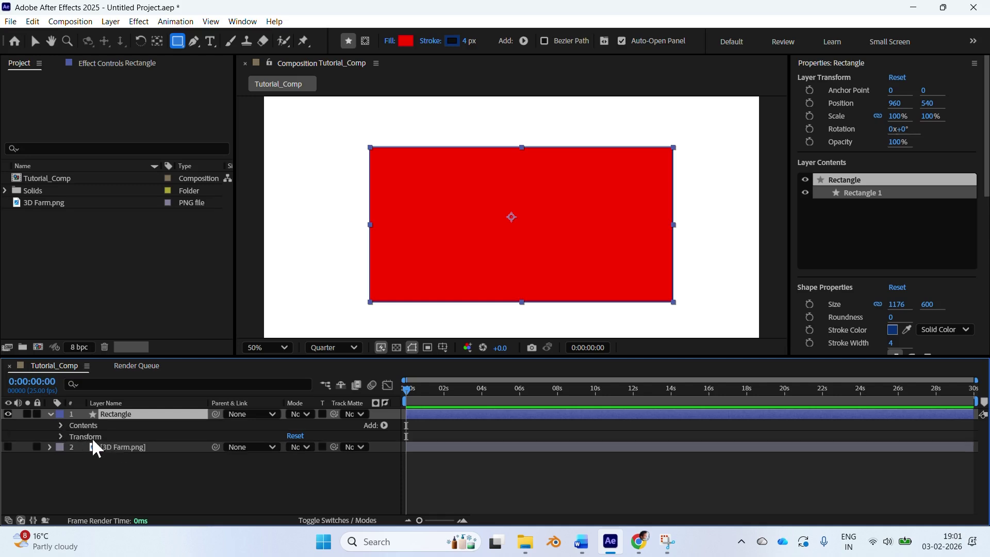
{"action": "left_click", "coordinate": [61, 425]}
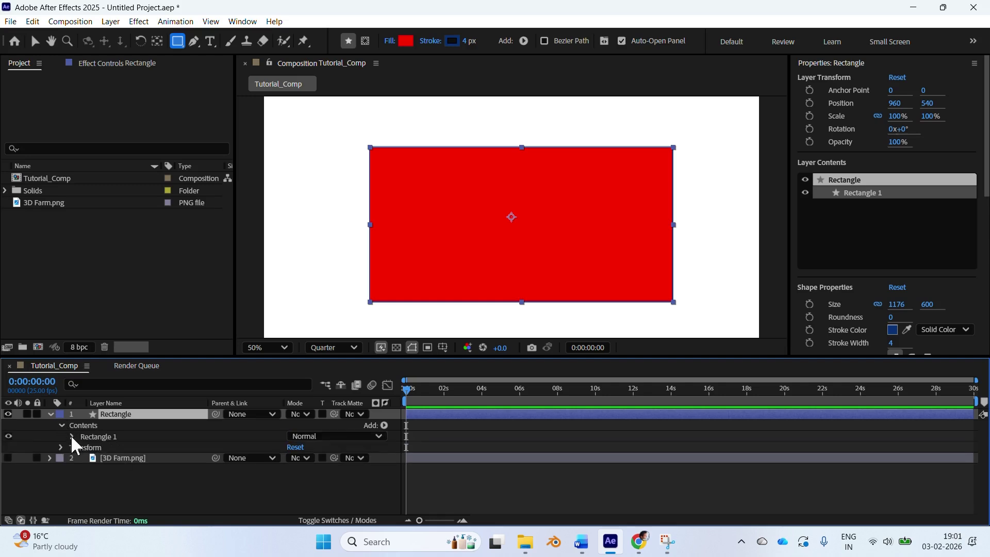
{"action": "left_click", "coordinate": [72, 436]}
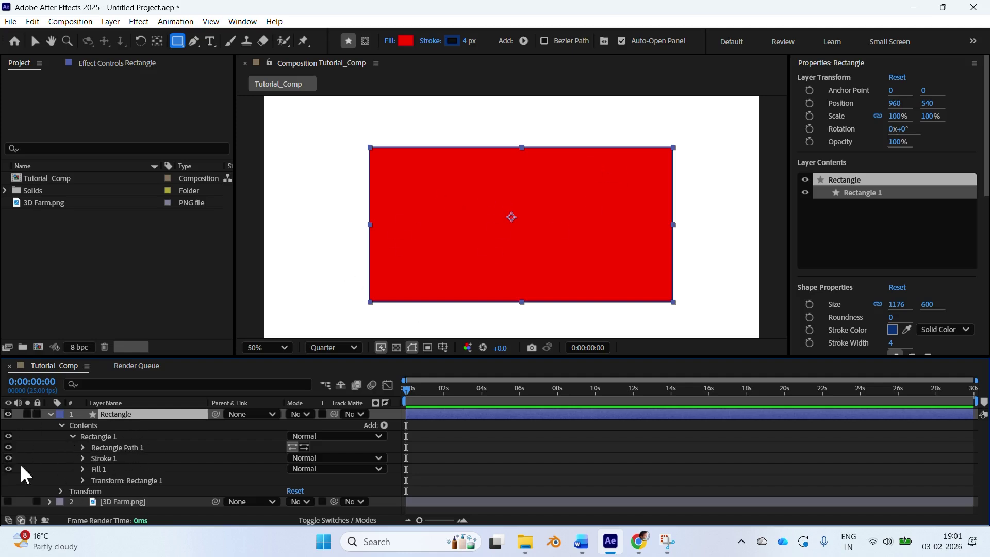
{"action": "left_click", "coordinate": [82, 448]}
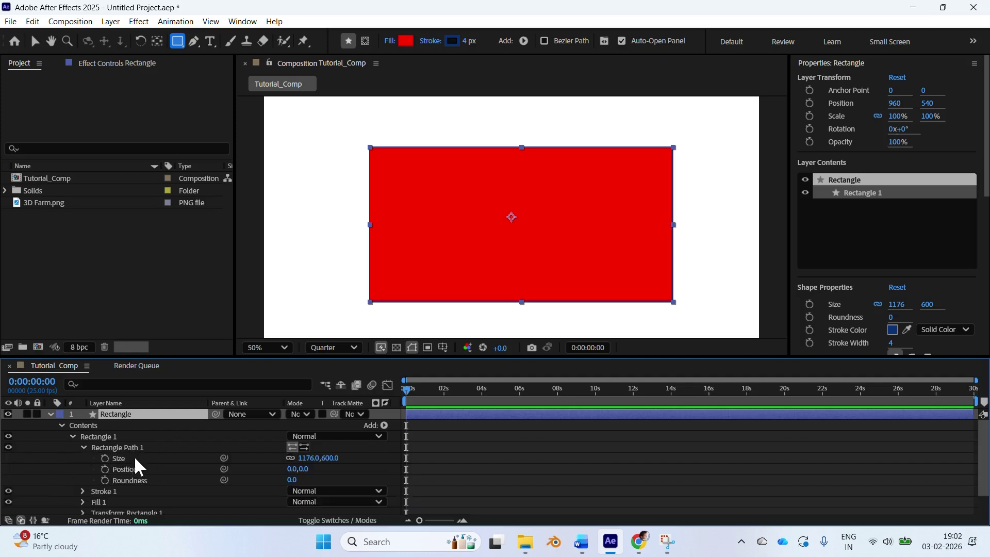
{"action": "left_click_drag", "start_coordinate": [310, 458], "coordinate": [219, 448]}
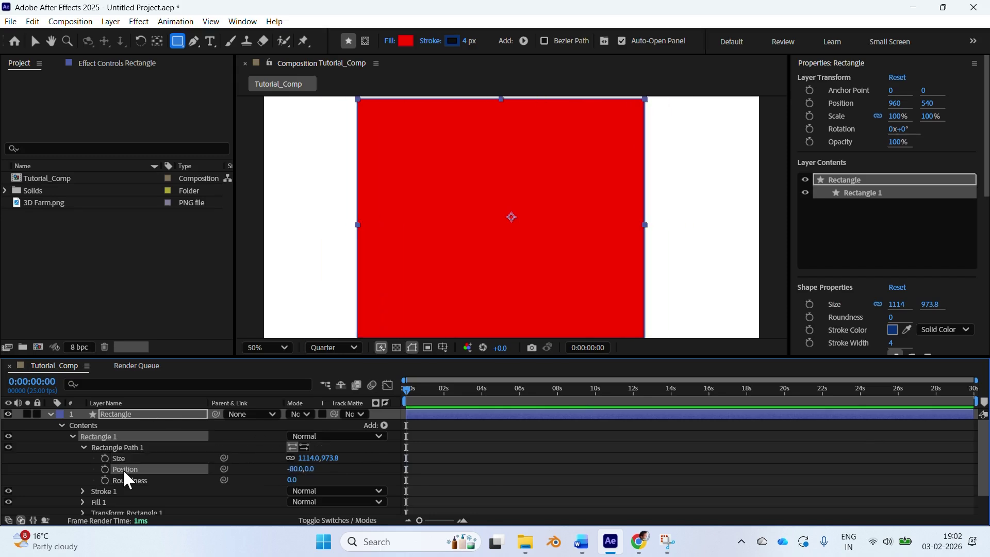
Examine the Rectangle layer's own transform properties below its shape contents
{"action": "scroll", "coordinate": [118, 466], "scroll_direction": "down", "scroll_amount": 2}
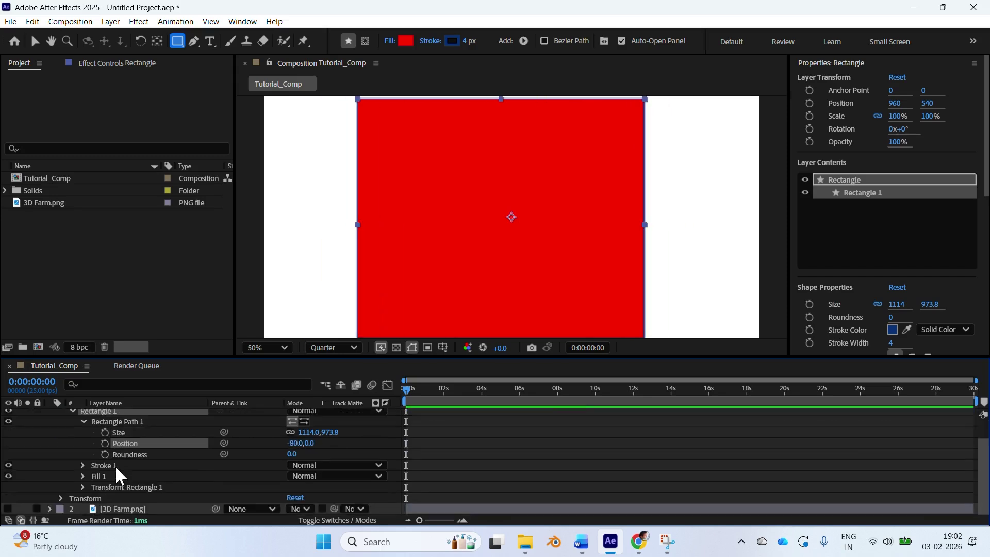
{"action": "left_click", "coordinate": [65, 497]}
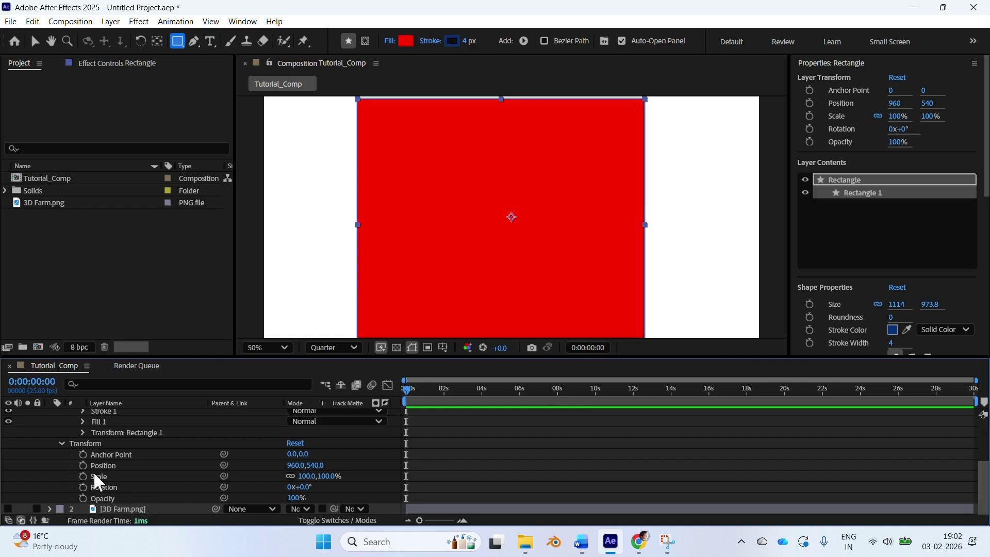
{"action": "left_click", "coordinate": [65, 441]}
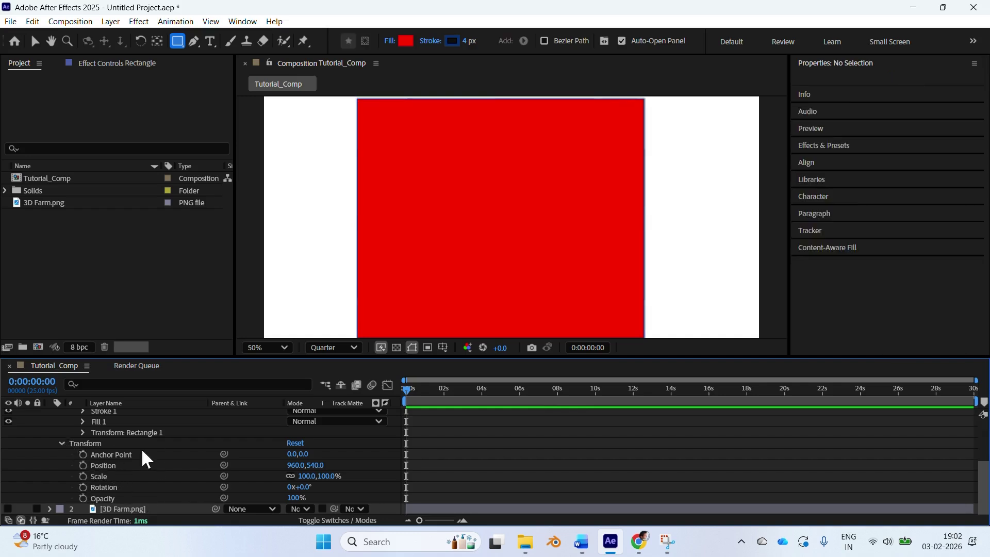
Try adjusting the corner roundness of the rectangle path
{"action": "left_click", "coordinate": [464, 251]}
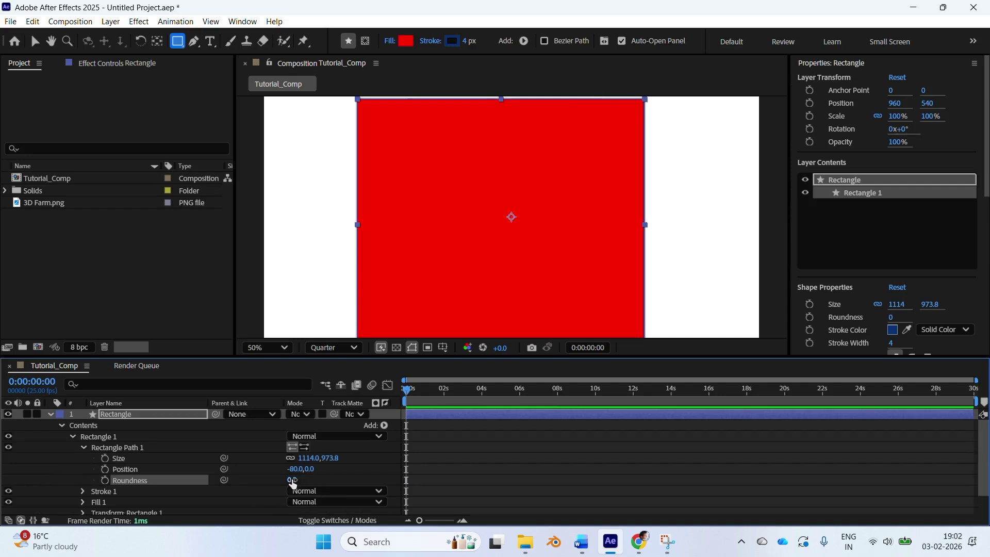
{"action": "left_click_drag", "start_coordinate": [293, 482], "coordinate": [217, 467]}
{"action": "left_click", "coordinate": [83, 447]}
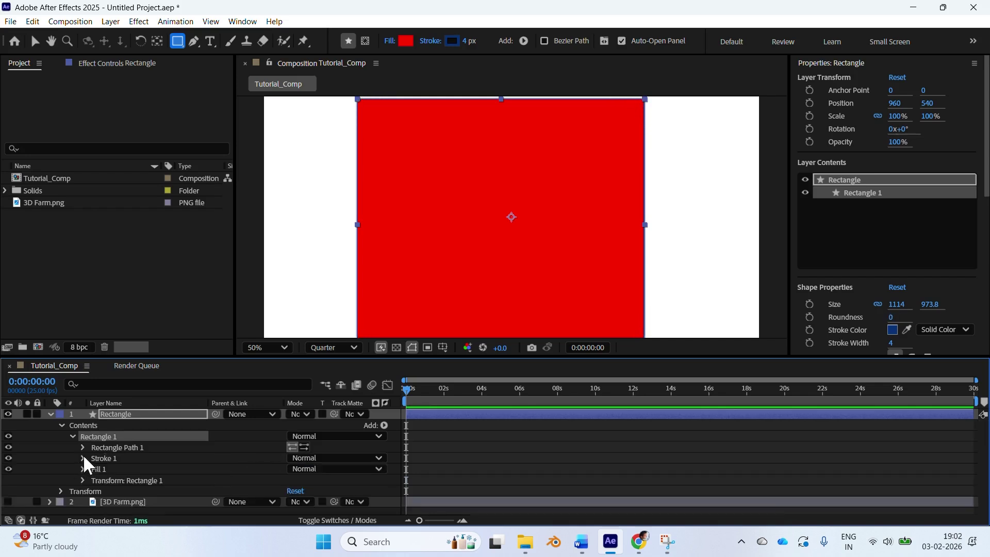
Change the rectangle's stroke color to yellow FFE300 and hide the mask and shape path outlines
{"action": "left_click", "coordinate": [83, 458]}
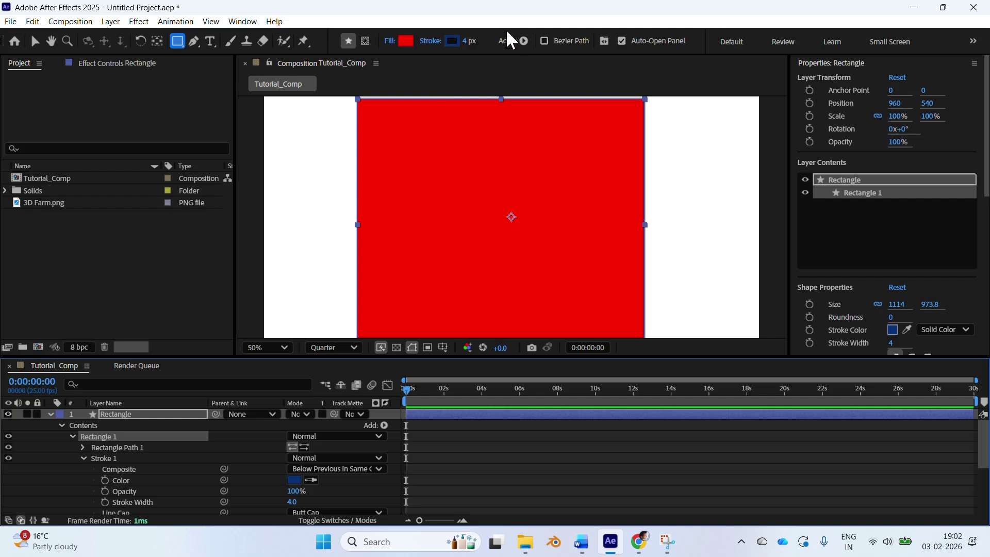
{"action": "left_click", "coordinate": [295, 480]}
{"action": "left_click_drag", "start_coordinate": [528, 263], "coordinate": [529, 328]}
{"action": "left_click_drag", "start_coordinate": [501, 275], "coordinate": [588, 166]}
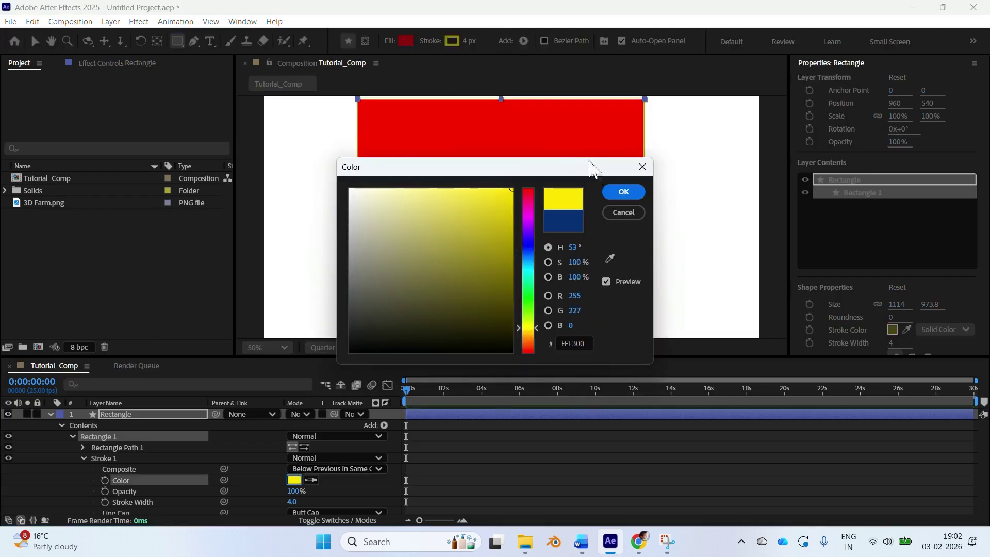
{"action": "left_click", "coordinate": [628, 196]}
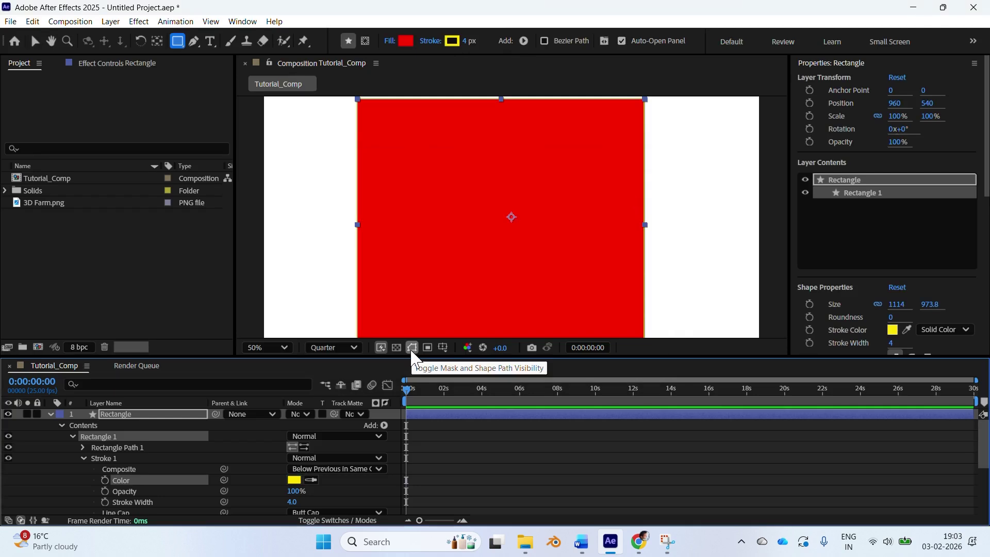
{"action": "left_click", "coordinate": [412, 348]}
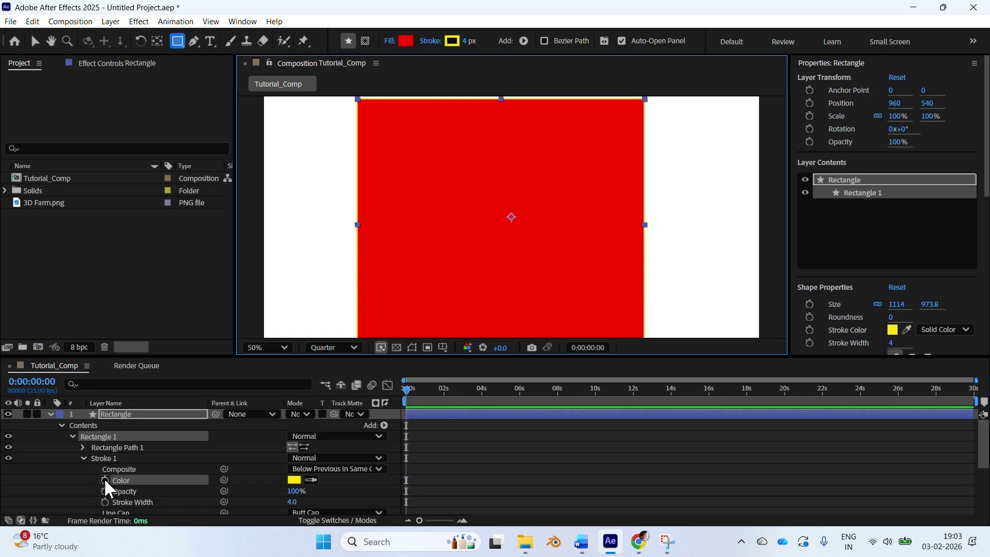
Reduce the rectangle's stroke width to 0 and collapse the stroke properties
{"action": "left_click", "coordinate": [293, 491]}
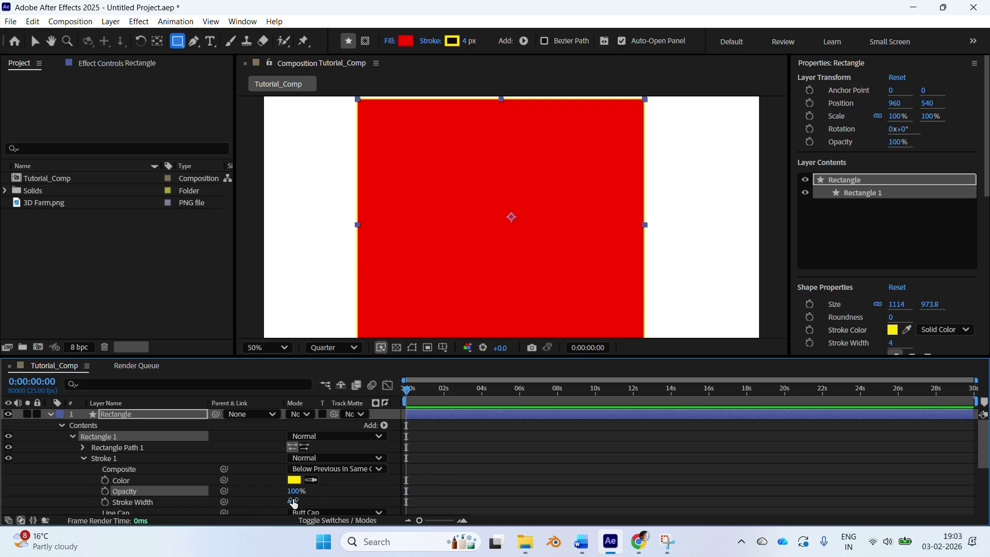
{"action": "mouse_move", "coordinate": [292, 502]}
{"action": "left_mouse_down"}
{"action": "mouse_move", "coordinate": [314, 502]}
{"action": "mouse_move", "coordinate": [248, 491]}
{"action": "mouse_move", "coordinate": [302, 490]}
{"action": "mouse_move", "coordinate": [93, 480]}
{"action": "mouse_move", "coordinate": [155, 485]}
{"action": "left_mouse_up"}
{"action": "mouse_move", "coordinate": [293, 502]}
{"action": "left_mouse_down"}
{"action": "mouse_move", "coordinate": [335, 503]}
{"action": "mouse_move", "coordinate": [248, 502]}
{"action": "mouse_move", "coordinate": [289, 503]}
{"action": "mouse_move", "coordinate": [154, 485]}
{"action": "mouse_move", "coordinate": [82, 461]}
{"action": "left_mouse_up"}
{"action": "left_click", "coordinate": [83, 458]}
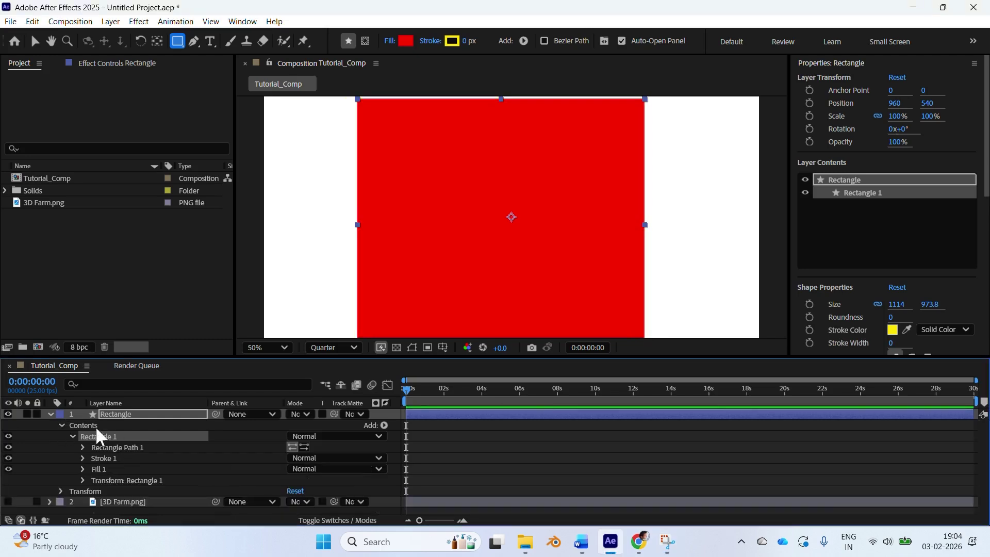
Delete the Rectangle layer and draw a four-point shape with one curved vertex in the composition using the Pen tool
{"action": "left_click", "coordinate": [144, 413]}
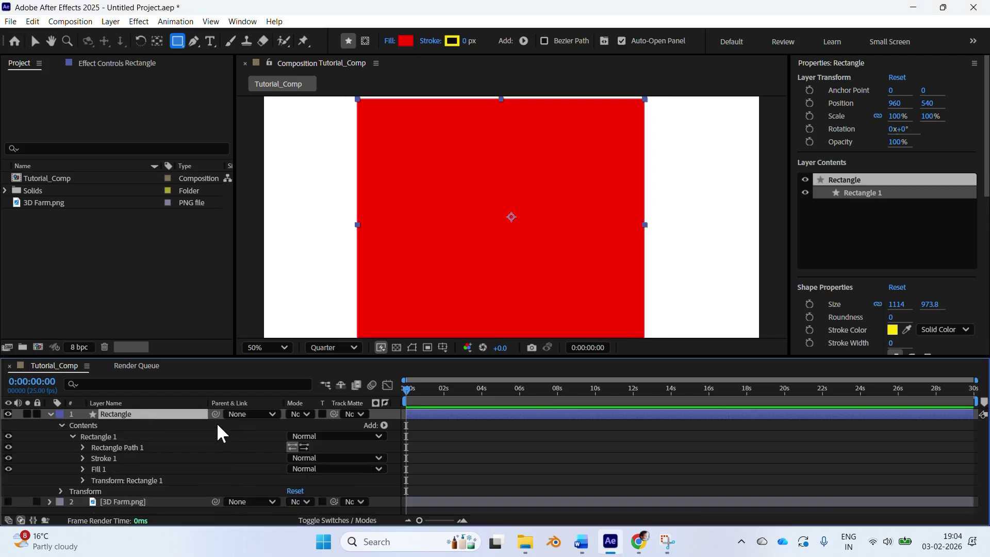
{"action": "key", "text": "Delete"}
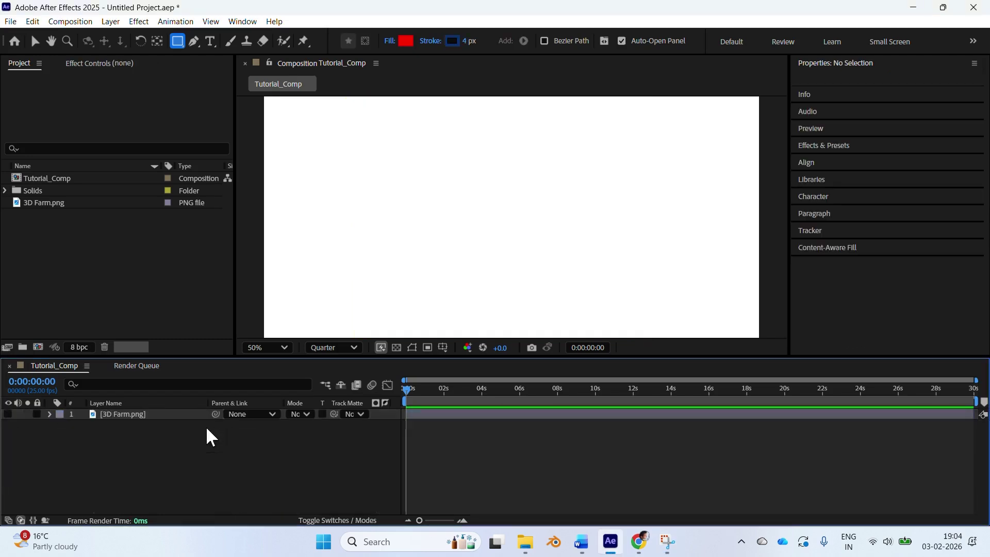
{"action": "left_click", "coordinate": [195, 41]}
{"action": "left_click", "coordinate": [478, 139]}
{"action": "left_click", "coordinate": [414, 188]}
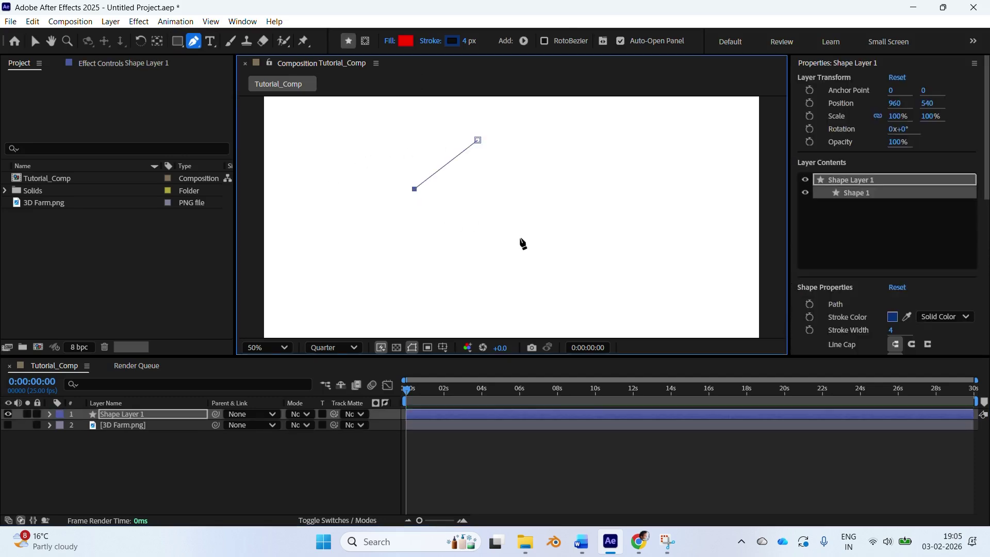
{"action": "left_click", "coordinate": [520, 239]}
{"action": "left_click_drag", "start_coordinate": [604, 178], "coordinate": [625, 120]}
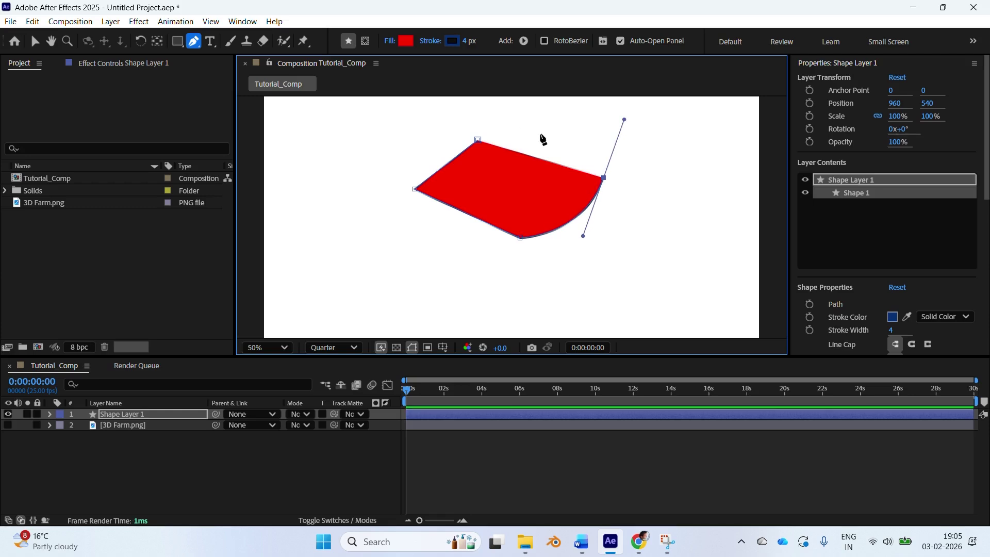
Rename the shape group inside Shape Layer 1 as Red Shape and move its path's upper vertex up and outward
{"action": "left_click", "coordinate": [50, 414]}
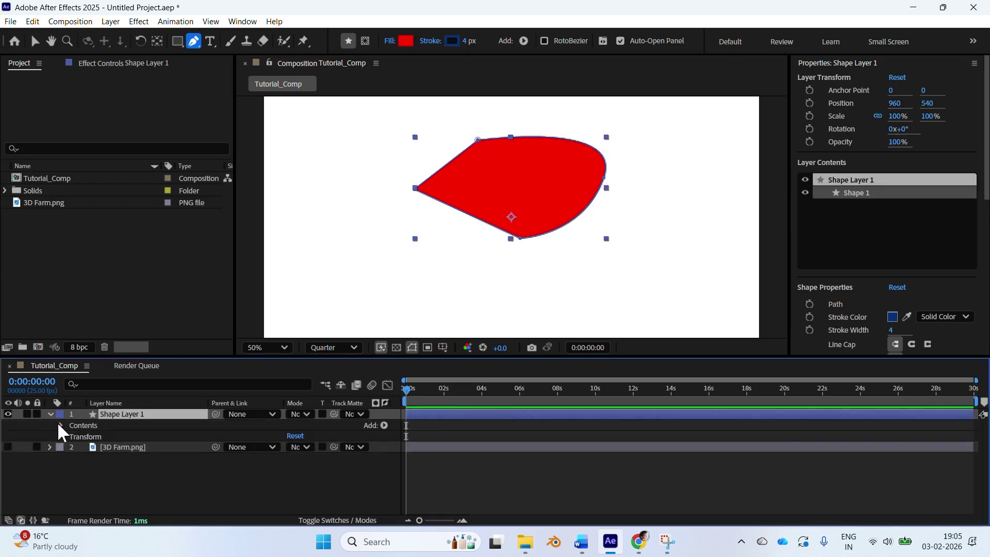
{"action": "left_click", "coordinate": [59, 425]}
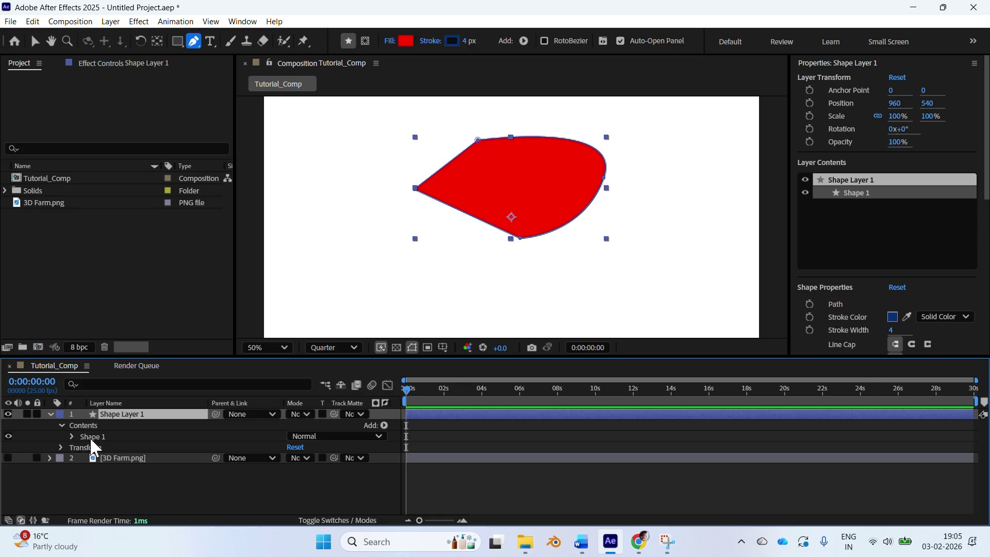
{"action": "left_click", "coordinate": [90, 438]}
{"action": "key", "text": "Return"}
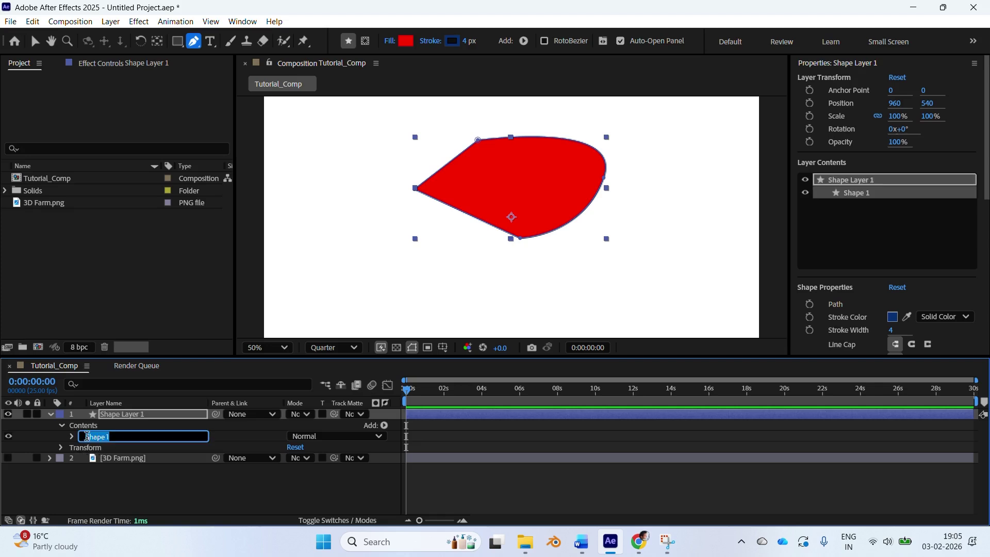
{"action": "type", "text": "Red Shape"}
{"action": "left_click", "coordinate": [73, 436]}
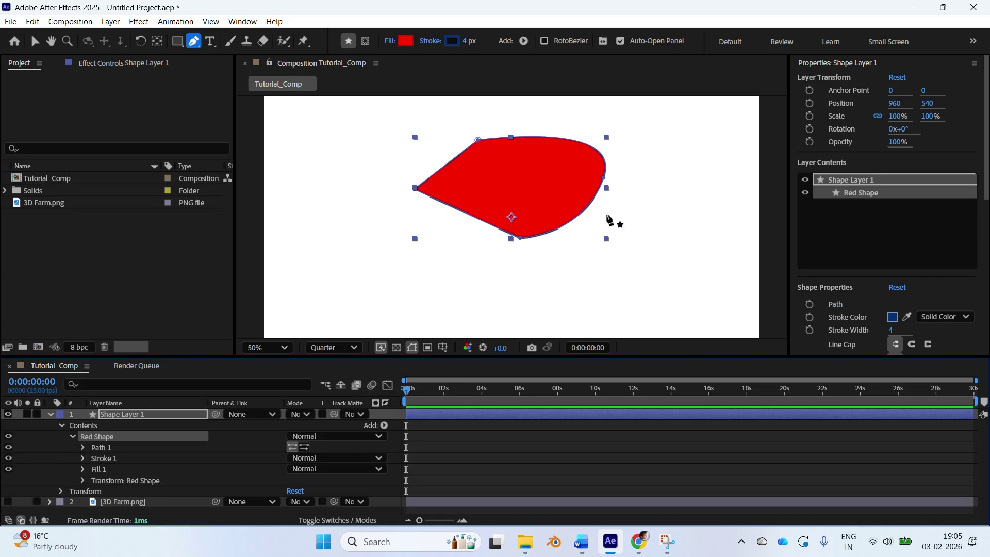
{"action": "left_click", "coordinate": [83, 447]}
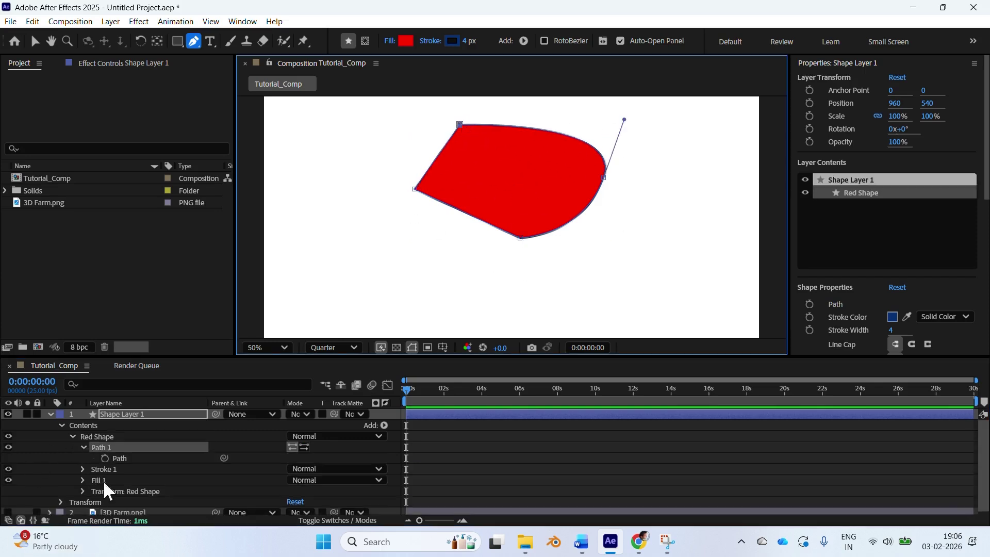
Change Red Shape's fill color to a crimson red and try out its fill opacity
{"action": "left_click", "coordinate": [83, 480]}
{"action": "scroll", "coordinate": [181, 462], "scroll_direction": "down", "scroll_amount": 2}
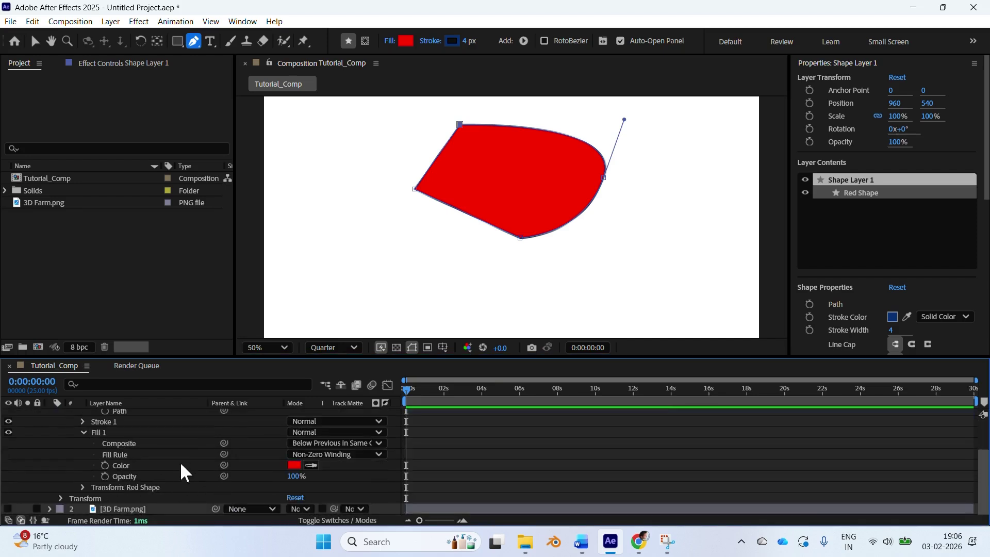
{"action": "left_click", "coordinate": [294, 465]}
{"action": "left_click_drag", "start_coordinate": [464, 228], "coordinate": [477, 208]}
{"action": "left_click", "coordinate": [630, 192]}
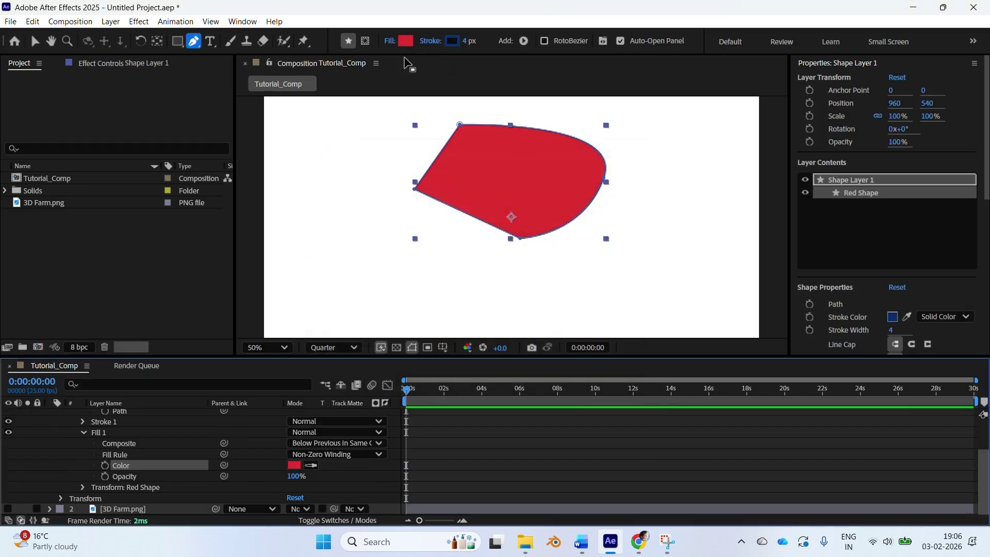
{"action": "left_click_drag", "start_coordinate": [292, 482], "coordinate": [256, 482]}
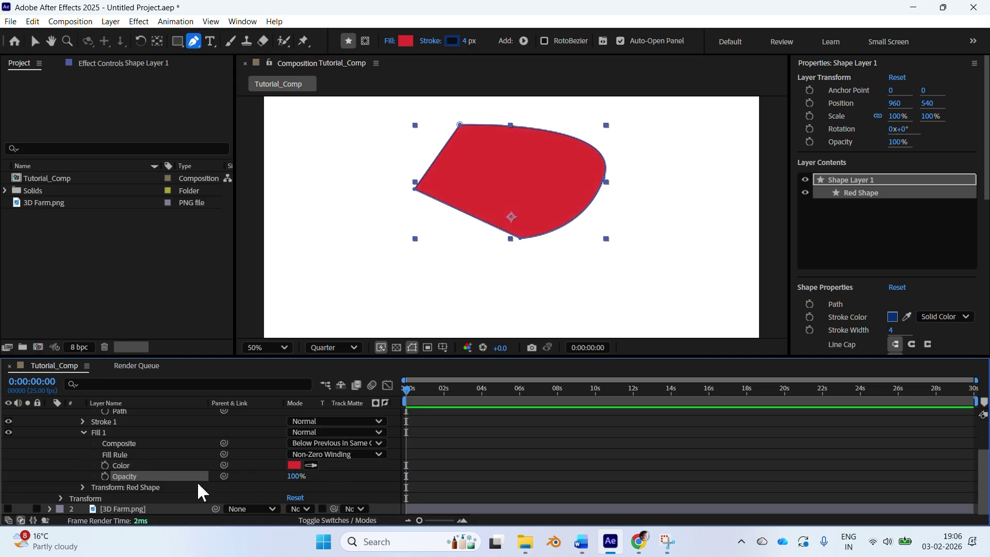
Draw a small closed shape with a curved lower edge beside Red Shape in the same shape layer
{"action": "scroll", "coordinate": [199, 490], "scroll_direction": "up", "scroll_amount": 2}
{"action": "left_click", "coordinate": [319, 178]}
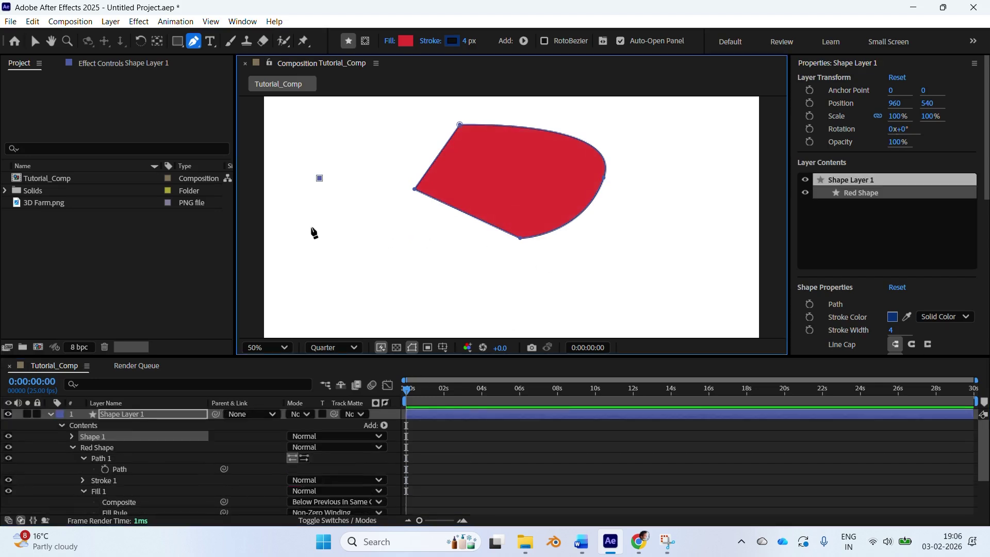
{"action": "left_click_drag", "start_coordinate": [311, 228], "coordinate": [351, 228]}
{"action": "left_click", "coordinate": [320, 178]}
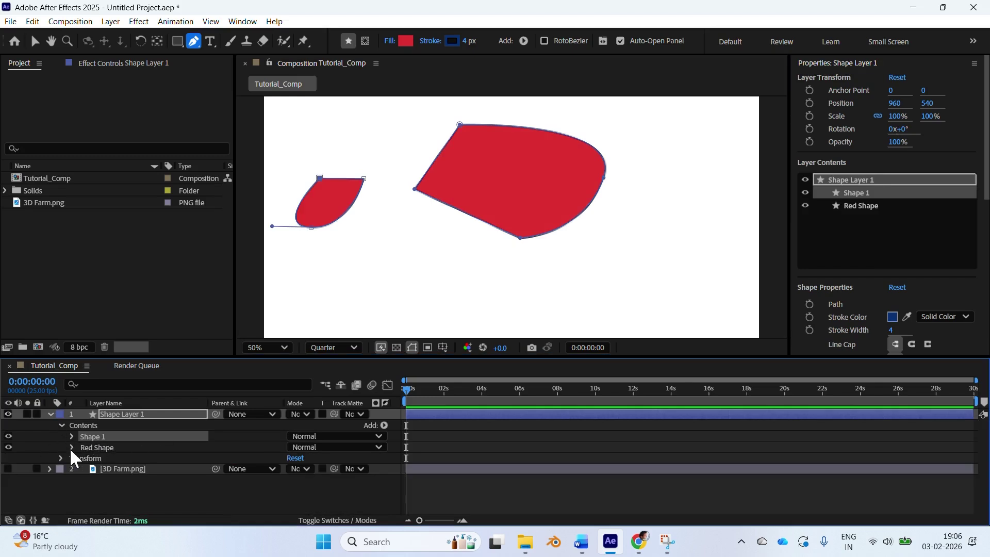
Try moving the whole shape layer with its layer-level Position and undo the move
{"action": "left_click", "coordinate": [70, 448]}
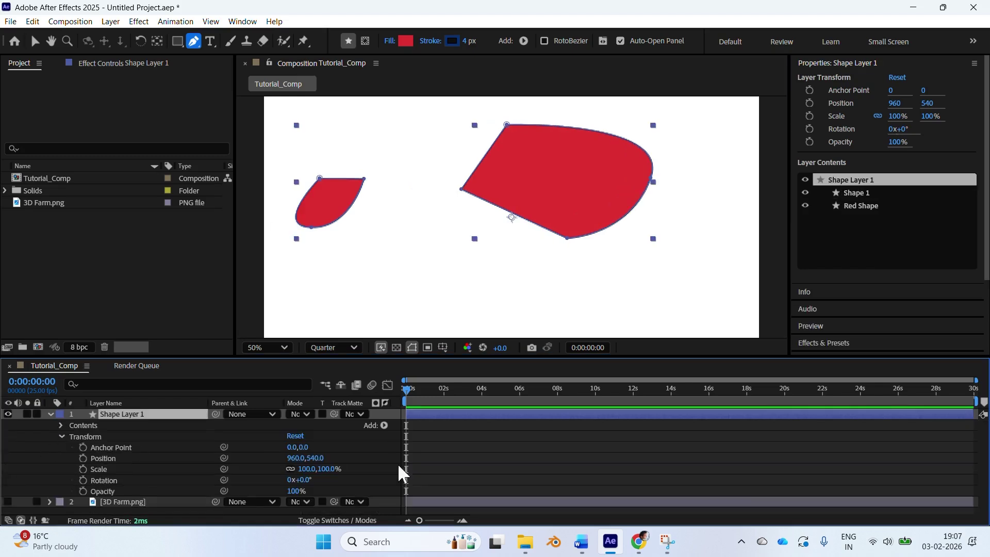
{"action": "left_click_drag", "start_coordinate": [297, 461], "coordinate": [414, 446]}
{"action": "key", "text": "ctrl+z"}
{"action": "left_click", "coordinate": [61, 437]}
{"action": "left_click", "coordinate": [61, 427]}
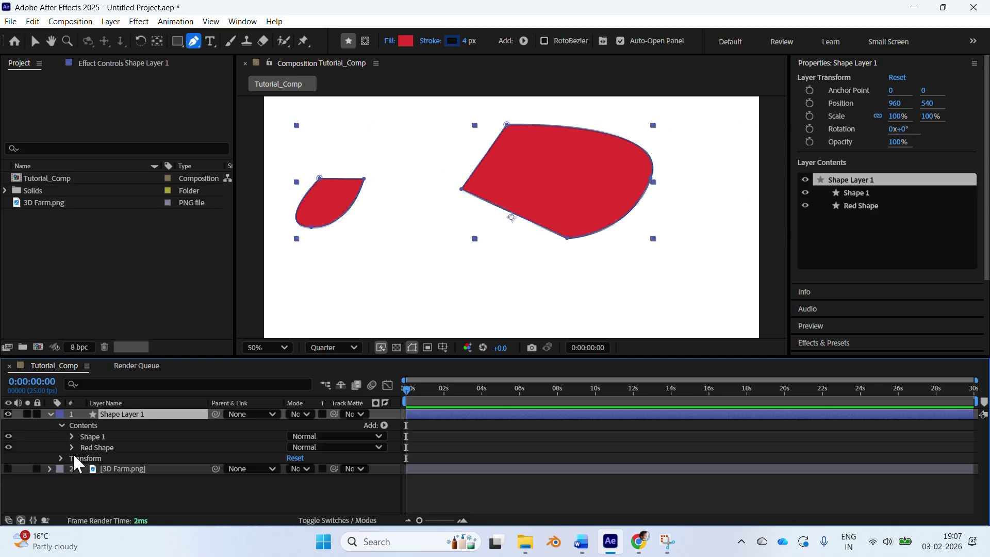
In Red Shape's group transform, set Position to 217, 165 and Scale to 118%, and undo a trial 65° rotation
{"action": "left_click", "coordinate": [73, 447]}
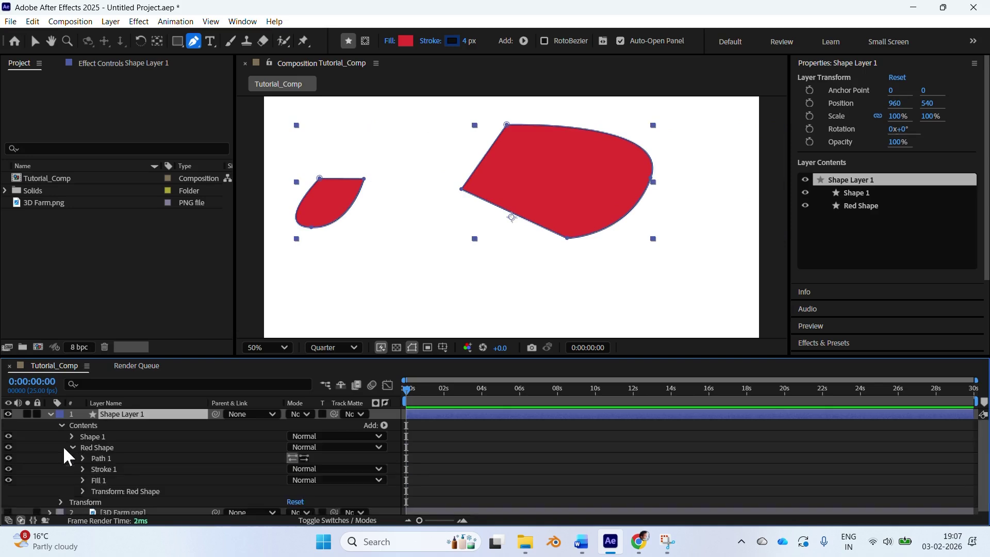
{"action": "left_click", "coordinate": [82, 490]}
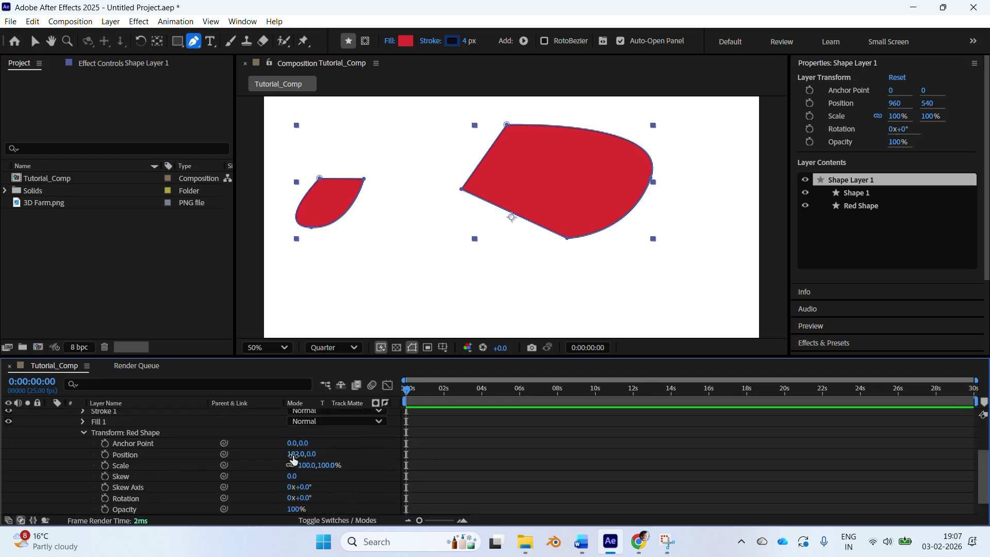
{"action": "left_click_drag", "start_coordinate": [293, 455], "coordinate": [395, 479]}
{"action": "left_click_drag", "start_coordinate": [320, 466], "coordinate": [336, 498]}
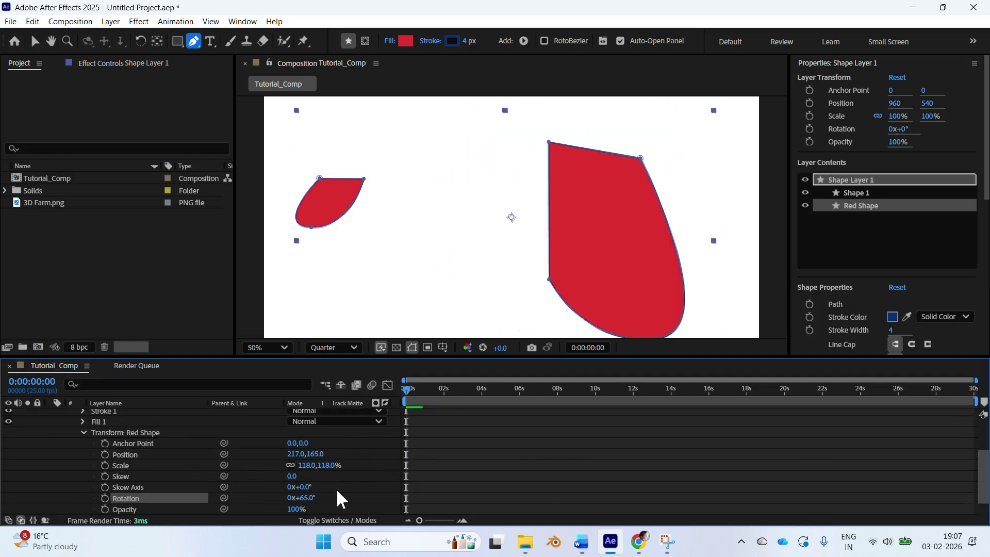
{"action": "key", "text": "ctrl+z"}
{"action": "left_click", "coordinate": [84, 433]}
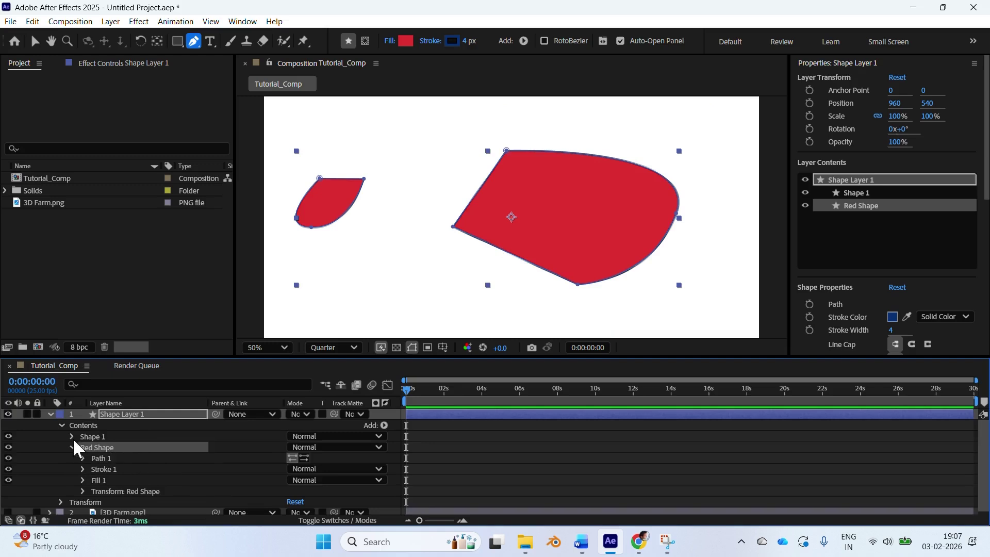
Try adding a dash pattern to Red Shape's stroke and adjusting the dash values
{"action": "left_click", "coordinate": [83, 470]}
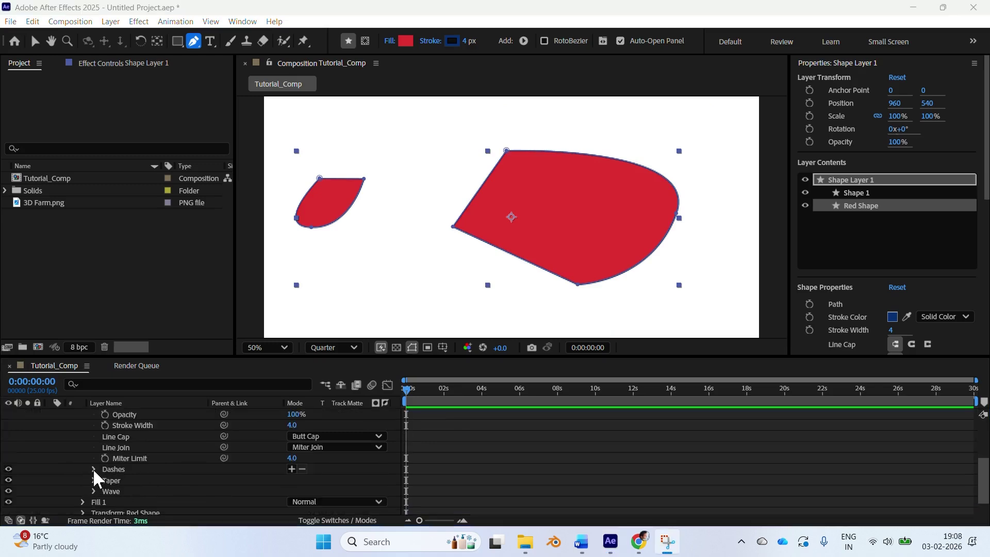
{"action": "left_click", "coordinate": [93, 469]}
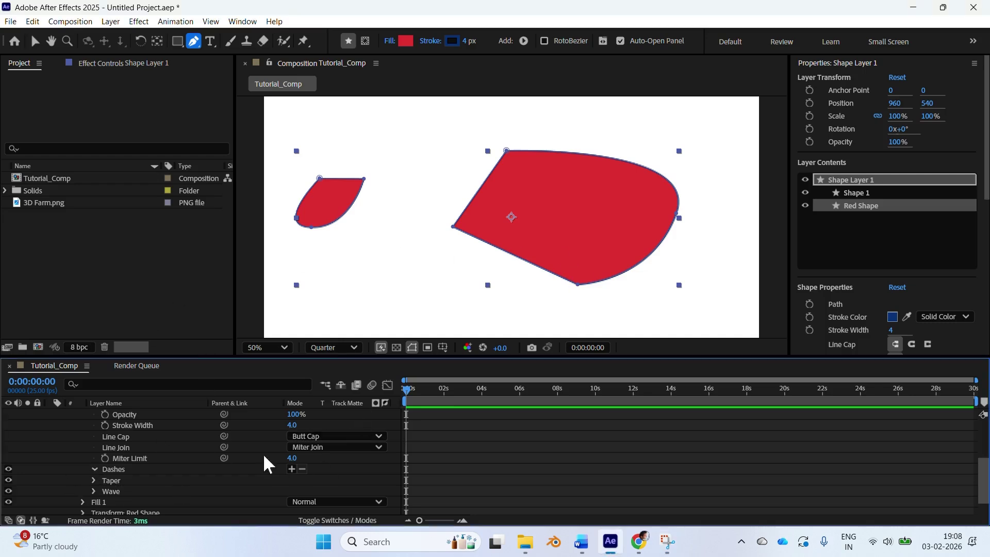
{"action": "left_click", "coordinate": [292, 469]}
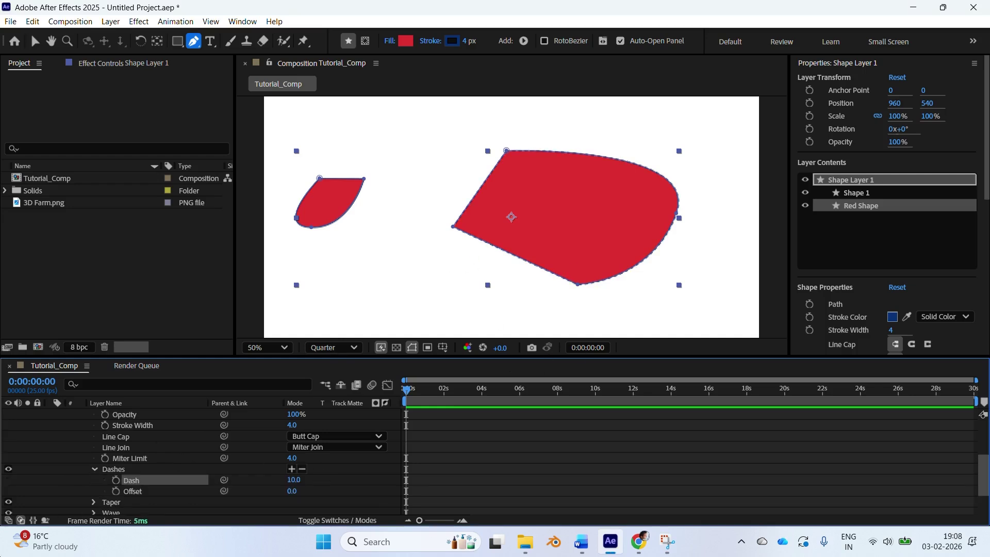
{"action": "left_click_drag", "start_coordinate": [347, 485], "coordinate": [640, 501]}
{"action": "left_click", "coordinate": [94, 469]}
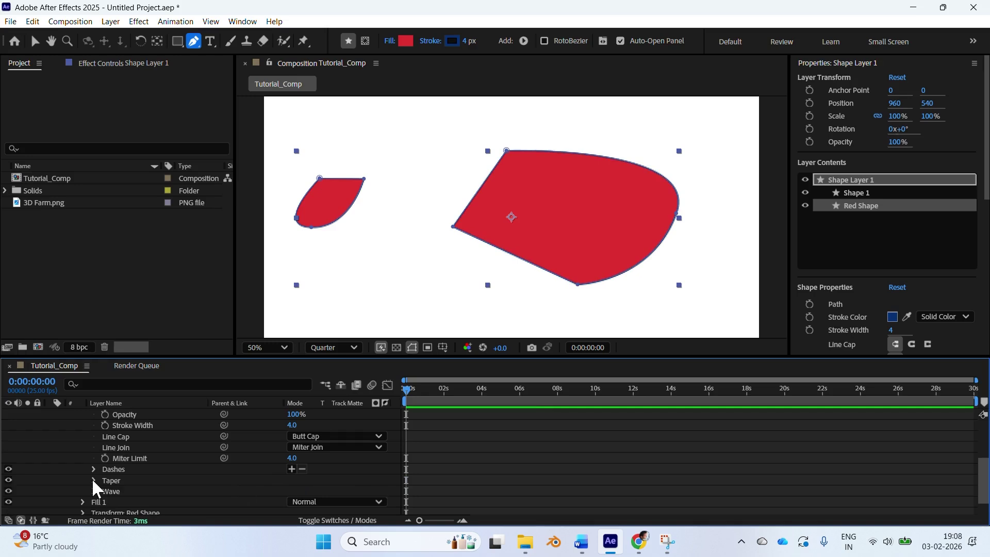
Set Red Shape's stroke width to 33 and taper it with 31% start length, 24% end length, 47% end width, 16% start ease, 50% end ease
{"action": "left_click", "coordinate": [92, 478]}
{"action": "scroll", "coordinate": [122, 448], "scroll_direction": "down", "scroll_amount": 2}
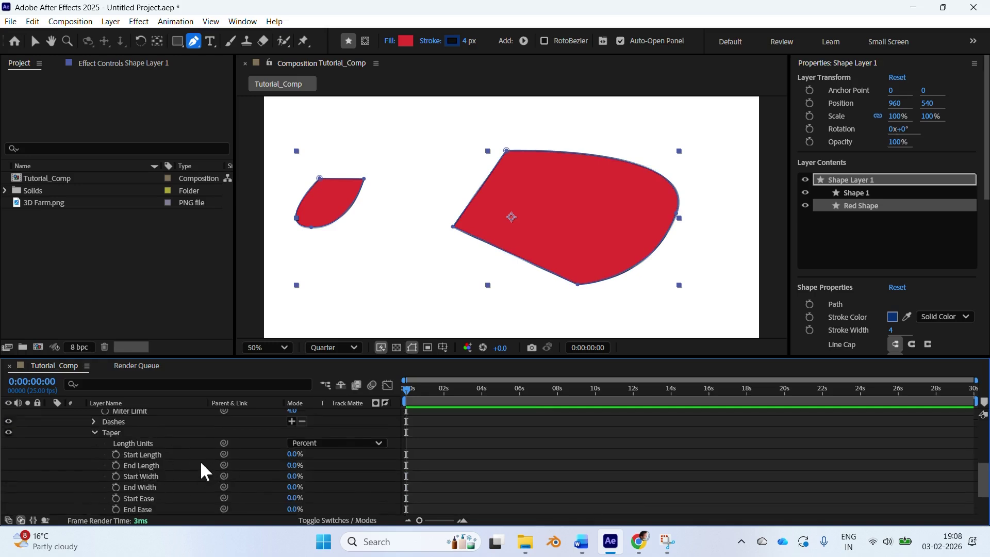
{"action": "mouse_move", "coordinate": [293, 454]}
{"action": "left_mouse_down"}
{"action": "mouse_move", "coordinate": [208, 469]}
{"action": "mouse_move", "coordinate": [491, 166]}
{"action": "left_mouse_up"}
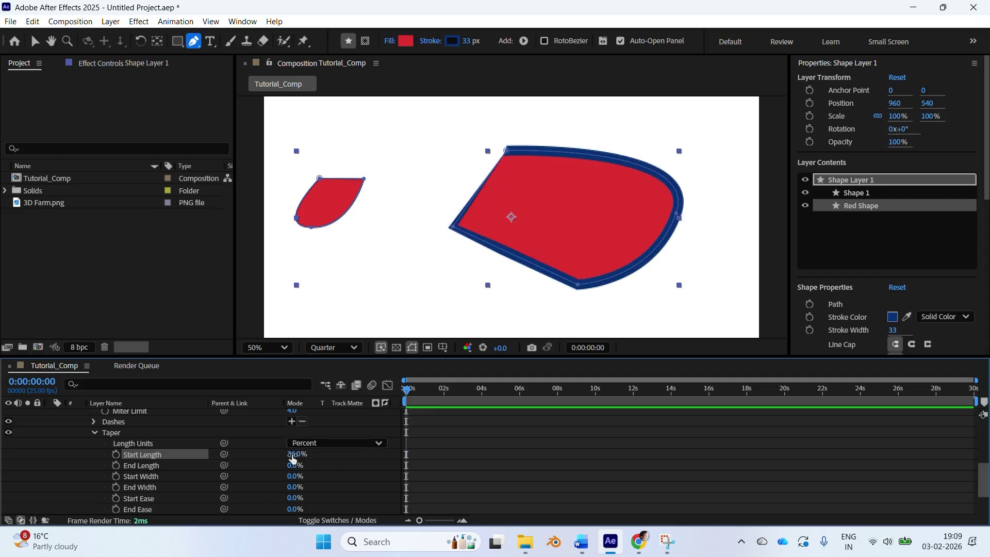
{"action": "mouse_move", "coordinate": [292, 460]}
{"action": "left_mouse_down"}
{"action": "mouse_move", "coordinate": [306, 466]}
{"action": "mouse_move", "coordinate": [287, 479]}
{"action": "mouse_move", "coordinate": [252, 468]}
{"action": "mouse_move", "coordinate": [339, 489]}
{"action": "mouse_move", "coordinate": [309, 490]}
{"action": "mouse_move", "coordinate": [300, 465]}
{"action": "mouse_move", "coordinate": [310, 480]}
{"action": "mouse_move", "coordinate": [395, 482]}
{"action": "left_mouse_up"}
{"action": "scroll", "coordinate": [292, 464], "scroll_direction": "down", "scroll_amount": 1}
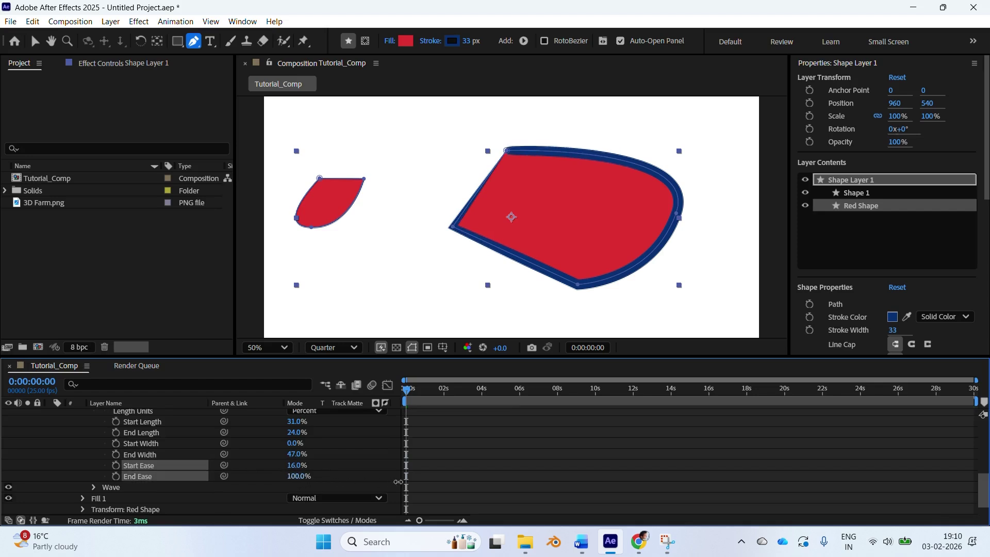
{"action": "left_click", "coordinate": [291, 477]}
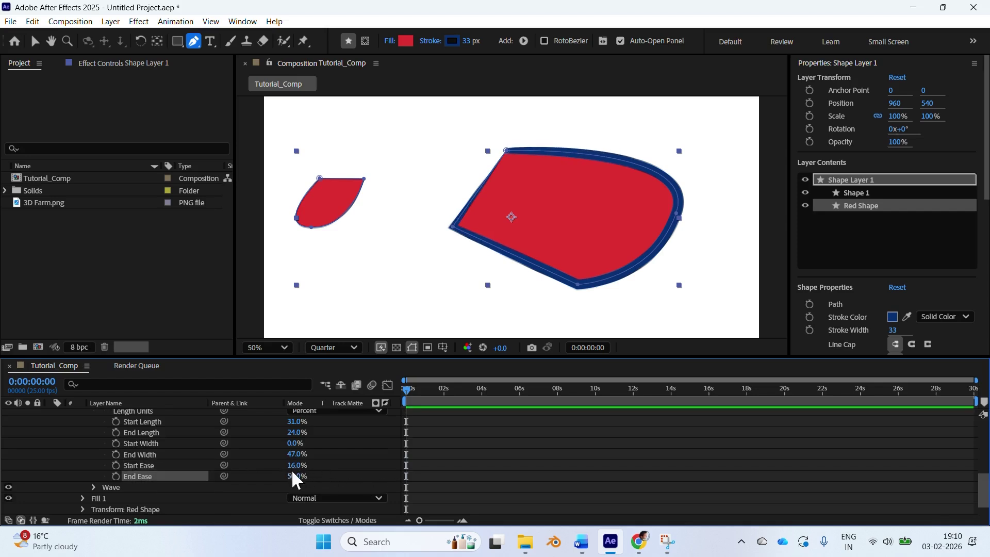
{"action": "scroll", "coordinate": [279, 454], "scroll_direction": "up", "scroll_amount": 1}
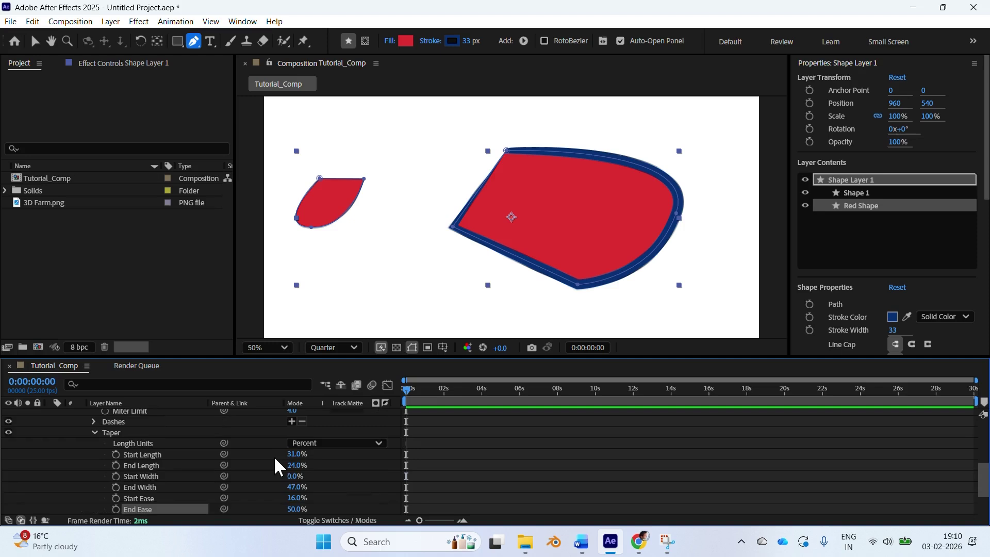
{"action": "left_click", "coordinate": [95, 432]}
Lower Red Shape's fill opacity to 2%
{"action": "scroll", "coordinate": [283, 480], "scroll_direction": "down", "scroll_amount": 2}
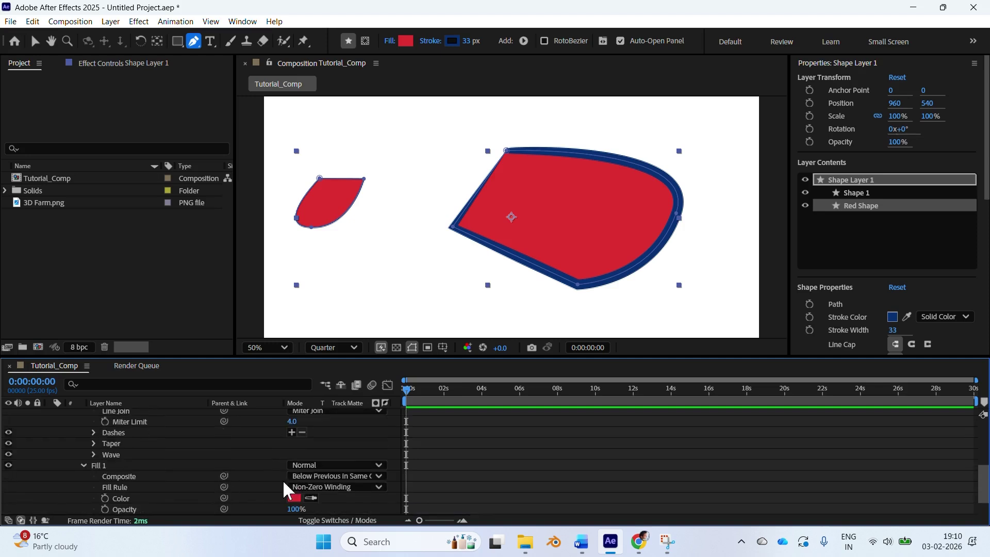
{"action": "left_click_drag", "start_coordinate": [292, 476], "coordinate": [171, 482]}
{"action": "scroll", "coordinate": [230, 458], "scroll_direction": "up", "scroll_amount": 1}
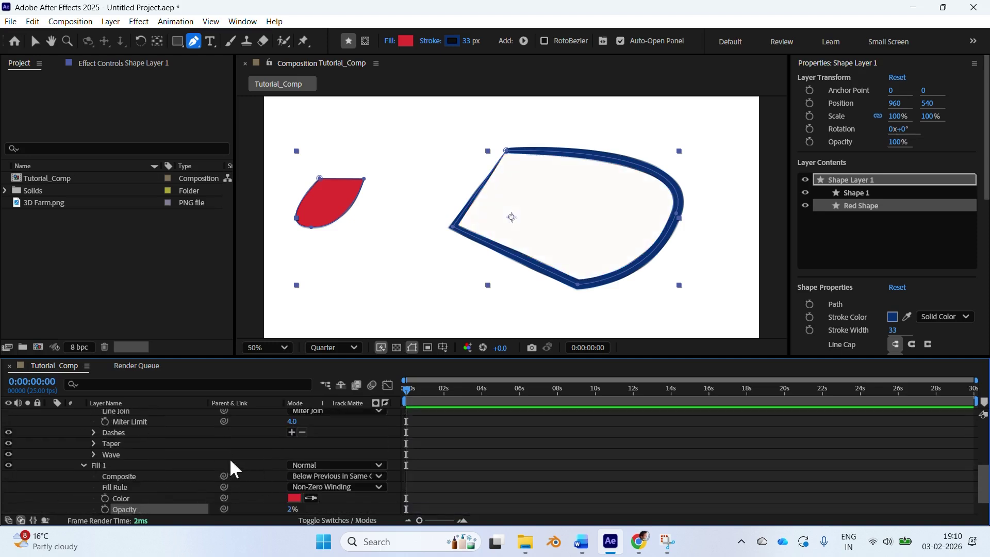
Review Red Shape's taper and stroke settings and collapse its property groups
{"action": "left_click", "coordinate": [94, 443]}
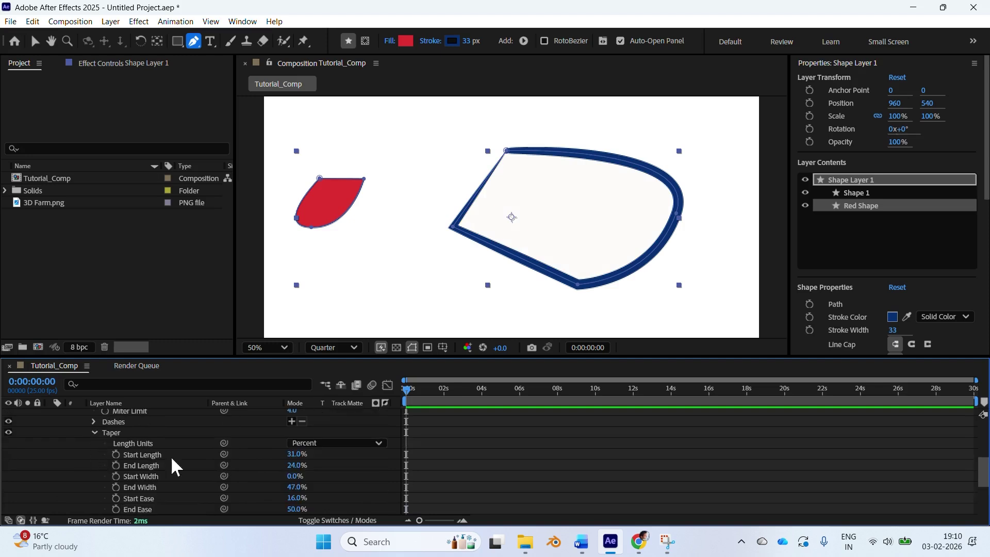
{"action": "scroll", "coordinate": [135, 468], "scroll_direction": "up", "scroll_amount": 3}
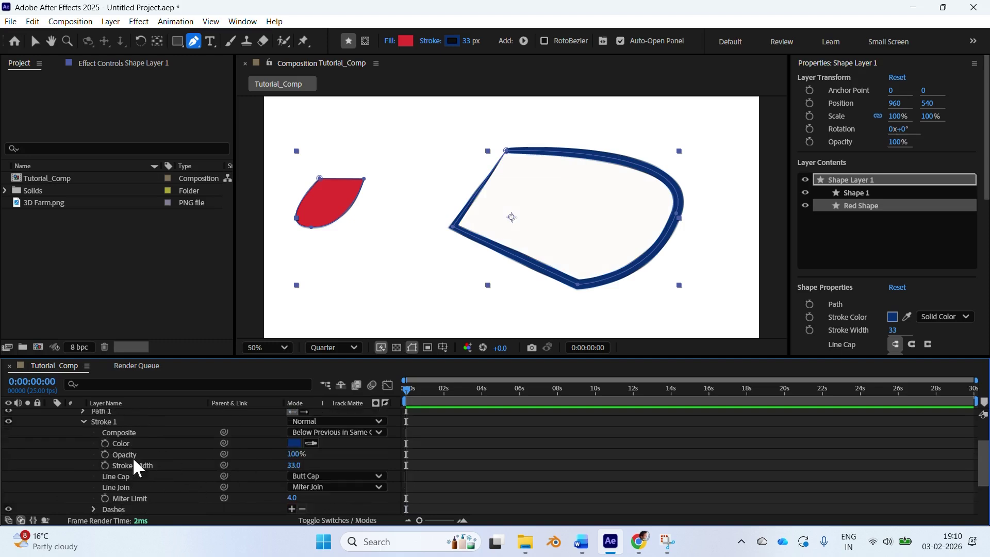
{"action": "left_click", "coordinate": [83, 421]}
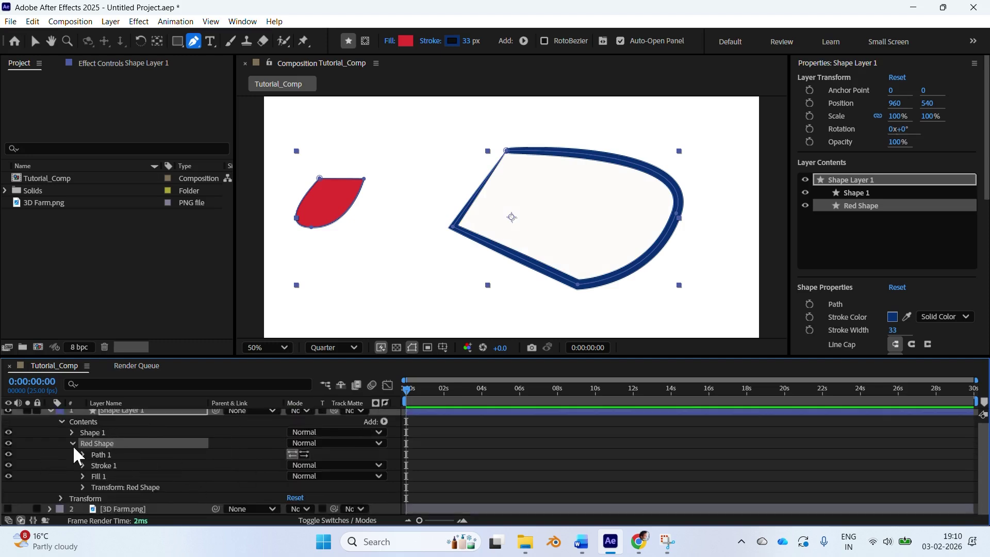
{"action": "left_click", "coordinate": [72, 444]}
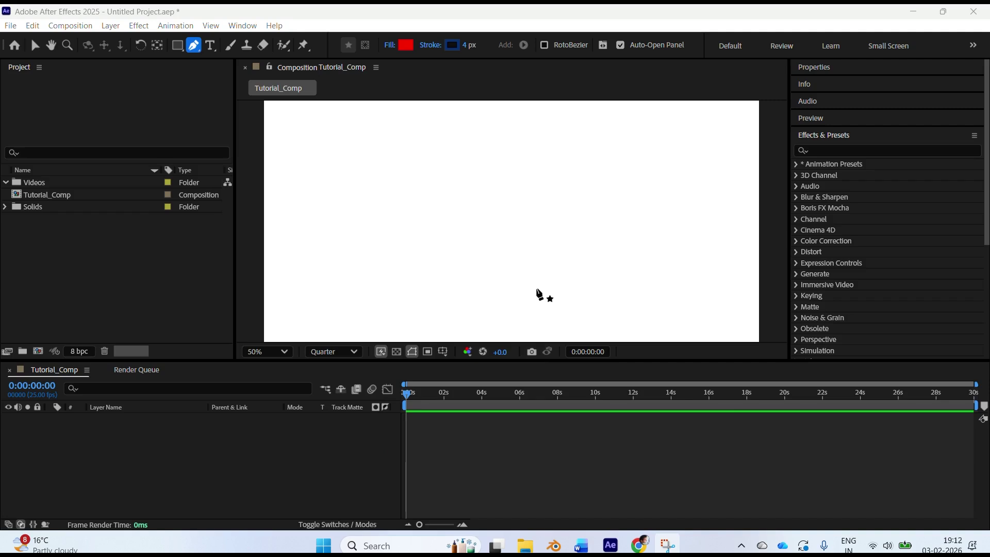
Add Kid_on_Bus-Stop0001-0125.mp4 from the Videos folder to Tutorial_Comp and move the current time to 0:00:02:22
{"action": "left_click", "coordinate": [28, 182]}
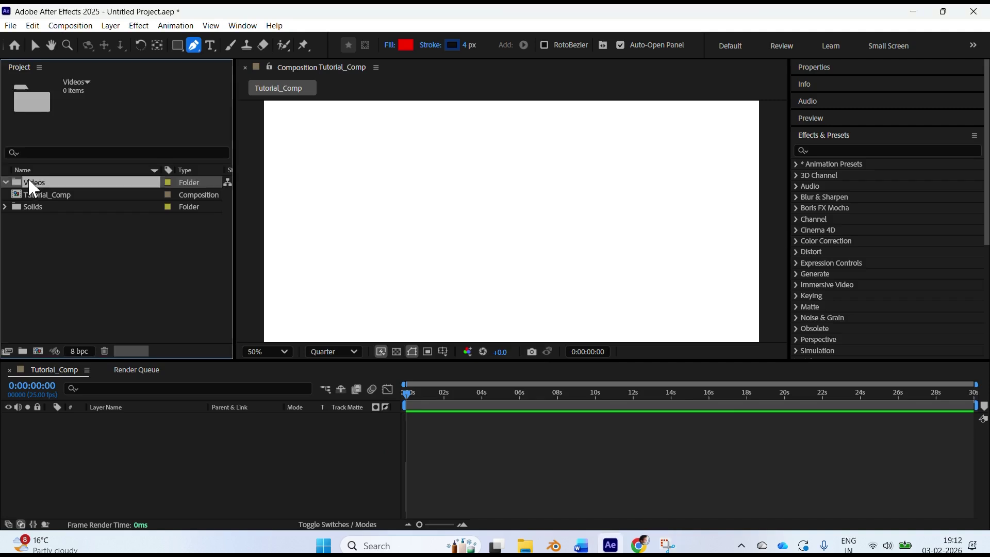
{"action": "left_click_drag", "start_coordinate": [84, 196], "coordinate": [192, 448]}
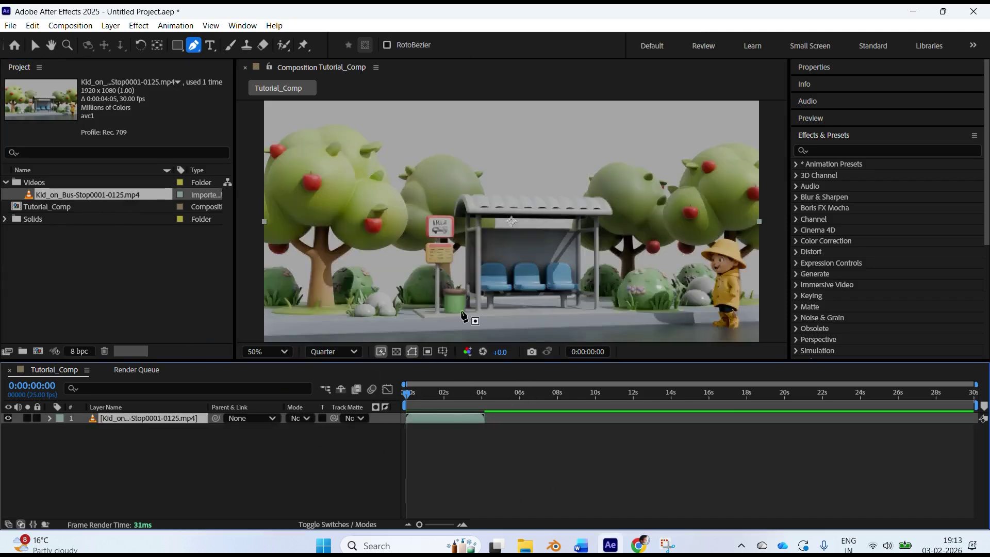
{"action": "key", "text": "v"}
{"action": "left_click_drag", "start_coordinate": [415, 395], "coordinate": [461, 410]}
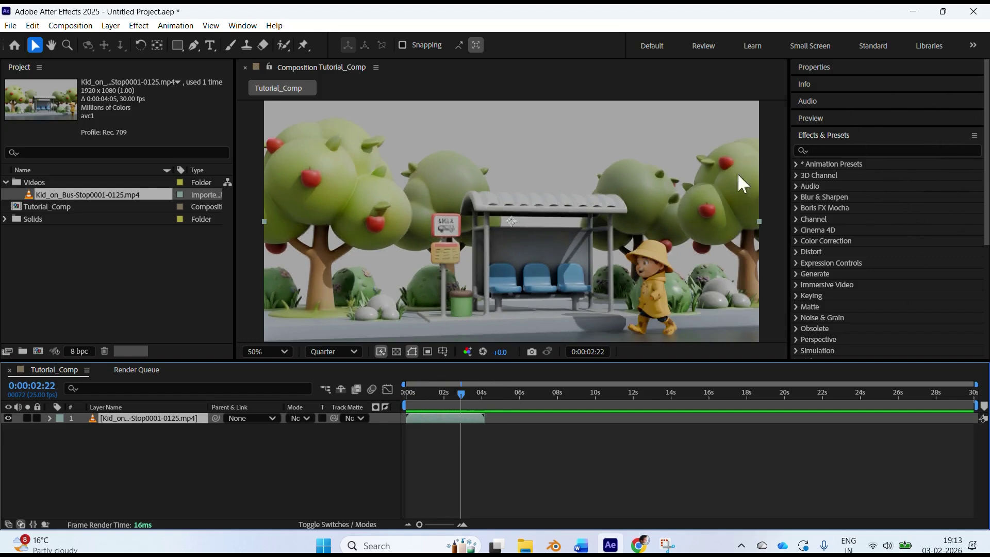
Browse the effect categories, examining Blur & Sharpen and the Color Correction effects such as Brightness & Contrast and Color Balance
{"action": "left_click", "coordinate": [793, 176]}
{"action": "left_click", "coordinate": [795, 174]}
{"action": "left_click", "coordinate": [796, 173]}
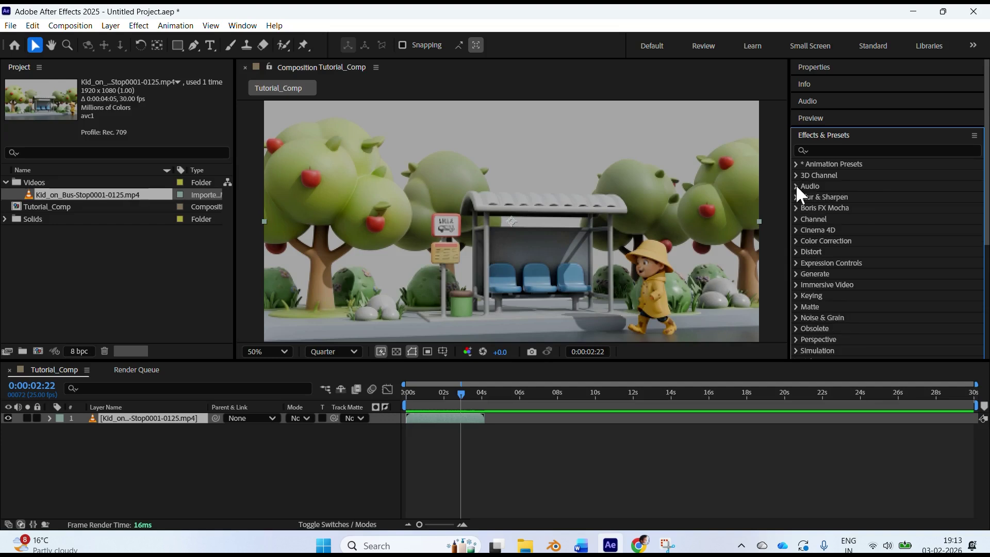
{"action": "left_click", "coordinate": [796, 185]}
{"action": "left_click", "coordinate": [796, 185]}
{"action": "left_click", "coordinate": [795, 196]}
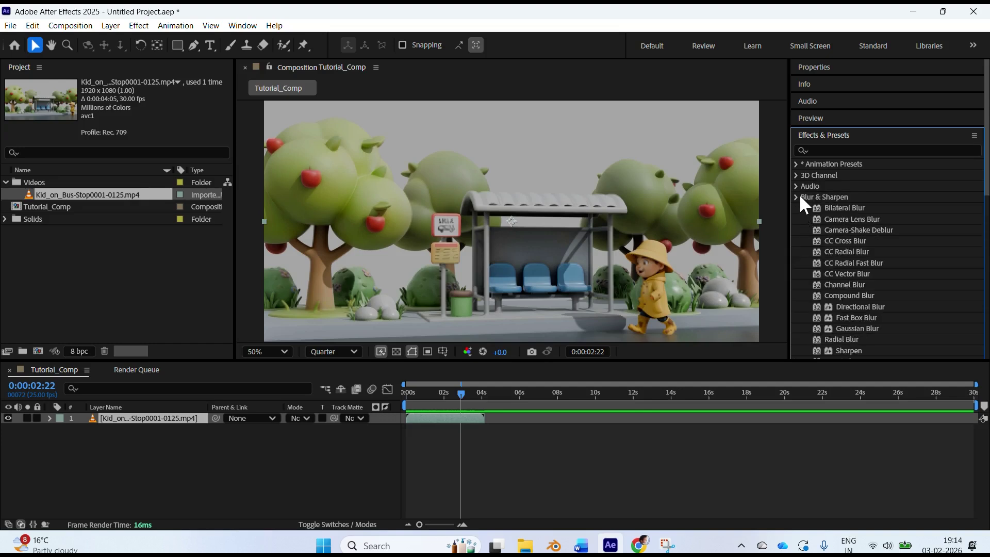
{"action": "left_click", "coordinate": [799, 196]}
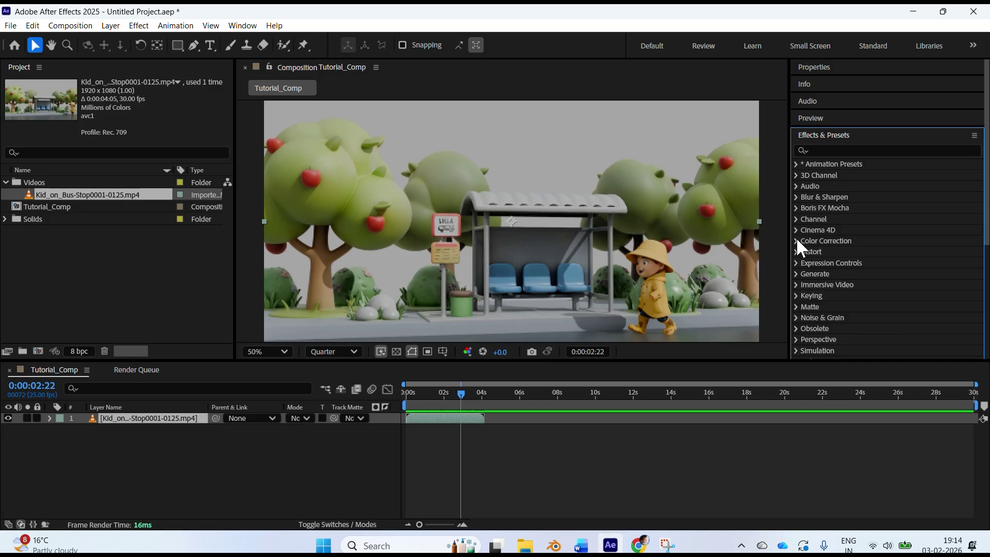
{"action": "left_click", "coordinate": [796, 241]}
{"action": "scroll", "coordinate": [877, 231], "scroll_direction": "down", "scroll_amount": 1}
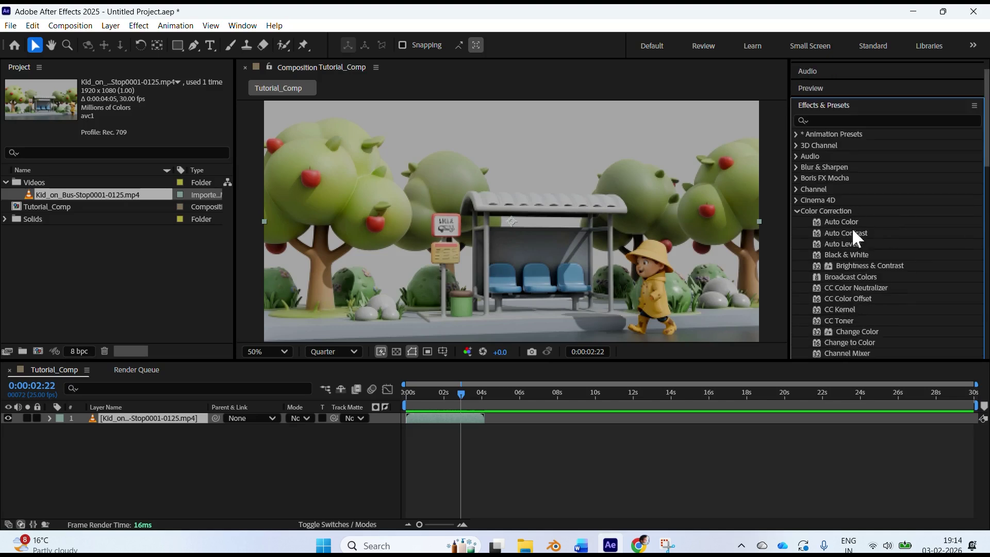
{"action": "left_click", "coordinate": [877, 266]}
{"action": "scroll", "coordinate": [909, 298], "scroll_direction": "down", "scroll_amount": 1}
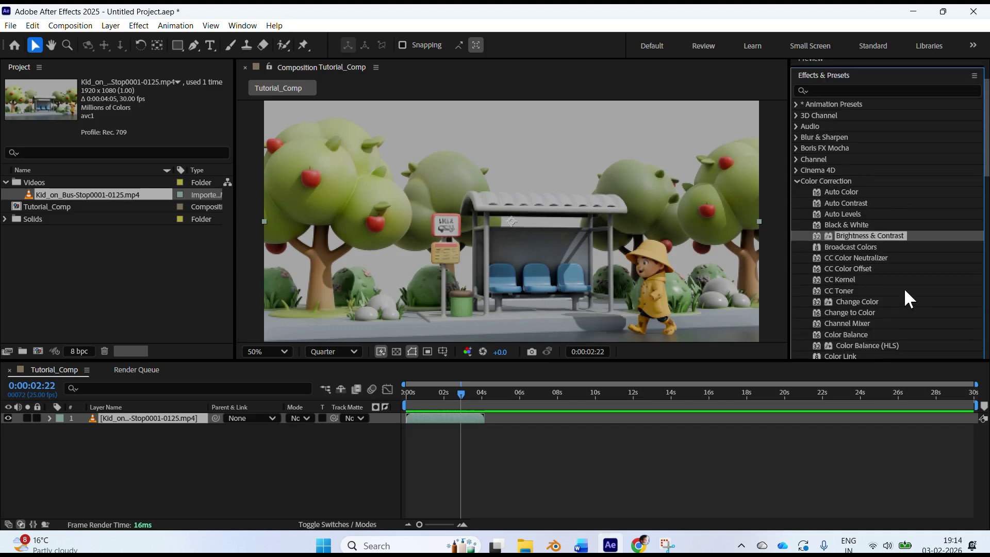
{"action": "left_click", "coordinate": [859, 332]}
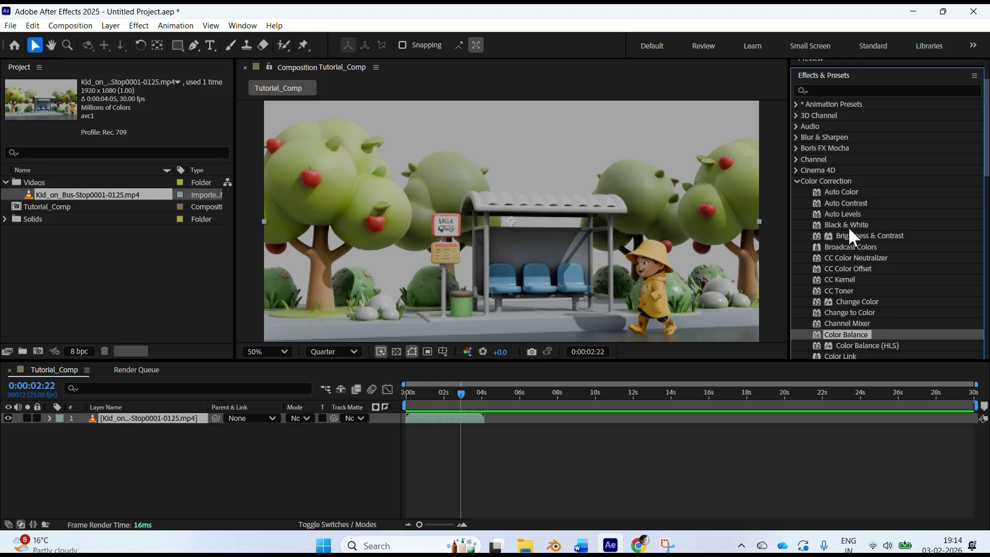
{"action": "left_click", "coordinate": [868, 235]}
{"action": "left_click", "coordinate": [848, 335]}
{"action": "left_click", "coordinate": [813, 180]}
Search the effects for "level" and apply Levels to the bus-stop video layer
{"action": "left_click", "coordinate": [852, 164]}
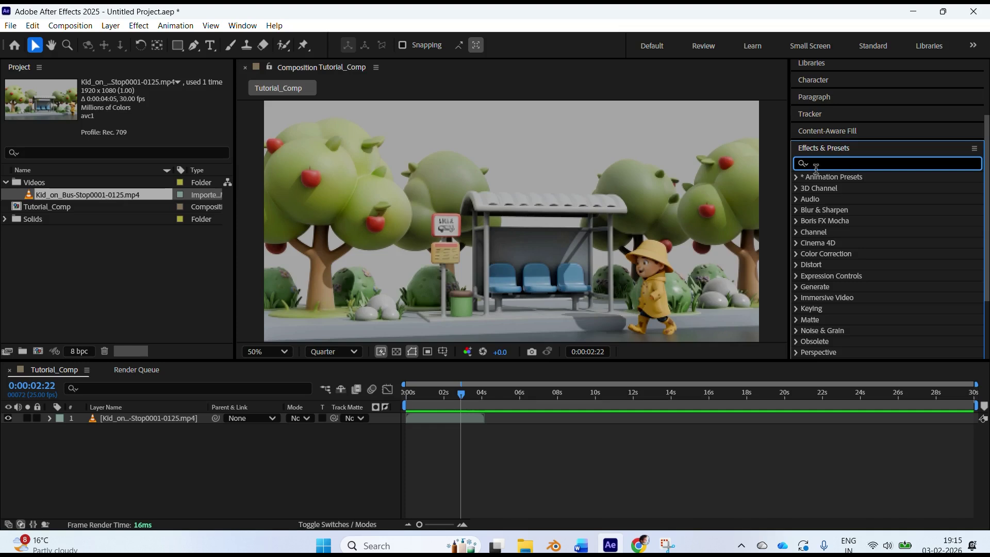
{"action": "type", "text": "leve"}
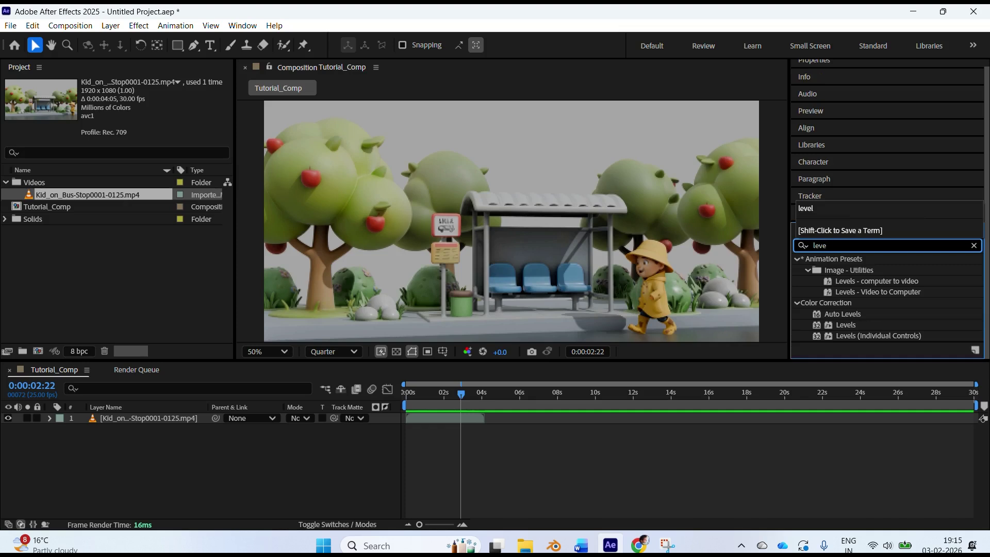
{"action": "type", "text": "l"}
{"action": "left_click", "coordinate": [865, 325]}
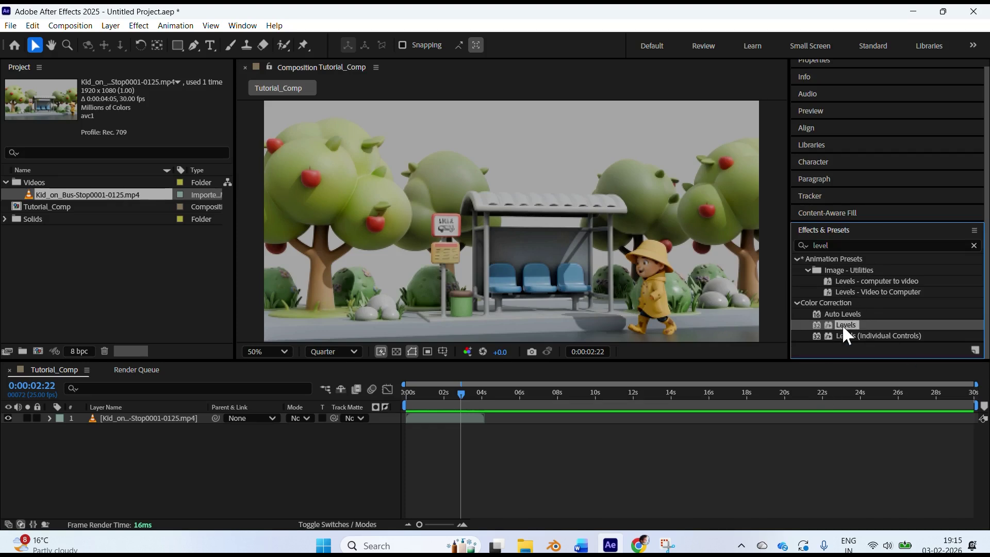
{"action": "left_click_drag", "start_coordinate": [852, 324], "coordinate": [450, 419]}
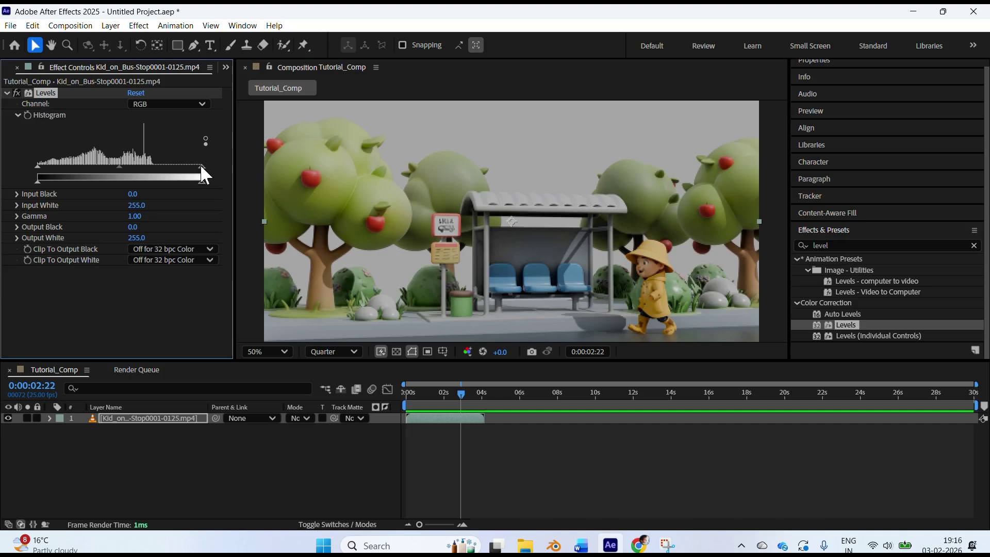
Try raising Levels' Input Black to 35.7 with a lower Input White, and reset the effect
{"action": "left_click_drag", "start_coordinate": [201, 166], "coordinate": [164, 176]}
{"action": "left_click_drag", "start_coordinate": [101, 167], "coordinate": [144, 198]}
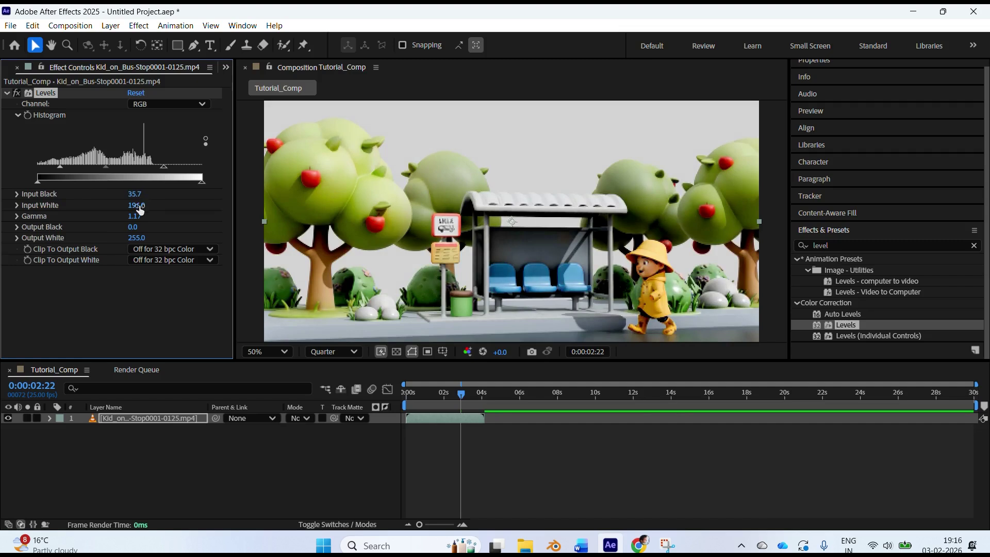
{"action": "left_click", "coordinate": [137, 93]}
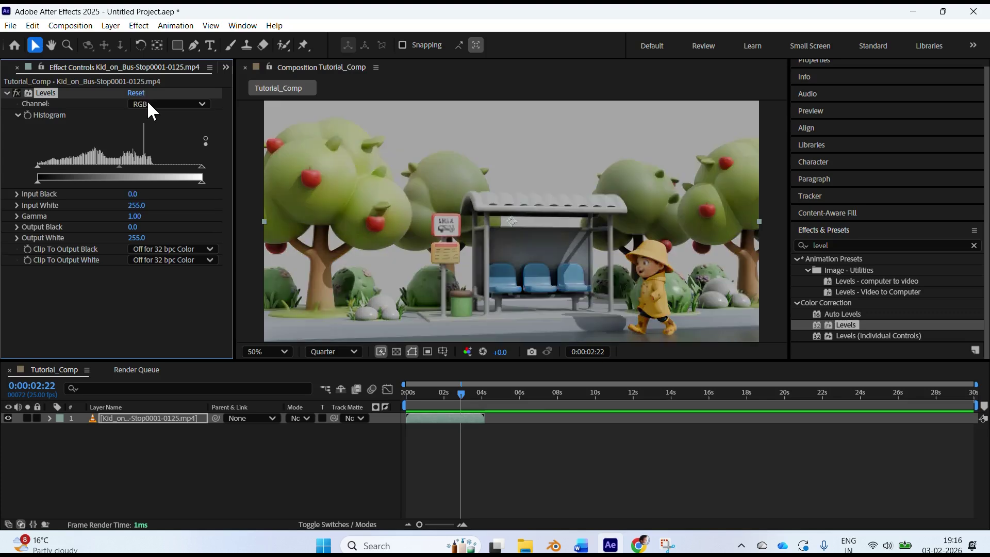
Set Levels to Input Black 4, Input White 207 and Gamma 1.12, and briefly remove and restore the effect
{"action": "left_click_drag", "start_coordinate": [202, 166], "coordinate": [171, 166]}
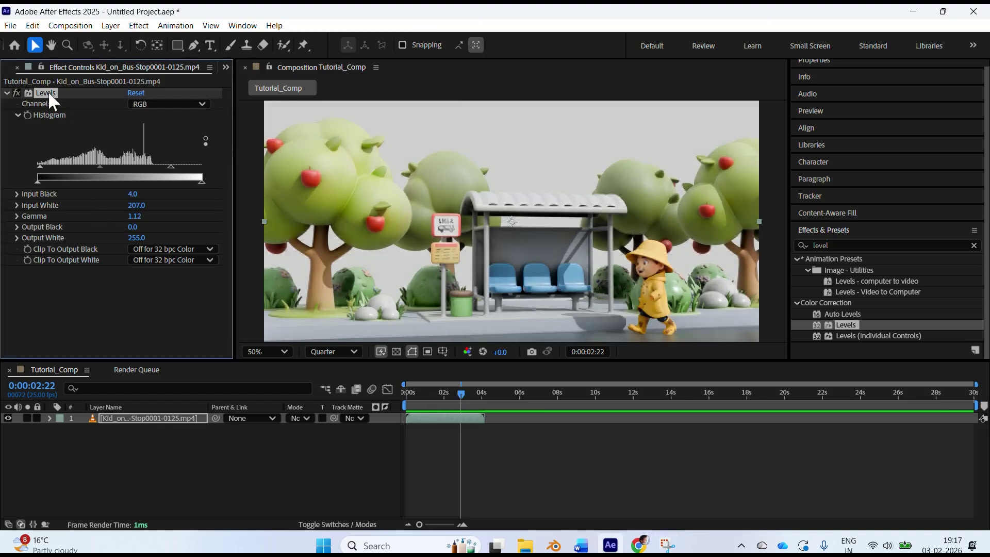
{"action": "key", "text": "Delete"}
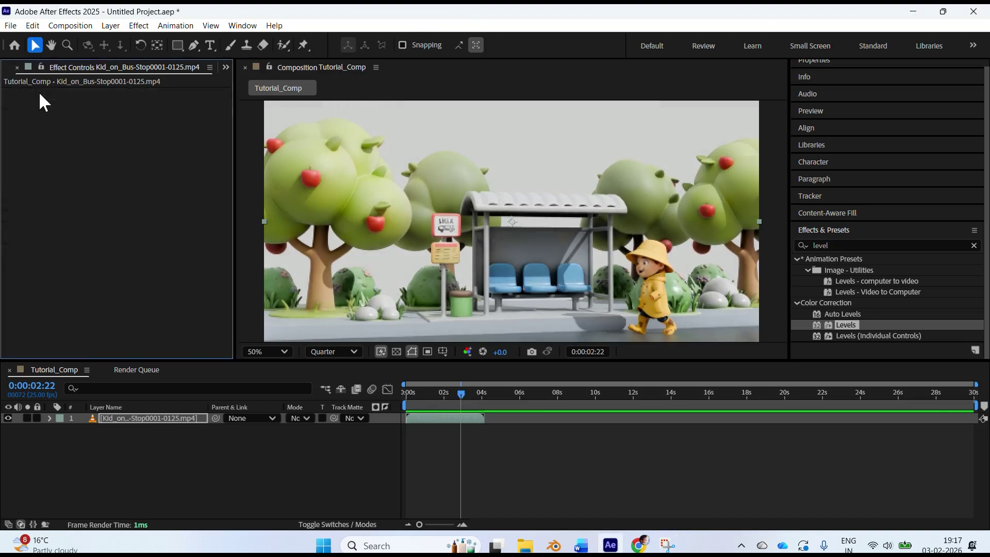
{"action": "key", "text": "ctrl+z"}
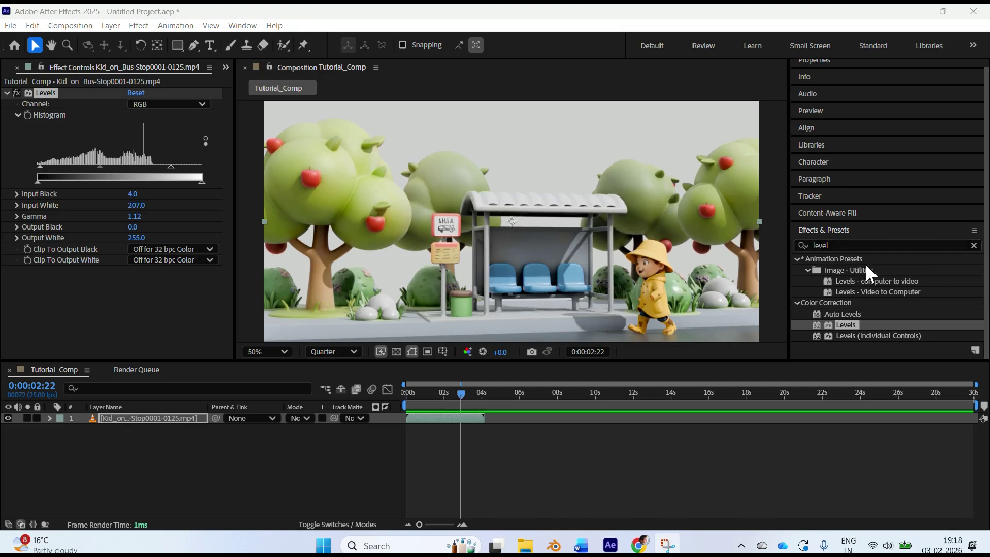
Search the effects for "displa" and apply Turbulent Displace to the bus-stop video layer
{"action": "left_click", "coordinate": [897, 247]}
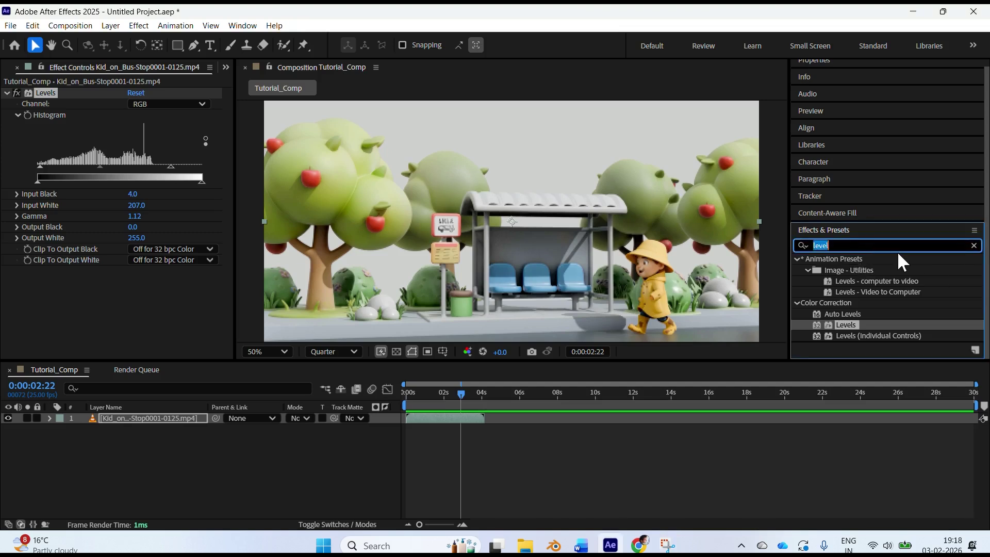
{"action": "type", "text": "tu"}
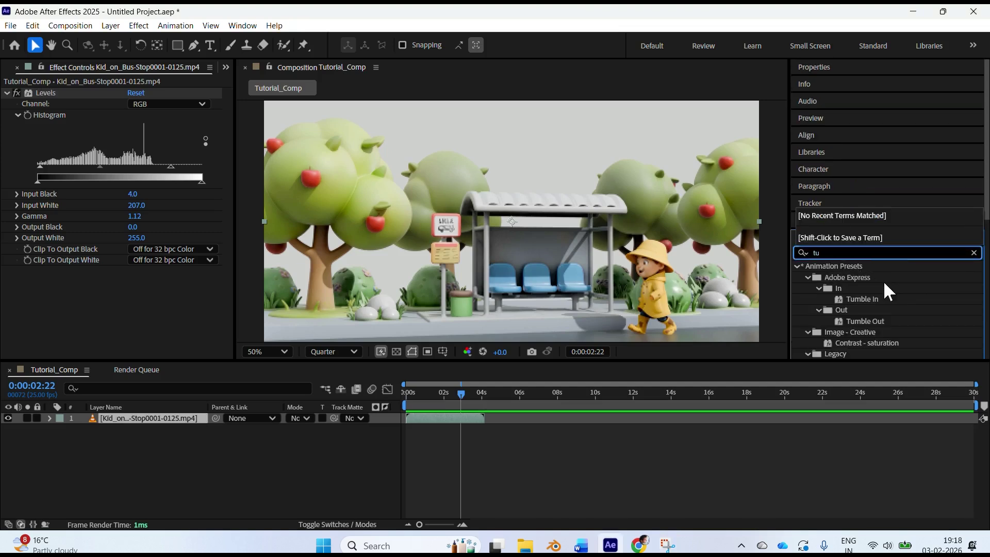
{"action": "key", "text": "BackSpace"}
{"action": "key", "text": "BackSpace"}
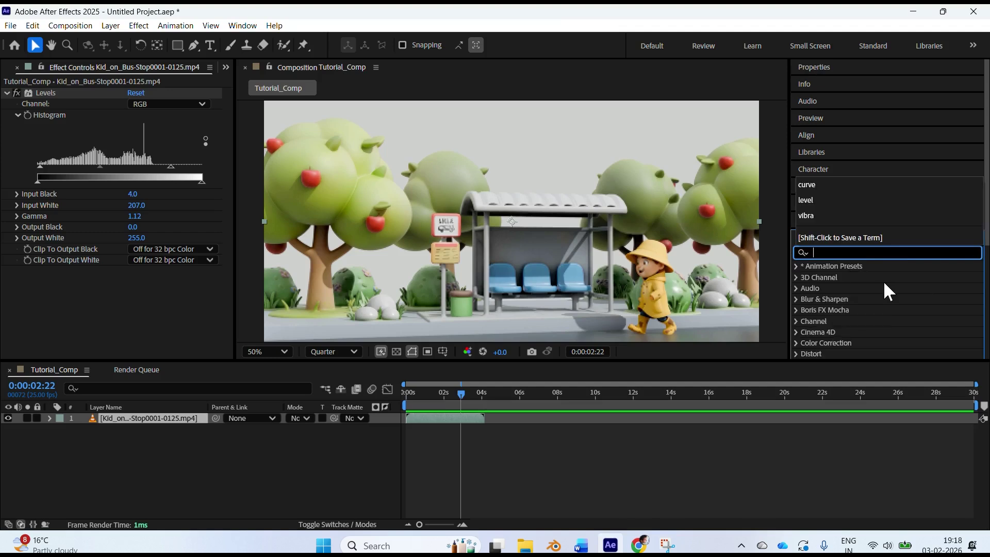
{"action": "type", "text": "displa"}
{"action": "left_click_drag", "start_coordinate": [869, 354], "coordinate": [457, 418]}
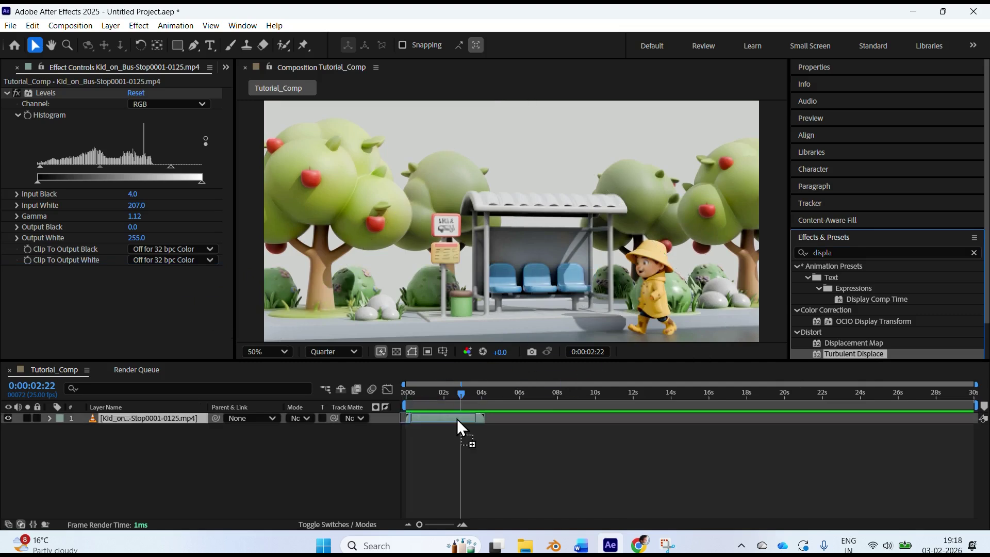
{"action": "left_click_drag", "start_coordinate": [457, 419], "coordinate": [127, 307]}
{"action": "left_click_drag", "start_coordinate": [126, 308], "coordinate": [129, 287]}
Collapse the Levels settings and switch Turbulent Displace off and on to compare the footage
{"action": "left_click", "coordinate": [7, 93]}
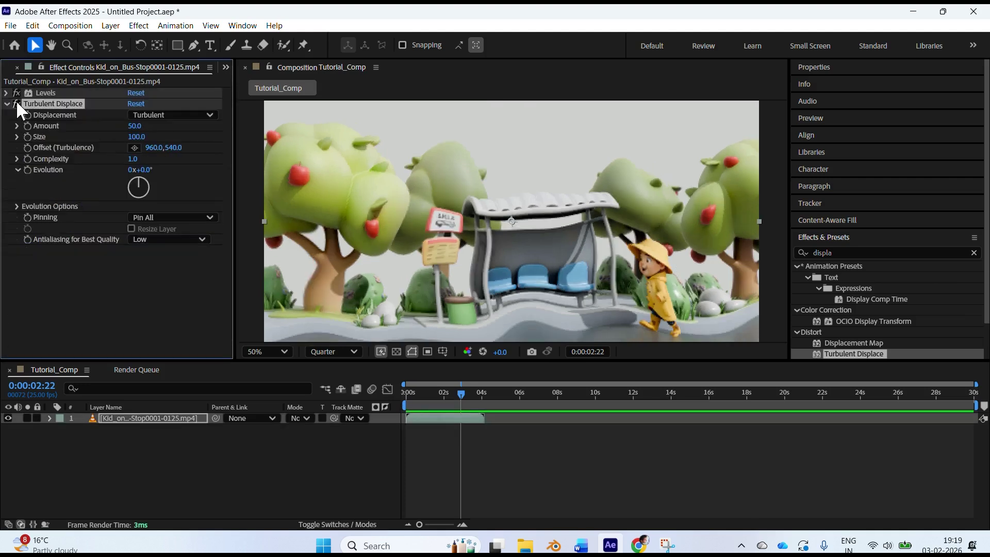
{"action": "left_click", "coordinate": [17, 103]}
{"action": "left_click", "coordinate": [16, 102]}
{"action": "left_click", "coordinate": [17, 103]}
Try Turbulent Displace with Amount -220 and Size 256, and delete the effect
{"action": "left_click_drag", "start_coordinate": [133, 126], "coordinate": [151, 170]}
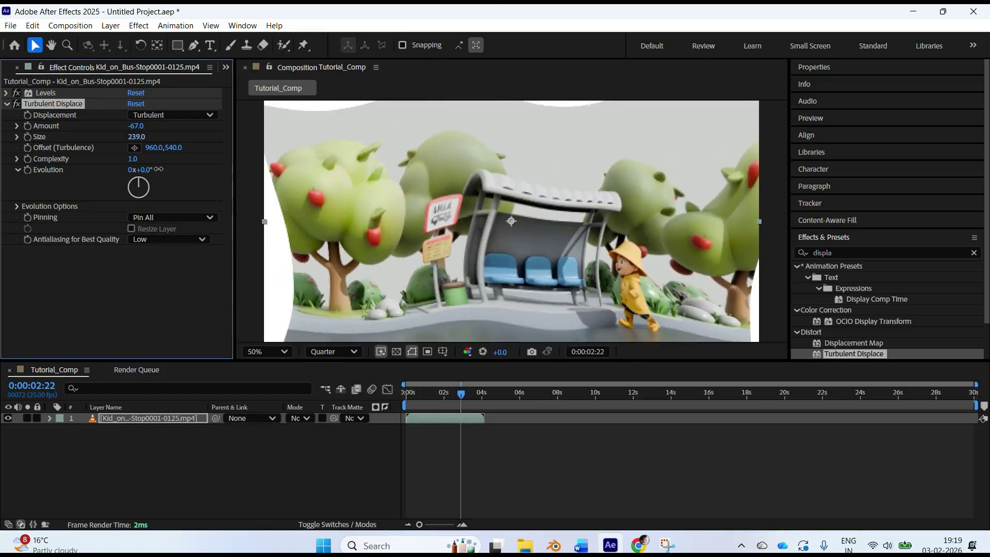
{"action": "left_click_drag", "start_coordinate": [138, 126], "coordinate": [159, 125]}
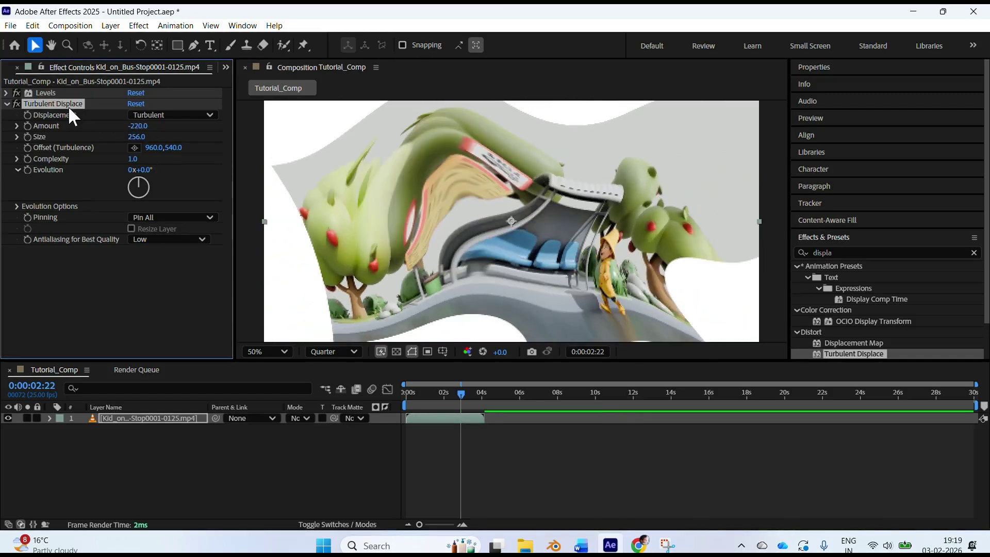
{"action": "key", "text": "Delete"}
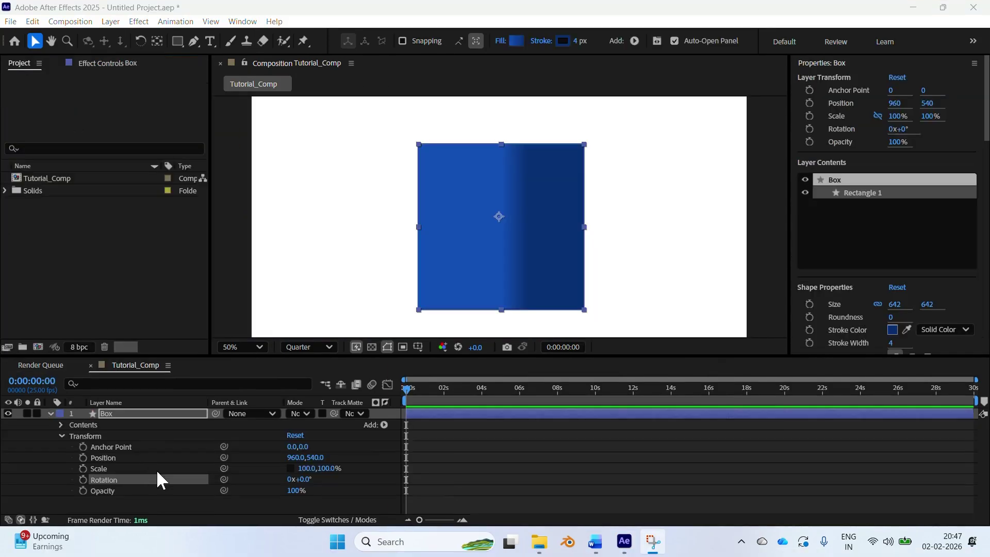
Enable Position keyframing on the Box layer at the first frame, and delete the layer
{"action": "left_click", "coordinate": [83, 458]}
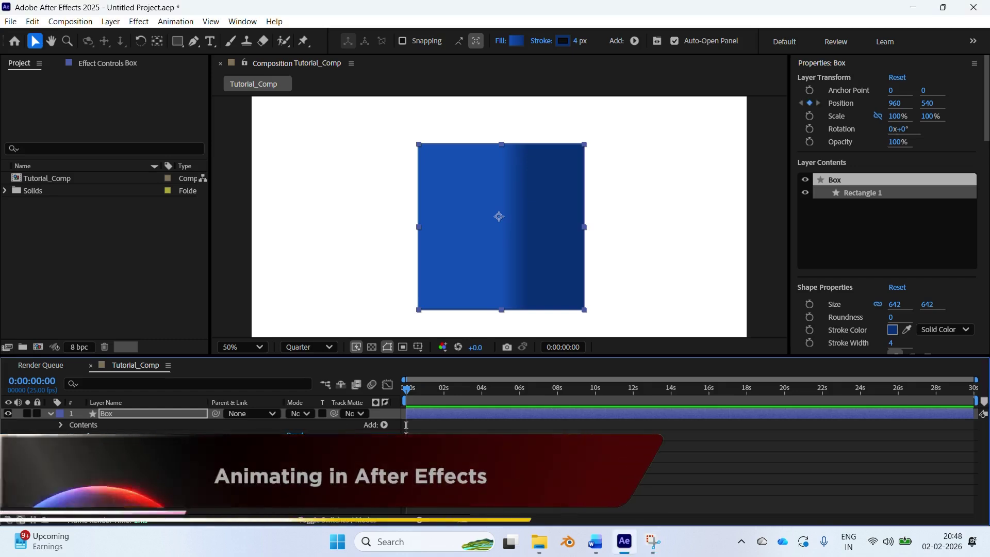
{"action": "left_click_drag", "start_coordinate": [405, 389], "coordinate": [386, 388]}
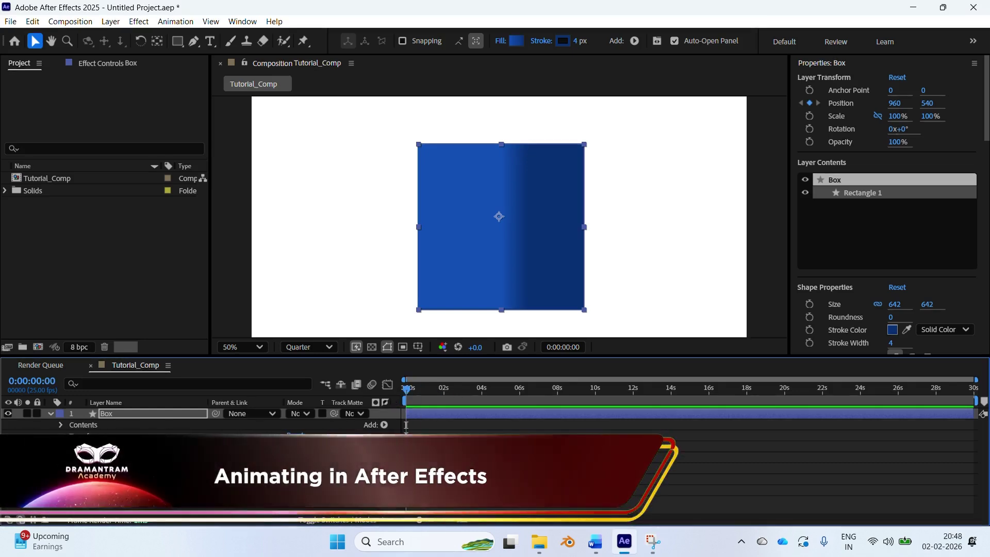
{"action": "key", "text": "Delete"}
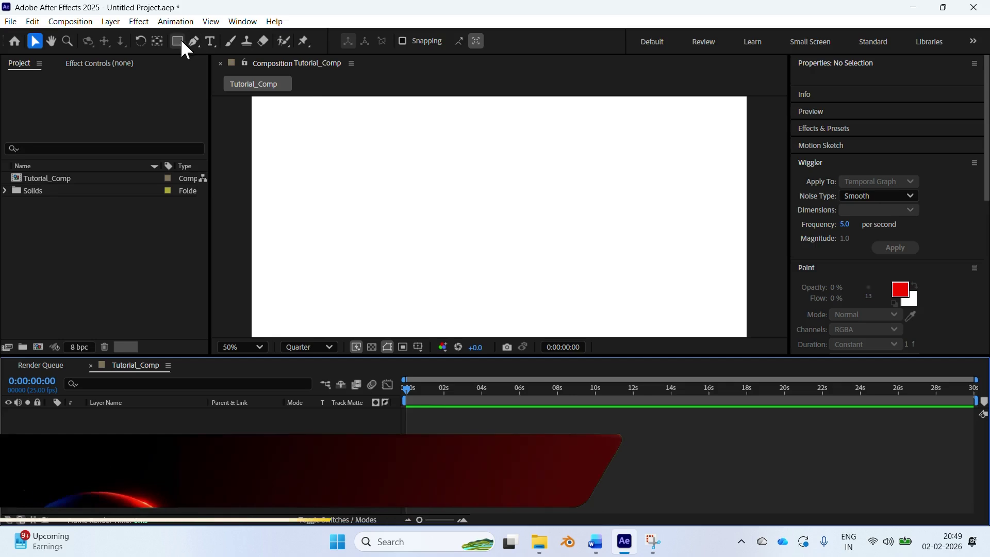
Draw a circle about 444 px in diameter near the composition's center with the Ellipse tool
{"action": "left_click_drag", "start_coordinate": [179, 40], "coordinate": [245, 66]}
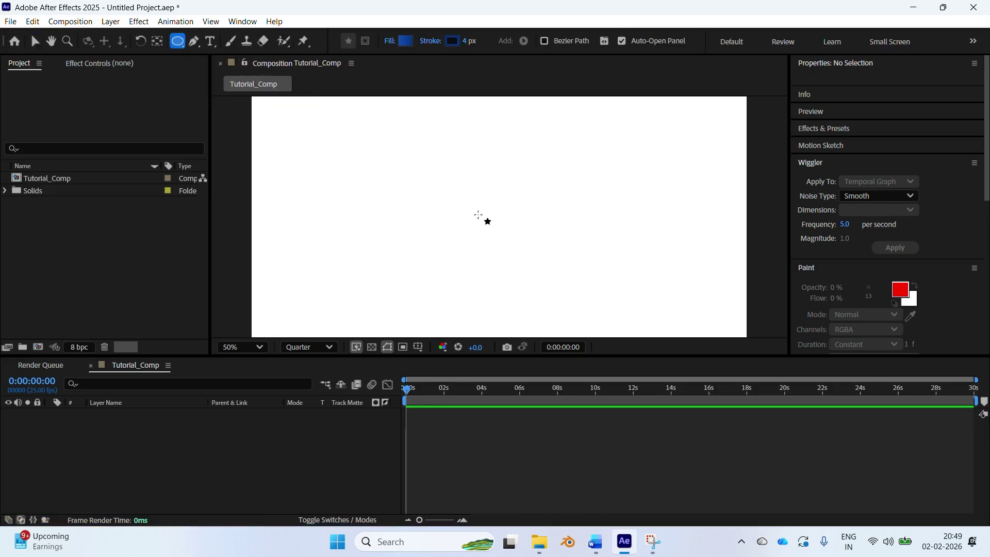
{"action": "left_click", "coordinate": [181, 44]}
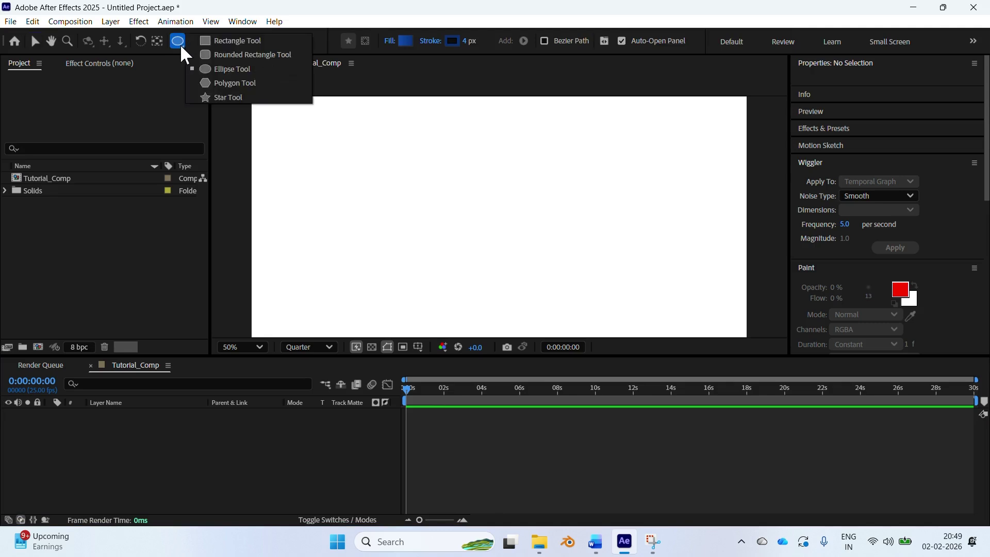
{"action": "left_click", "coordinate": [181, 45]}
{"action": "left_click_drag", "start_coordinate": [485, 229], "coordinate": [543, 182]}
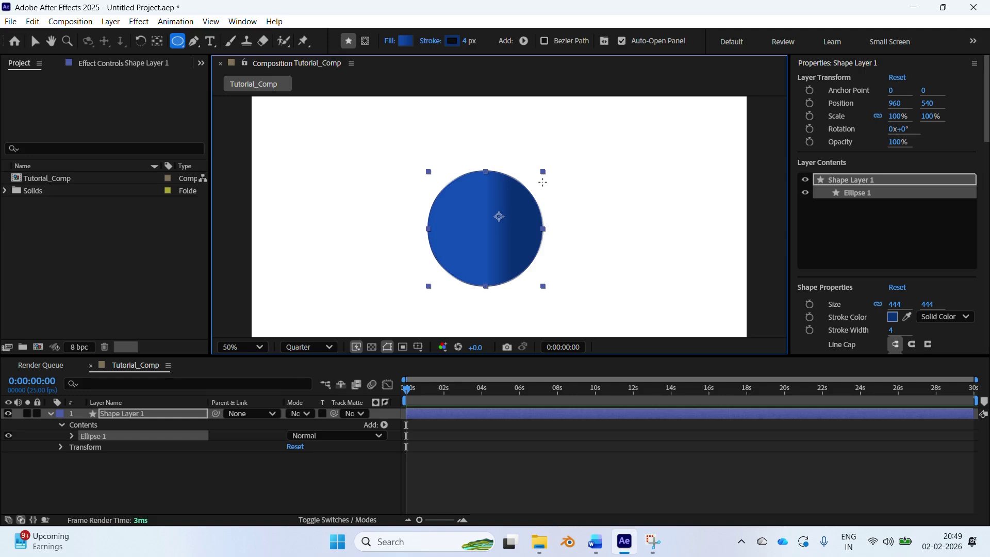
Change the circle's fill type from linear gradient to solid color and make it red
{"action": "left_click", "coordinate": [390, 40]}
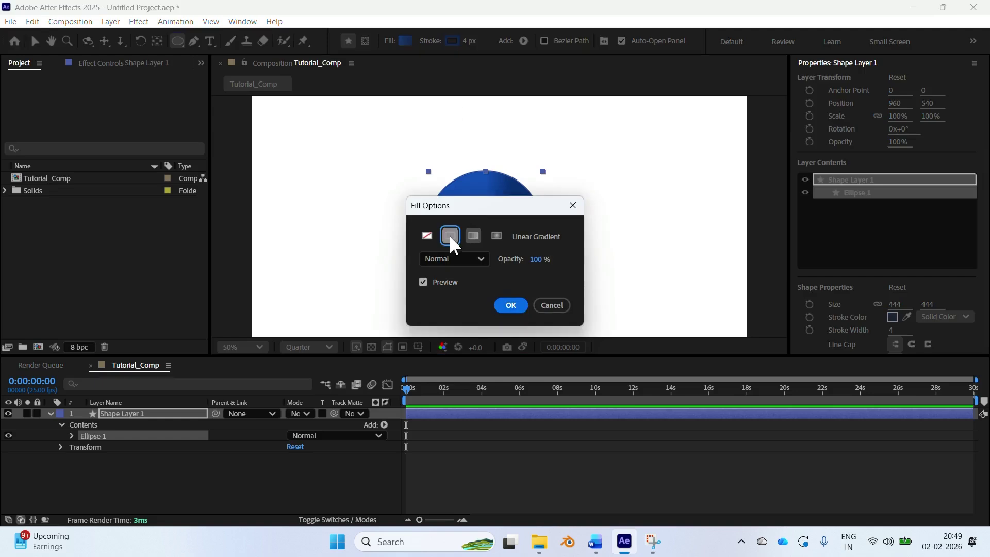
{"action": "left_click", "coordinate": [449, 236]}
{"action": "left_click", "coordinate": [511, 305]}
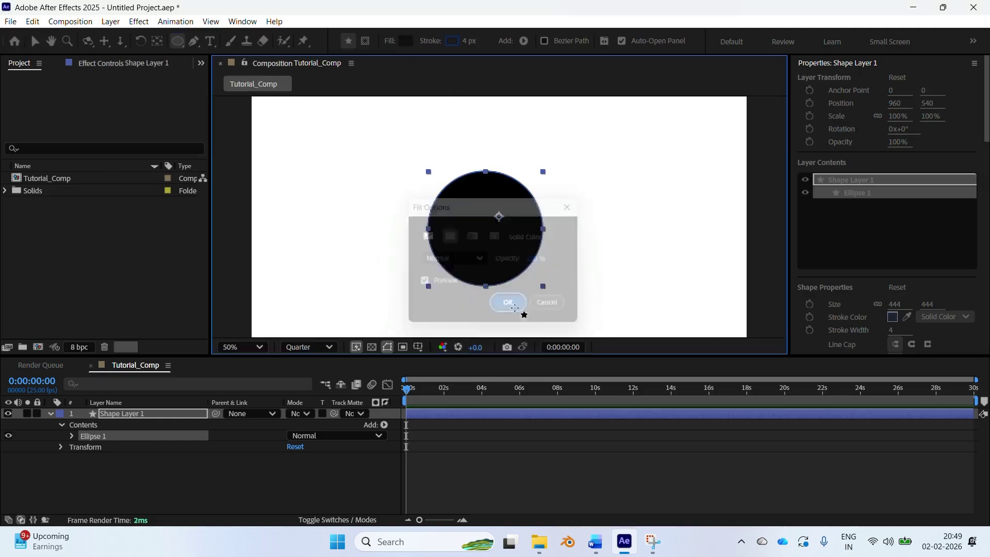
{"action": "left_click", "coordinate": [405, 41]}
{"action": "left_click_drag", "start_coordinate": [475, 280], "coordinate": [533, 162]}
{"action": "left_click", "coordinate": [624, 190]}
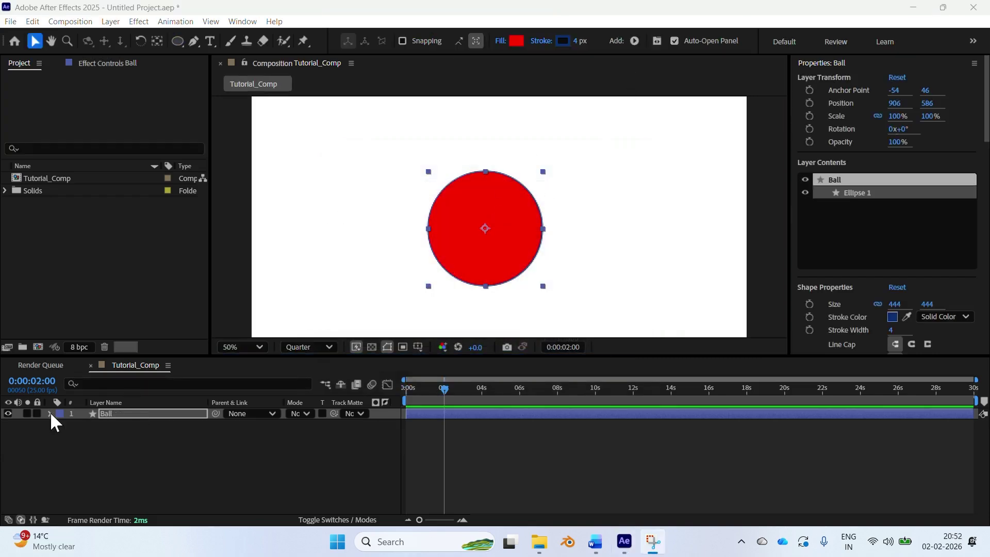
Reveal the Ball layer's transform properties and enable Position keyframing at the first frame
{"action": "left_click", "coordinate": [51, 413]}
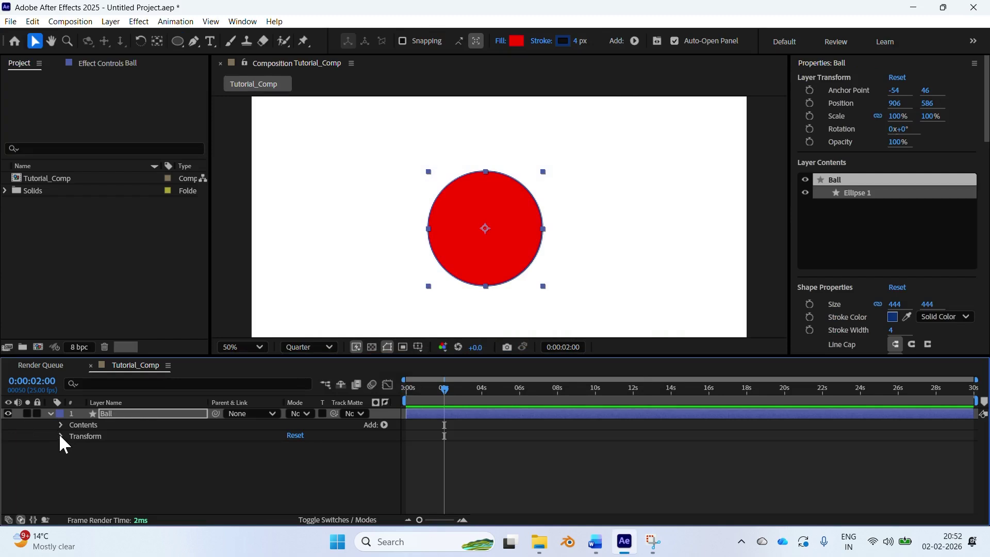
{"action": "left_click", "coordinate": [60, 436]}
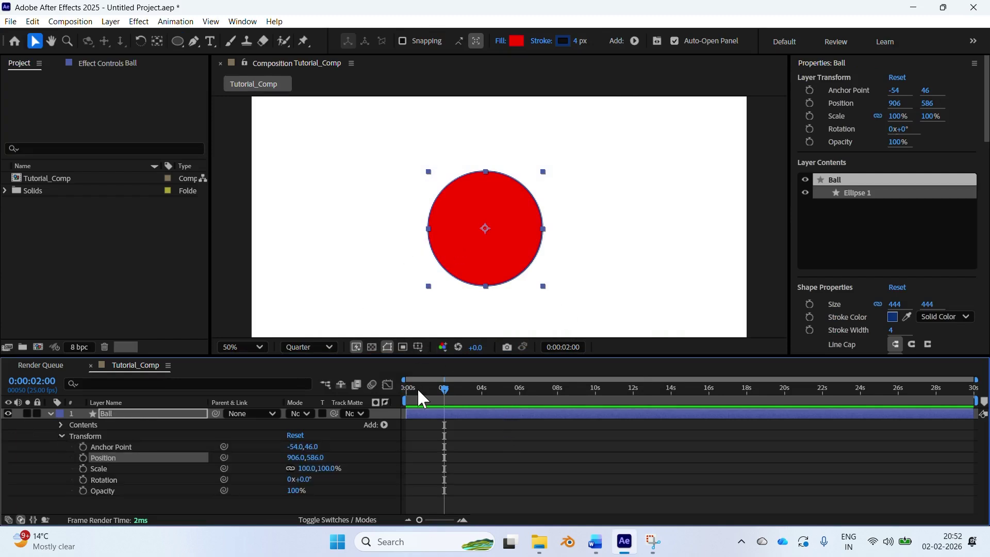
{"action": "left_click_drag", "start_coordinate": [416, 388], "coordinate": [406, 388]}
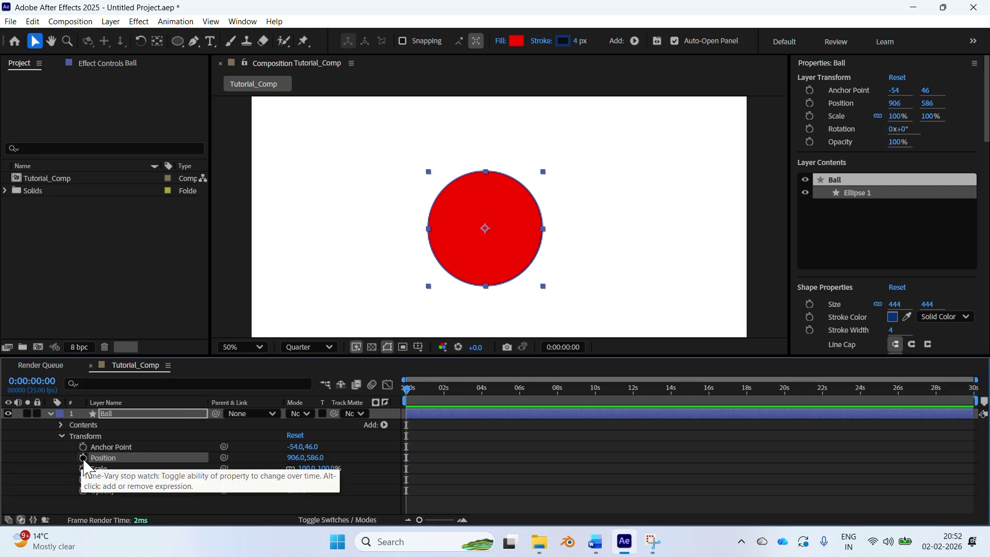
{"action": "left_click", "coordinate": [83, 459]}
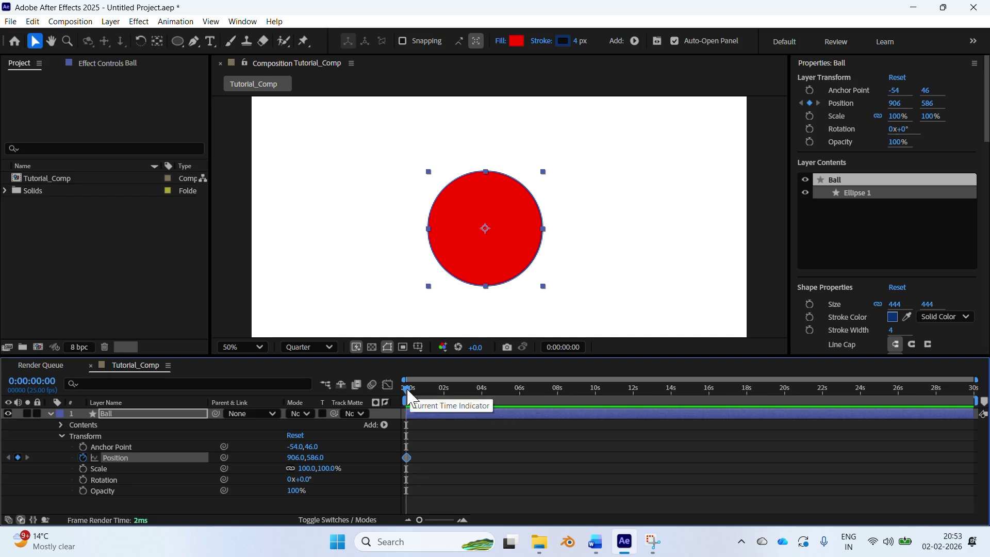
Add a Position keyframe at 1 second that moves the ball down to 906, 800
{"action": "left_click_drag", "start_coordinate": [406, 389], "coordinate": [426, 390]}
{"action": "left_click", "coordinate": [464, 521]}
{"action": "left_click", "coordinate": [464, 521]}
{"action": "left_click", "coordinate": [465, 521]}
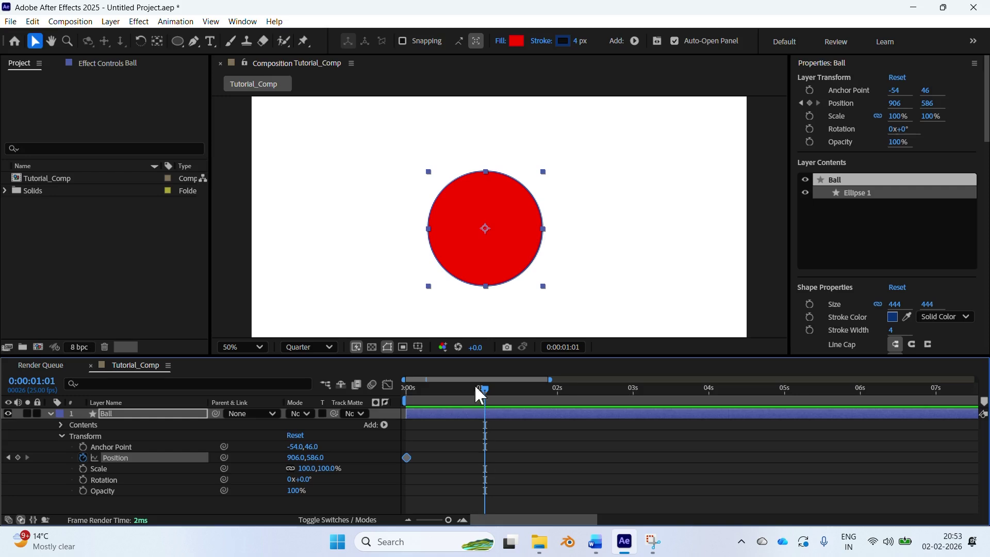
{"action": "left_click_drag", "start_coordinate": [486, 391], "coordinate": [481, 392]}
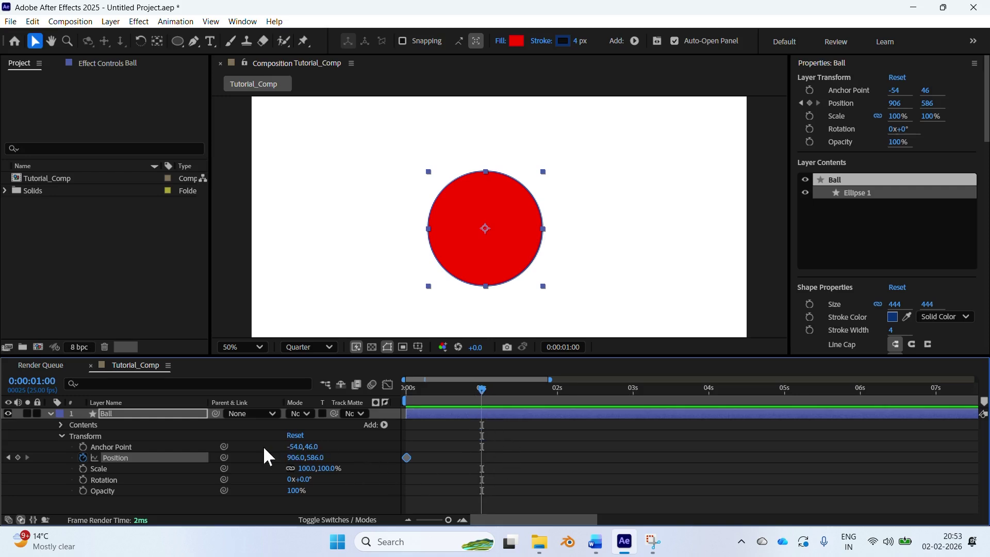
{"action": "left_click_drag", "start_coordinate": [317, 456], "coordinate": [494, 433]}
{"action": "left_click", "coordinate": [318, 458]}
{"action": "key", "text": "Return"}
Preview the ball's downward motion from the first frame several times
{"action": "key", "text": "Home"}
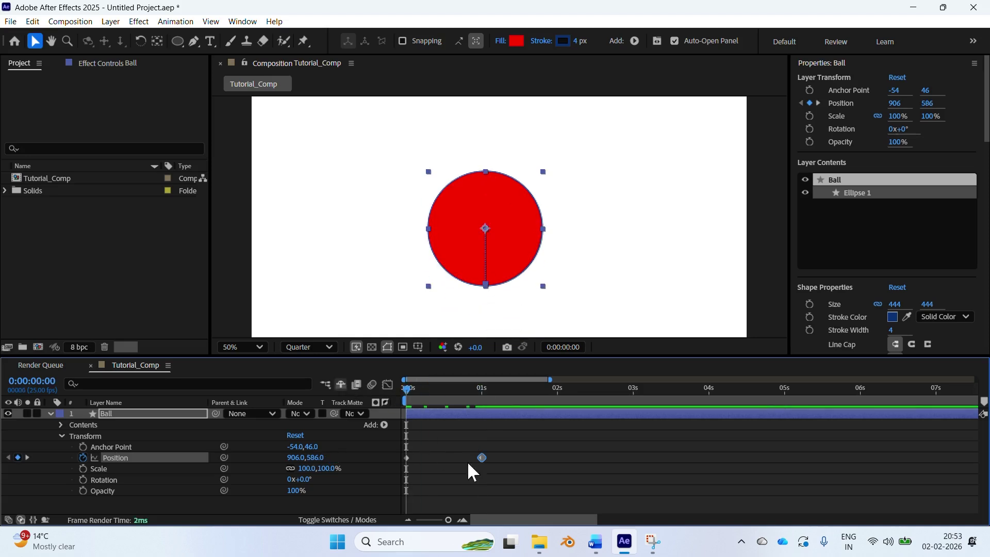
{"action": "left_click", "coordinate": [482, 457]}
{"action": "key", "text": "space"}
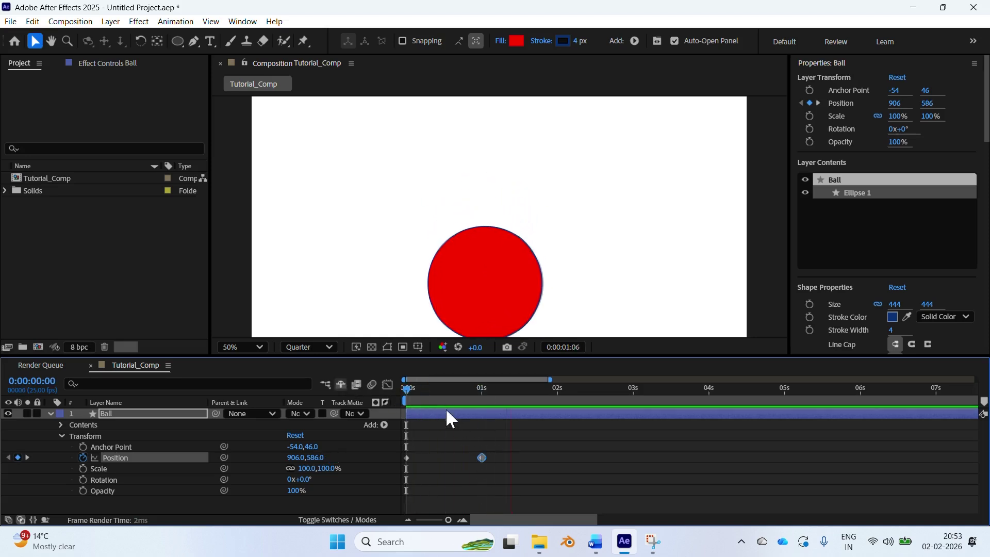
{"action": "key", "text": "space"}
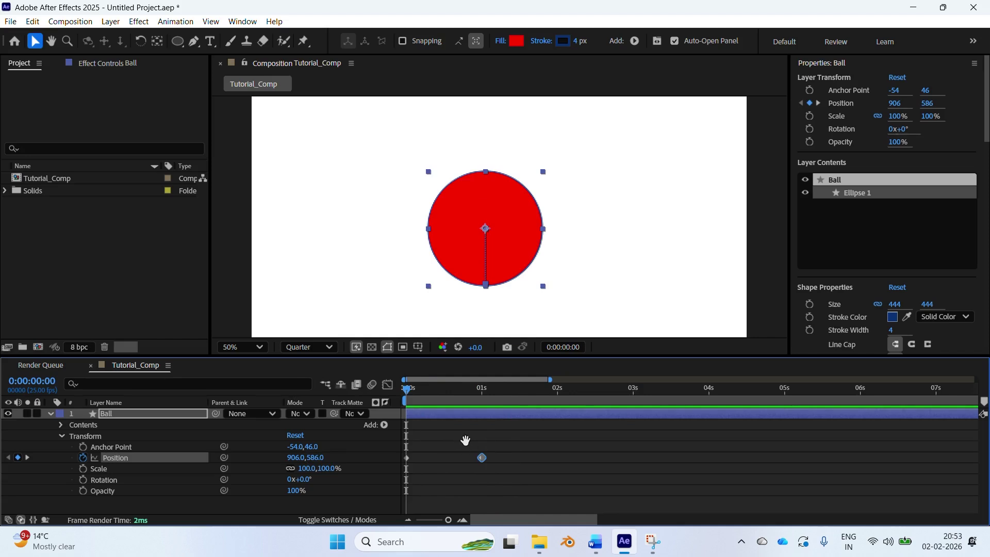
{"action": "key", "text": "space"}
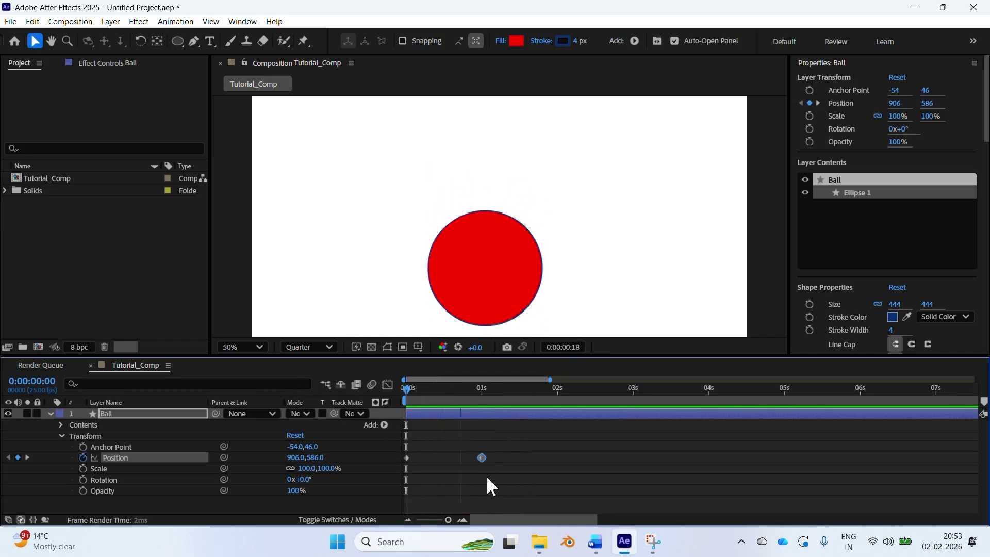
{"action": "key", "text": "space"}
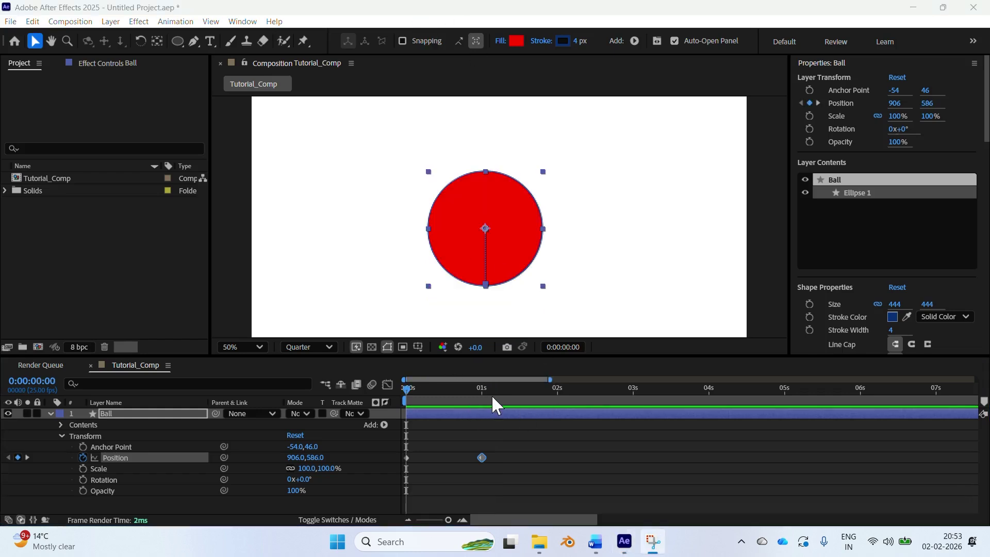
{"action": "key", "text": "shift+End"}
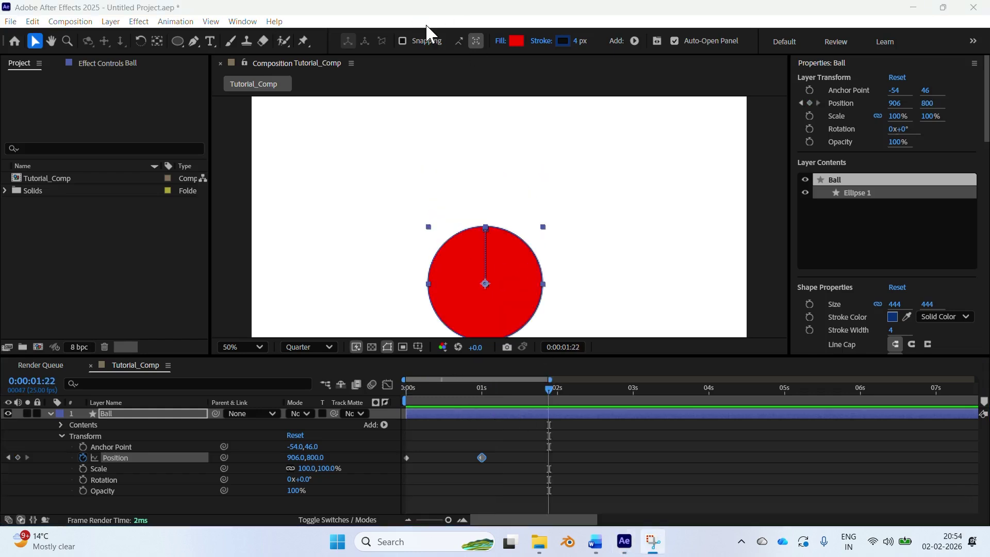
{"action": "left_click_drag", "start_coordinate": [467, 389], "coordinate": [407, 392]}
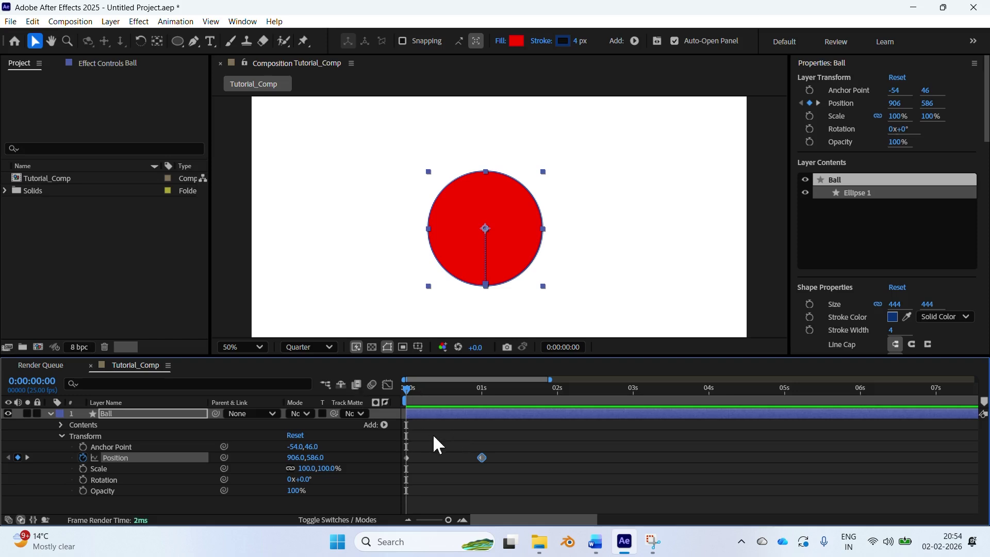
{"action": "key", "text": "space"}
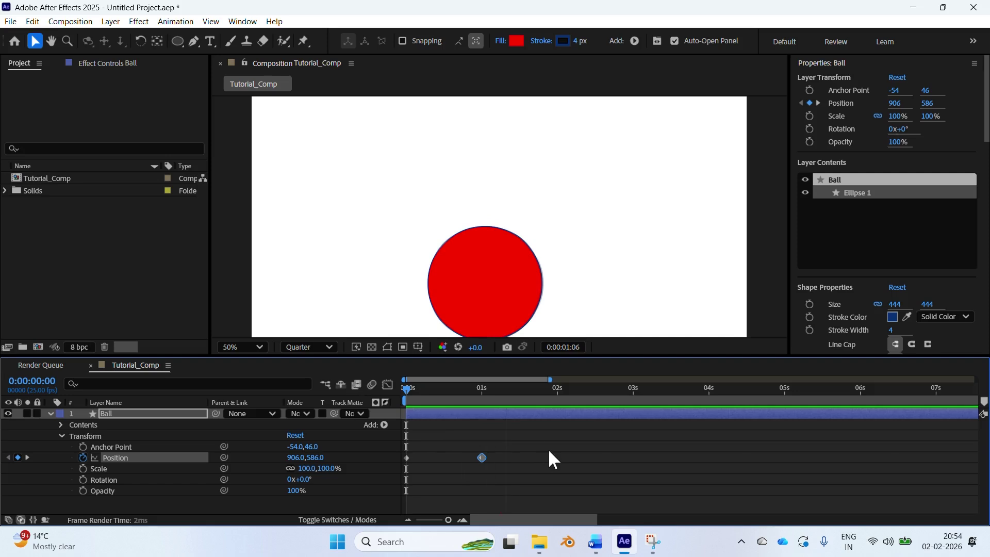
{"action": "key", "text": "space"}
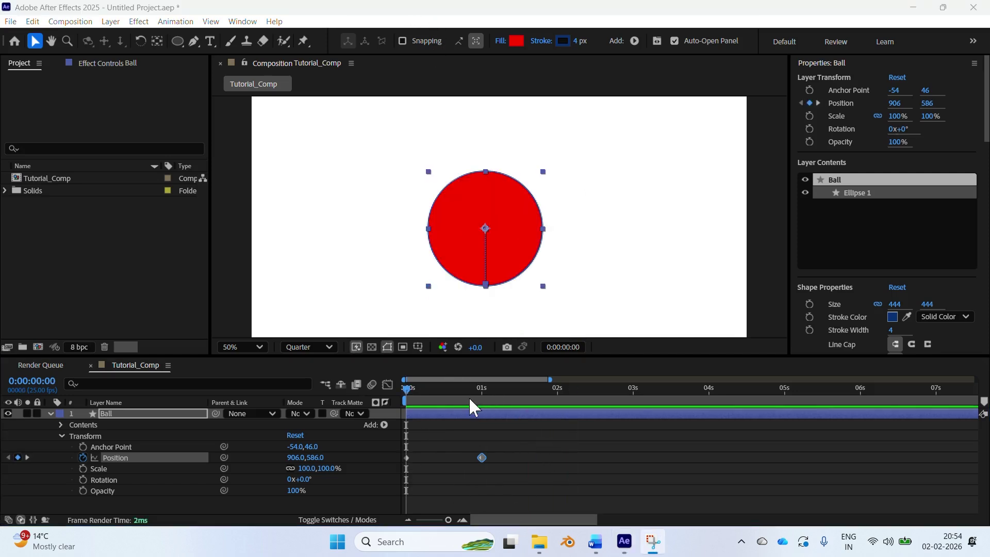
Add a Position keyframe at 2 seconds that moves the ball horizontally to the right
{"action": "left_click", "coordinate": [558, 391]}
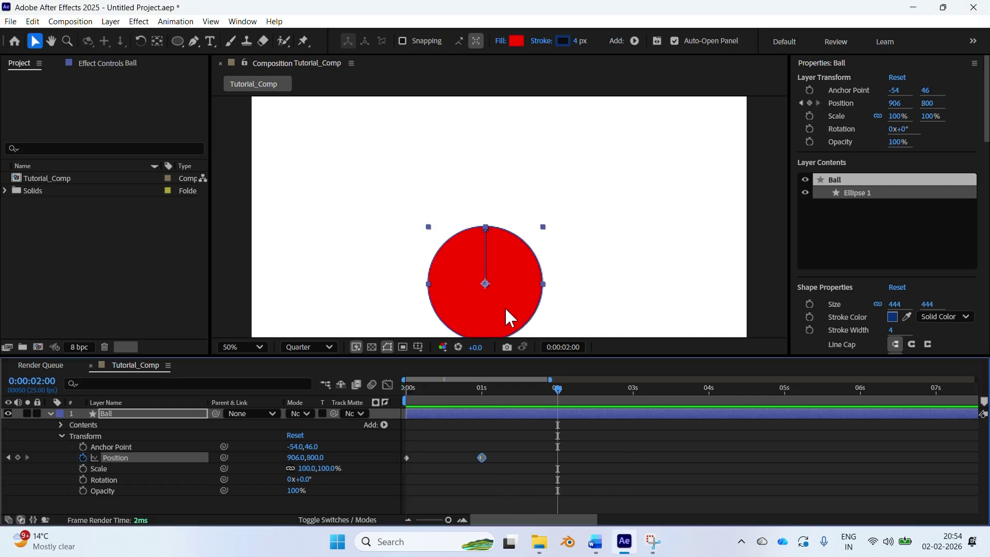
{"action": "mouse_move", "coordinate": [547, 395]}
{"action": "left_mouse_down"}
{"action": "mouse_move", "coordinate": [479, 391]}
{"action": "mouse_move", "coordinate": [558, 401]}
{"action": "left_mouse_up"}
{"action": "left_click_drag", "start_coordinate": [292, 461], "coordinate": [623, 459]}
Preview the ball's downward and sideways motion from the first frame
{"action": "key", "text": "Home"}
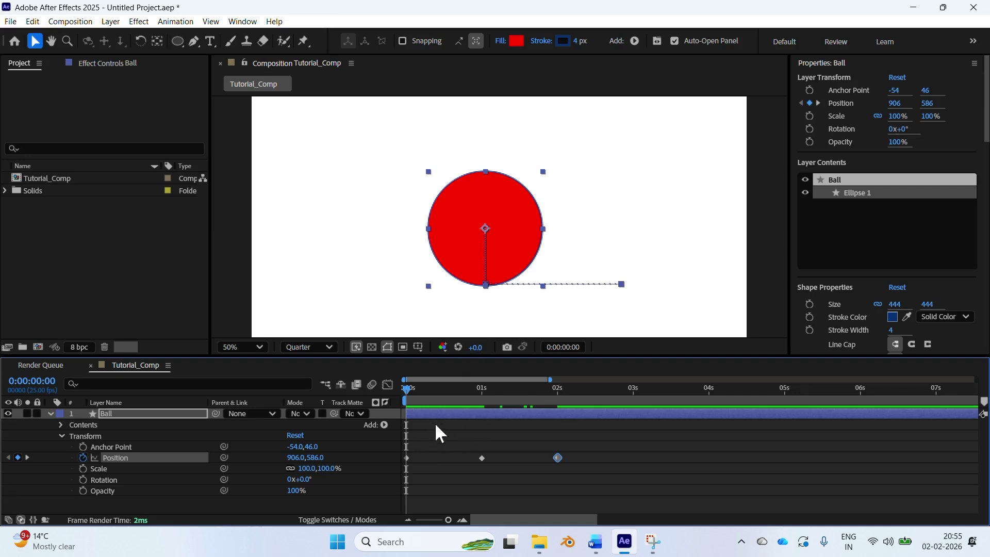
{"action": "key", "text": "space"}
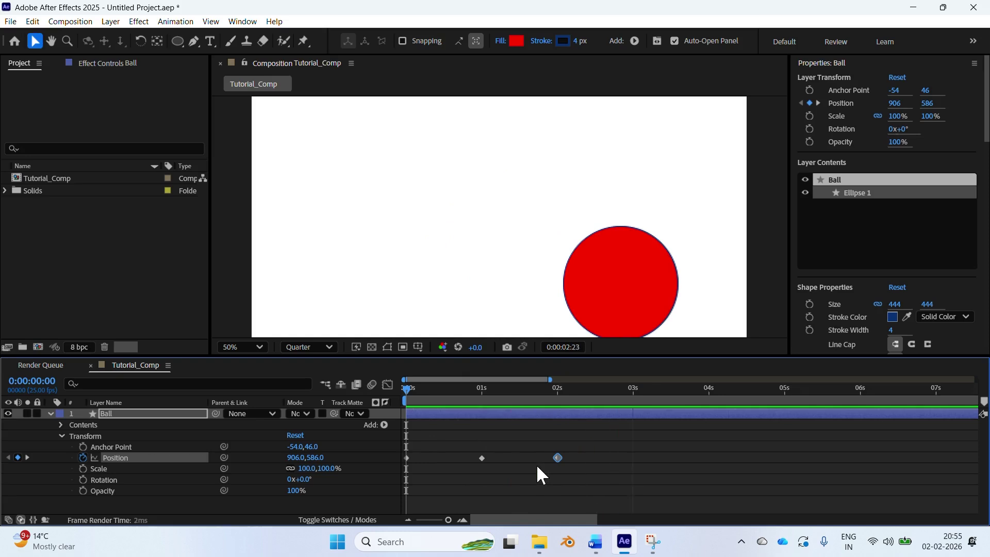
{"action": "key", "text": "space"}
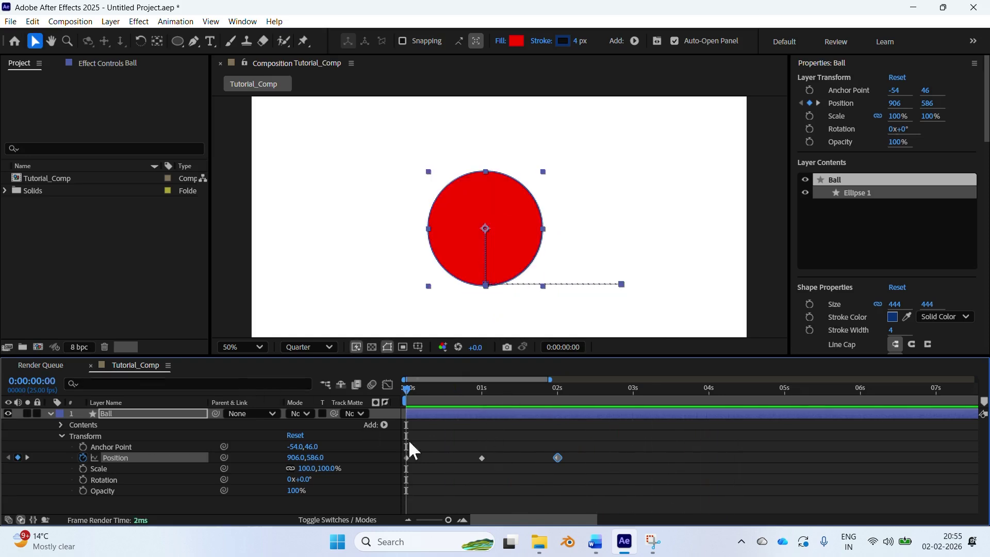
{"action": "key", "text": "space"}
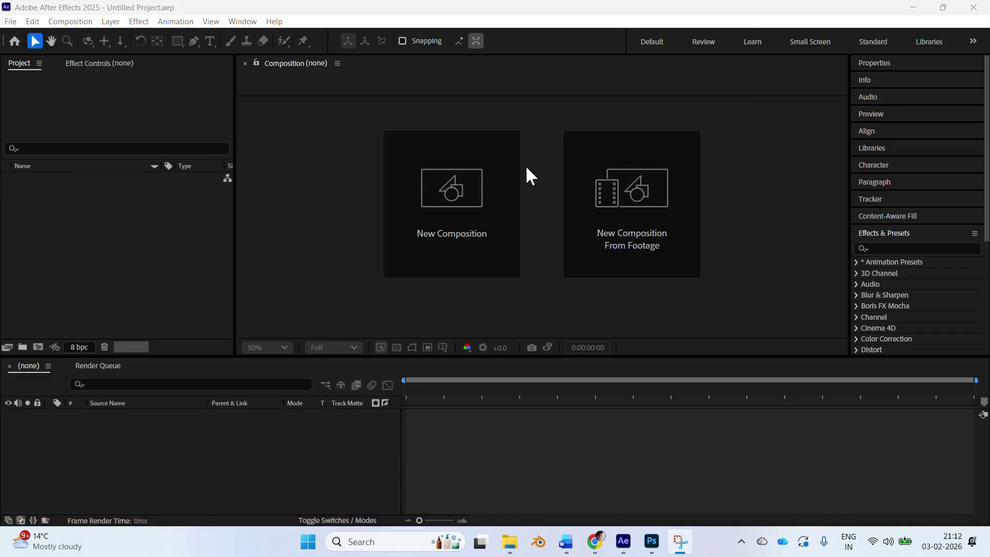
Start a new composition and name it AuraBeauty
{"action": "left_click", "coordinate": [129, 228]}
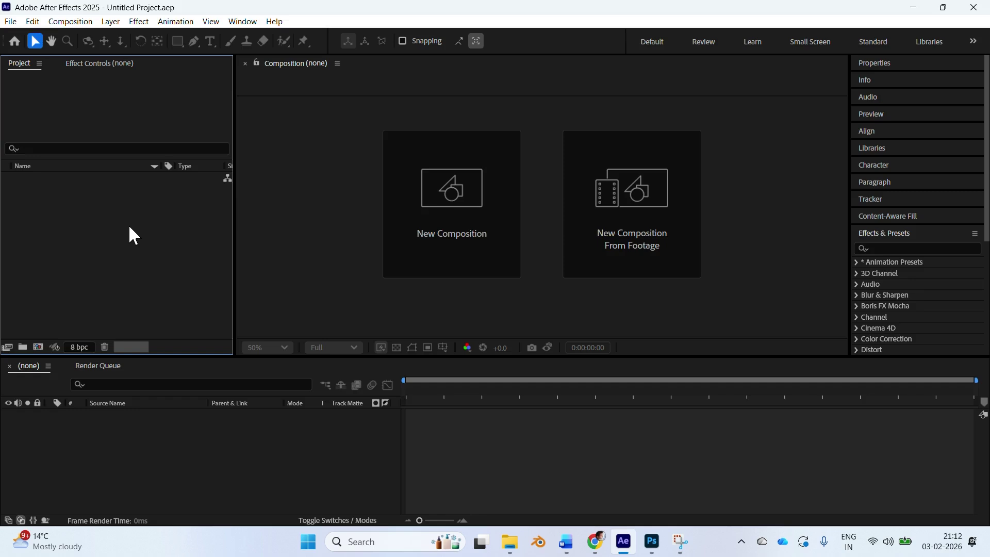
{"action": "left_click", "coordinate": [77, 21]}
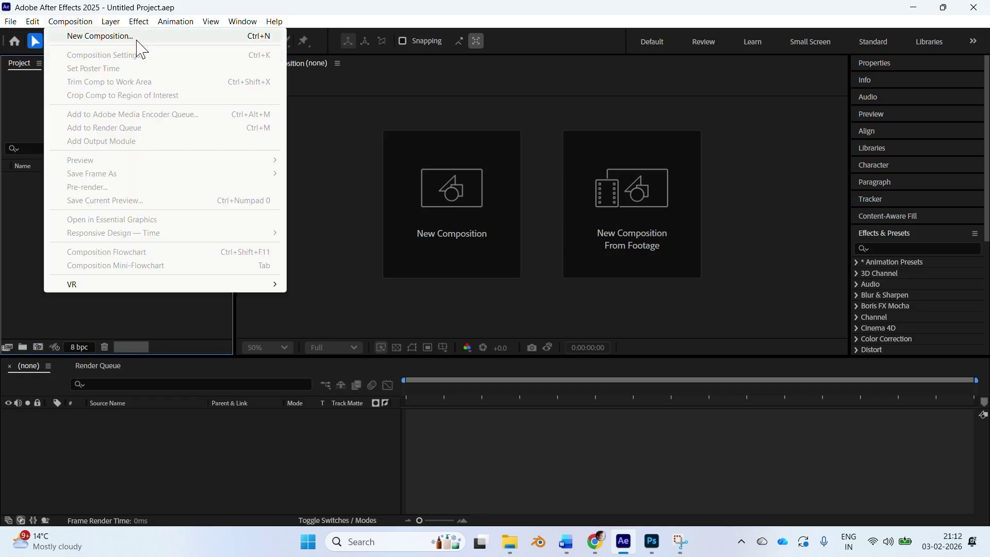
{"action": "left_click", "coordinate": [268, 41]}
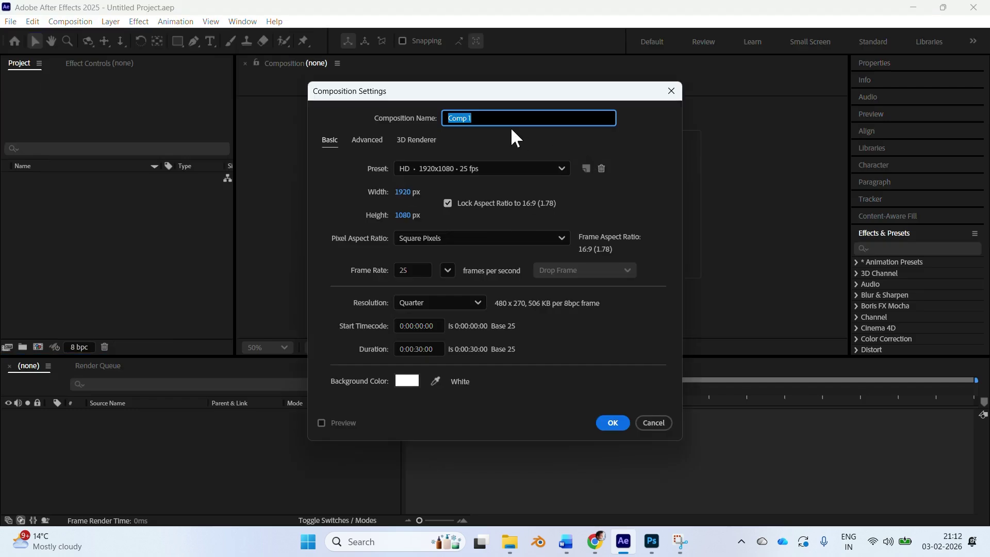
{"action": "type", "text": "AuraBeauty"}
Unlock the aspect ratio and create the composition at 1080 × 1920 px with a 10-second duration and black background
{"action": "left_click", "coordinate": [448, 202]}
{"action": "left_click", "coordinate": [398, 190]}
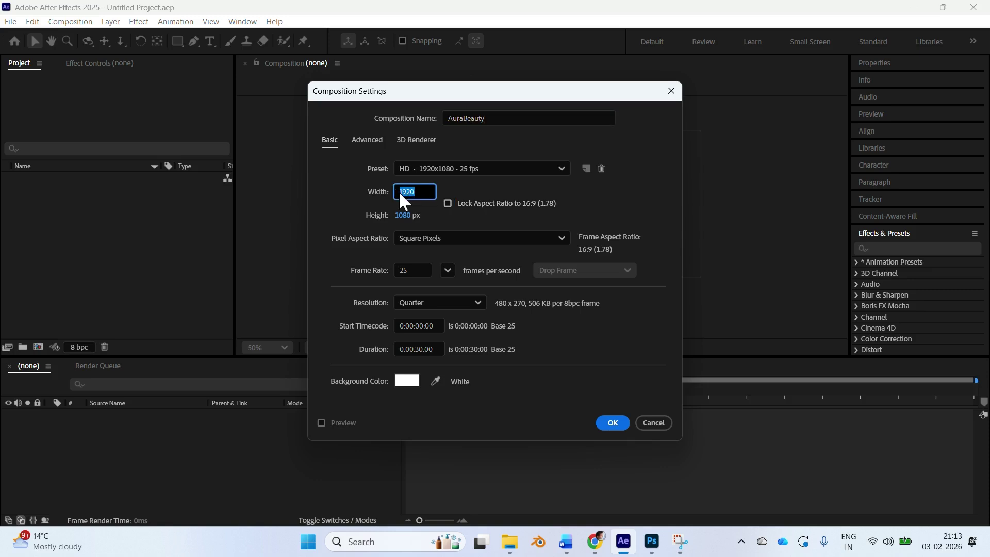
{"action": "type", "text": "1080"}
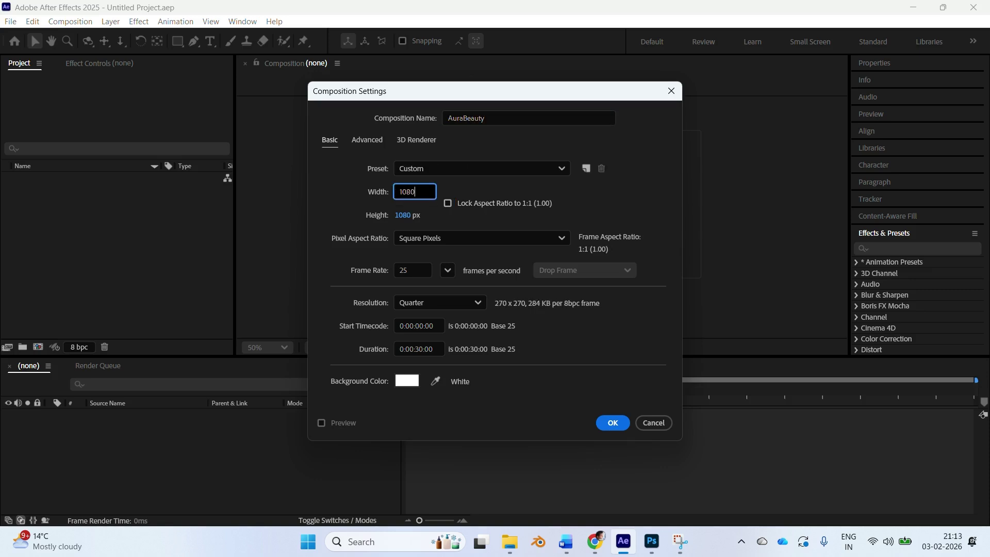
{"action": "key", "text": "Tab"}
{"action": "type", "text": "1920"}
{"action": "key", "text": "Tab"}
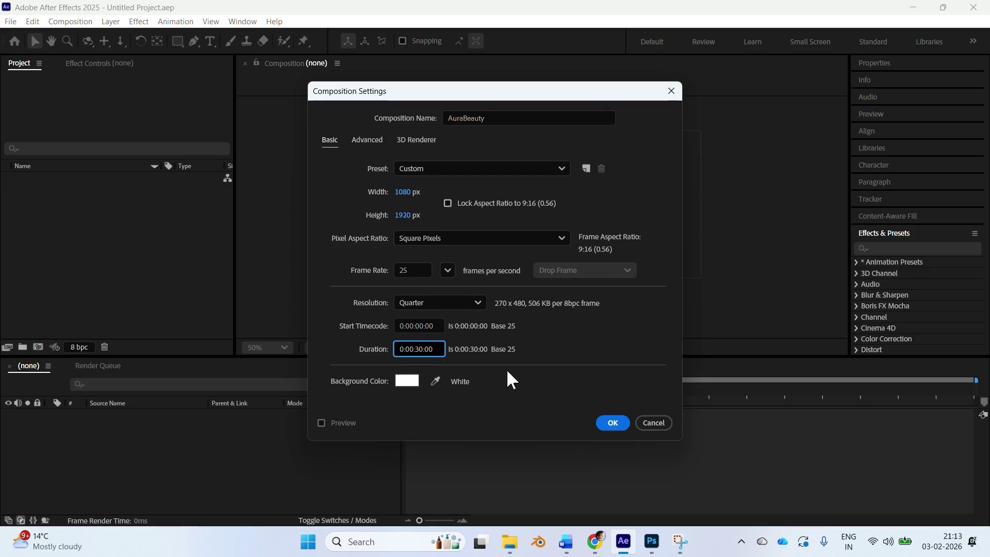
{"action": "type", "text": "1"}
{"action": "left_click", "coordinate": [615, 423]}
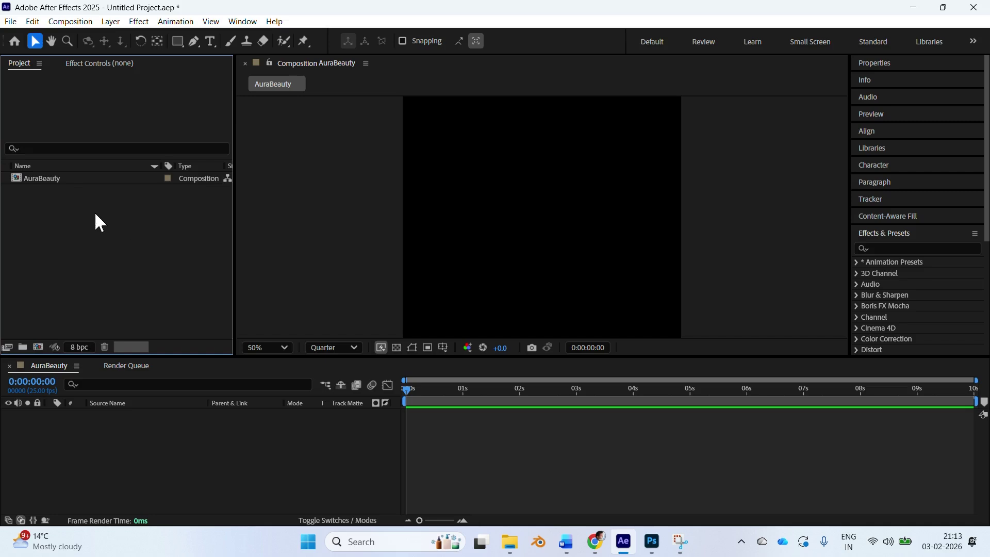
Import AuraBeauty_SkinCare.psd from the Desktop as Composition - Retain Layer Sizes with Editable Layer Styles
{"action": "double_click", "coordinate": [96, 214]}
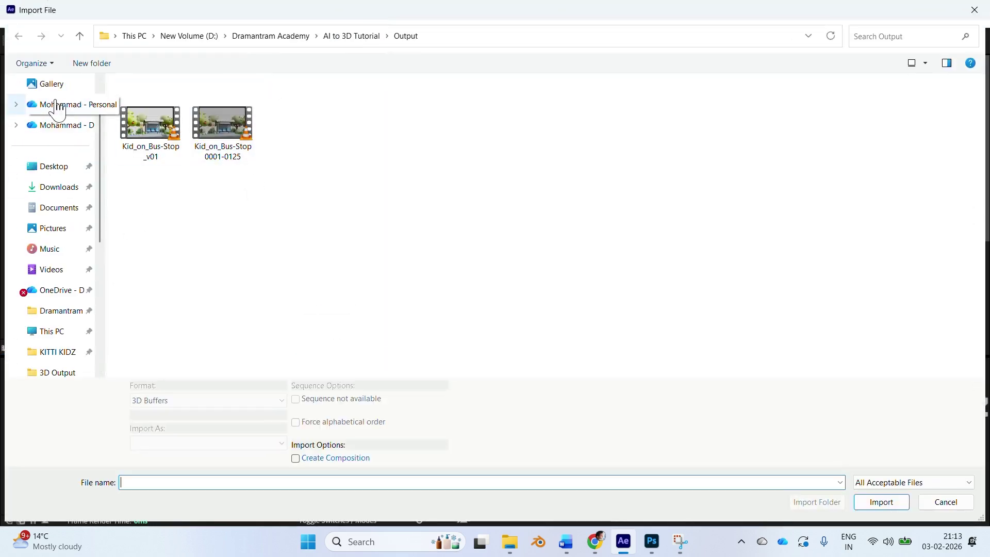
{"action": "left_click", "coordinate": [58, 167]}
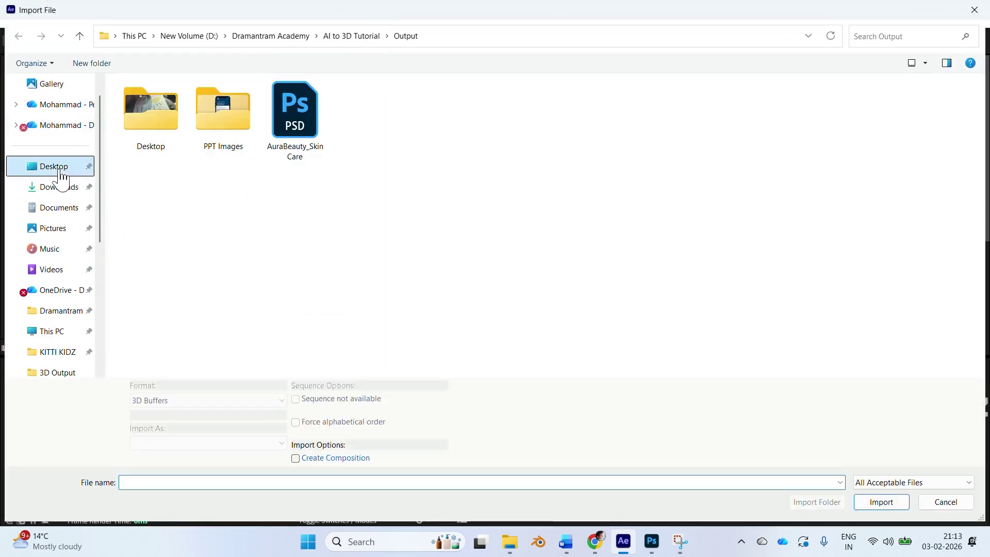
{"action": "left_click", "coordinate": [311, 128]}
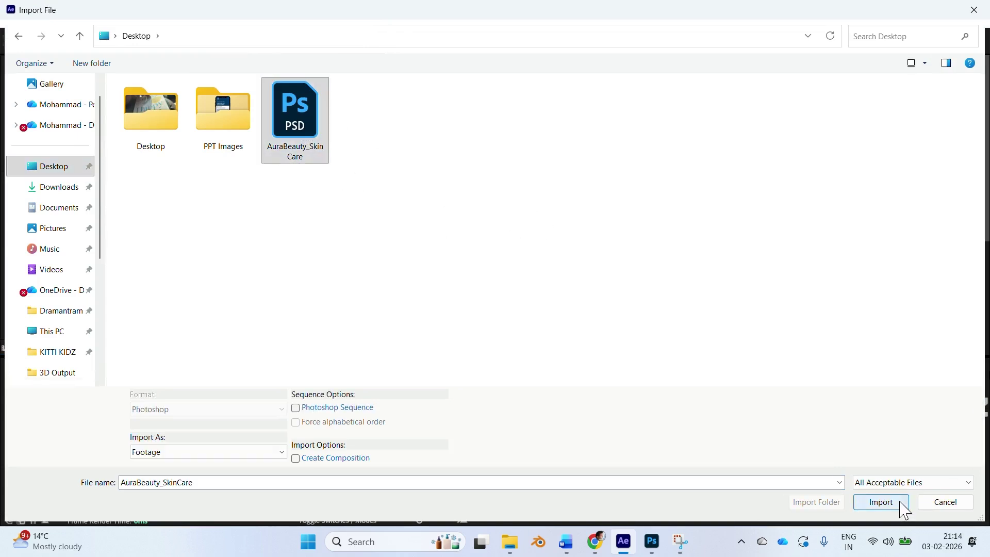
{"action": "left_click", "coordinate": [904, 509]}
{"action": "left_click", "coordinate": [566, 188]}
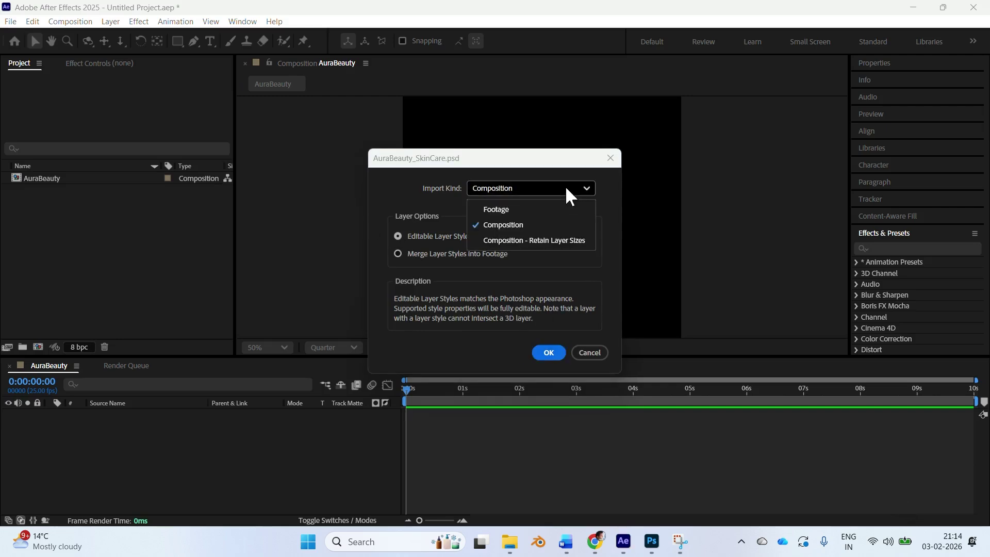
{"action": "left_click", "coordinate": [558, 239]}
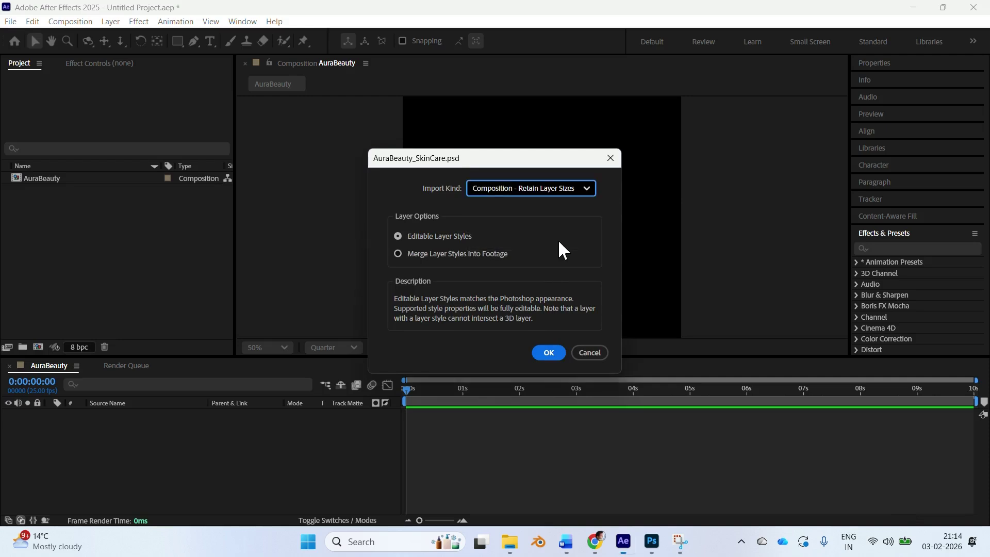
{"action": "left_click", "coordinate": [549, 353]}
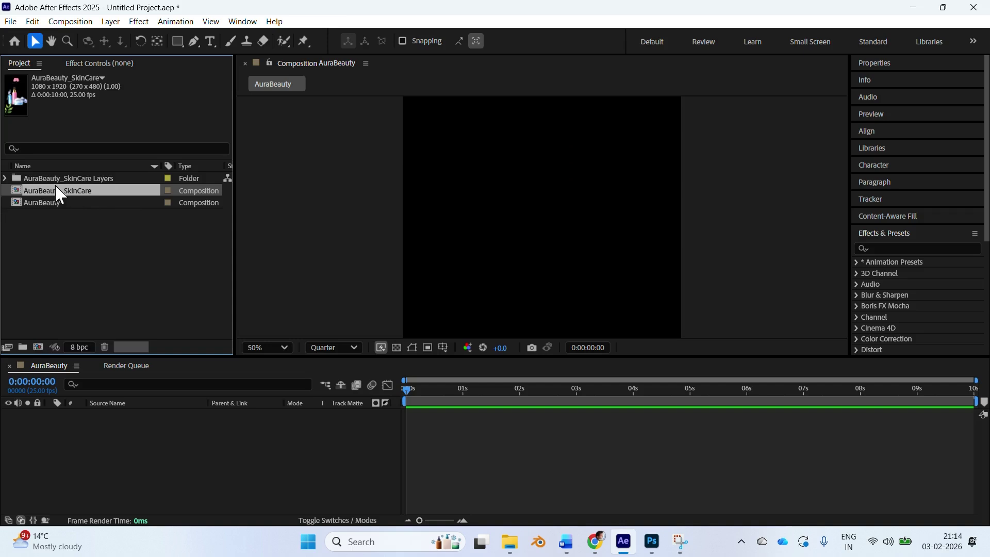
Add the AuraBeauty_SkinCare composition to the AuraBeauty timeline and open it to show its layers
{"action": "left_click_drag", "start_coordinate": [47, 192], "coordinate": [98, 445]}
{"action": "double_click", "coordinate": [419, 412]}
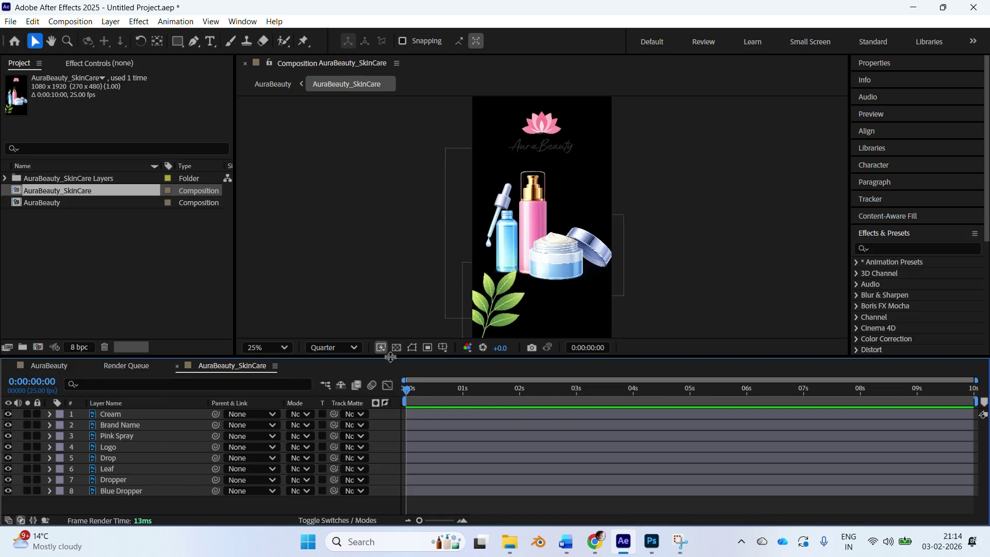
{"action": "mouse_move", "coordinate": [392, 358]}
{"action": "left_mouse_down"}
{"action": "mouse_move", "coordinate": [392, 330]}
{"action": "mouse_move", "coordinate": [392, 362]}
{"action": "left_mouse_up"}
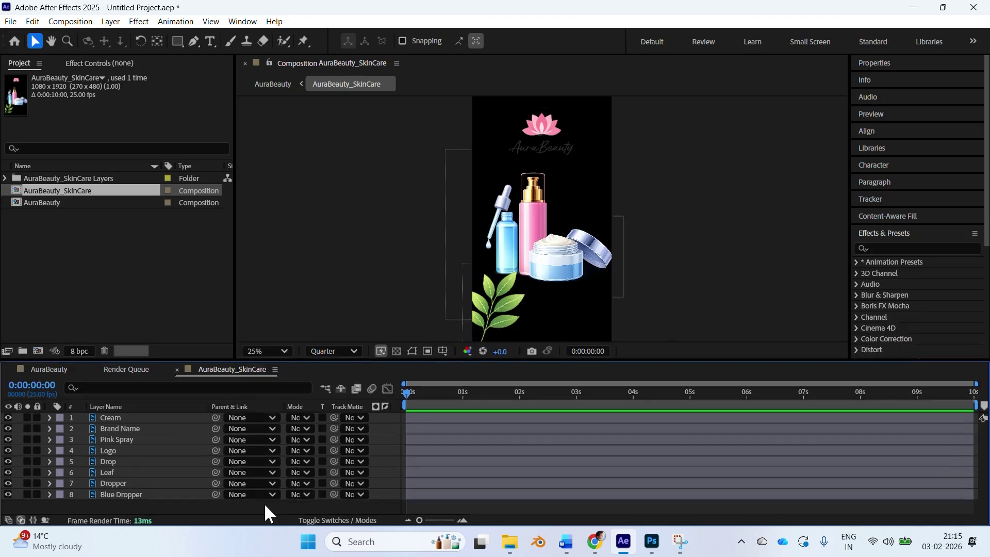
Create a white (FFFFFF) 1080 × 1920 px solid named Background and place it beneath all the other layers
{"action": "left_click", "coordinate": [110, 21]}
{"action": "mouse_move", "coordinate": [186, 37]}
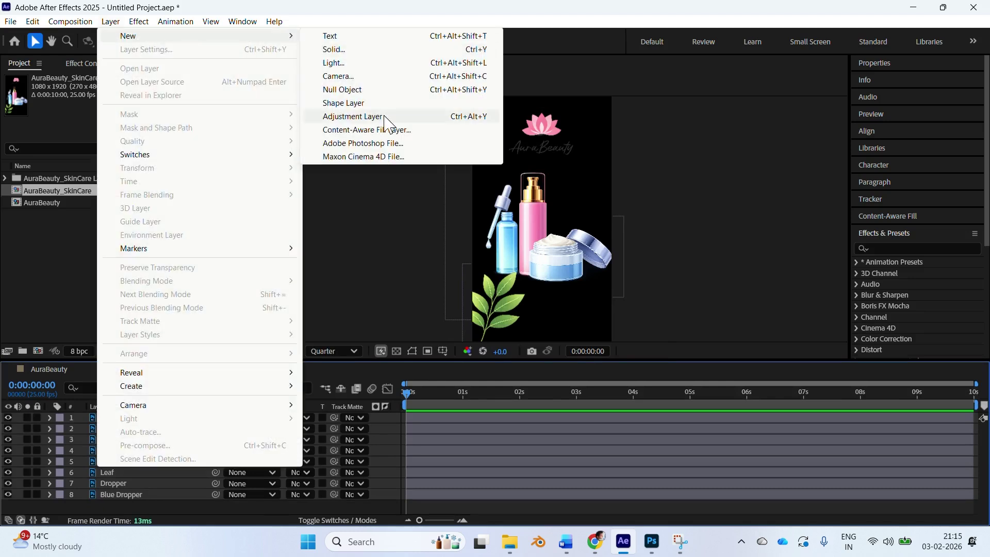
{"action": "left_click", "coordinate": [360, 50]}
{"action": "type", "text": "Background"}
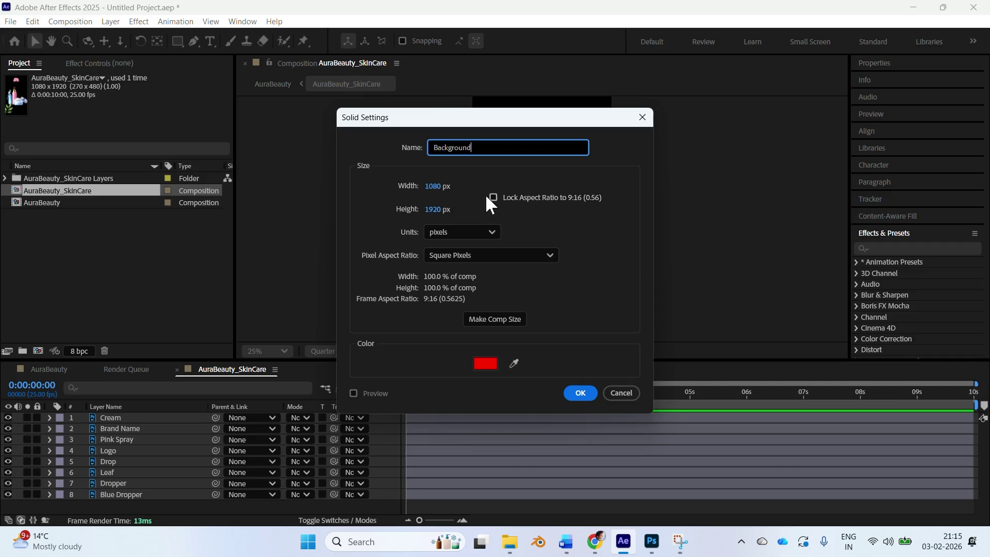
{"action": "left_click", "coordinate": [485, 363]}
{"action": "left_click", "coordinate": [349, 190]}
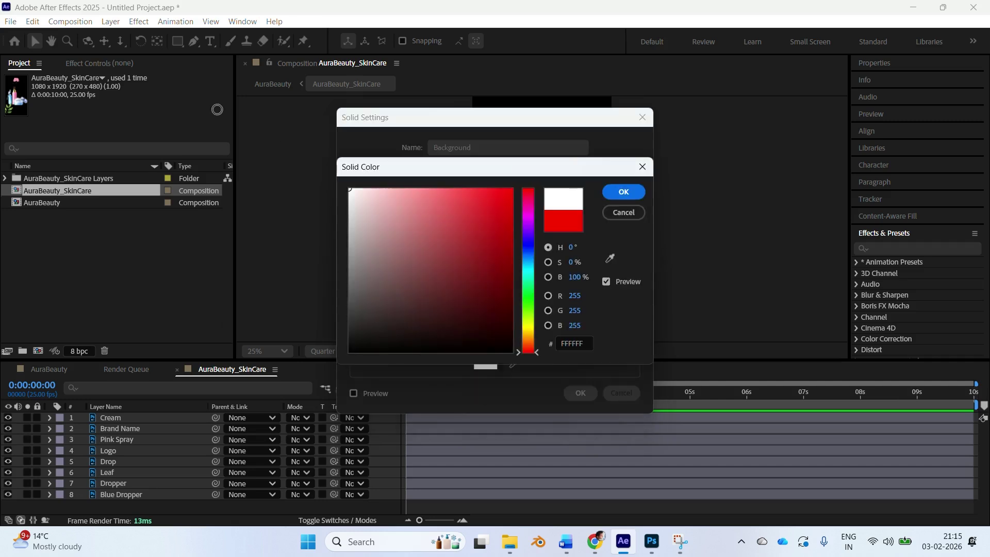
{"action": "left_click", "coordinate": [622, 187]}
{"action": "left_click", "coordinate": [582, 392]}
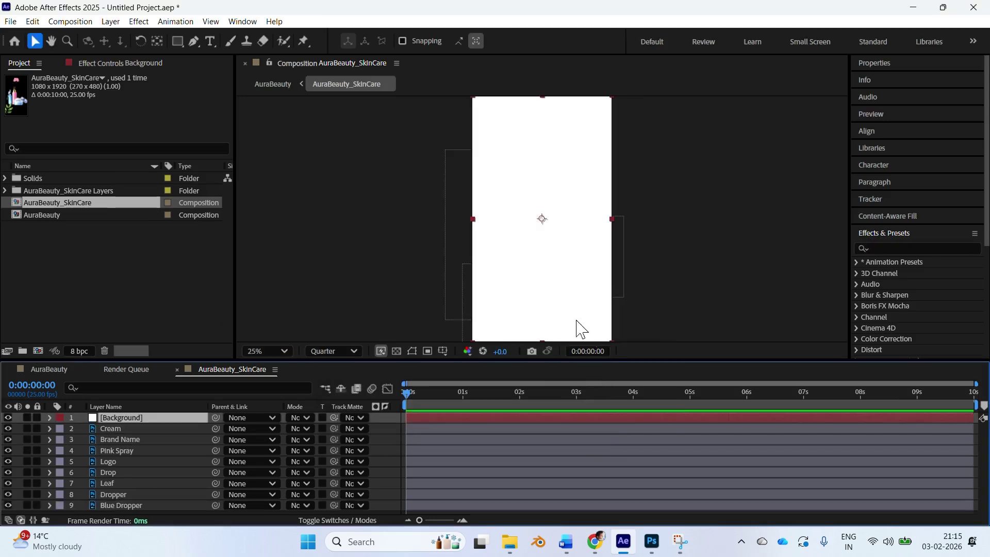
{"action": "left_click_drag", "start_coordinate": [137, 417], "coordinate": [142, 501]}
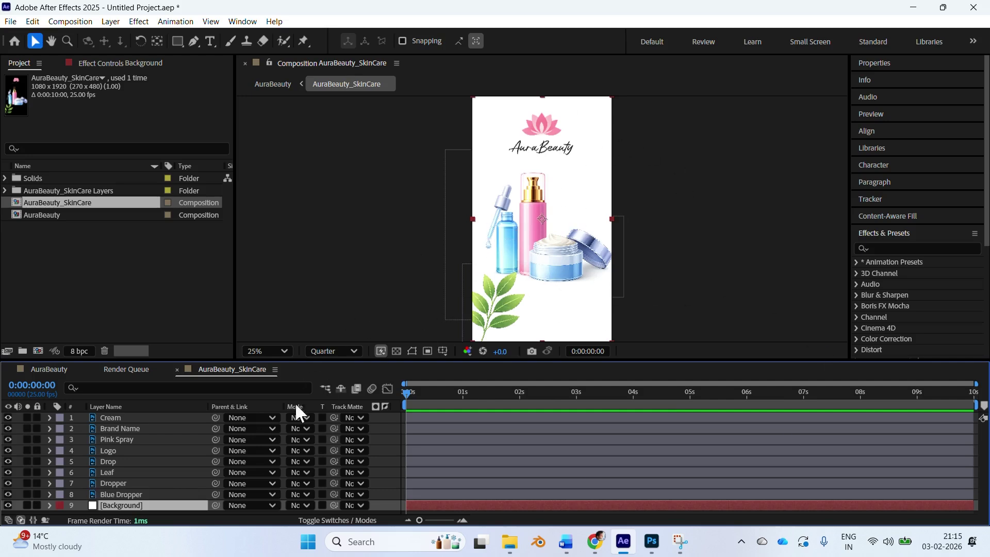
Show the Cream layer's transform properties and add a Position keyframe at 1 second
{"action": "left_click", "coordinate": [608, 244]}
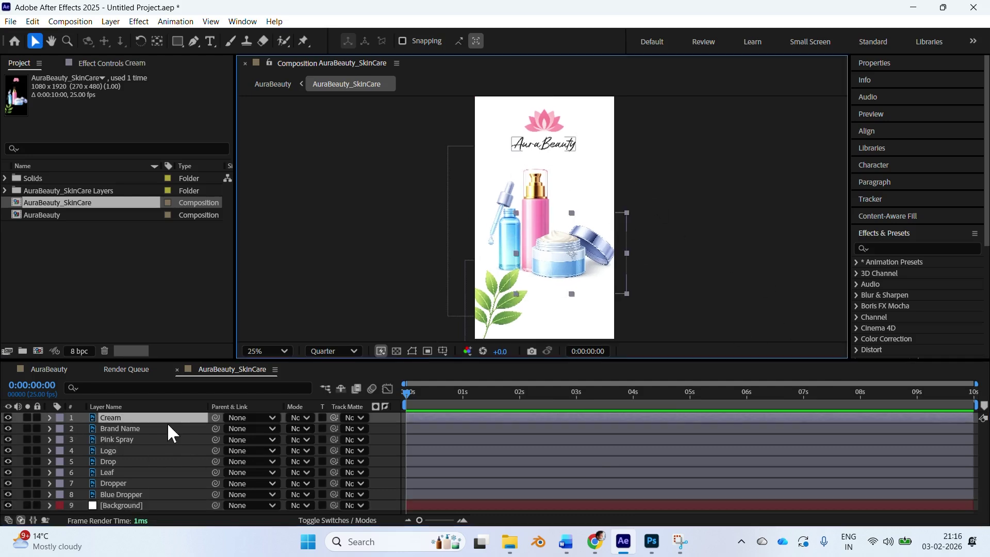
{"action": "key", "text": "ctrl+Right"}
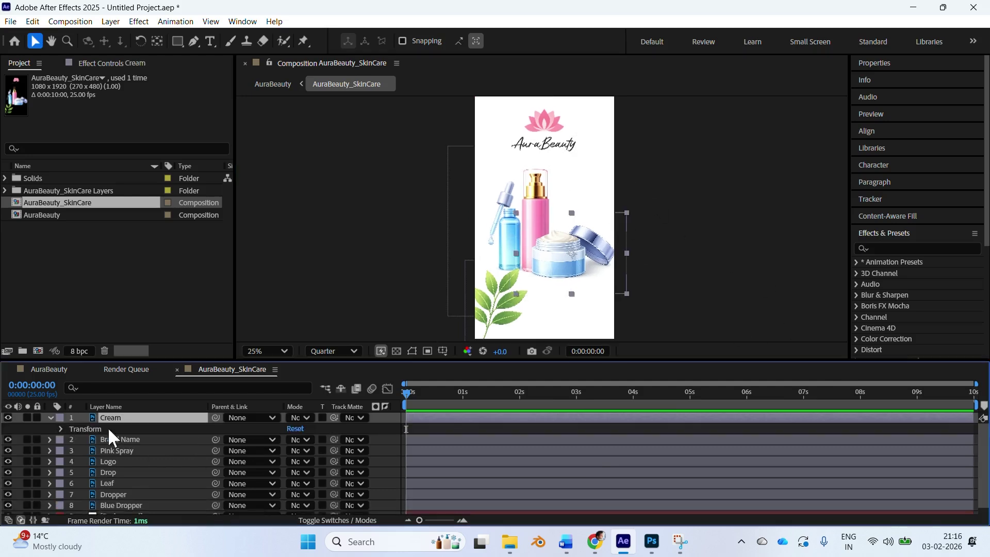
{"action": "left_click", "coordinate": [60, 429]}
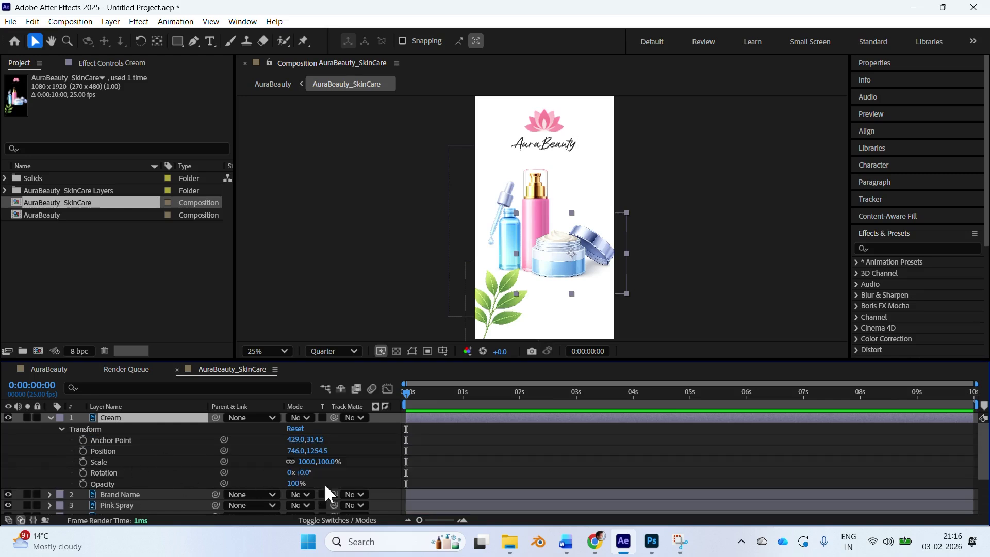
{"action": "left_click", "coordinate": [458, 405]}
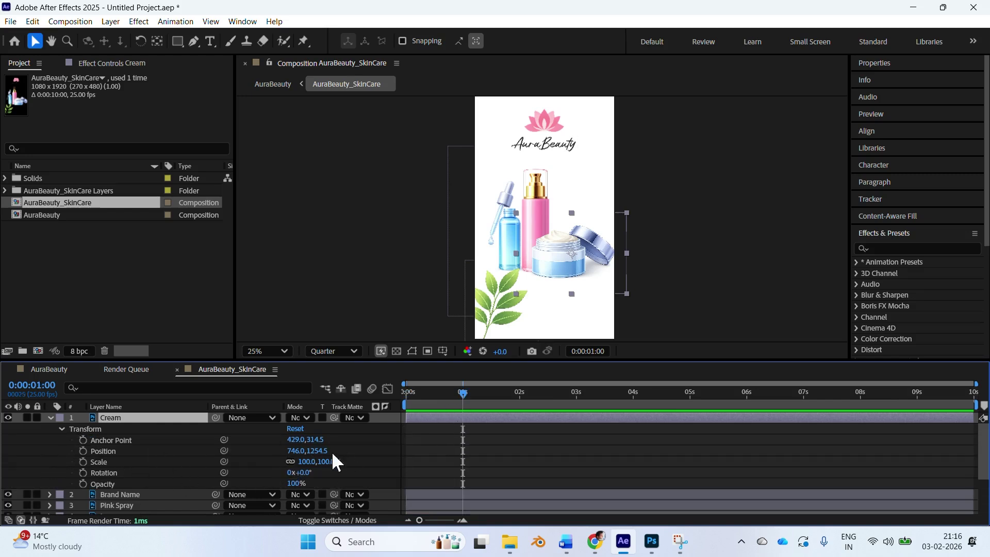
{"action": "left_click", "coordinate": [101, 452]}
{"action": "left_click", "coordinate": [82, 451]}
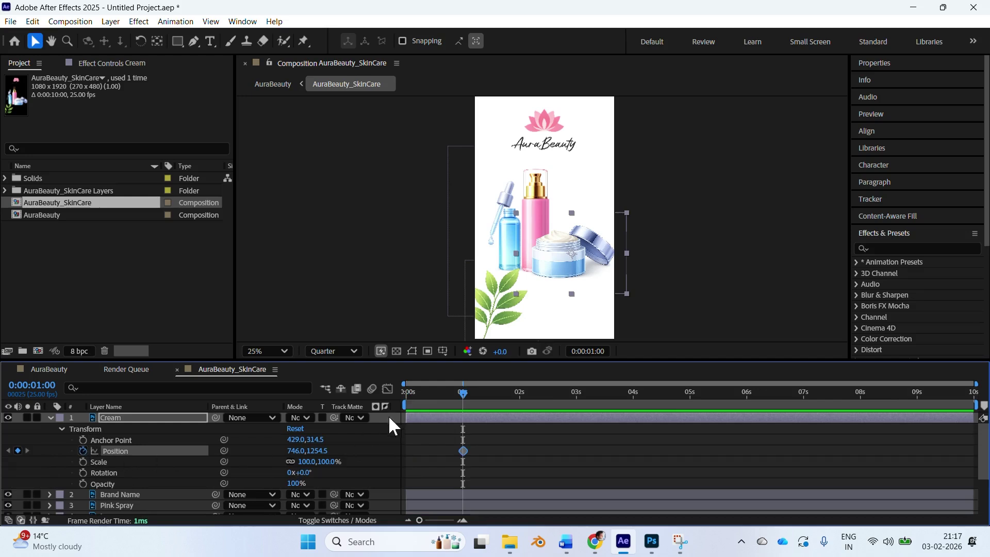
At 0 seconds, move the Cream jar horizontally off the canvas's right side to about 1562, 1254.5 and preview the motion
{"action": "left_click", "coordinate": [416, 394]}
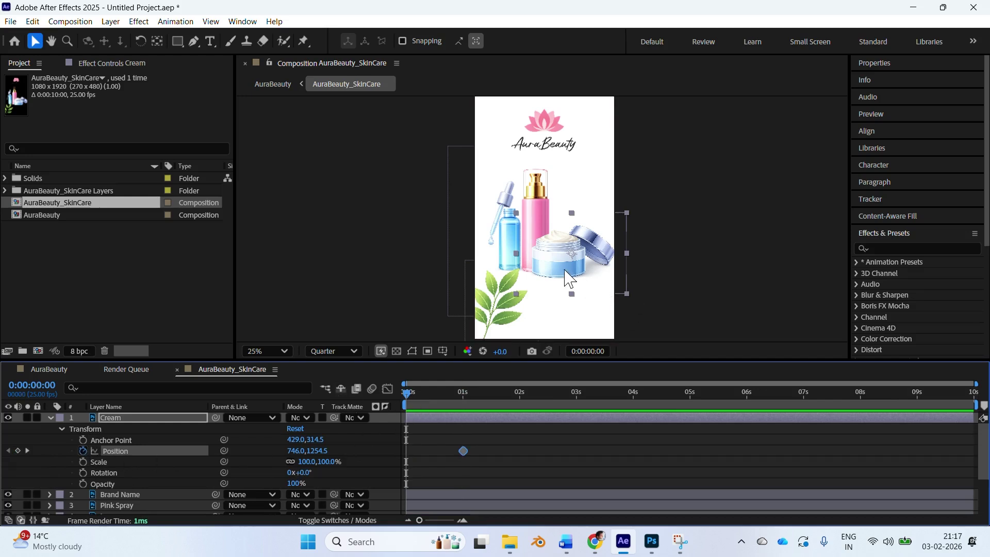
{"action": "left_click_drag", "start_coordinate": [566, 278], "coordinate": [670, 270]}
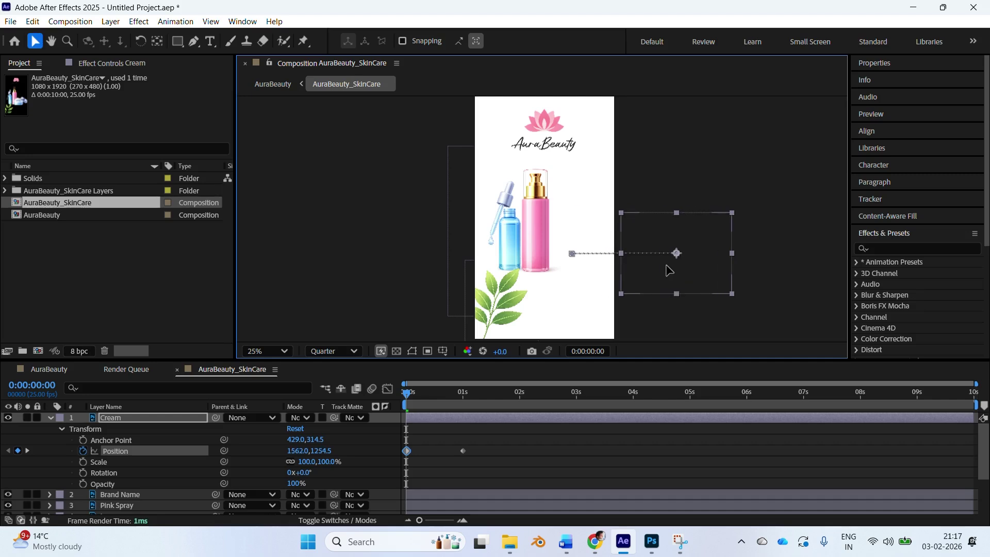
{"action": "key", "text": "space"}
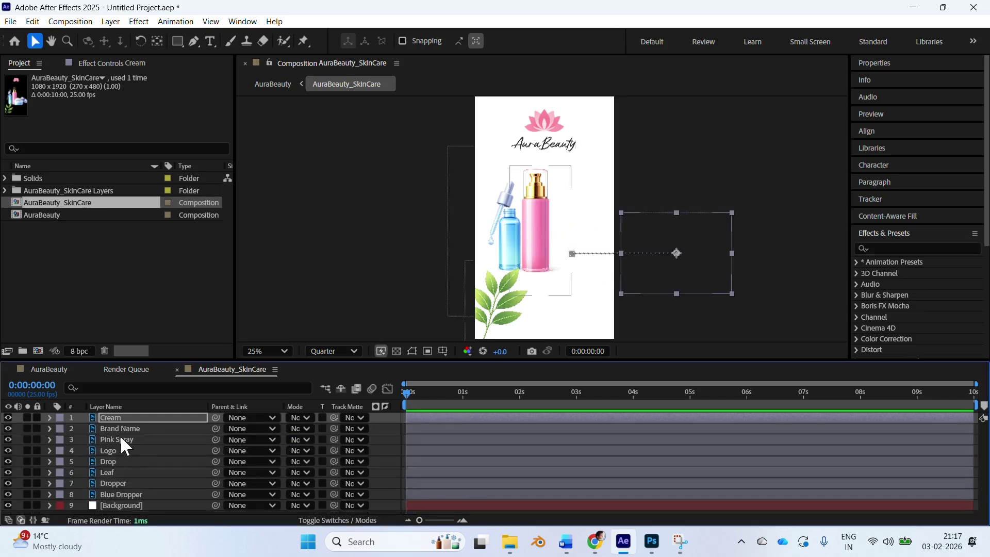
Move the Pink Spray layer's anchor point to the base of the bottle with the Pan Behind tool, about 219, 820
{"action": "left_click", "coordinate": [122, 427]}
{"action": "left_click", "coordinate": [133, 439]}
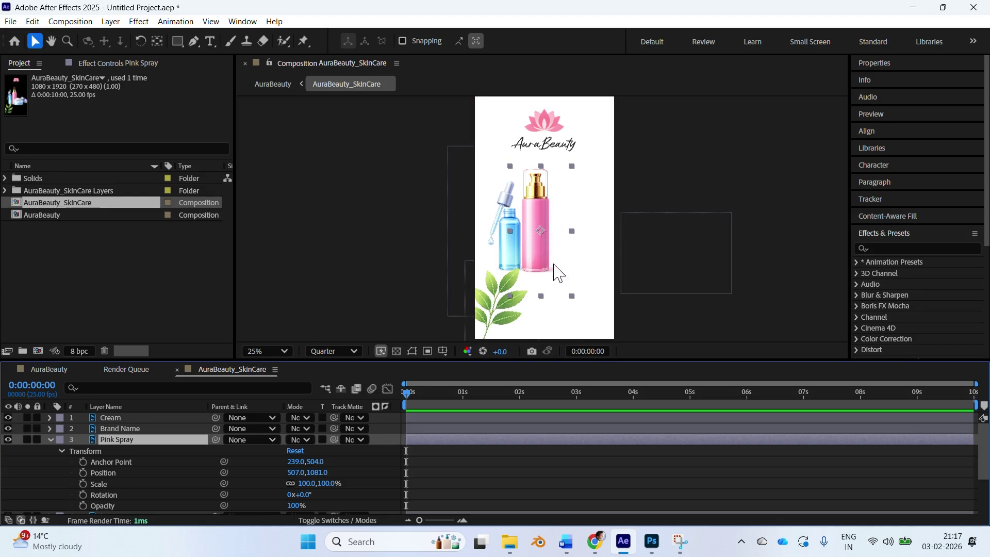
{"action": "left_click", "coordinate": [158, 41]}
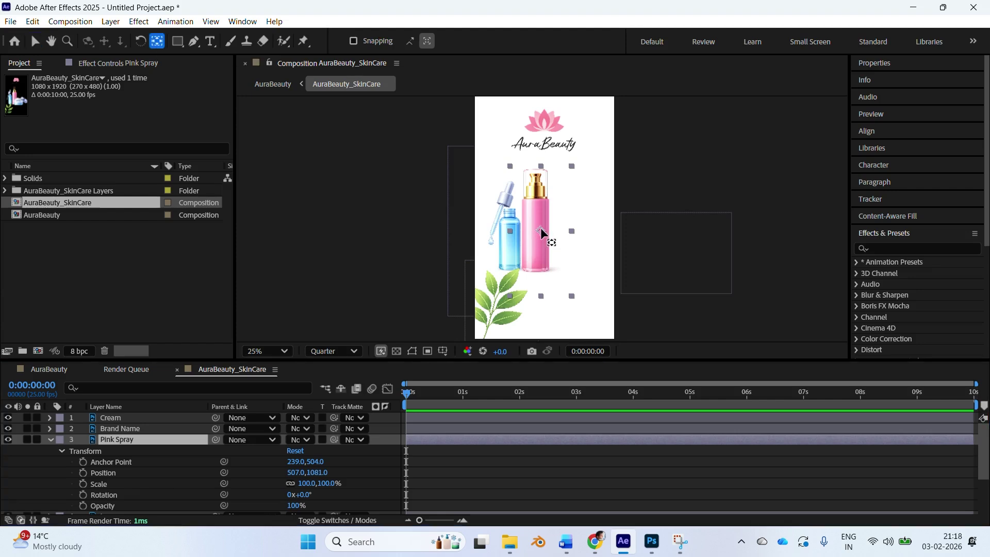
{"action": "left_click_drag", "start_coordinate": [540, 230], "coordinate": [539, 272]}
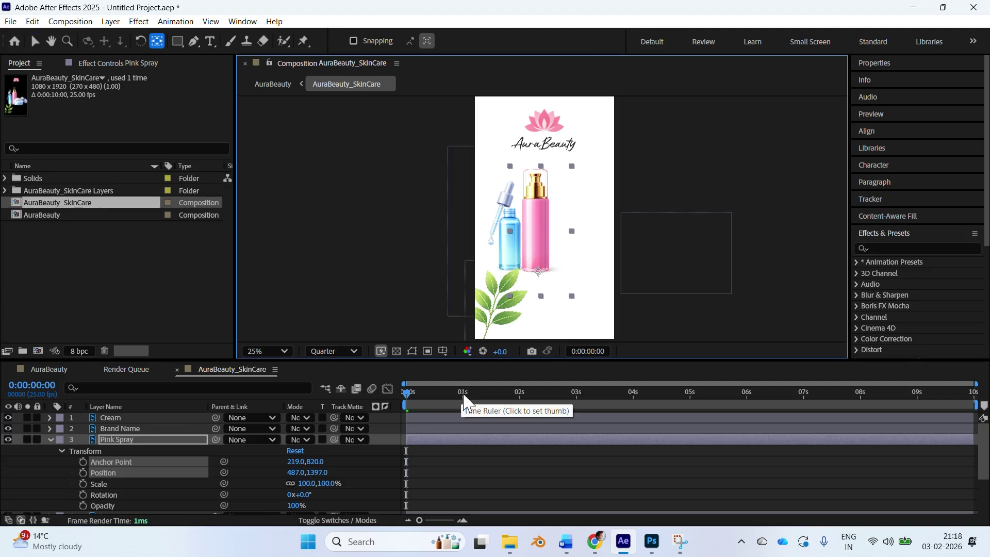
Add a 100% Scale keyframe to the Pink Spray layer at 1 second
{"action": "left_click", "coordinate": [463, 403]}
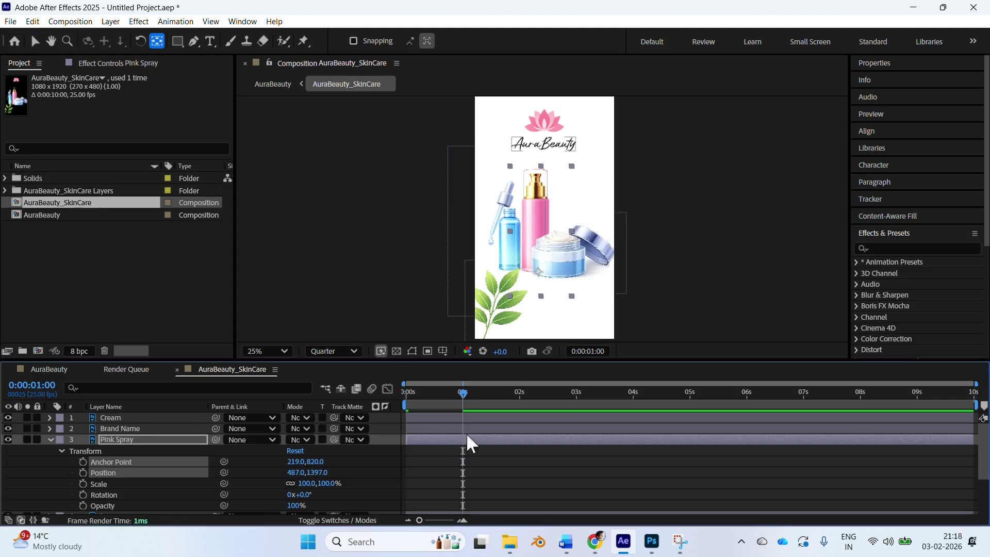
{"action": "left_click", "coordinate": [63, 485]}
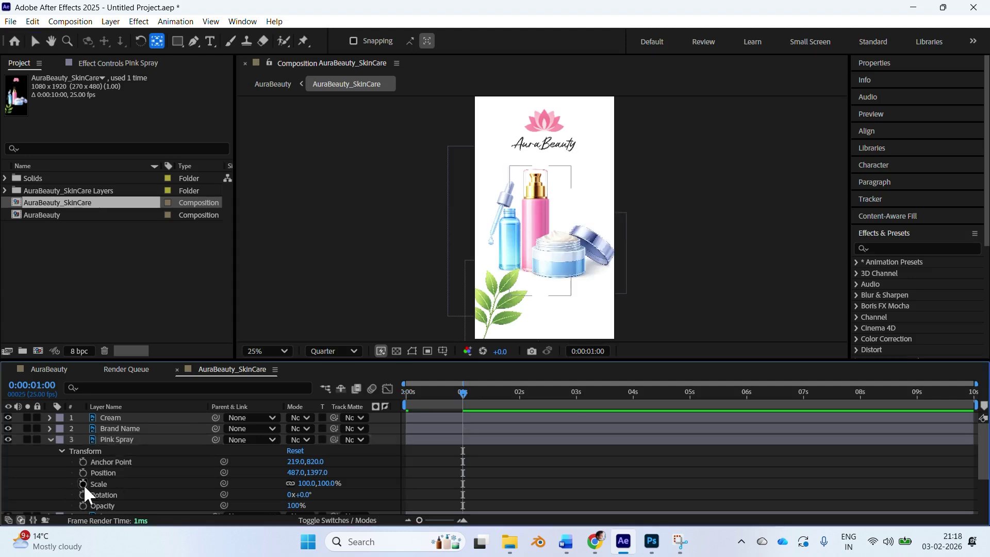
{"action": "left_click", "coordinate": [83, 483]}
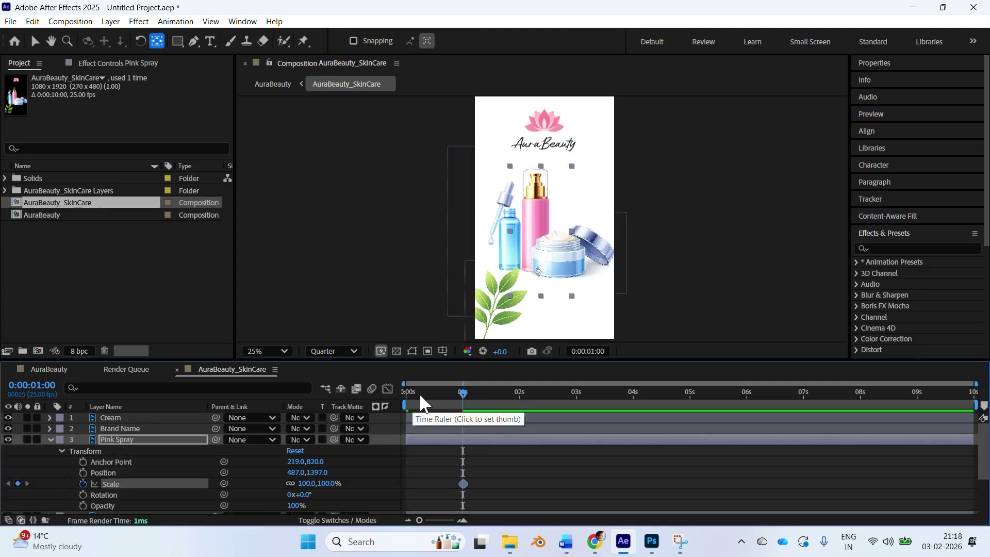
Set the Pink Spray layer's scale to 0% at 0 seconds and preview the growing bottle
{"action": "left_click_drag", "start_coordinate": [417, 391], "coordinate": [363, 392]}
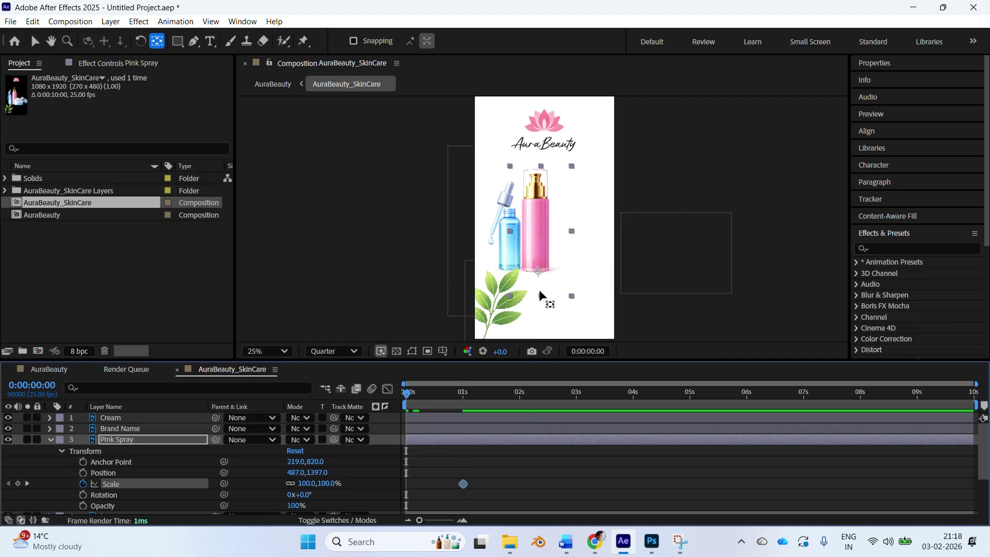
{"action": "left_click", "coordinate": [310, 483]}
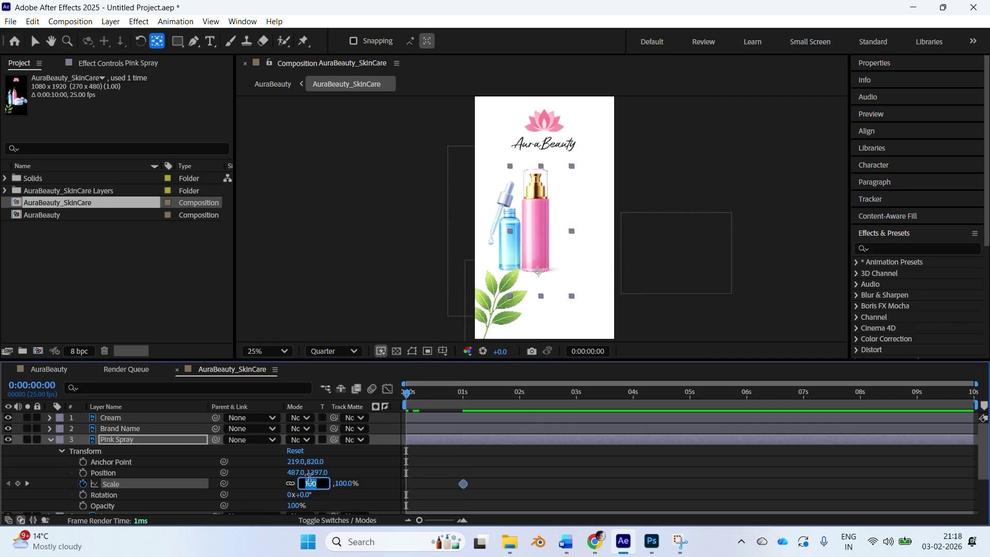
{"action": "type", "text": "0"}
{"action": "key", "text": "Return"}
{"action": "key", "text": "space"}
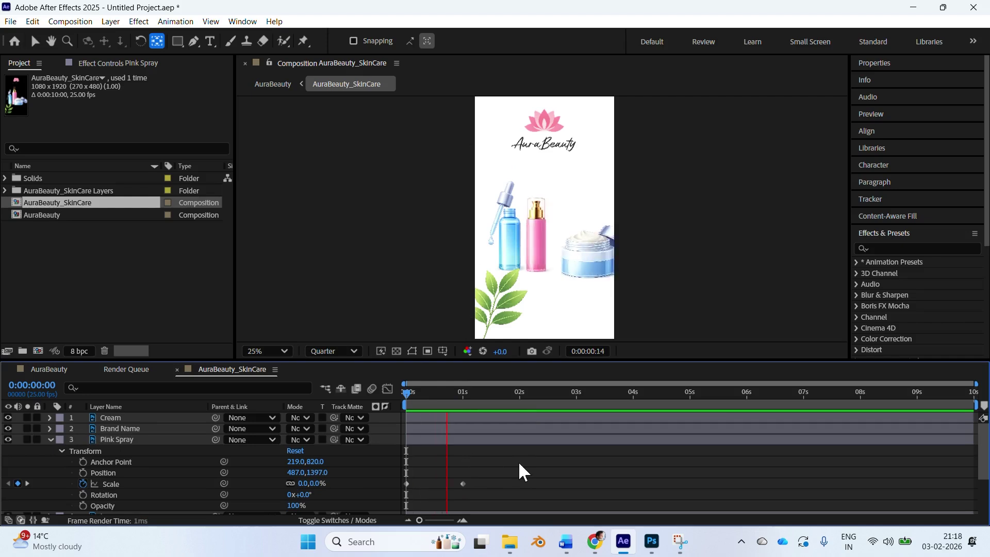
{"action": "key", "text": "space"}
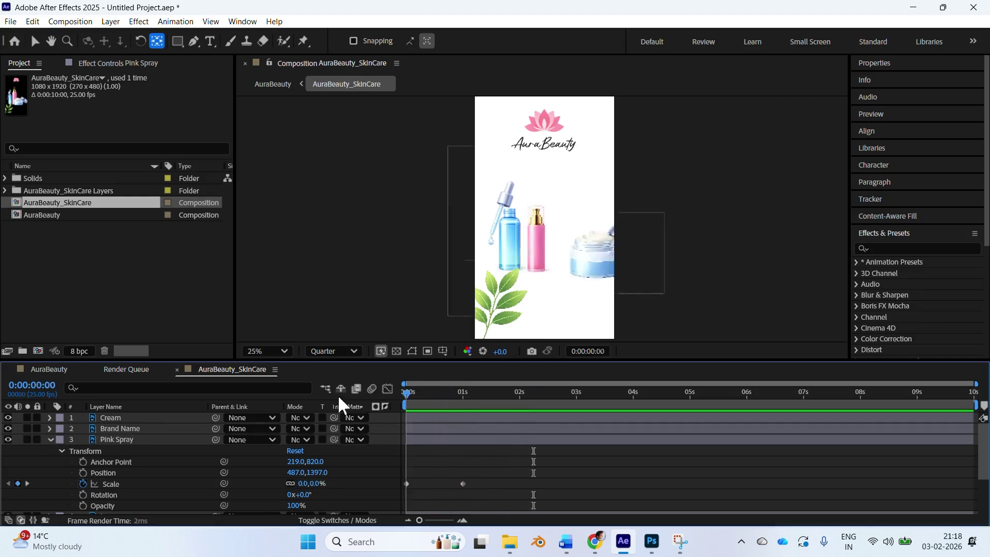
Add a Position keyframe to the Blue Dropper layer at 1 second and return the playhead to 0 seconds
{"action": "key", "text": "v"}
{"action": "left_click", "coordinate": [508, 238]}
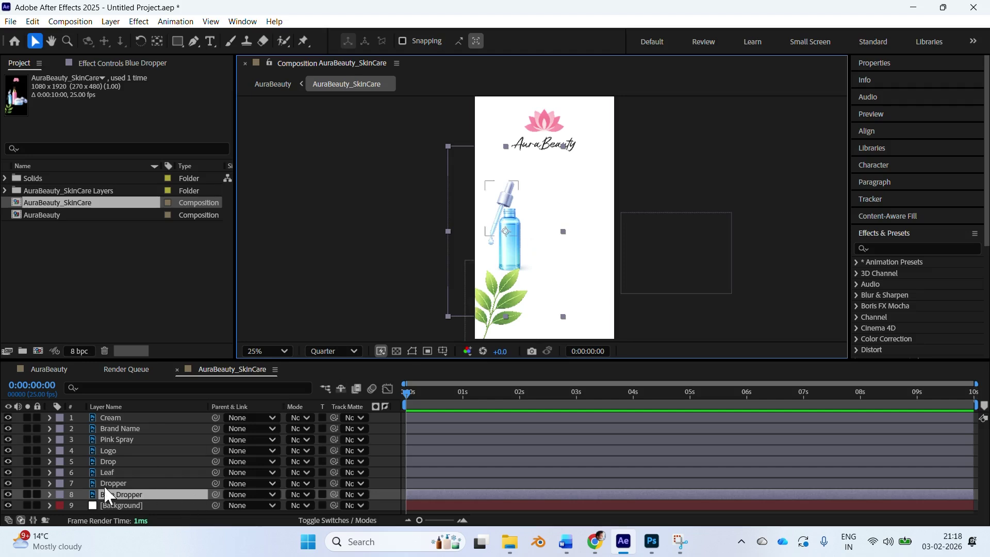
{"action": "left_click", "coordinate": [49, 494]}
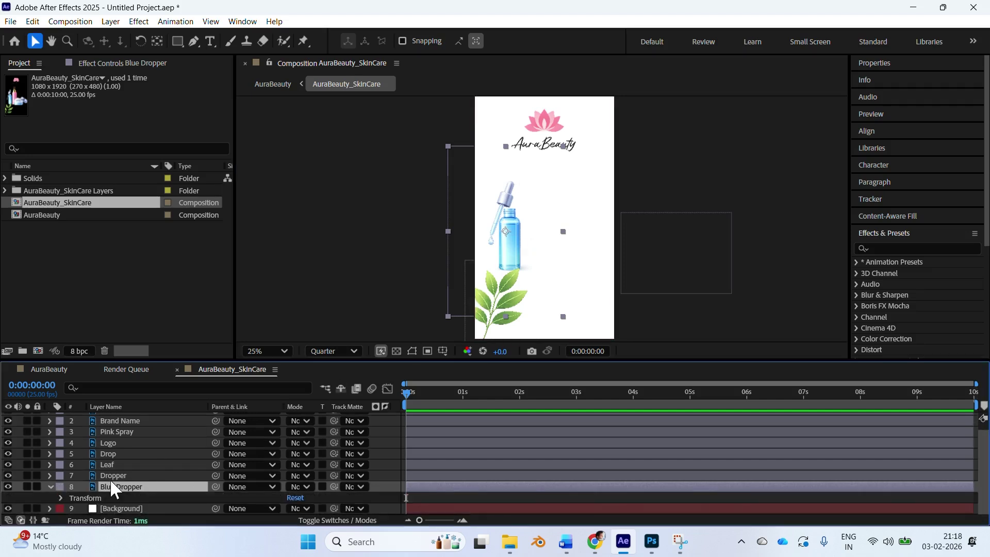
{"action": "left_click", "coordinate": [61, 497]}
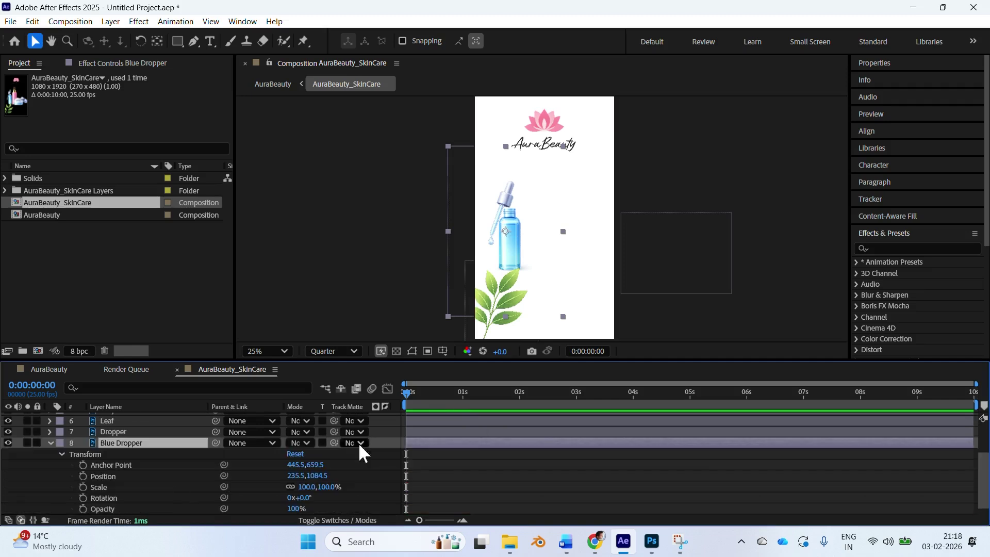
{"action": "left_click", "coordinate": [463, 394]}
{"action": "left_click", "coordinate": [83, 476]}
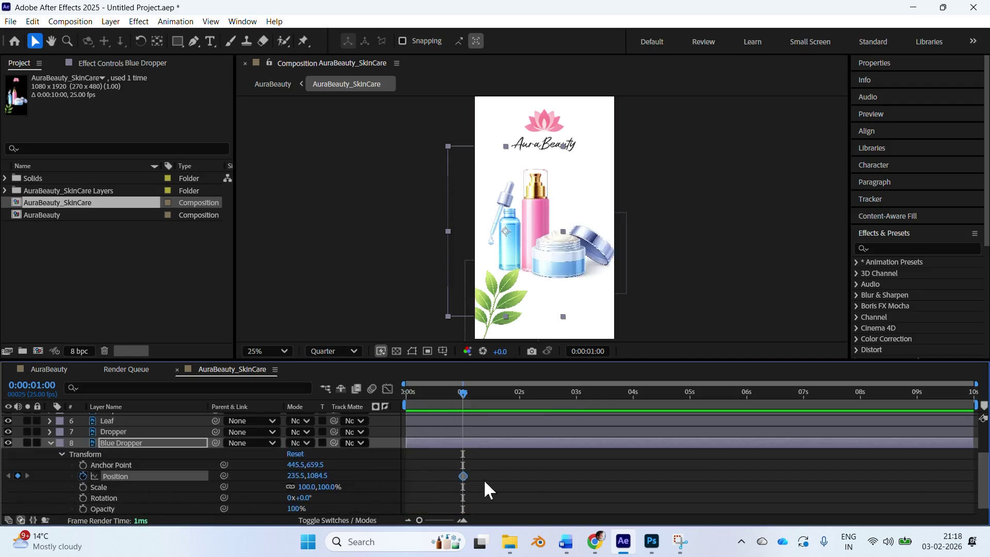
{"action": "left_click_drag", "start_coordinate": [422, 393], "coordinate": [407, 393]}
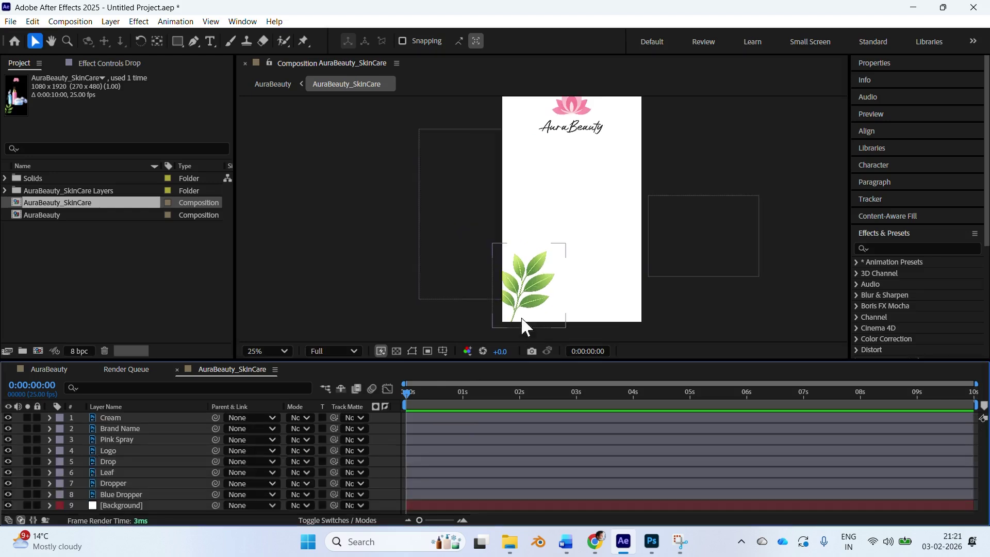
Show the Leaf layer's transform properties and add a Position keyframe at 1 second
{"action": "left_click", "coordinate": [526, 305]}
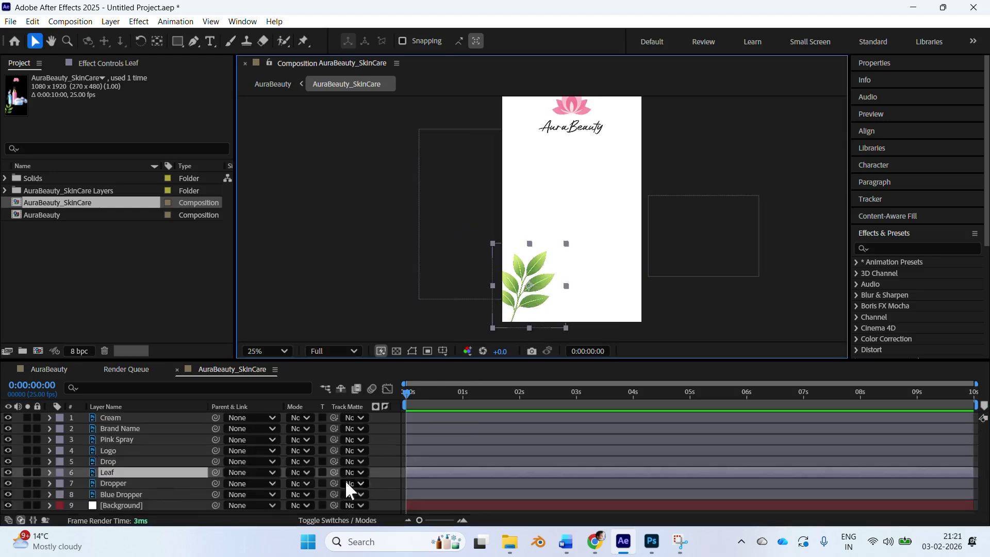
{"action": "key", "text": "p"}
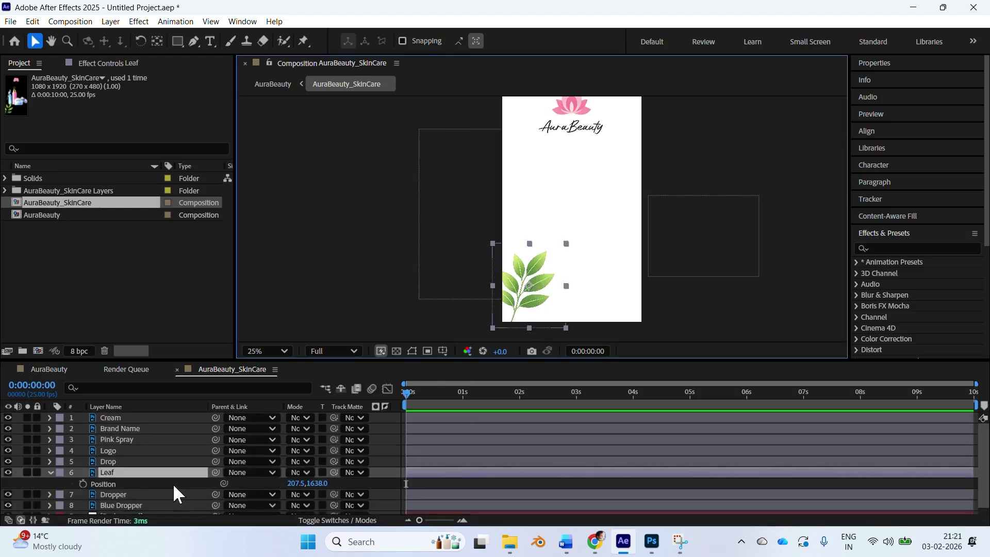
{"action": "left_click", "coordinate": [462, 393]}
{"action": "left_click", "coordinate": [51, 473]}
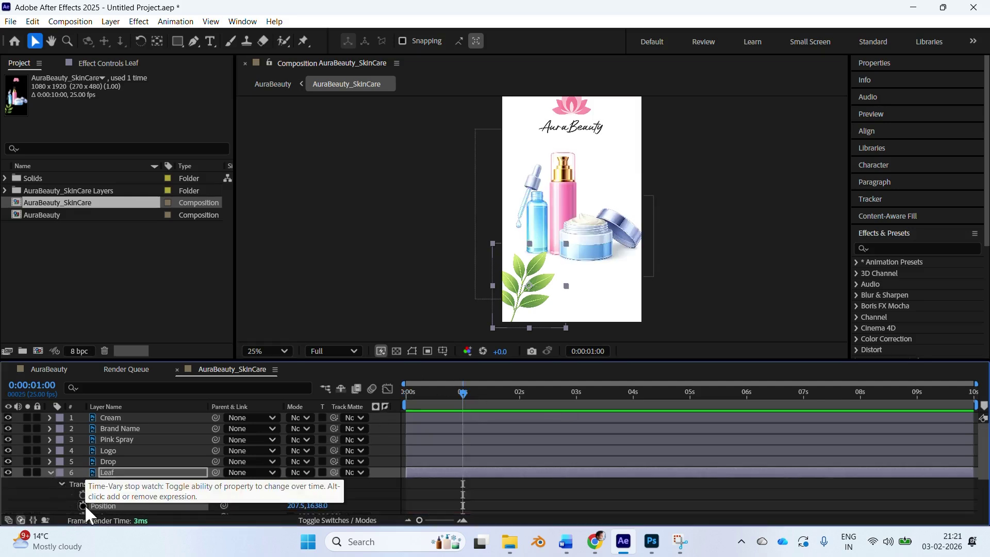
{"action": "scroll", "coordinate": [86, 483], "scroll_direction": "down", "scroll_amount": 3}
{"action": "left_click", "coordinate": [83, 473]}
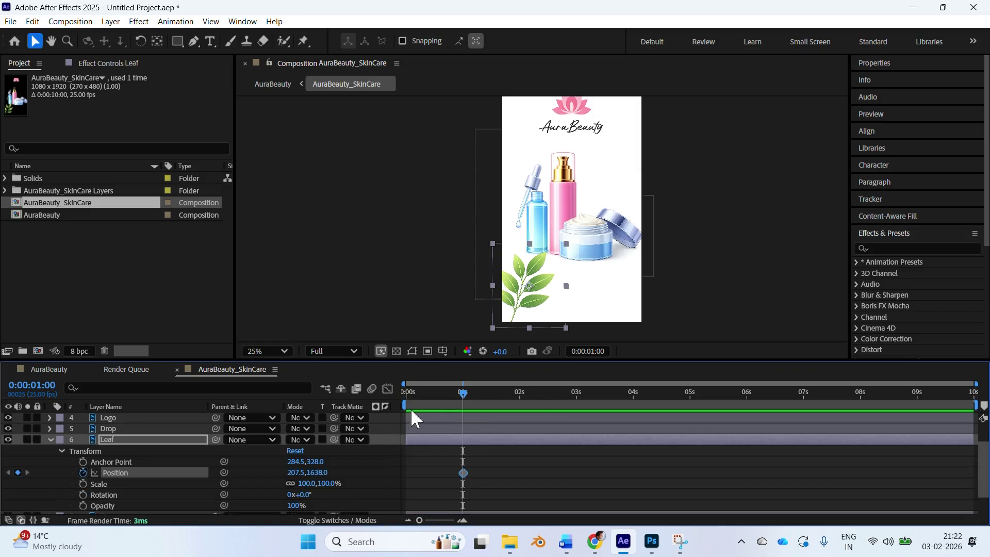
At 0 seconds, move the leaf off the canvas beyond its lower-left corner to about -144.5, 2230 and preview the motion
{"action": "left_click_drag", "start_coordinate": [426, 393], "coordinate": [304, 404]}
{"action": "left_click_drag", "start_coordinate": [540, 244], "coordinate": [505, 215]}
{"action": "left_click_drag", "start_coordinate": [505, 258], "coordinate": [460, 332]}
{"action": "key", "text": "space"}
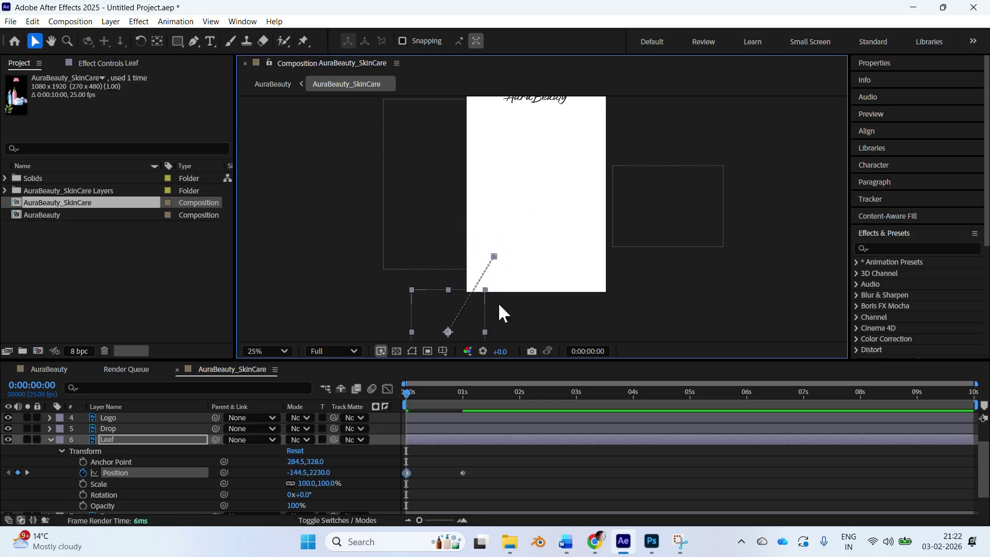
{"action": "key", "text": "space"}
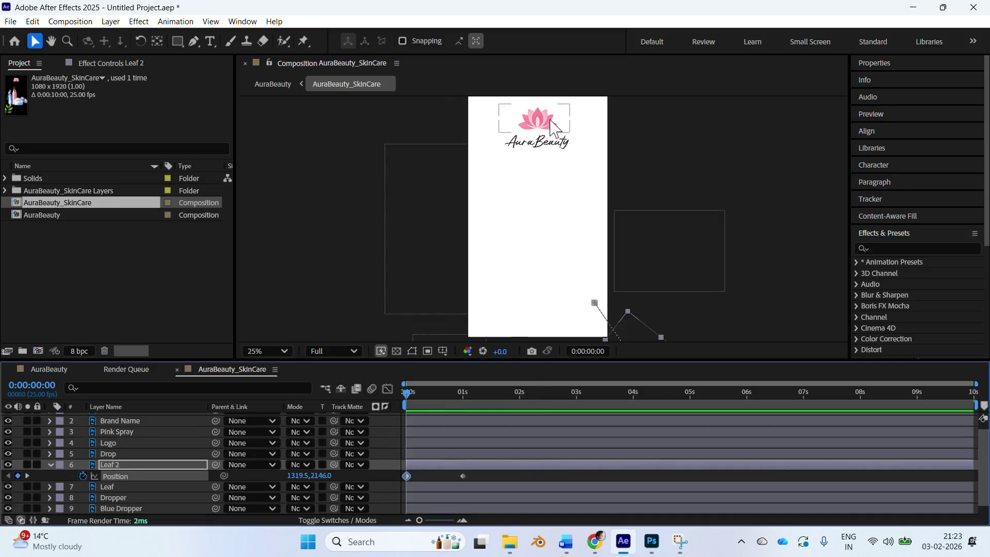
Move the Logo layer's anchor point to the centre of the lotus's base, at about 298.5, 184.5
{"action": "left_click", "coordinate": [537, 121]}
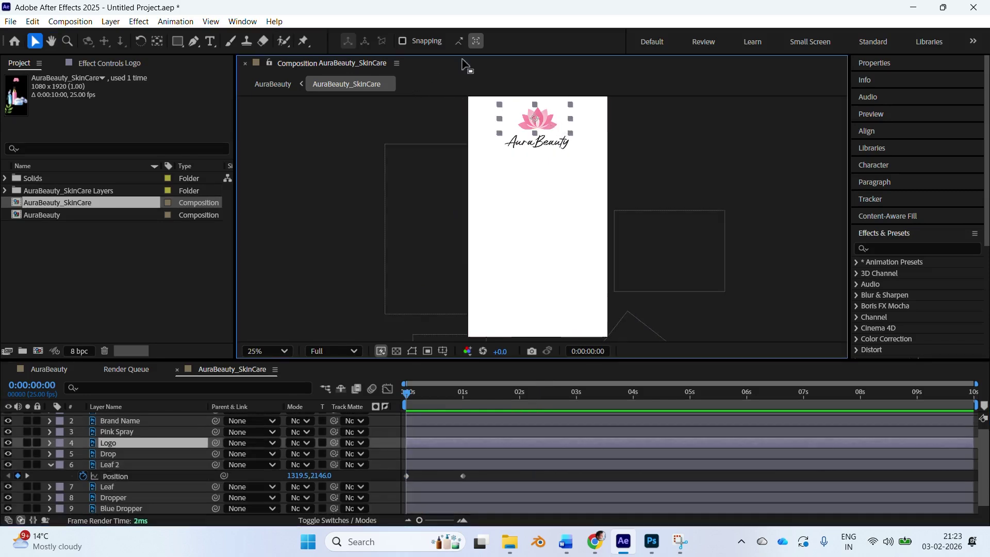
{"action": "left_click", "coordinate": [383, 389]}
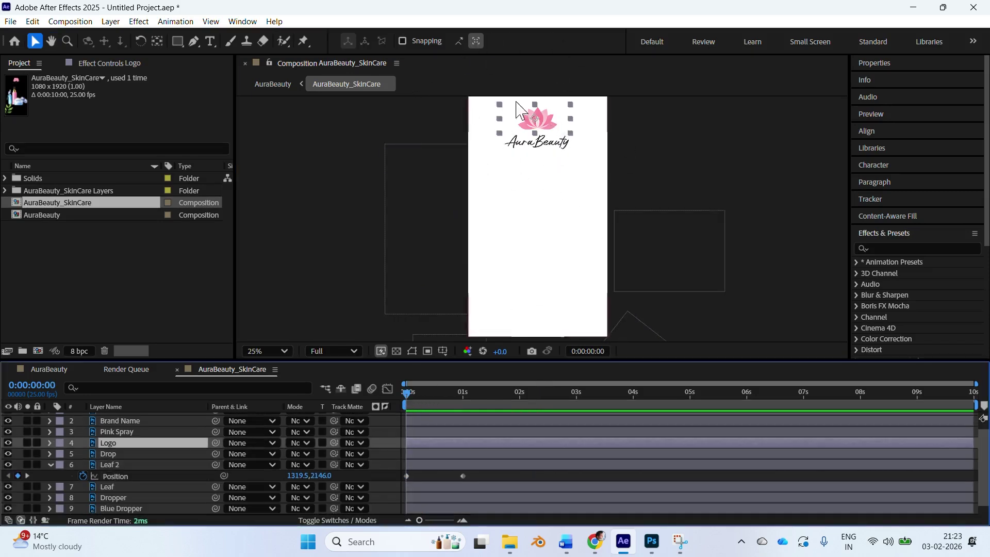
{"action": "key", "text": "period"}
{"action": "left_click", "coordinate": [158, 42]}
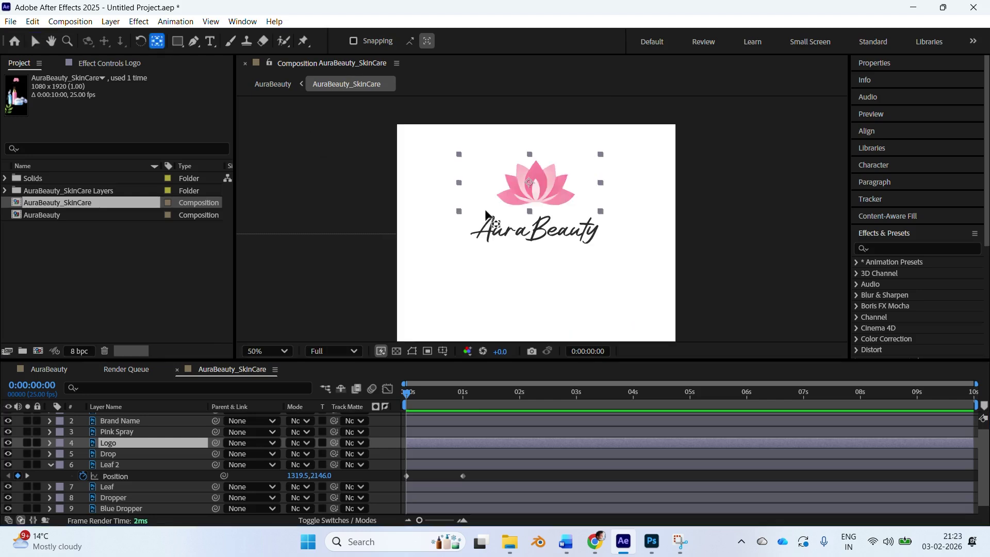
{"action": "left_click_drag", "start_coordinate": [530, 179], "coordinate": [533, 194]}
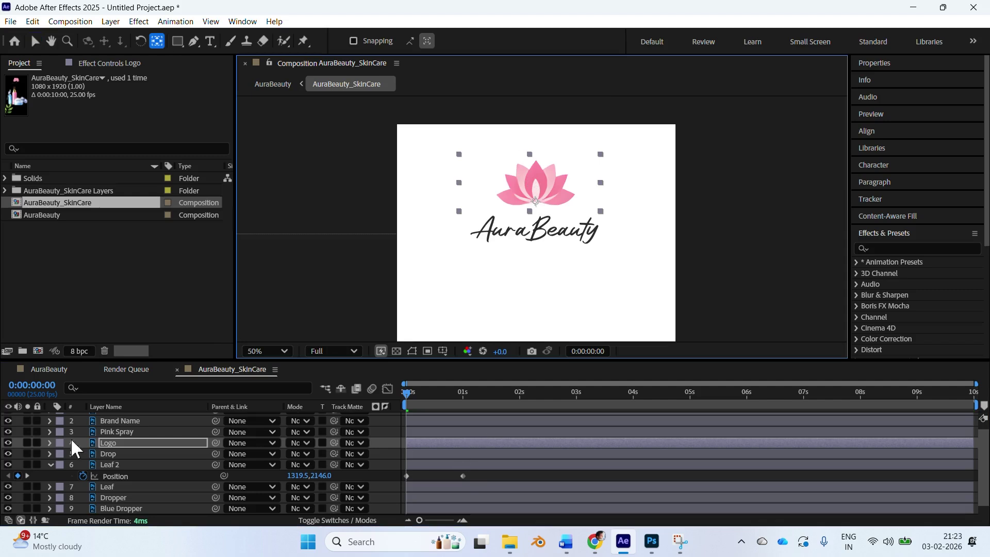
Show the Logo layer's transform properties and add a Scale keyframe at 1 second
{"action": "left_click", "coordinate": [49, 442]}
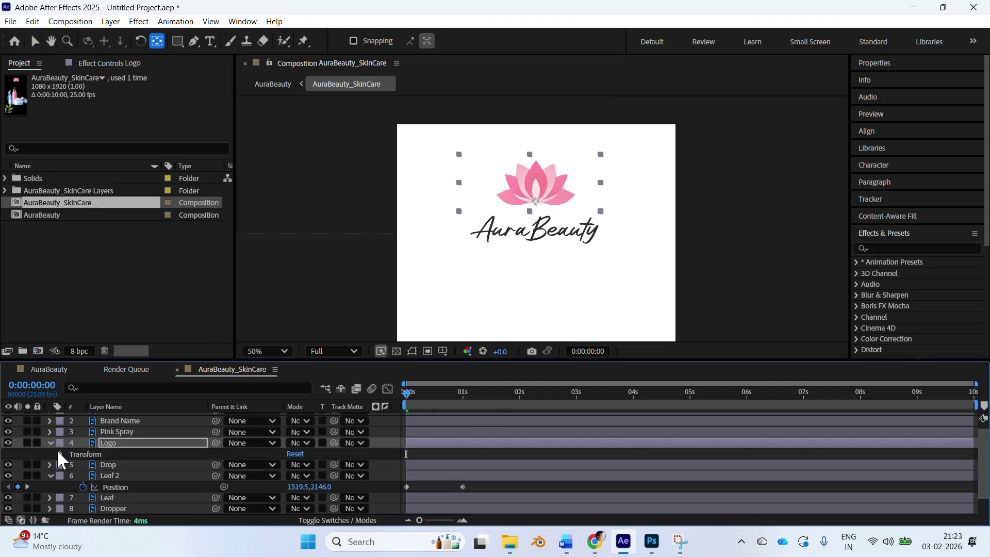
{"action": "left_click", "coordinate": [61, 454]}
{"action": "left_click", "coordinate": [463, 398]}
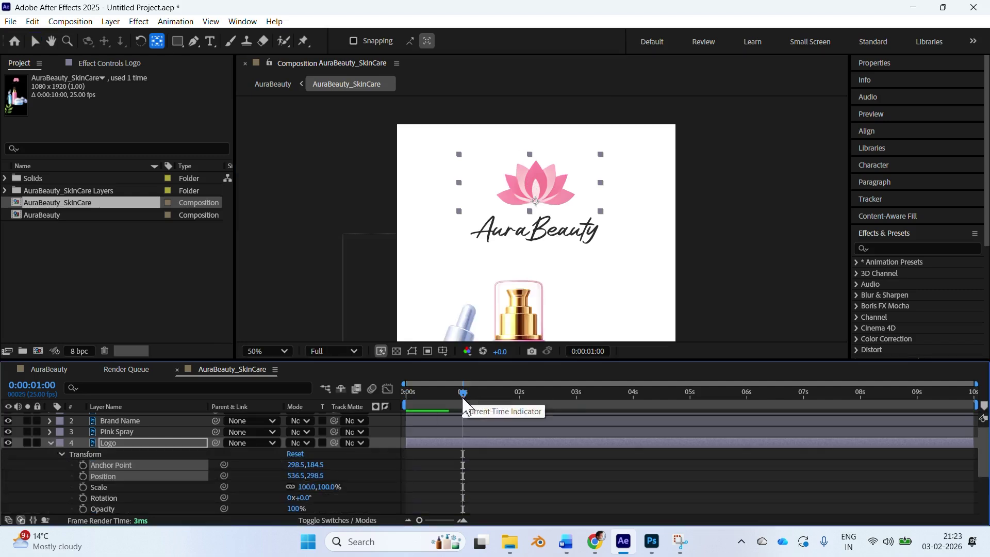
{"action": "left_click", "coordinate": [58, 484]}
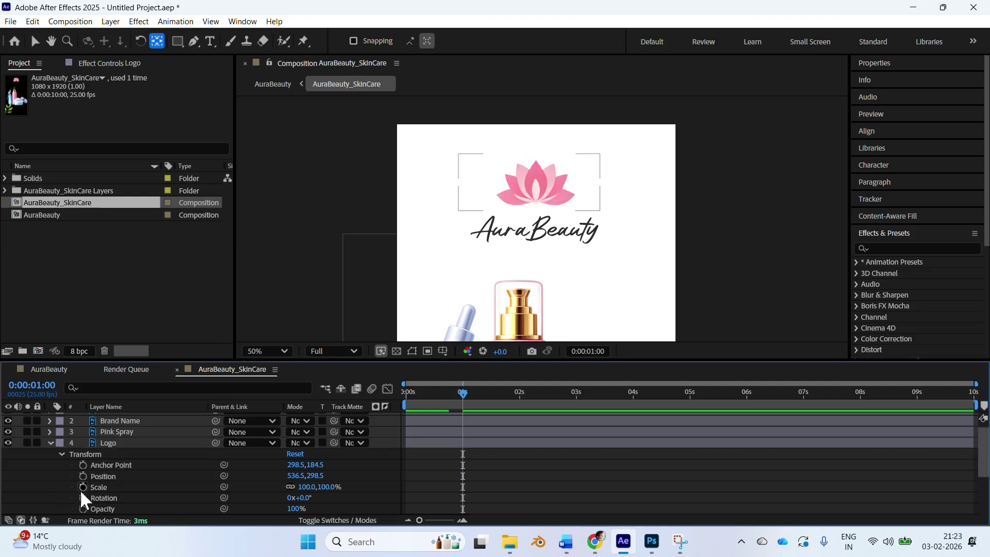
{"action": "left_click", "coordinate": [82, 487]}
Set the Logo layer's scale to 0% at 0 seconds and preview the growing lotus
{"action": "left_click_drag", "start_coordinate": [435, 395], "coordinate": [408, 396]}
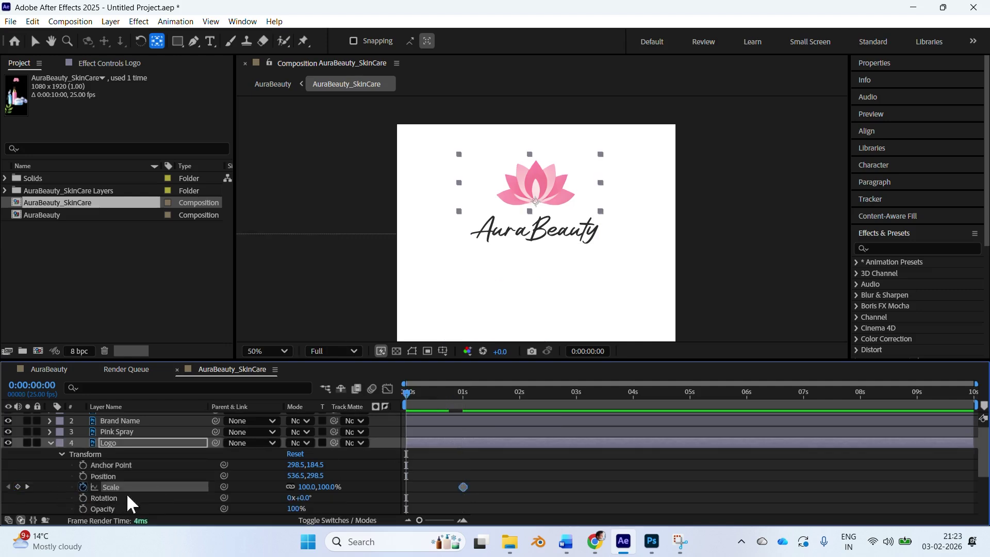
{"action": "left_click", "coordinate": [308, 487]}
{"action": "key", "text": "Return"}
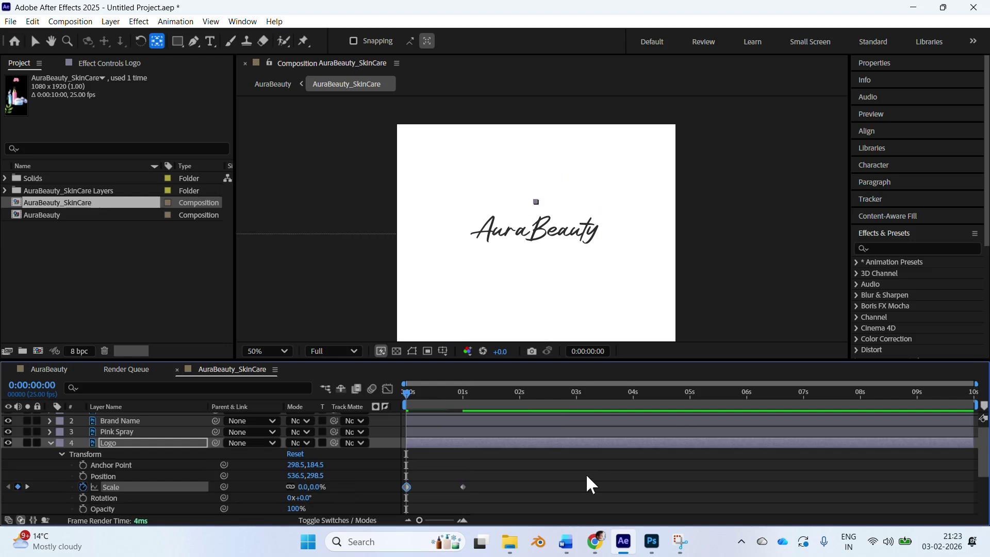
{"action": "key", "text": "space"}
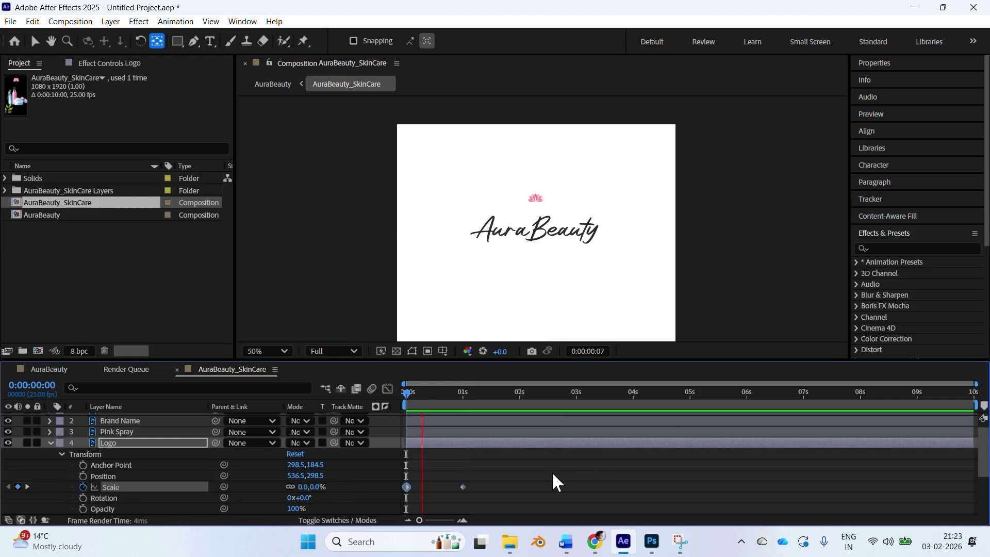
{"action": "key", "text": "space"}
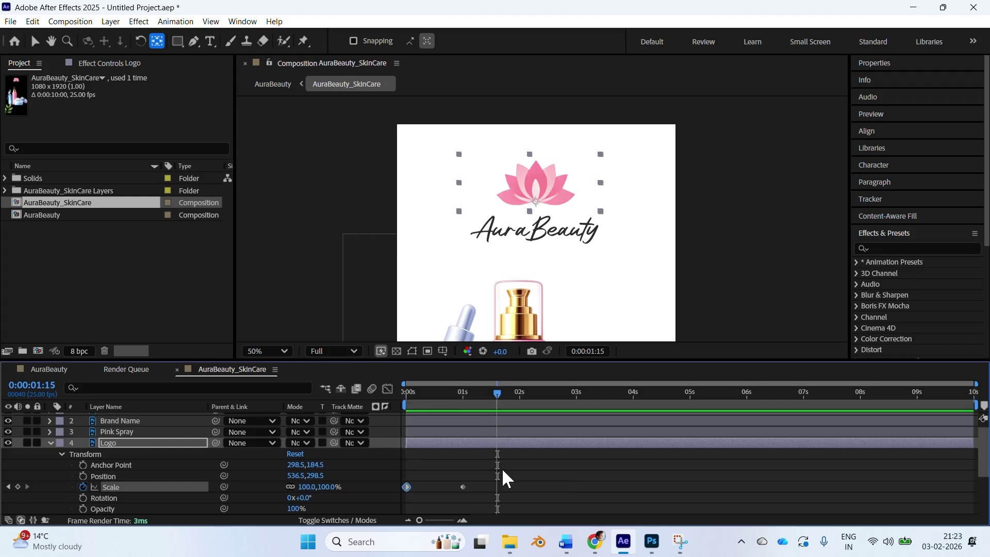
Collapse the open properties of the Logo and Leaf 2 layers
{"action": "key", "text": "u"}
{"action": "left_click", "coordinate": [456, 464]}
{"action": "key", "text": "u"}
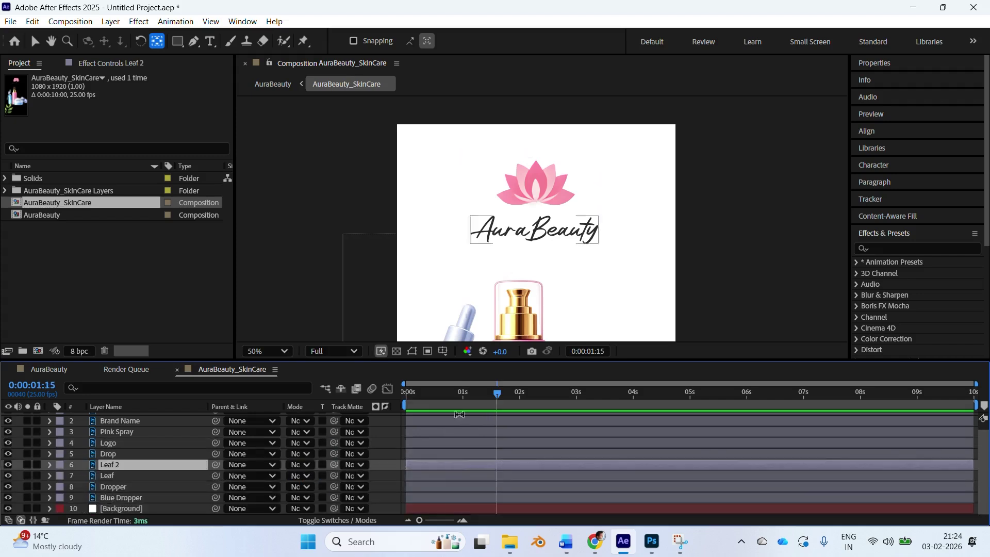
Show the Brand Name layer's transform properties and add an Opacity keyframe at 1 second
{"action": "left_click_drag", "start_coordinate": [497, 392], "coordinate": [403, 398]}
{"action": "left_click", "coordinate": [556, 235]}
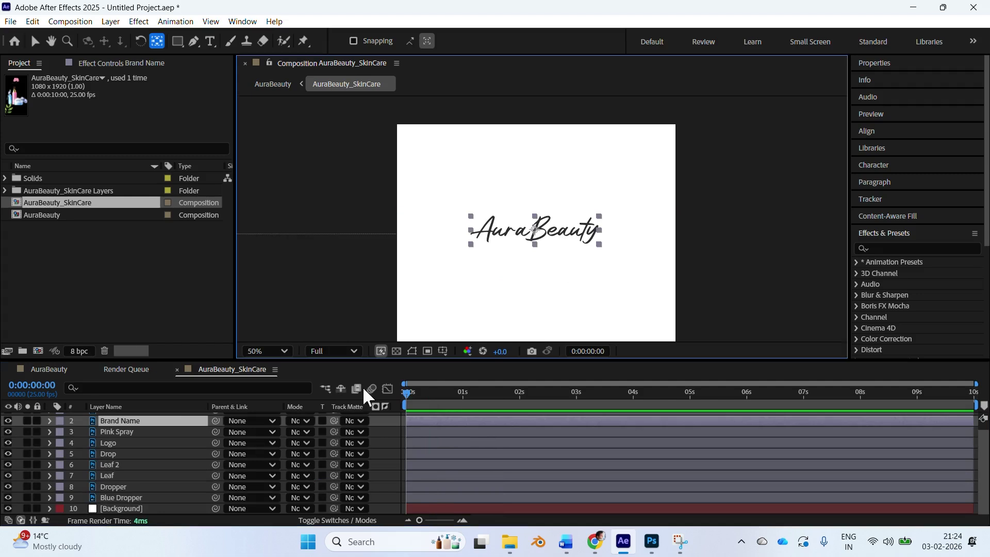
{"action": "left_click", "coordinate": [462, 396]}
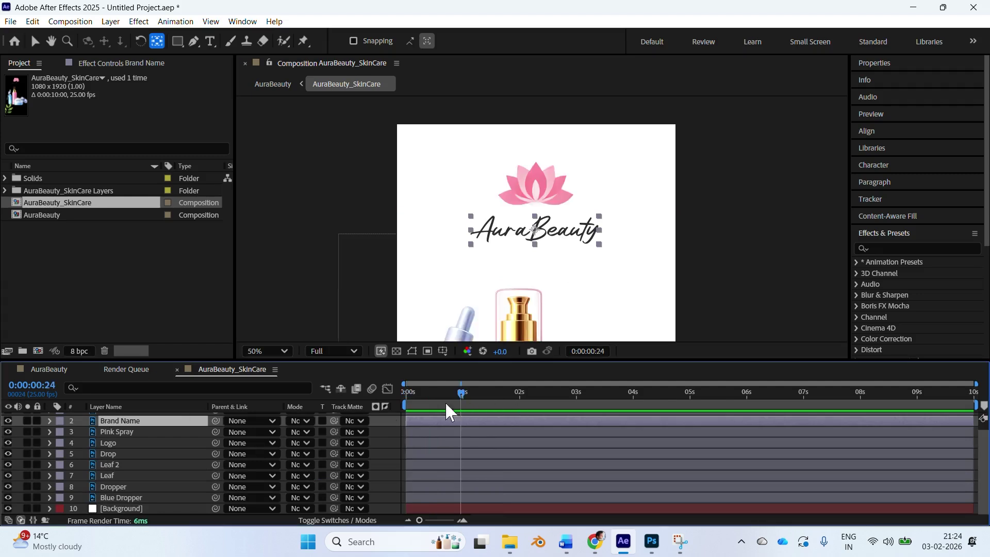
{"action": "left_click", "coordinate": [49, 421]}
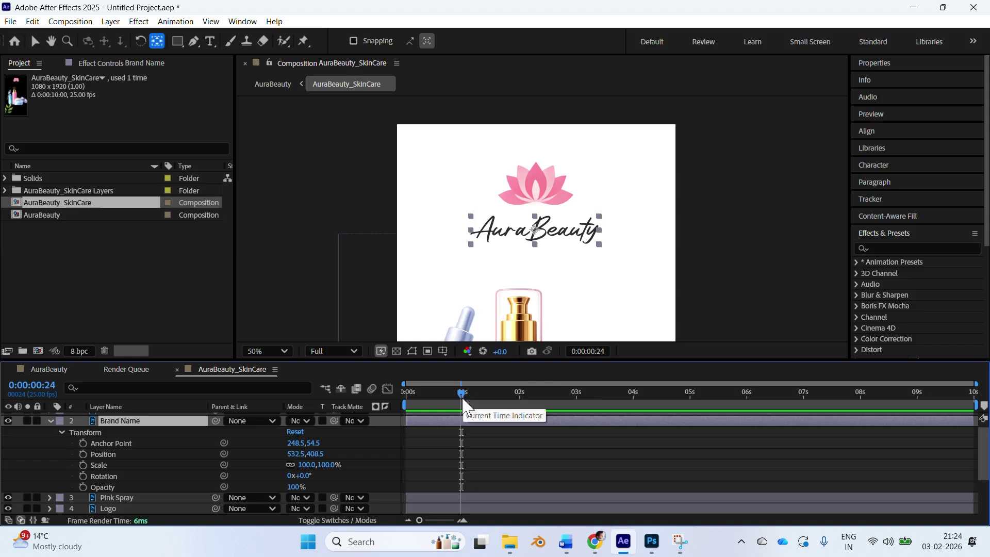
{"action": "left_click_drag", "start_coordinate": [462, 392], "coordinate": [463, 392]}
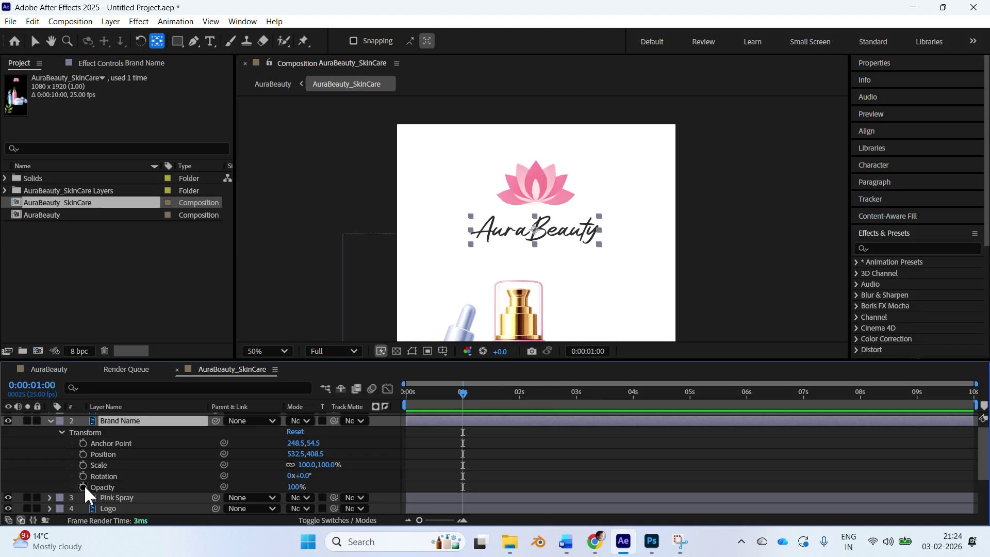
{"action": "left_click", "coordinate": [83, 487]}
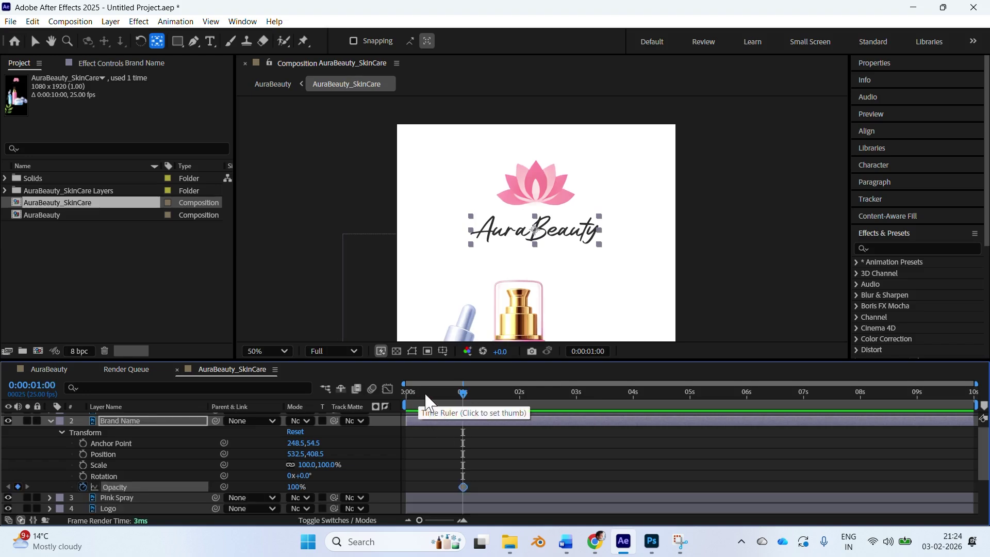
Set the Brand Name layer's opacity to 0% at 0 seconds and preview the fade-in
{"action": "left_click_drag", "start_coordinate": [426, 401], "coordinate": [406, 401]}
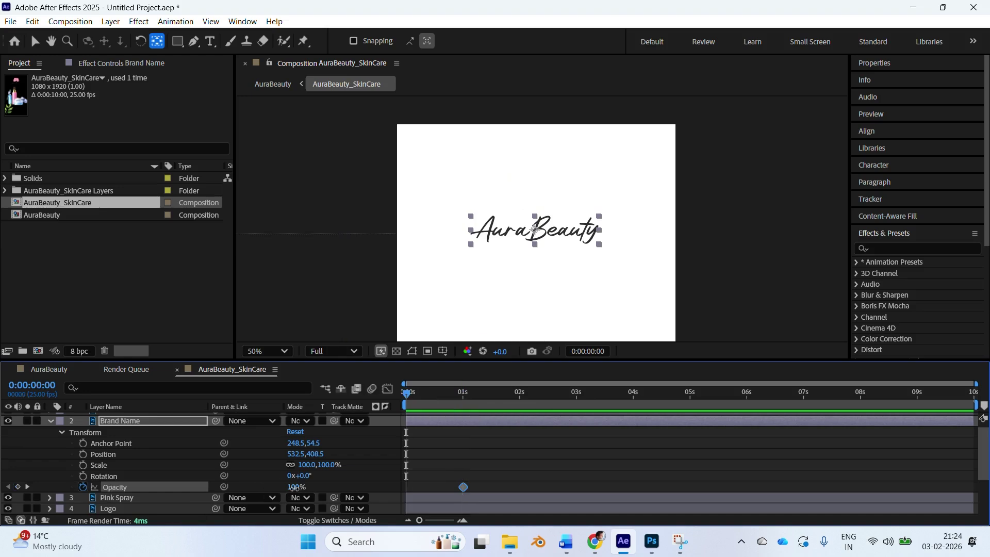
{"action": "left_click_drag", "start_coordinate": [294, 487], "coordinate": [248, 487]}
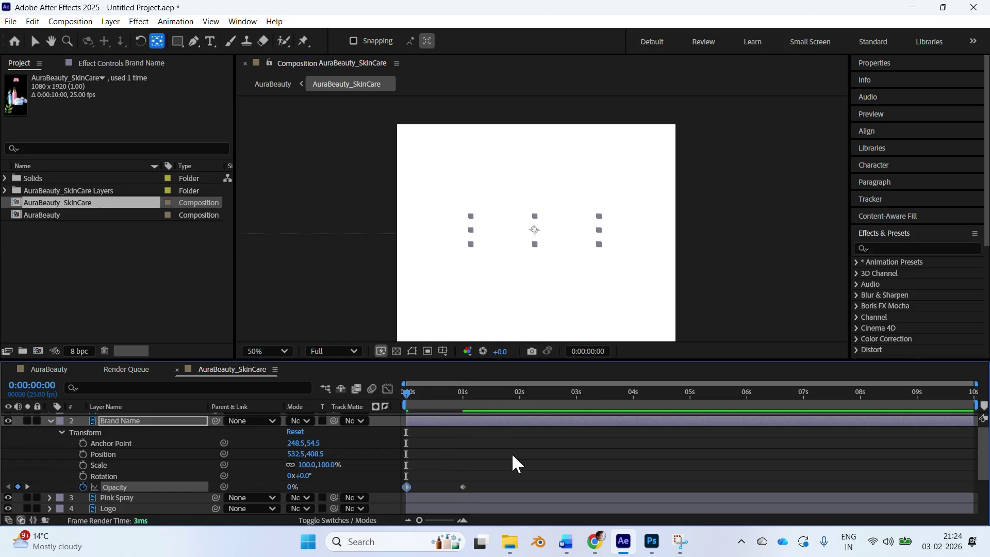
{"action": "key", "text": "space"}
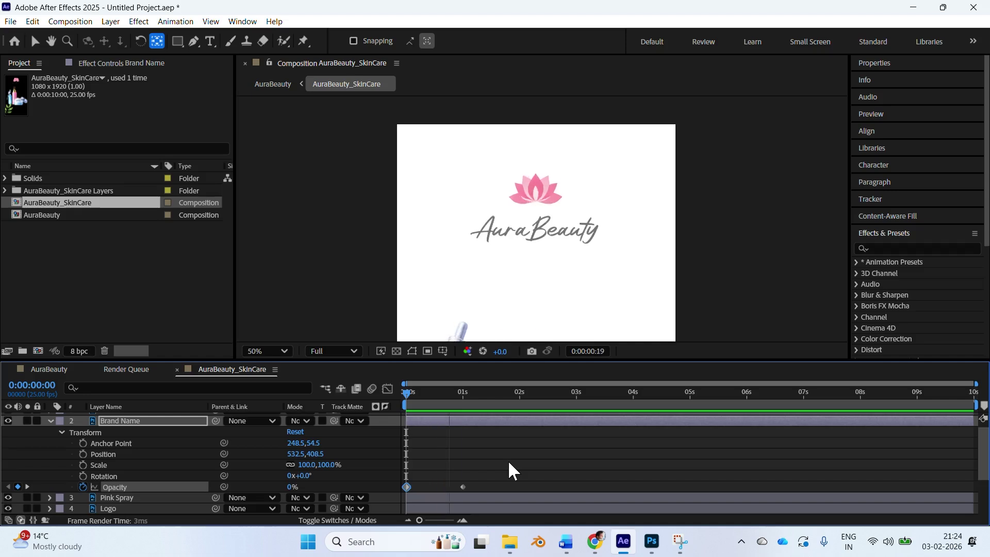
Fit the whole composition in the viewer and preview the complete animation from the beginning
{"action": "key", "text": "shift+slash"}
{"action": "key", "text": "space"}
{"action": "key", "text": "Home"}
{"action": "key", "text": "space"}
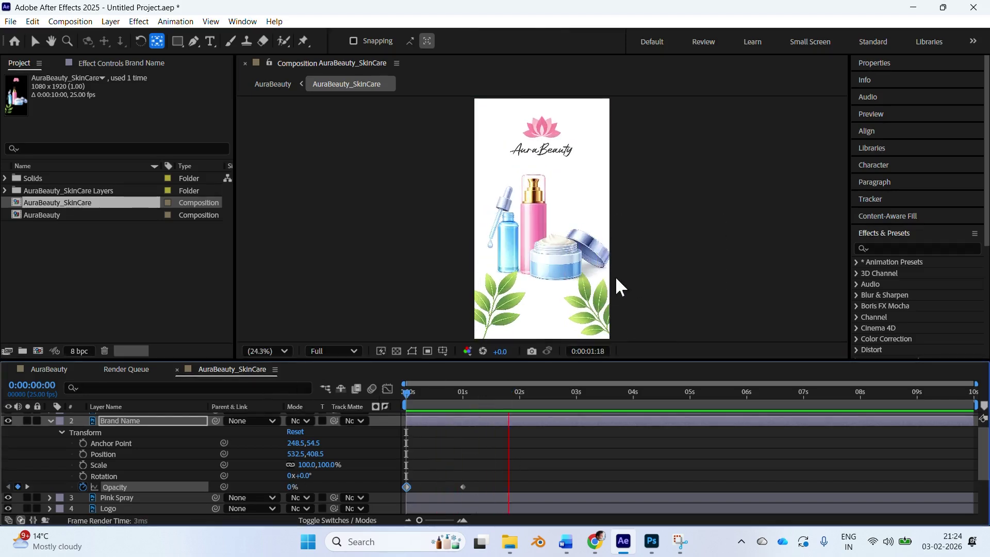
{"action": "left_click", "coordinate": [474, 394]}
{"action": "key", "text": "Home"}
{"action": "key", "text": "space"}
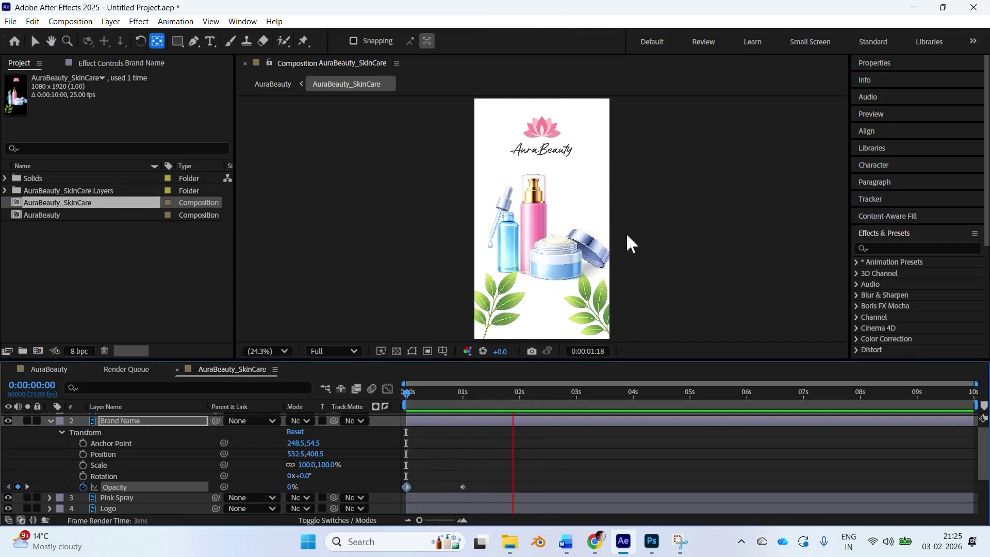
{"action": "key", "text": "space"}
Return the playhead to 0 seconds and collapse the Brand Name layer's properties
{"action": "left_click_drag", "start_coordinate": [469, 400], "coordinate": [348, 400]}
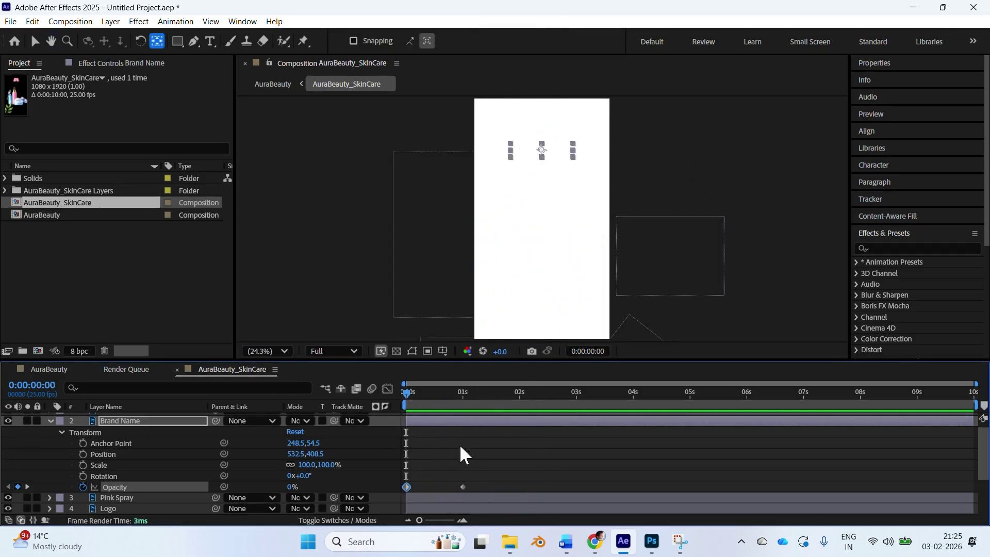
{"action": "key", "text": "u"}
{"action": "key", "text": "shift+p"}
{"action": "key", "text": "u"}
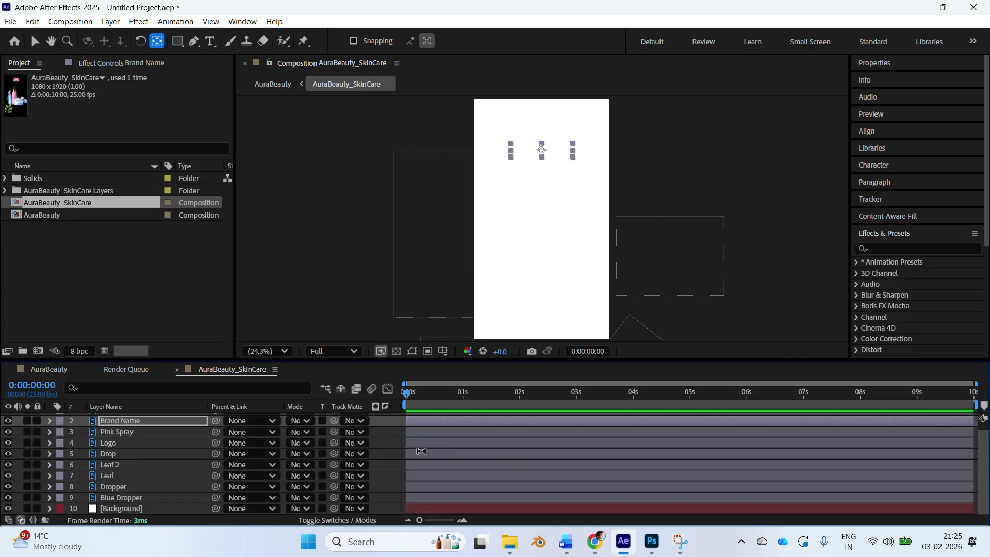
Shift the Cream layer to start at 1 second and the Pink Spray layer to start at about 1.5 seconds
{"action": "key", "text": "v"}
{"action": "left_click_drag", "start_coordinate": [423, 400], "coordinate": [425, 429]}
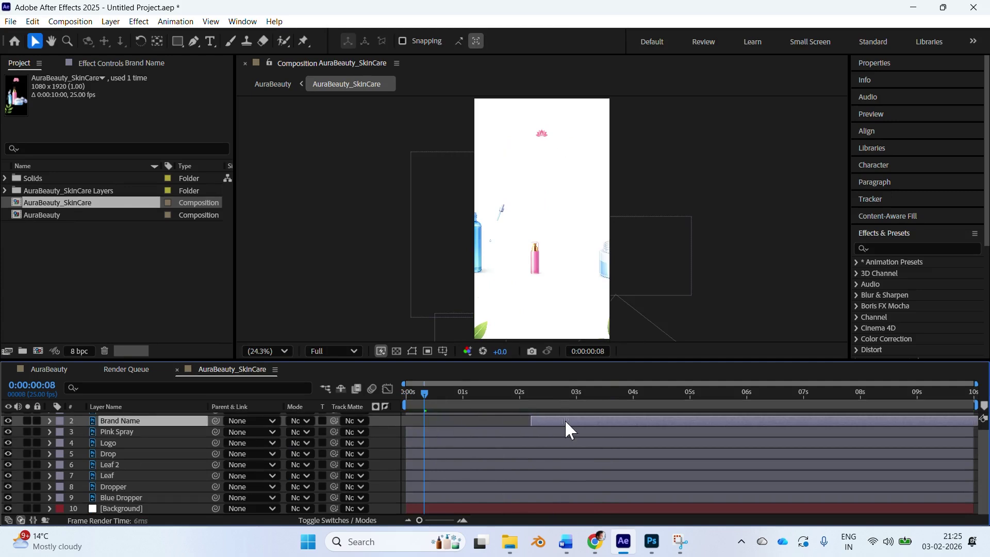
{"action": "left_click", "coordinate": [461, 431]}
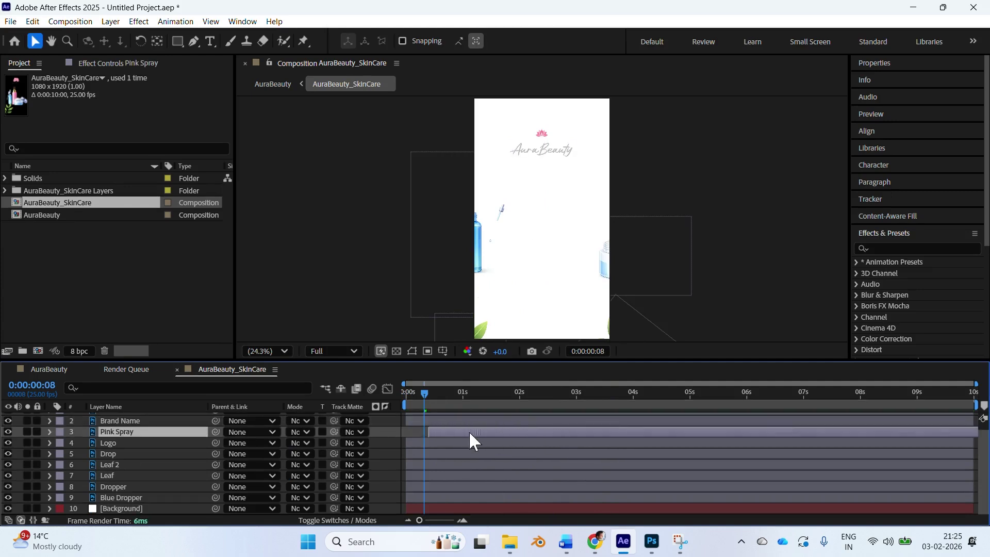
{"action": "mouse_move", "coordinate": [448, 432]}
{"action": "left_mouse_down"}
{"action": "mouse_move", "coordinate": [539, 433]}
{"action": "mouse_move", "coordinate": [472, 453]}
{"action": "mouse_move", "coordinate": [449, 442]}
{"action": "mouse_move", "coordinate": [525, 442]}
{"action": "mouse_move", "coordinate": [466, 447]}
{"action": "mouse_move", "coordinate": [458, 418]}
{"action": "mouse_move", "coordinate": [521, 421]}
{"action": "left_mouse_up"}
{"action": "left_click", "coordinate": [468, 392]}
{"action": "left_click", "coordinate": [397, 224]}
{"action": "left_click", "coordinate": [517, 286]}
{"action": "left_click_drag", "start_coordinate": [463, 438], "coordinate": [548, 439]}
Shift the Blue Dropper layer to start at about 2 seconds and the Dropper layer at about 3 seconds
{"action": "left_click_drag", "start_coordinate": [462, 507], "coordinate": [694, 498]}
{"action": "left_click", "coordinate": [533, 394]}
{"action": "left_click", "coordinate": [579, 394]}
Shift the Drop layer to start at about 4 seconds and the Logo layer at about 5 seconds
{"action": "left_click_drag", "start_coordinate": [579, 394], "coordinate": [638, 396]}
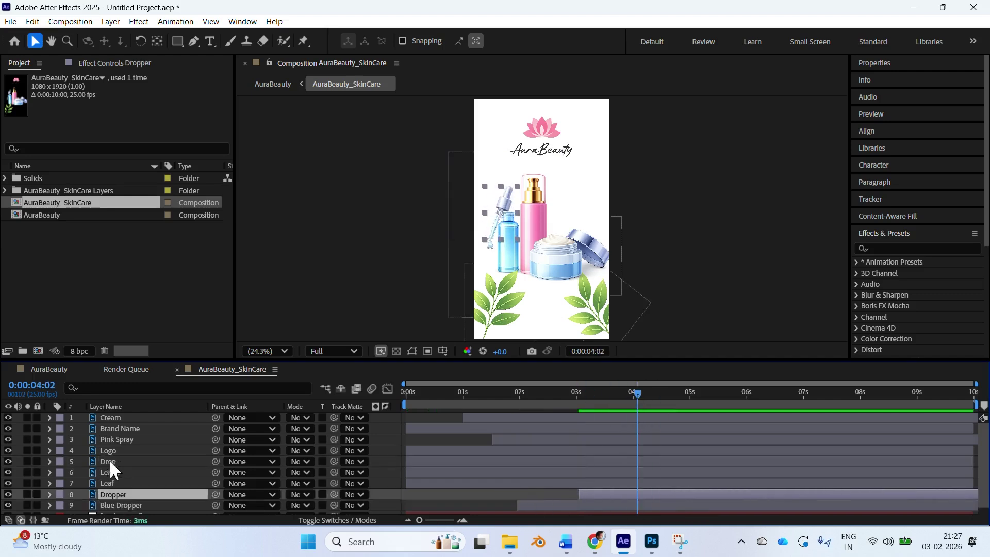
{"action": "left_click_drag", "start_coordinate": [511, 462], "coordinate": [741, 462]}
{"action": "mouse_move", "coordinate": [681, 397]}
{"action": "left_mouse_down"}
{"action": "mouse_move", "coordinate": [711, 403]}
{"action": "mouse_move", "coordinate": [691, 406]}
{"action": "left_mouse_up"}
{"action": "left_click_drag", "start_coordinate": [577, 451], "coordinate": [868, 450]}
Shift the Brand Name layer to start at about 6 seconds
{"action": "left_click", "coordinate": [119, 429]}
{"action": "left_click_drag", "start_coordinate": [696, 428], "coordinate": [980, 430]}
{"action": "left_click_drag", "start_coordinate": [728, 428], "coordinate": [760, 428]}
Play the staggered animation from 0 seconds to check the order in which the layers appear
{"action": "left_click", "coordinate": [670, 392]}
{"action": "left_click_drag", "start_coordinate": [669, 391], "coordinate": [319, 391]}
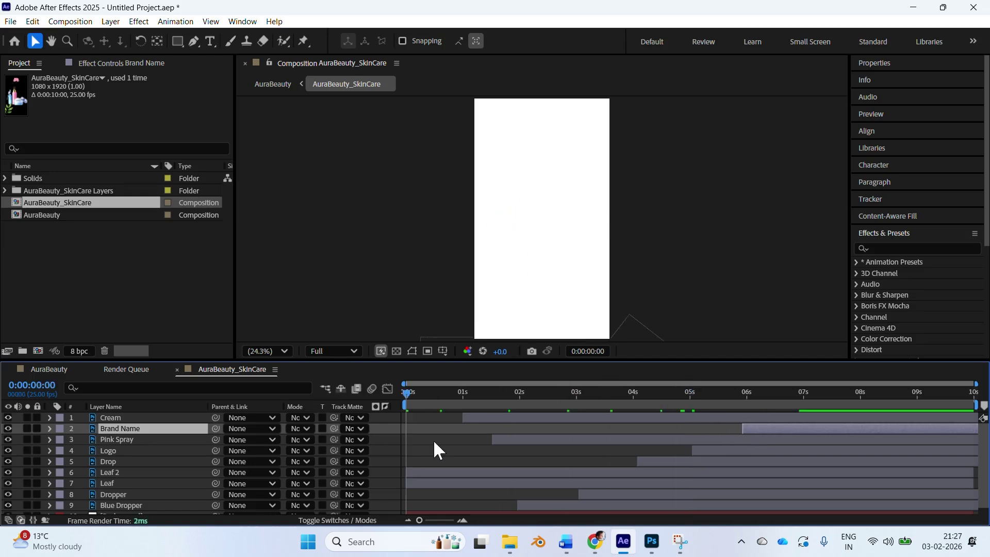
{"action": "key", "text": "space"}
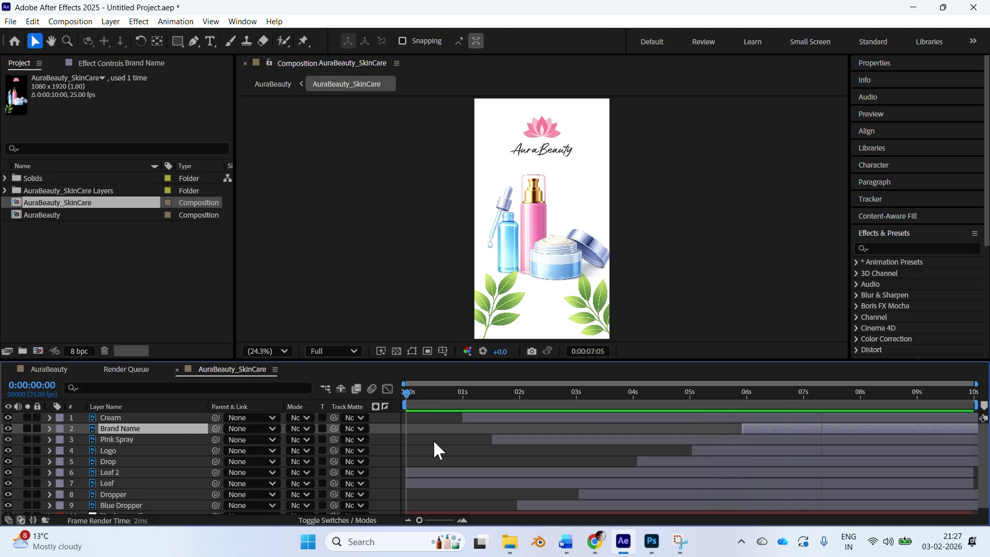
{"action": "key", "text": "space"}
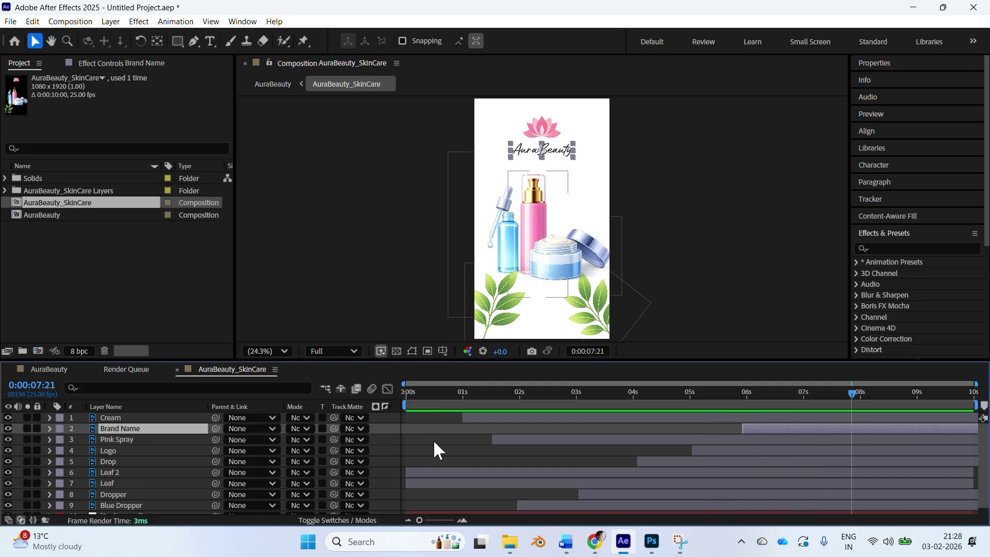
{"action": "left_click_drag", "start_coordinate": [850, 401], "coordinate": [325, 440]}
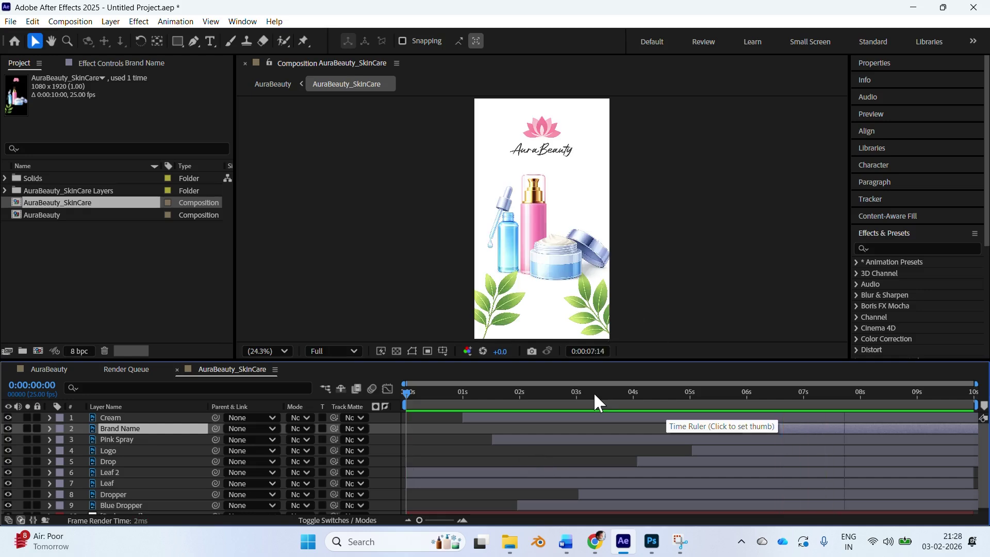
{"action": "scroll", "coordinate": [444, 462], "scroll_direction": "down", "scroll_amount": 1}
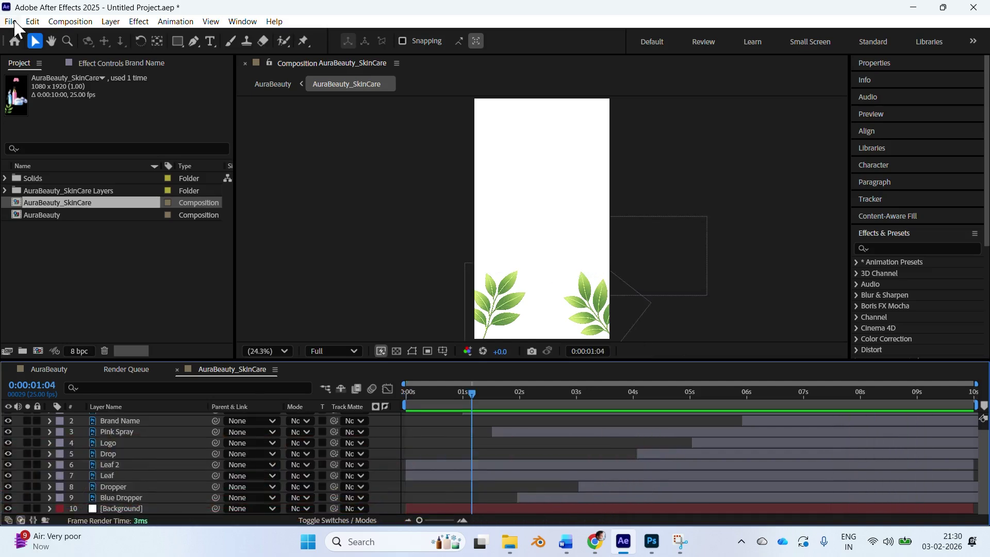
Add the AuraBeauty_SkinCare composition to the render queue
{"action": "left_click", "coordinate": [12, 22]}
{"action": "mouse_move", "coordinate": [88, 212]}
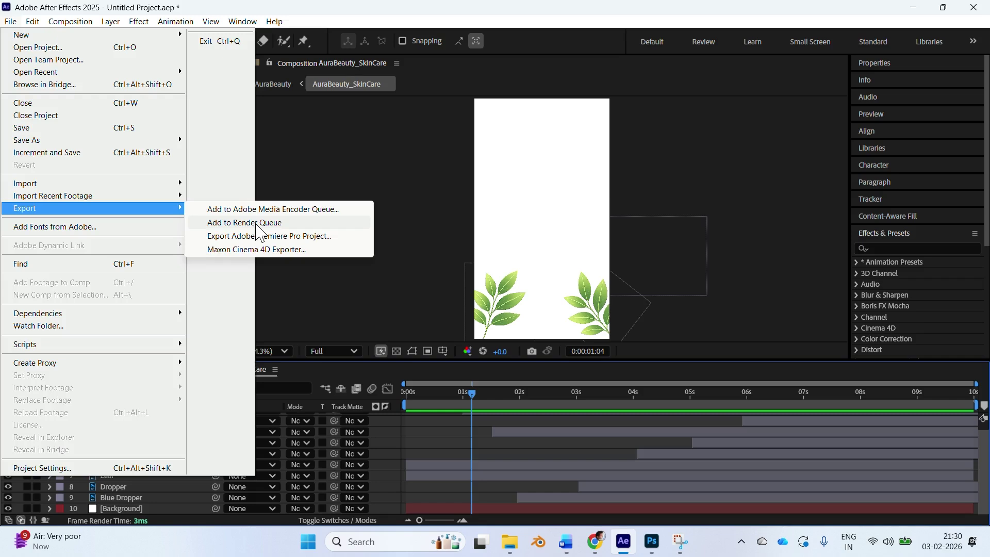
{"action": "left_click", "coordinate": [256, 224]}
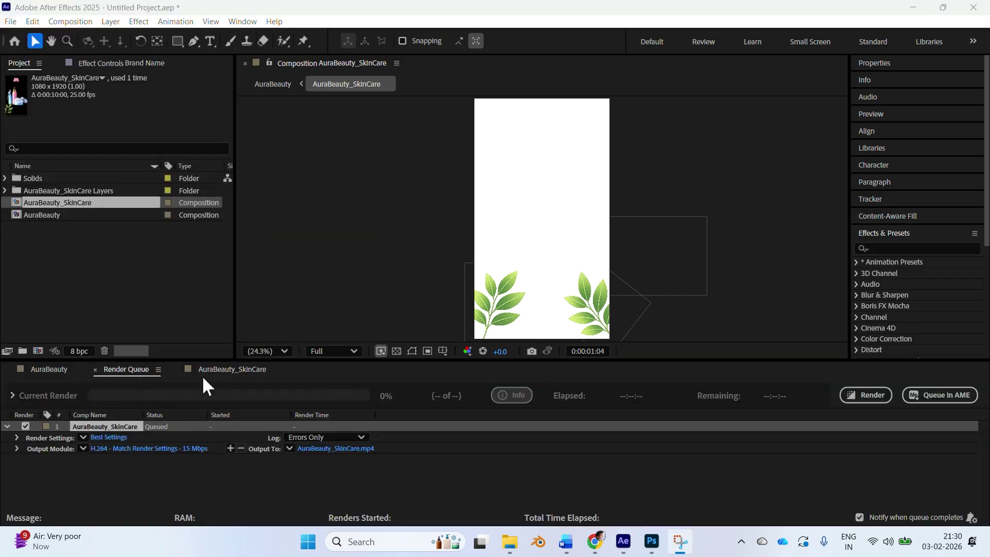
Configure the queued composition's render settings with Best quality and Full resolution
{"action": "left_click", "coordinate": [116, 436]}
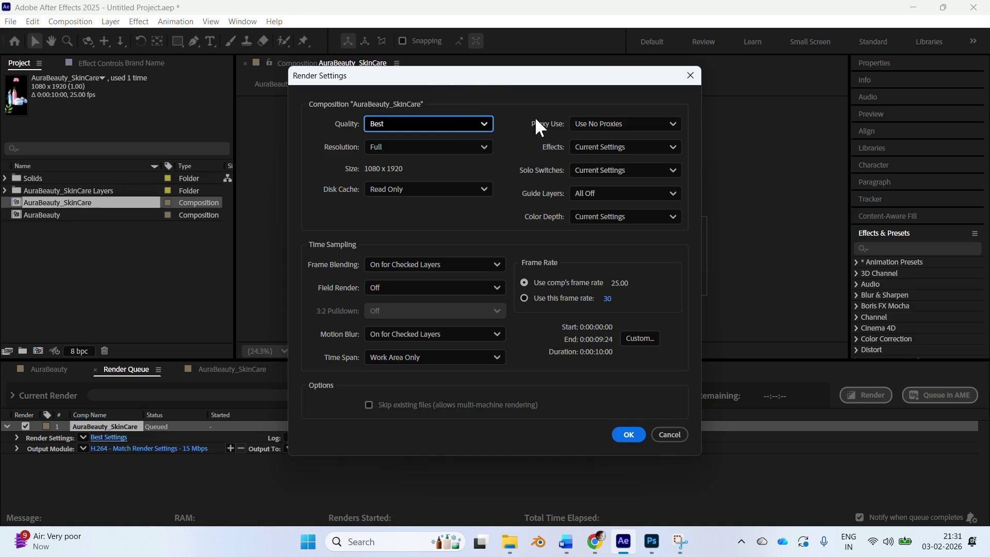
{"action": "left_click", "coordinate": [488, 124]}
{"action": "left_click", "coordinate": [485, 122]}
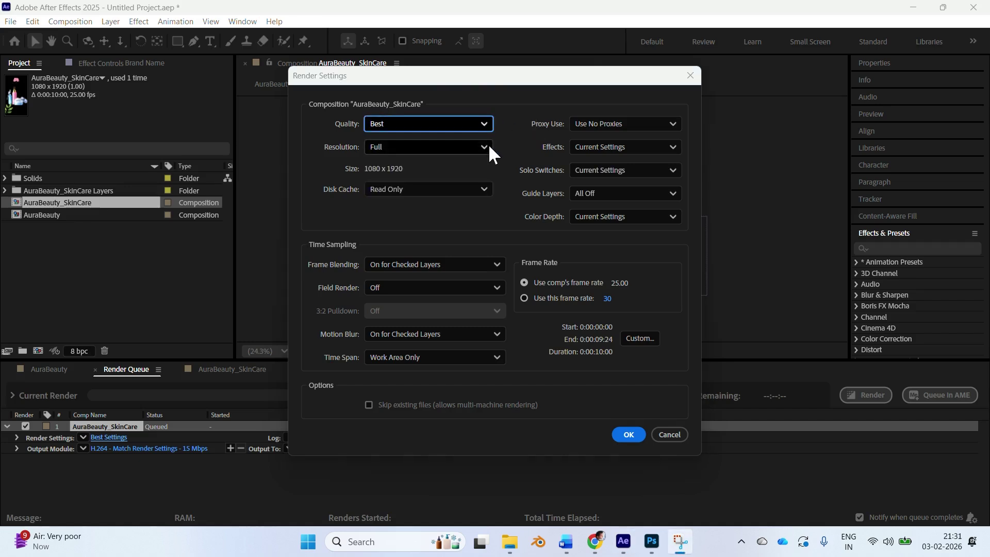
{"action": "left_click", "coordinate": [480, 148]}
{"action": "left_click", "coordinate": [336, 219]}
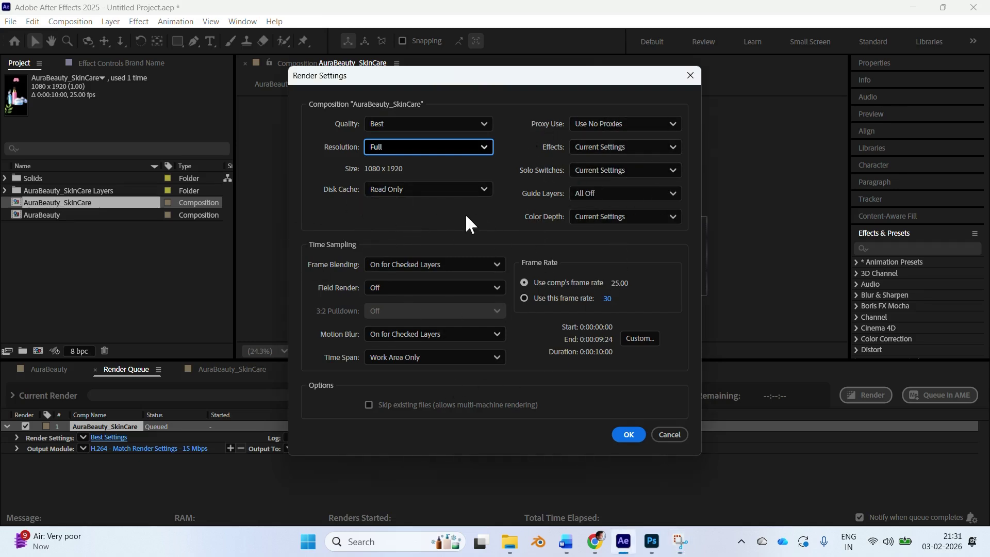
{"action": "left_click", "coordinate": [630, 435]}
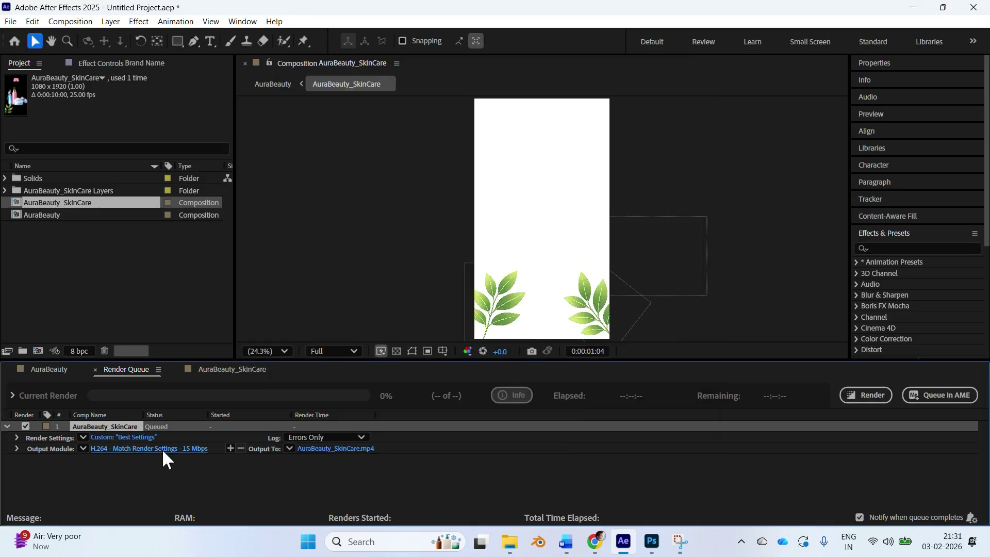
Configure the queued composition's output module with the H.264 format
{"action": "left_click", "coordinate": [162, 449]}
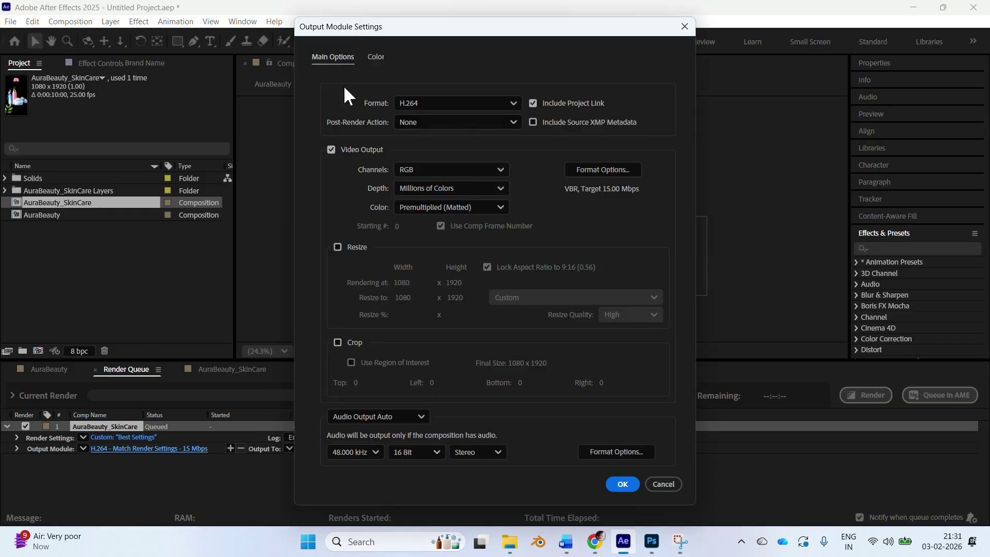
{"action": "left_click_drag", "start_coordinate": [354, 36], "coordinate": [277, 50]}
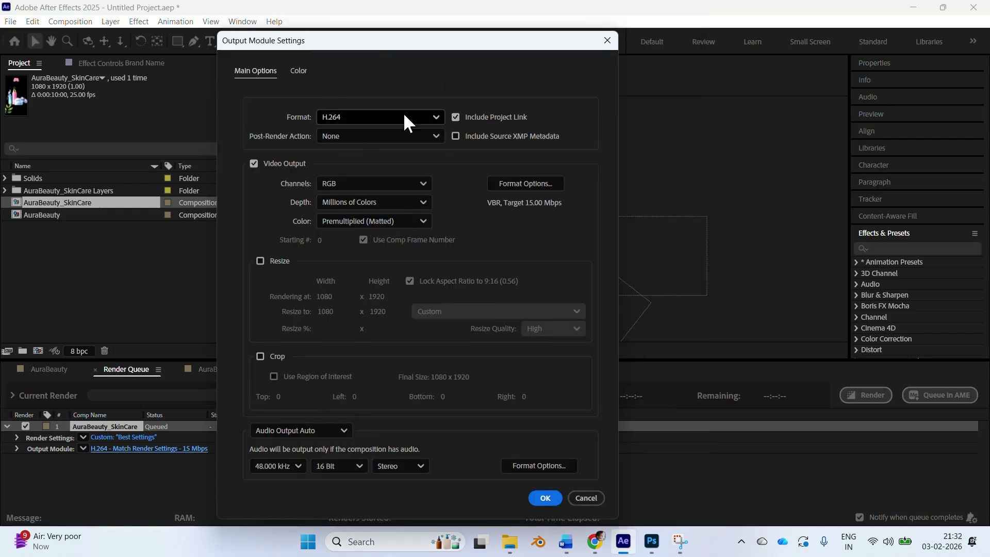
{"action": "left_click", "coordinate": [435, 115]}
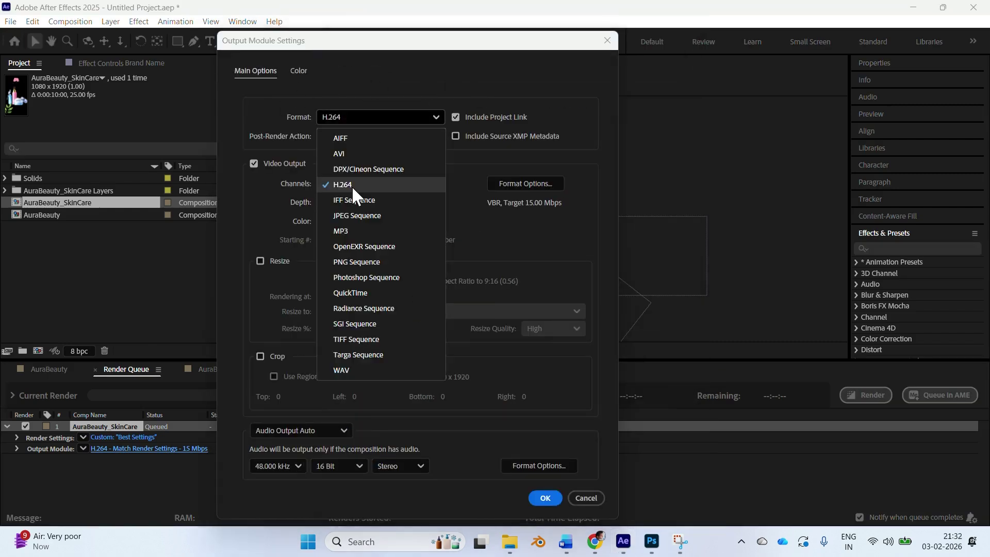
{"action": "left_click", "coordinate": [283, 100]}
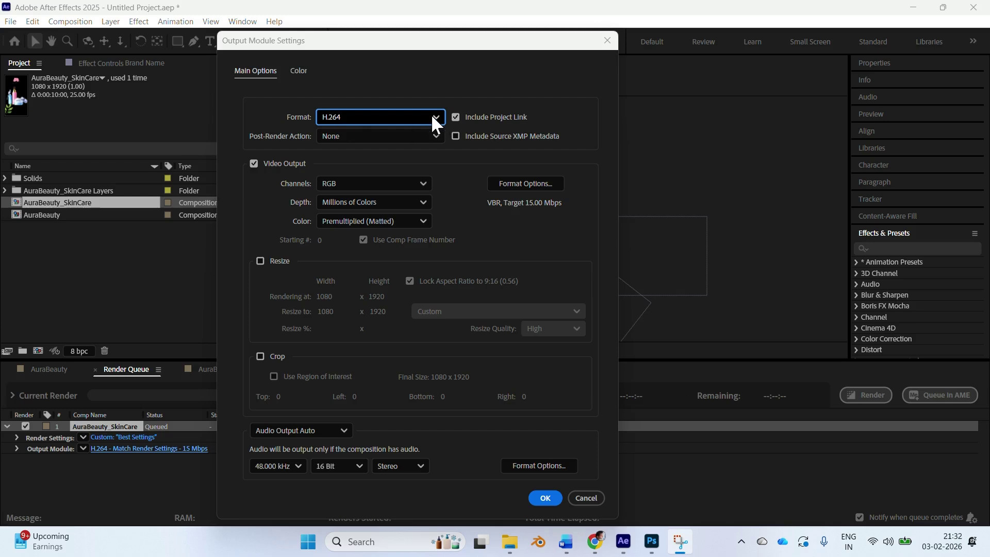
{"action": "left_click", "coordinate": [545, 498]}
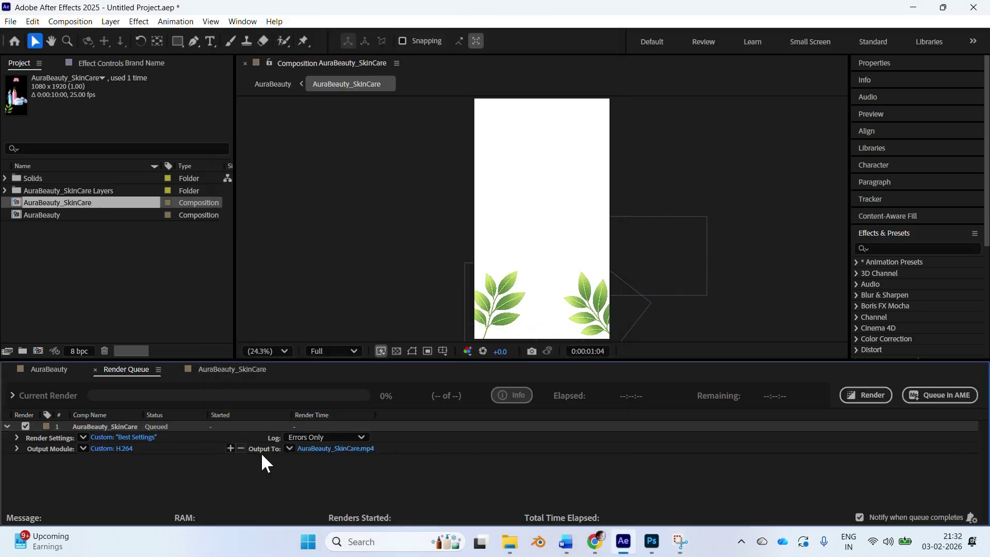
Set the output file to AuraBeauty_SkinCare in the Desktop folder as H.264 (*.mp4) and render the queue
{"action": "left_click", "coordinate": [329, 447]}
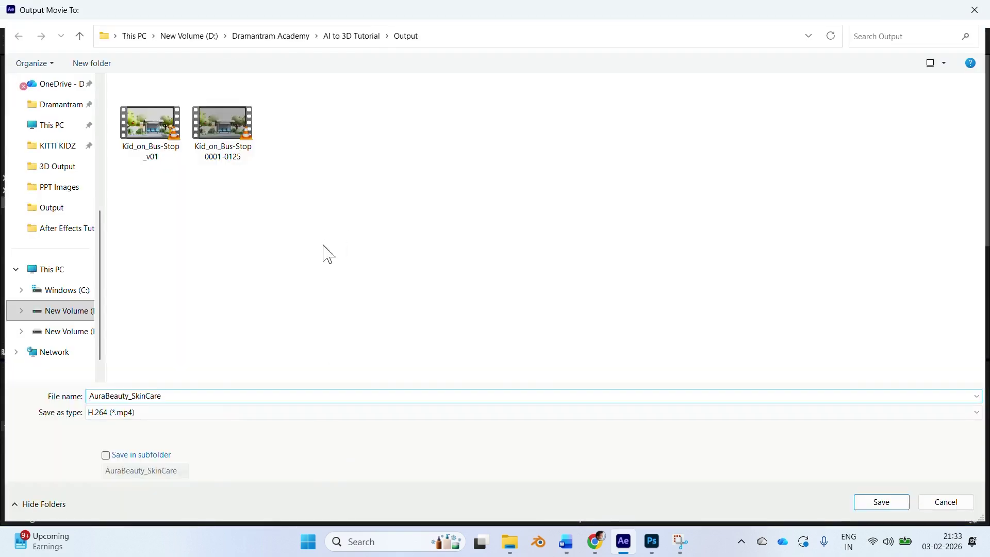
{"action": "scroll", "coordinate": [36, 133], "scroll_direction": "up", "scroll_amount": 4}
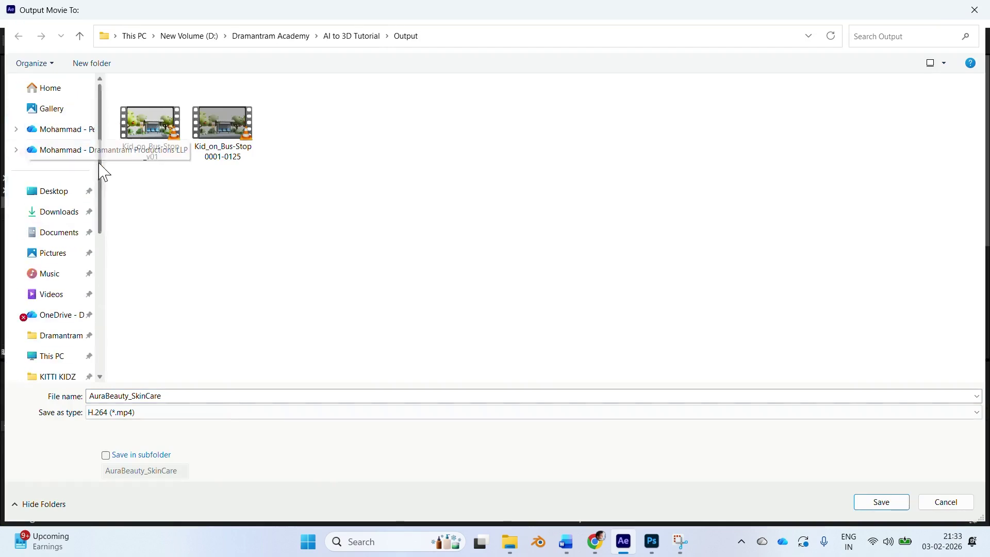
{"action": "left_click", "coordinate": [55, 199]}
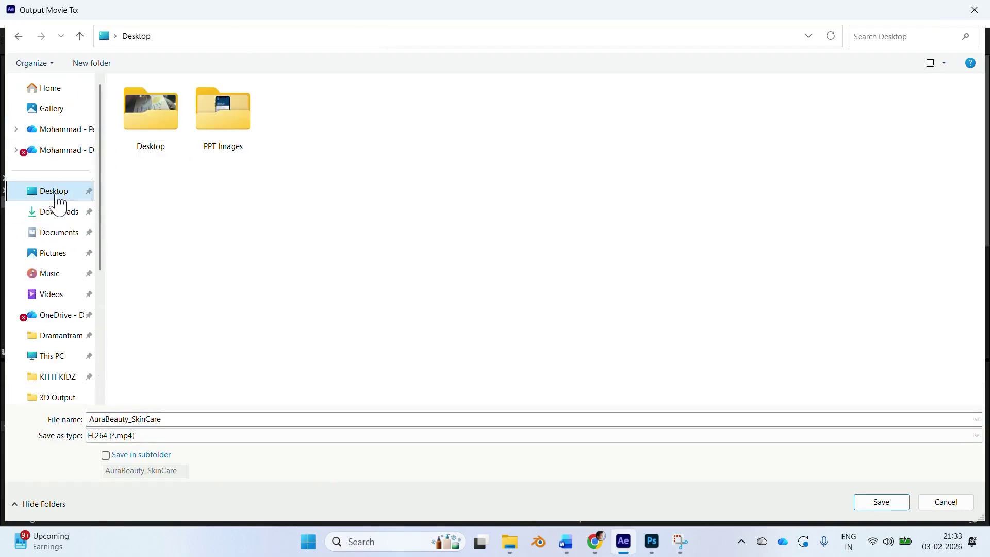
{"action": "left_click", "coordinate": [196, 418]}
{"action": "left_click", "coordinate": [210, 418]}
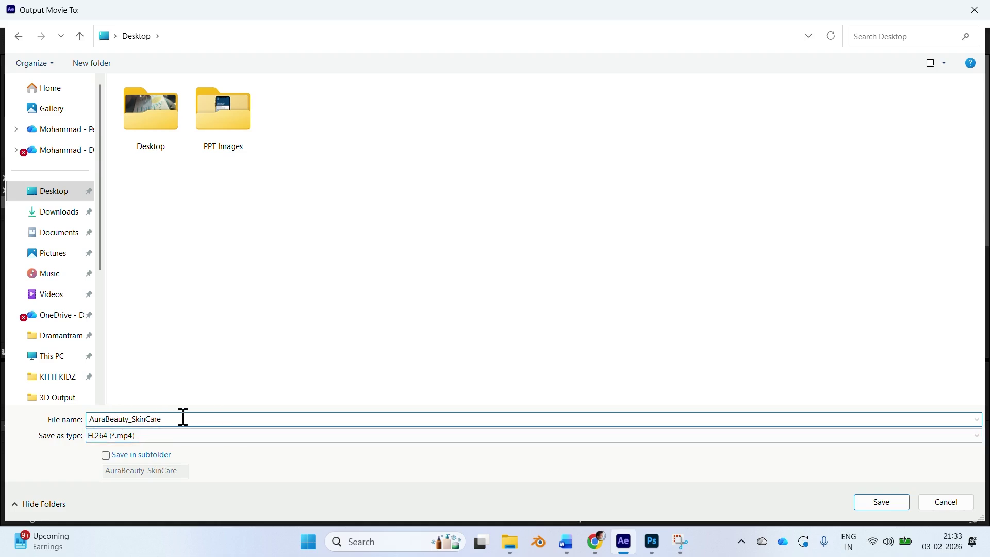
{"action": "left_click", "coordinate": [890, 507]}
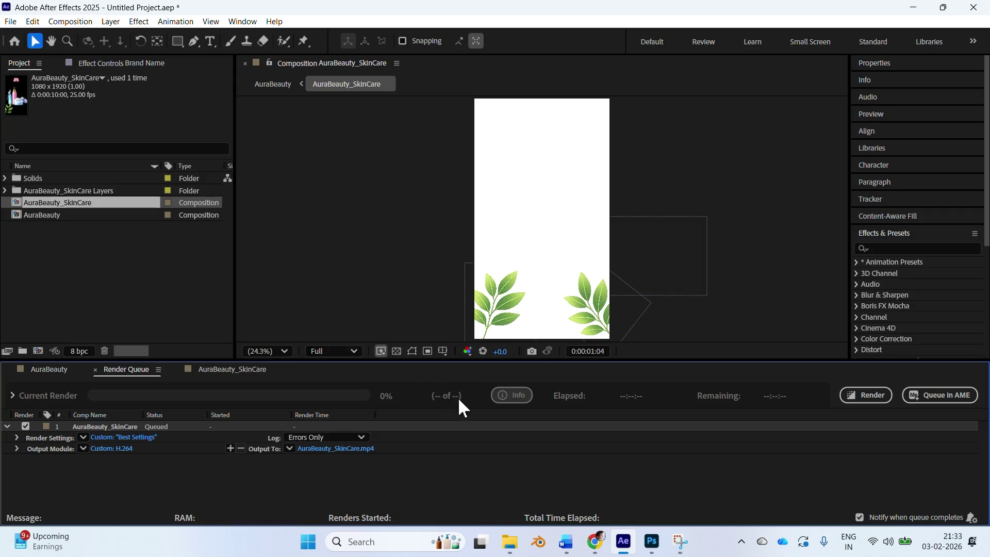
{"action": "left_click", "coordinate": [873, 395]}
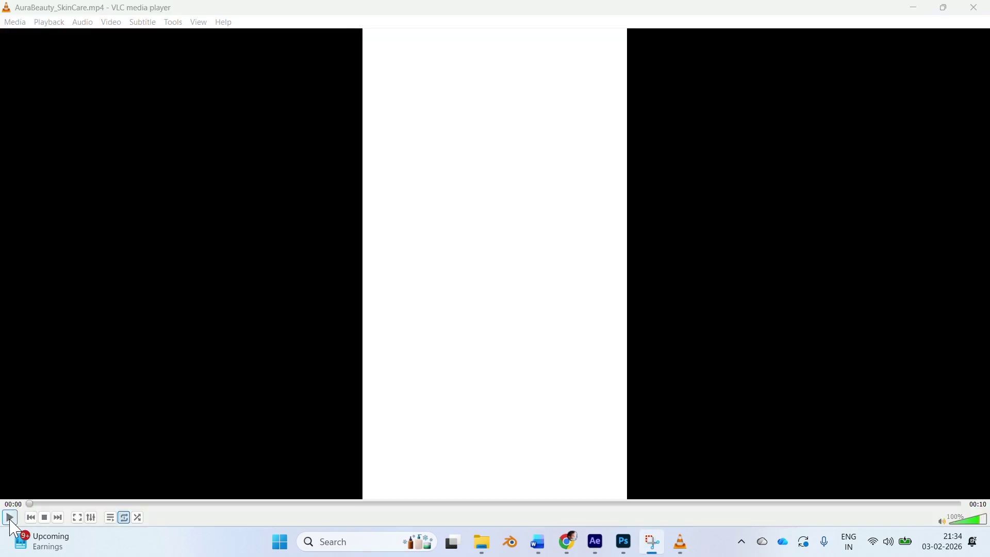
Play the rendered AuraBeauty_SkinCare.mp4 full screen in VLC media player to check the animation
{"action": "left_click", "coordinate": [10, 518]}
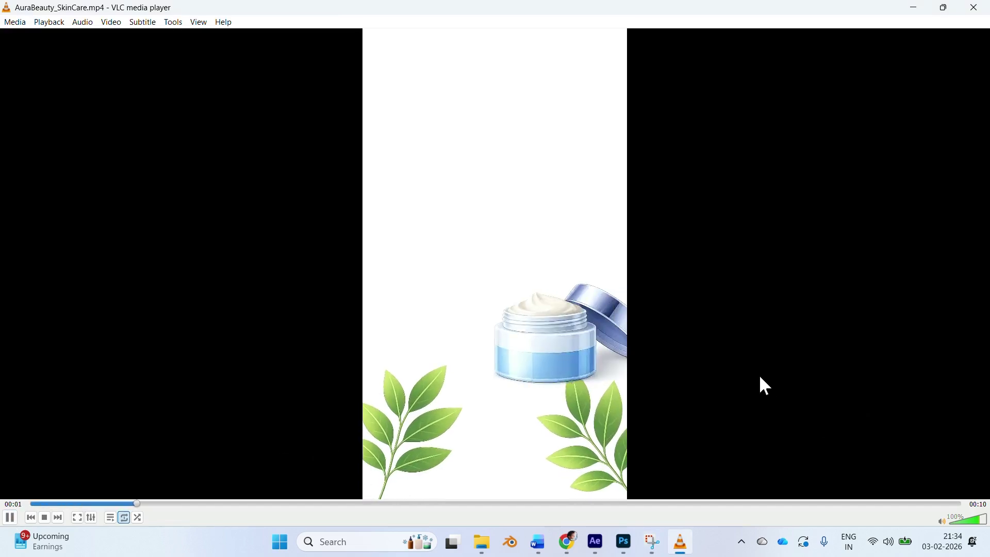
{"action": "double_click", "coordinate": [764, 325]}
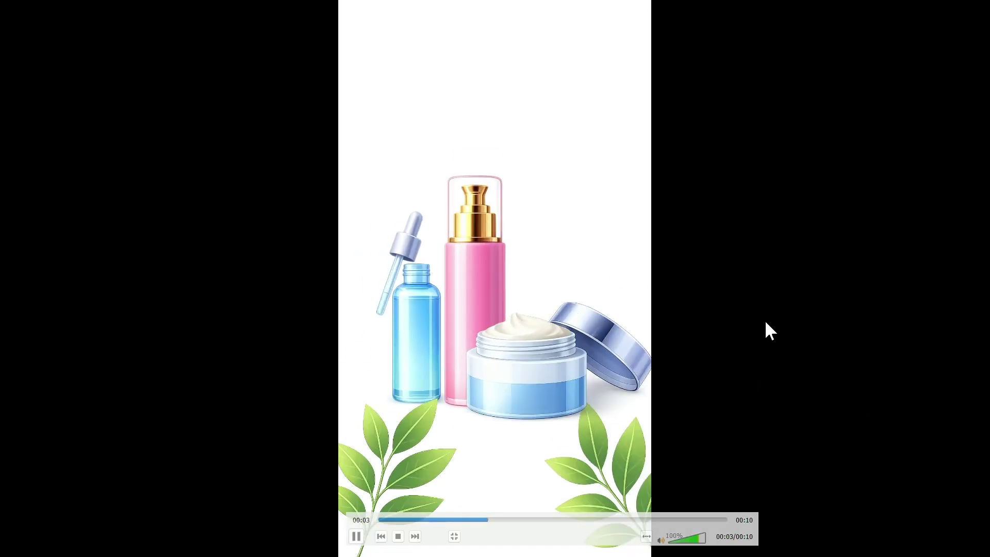